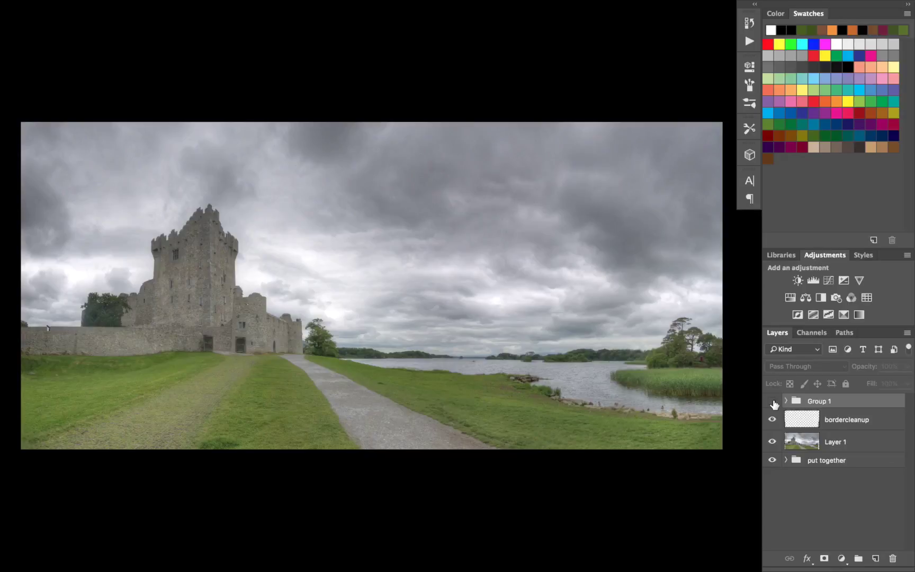
{"action": "left_click", "coordinate": [773, 403]}
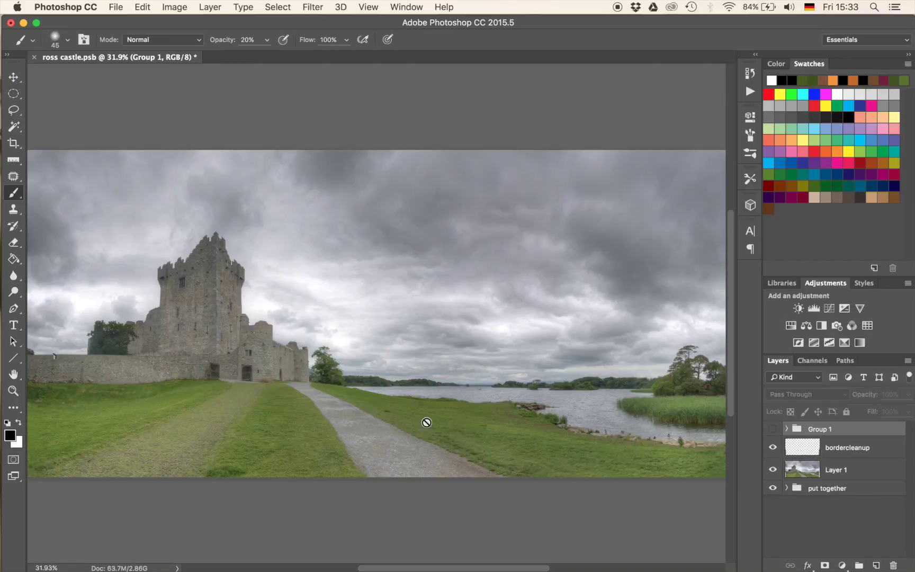
- Switch to Finder and preview the bracketed exposures DSC00999.jpg through DSC01004.jpg in the ross castle folder
{"action": "key", "text": "ctrl+Right"}
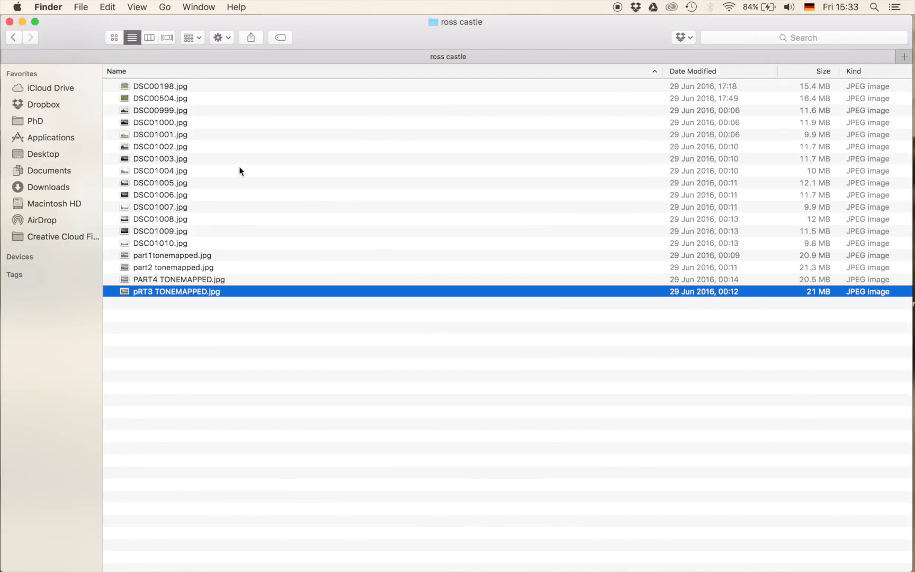
{"action": "left_click", "coordinate": [182, 111]}
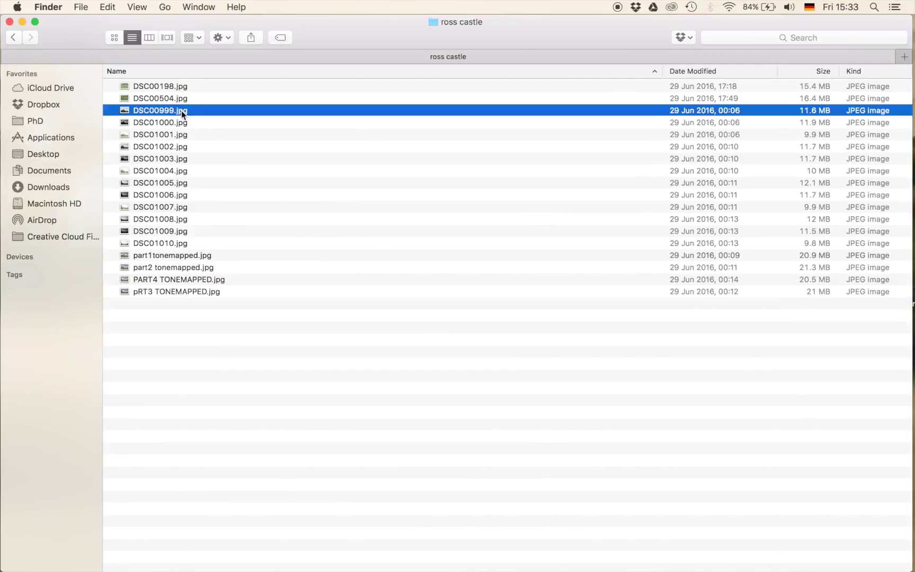
{"action": "key", "text": "space"}
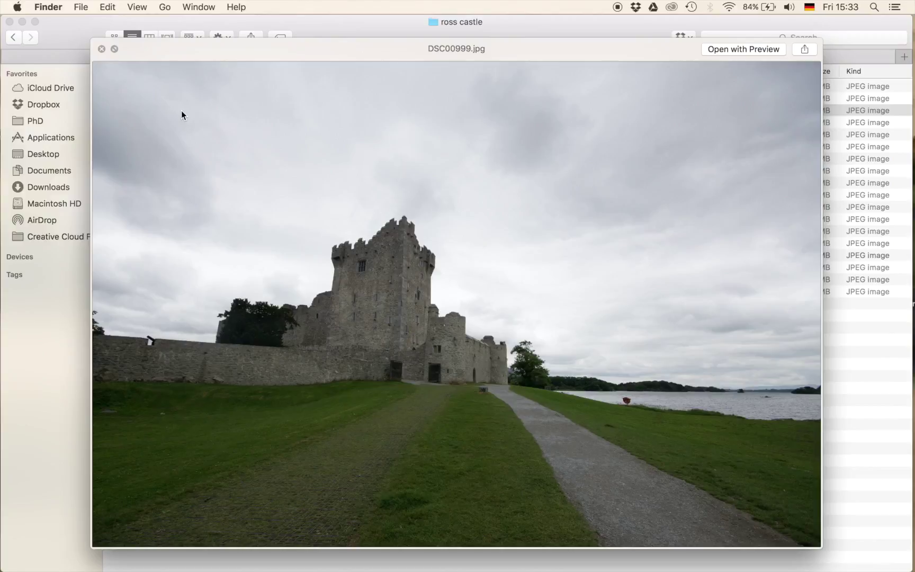
{"action": "key", "text": "Down"}
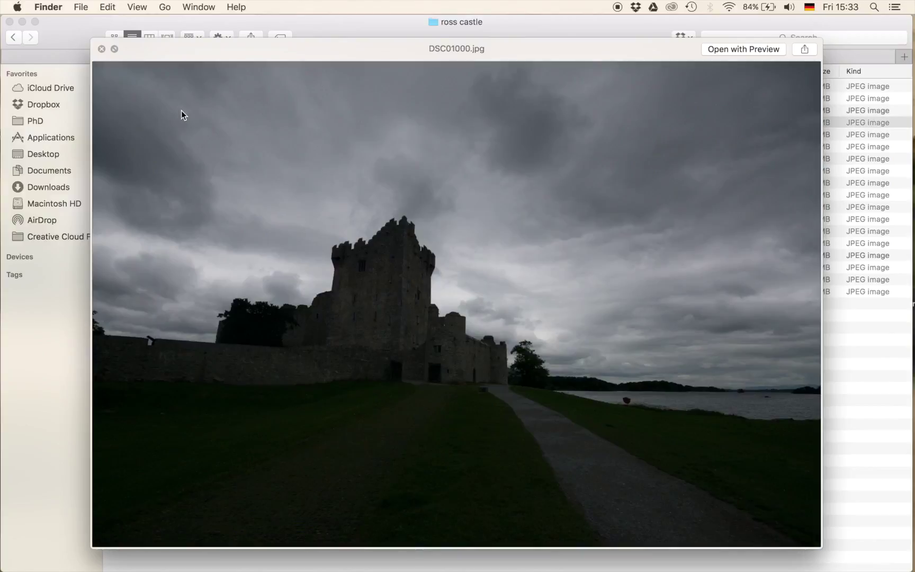
{"action": "key", "text": "Down"}
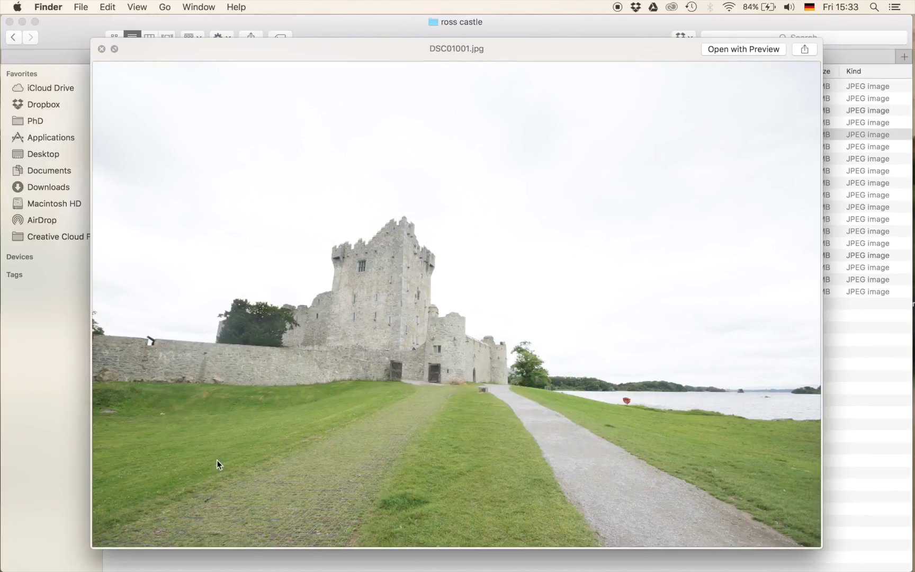
{"action": "key", "text": "Down"}
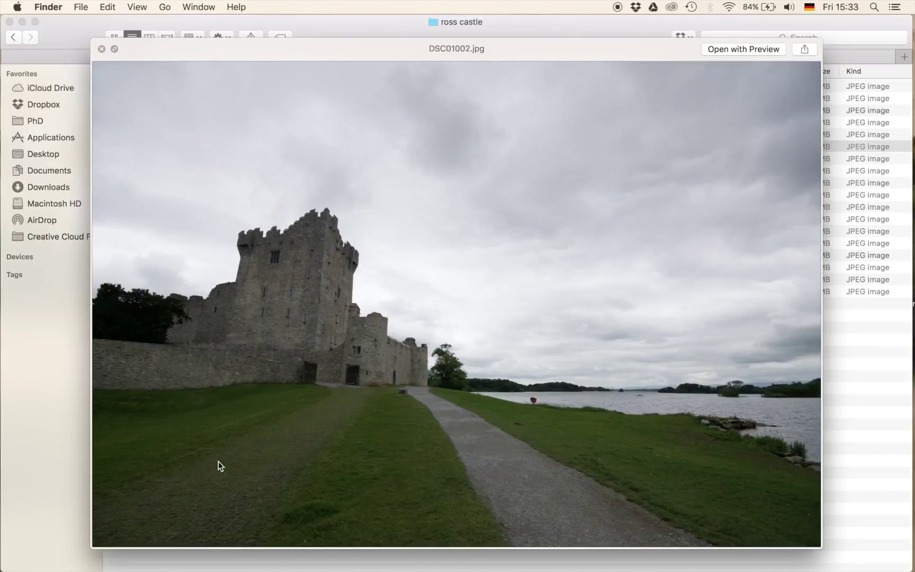
{"action": "key", "text": "Down"}
{"action": "key", "text": "Down"}
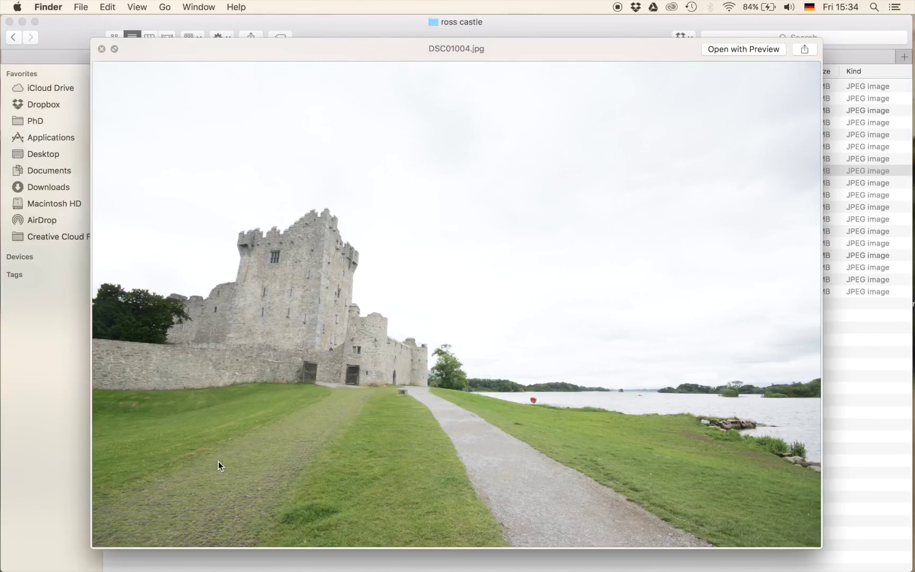
{"action": "key", "text": "space"}
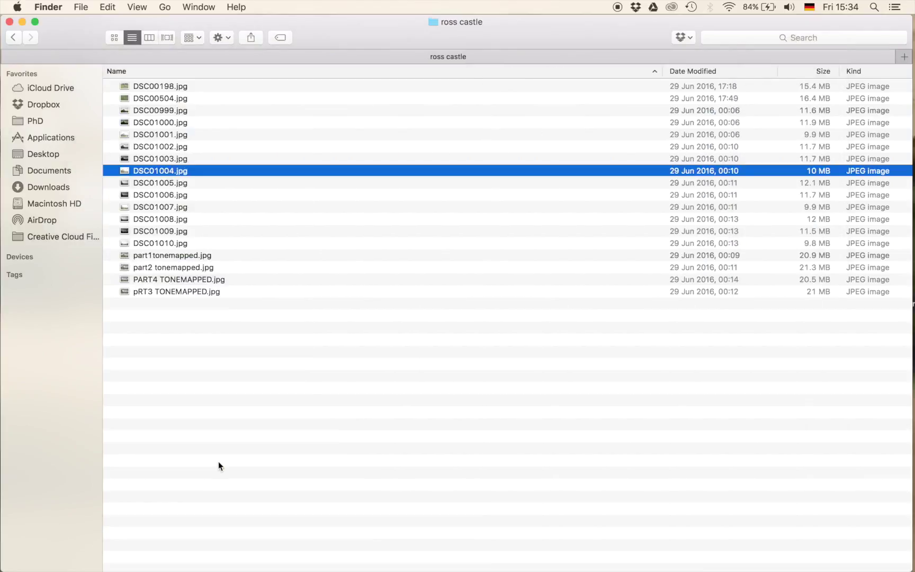
- Preview the four tonemapped images, from part1tonemapped.jpg to pRT3 TONEMAPPED.jpg, and compare their overlapping views
{"action": "left_click", "coordinate": [186, 255]}
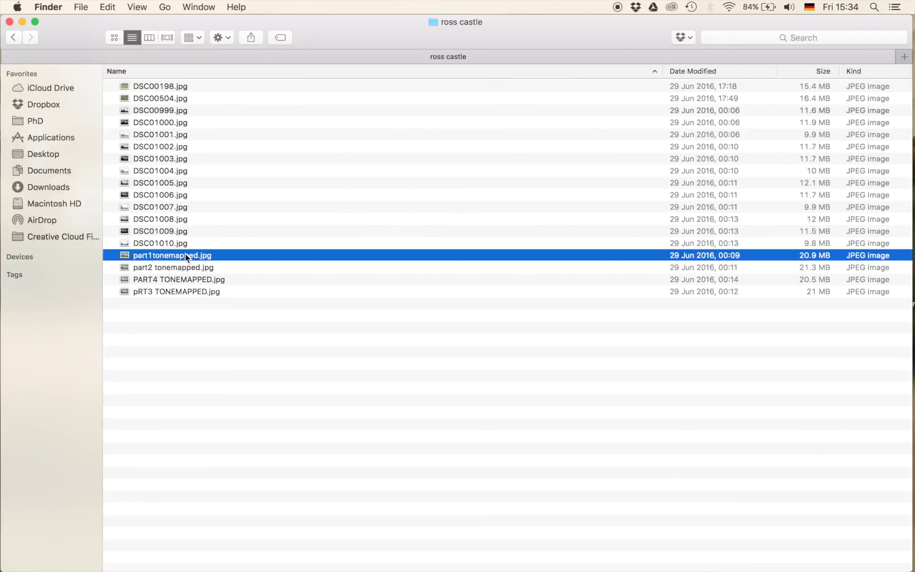
{"action": "key", "text": "space"}
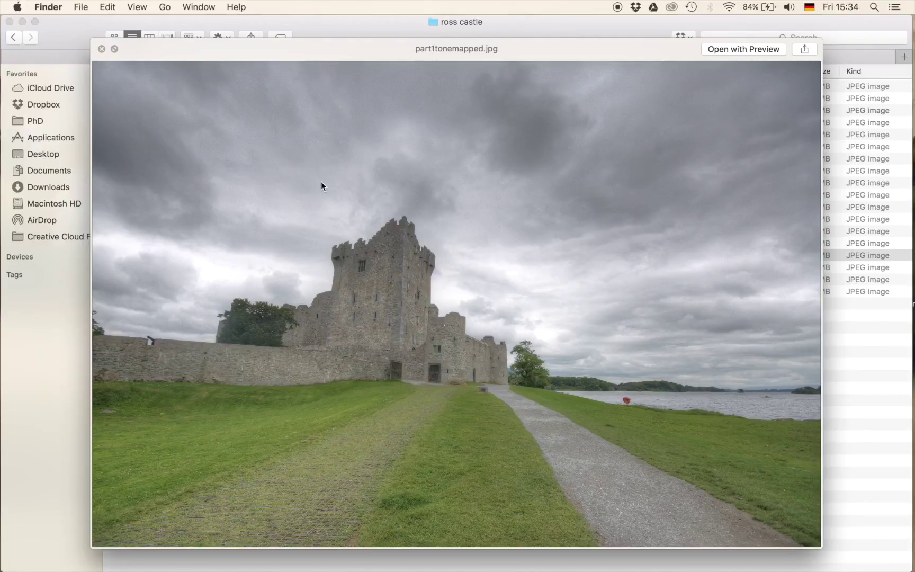
{"action": "key", "text": "space"}
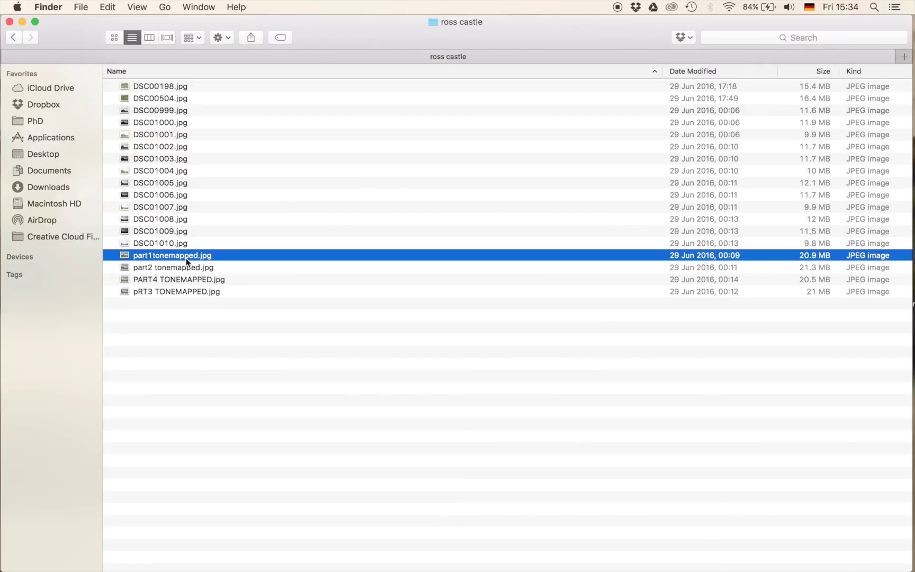
{"action": "key", "text": "space"}
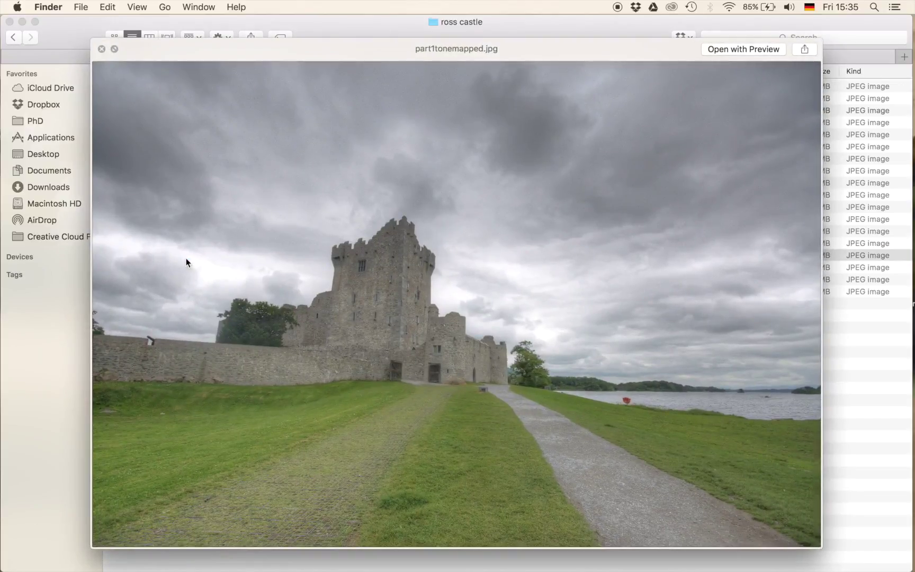
{"action": "key", "text": "Down"}
{"action": "key", "text": "Down"}
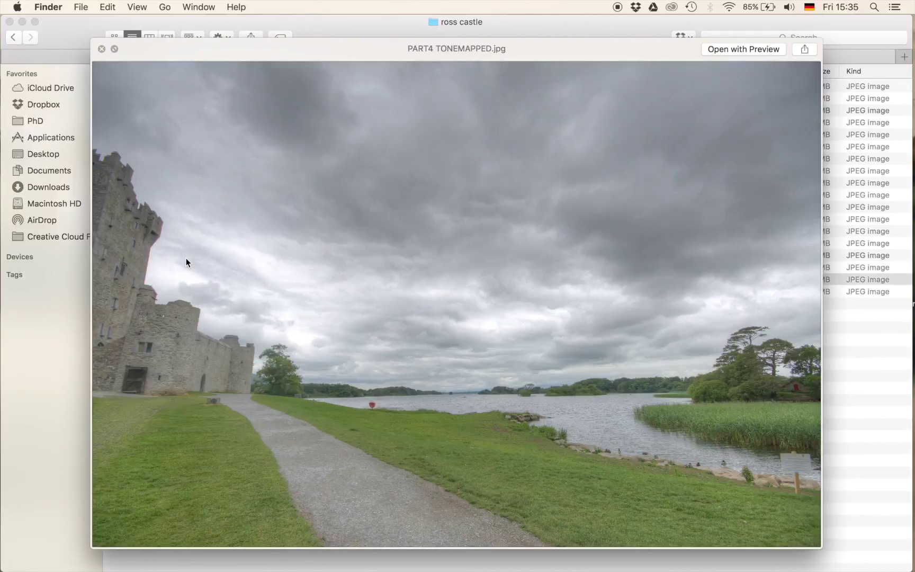
{"action": "key", "text": "Down"}
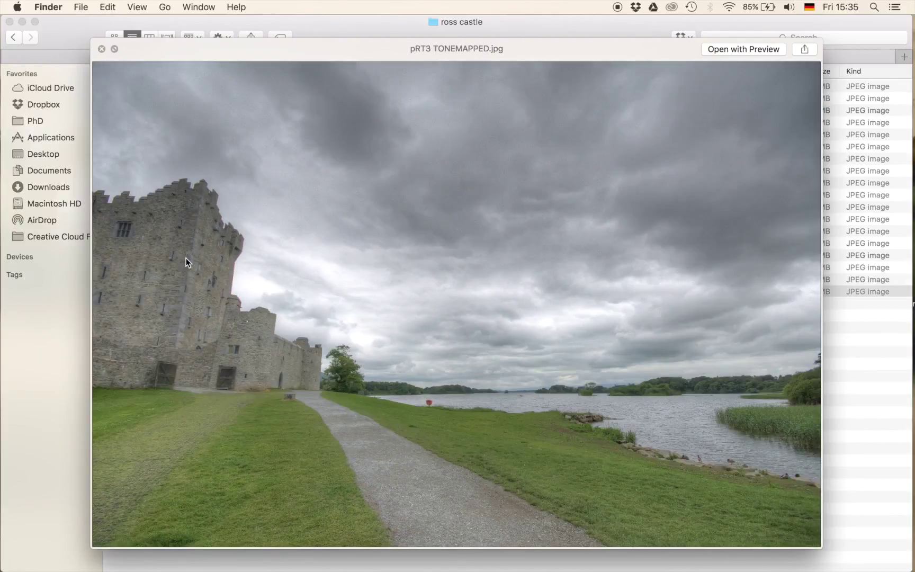
{"action": "key", "text": "Up"}
{"action": "key", "text": "Up"}
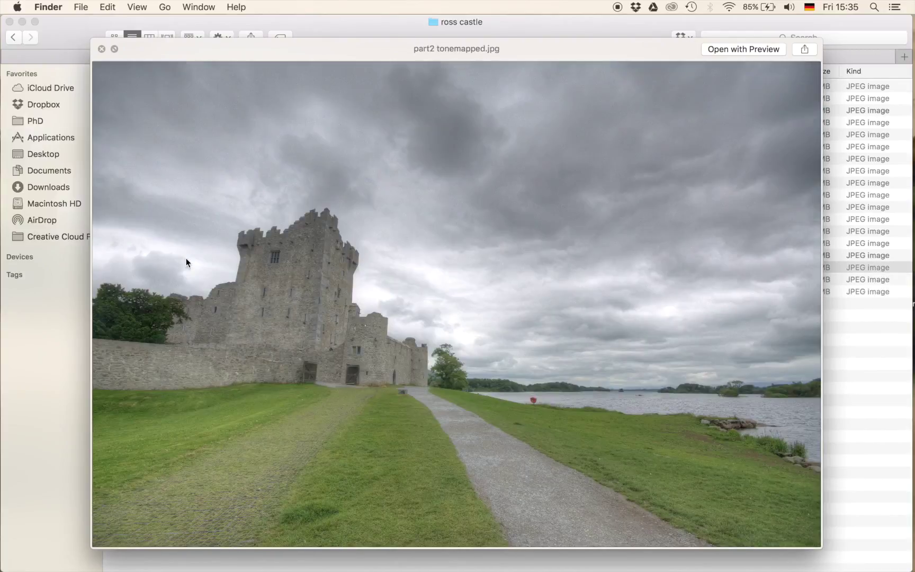
{"action": "key", "text": "Up"}
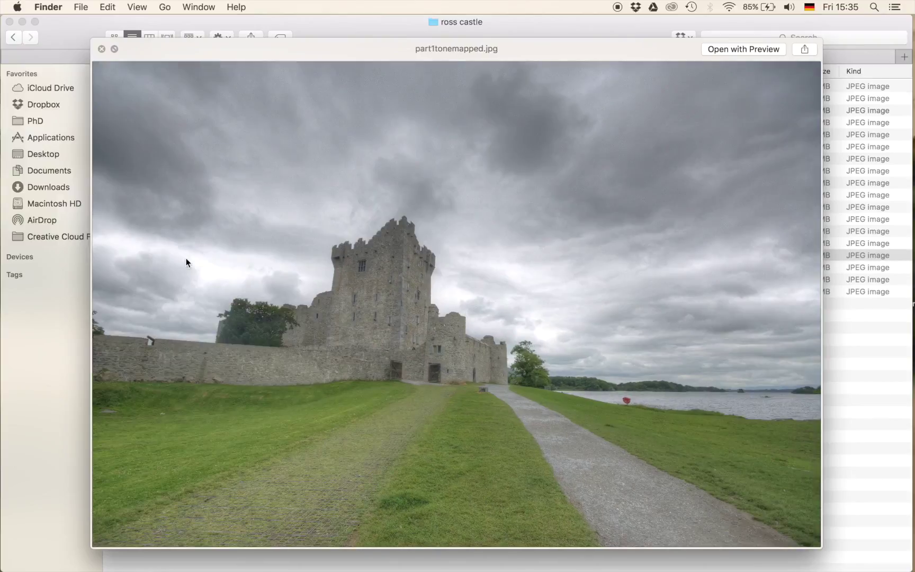
{"action": "key", "text": "space"}
- Switch to Photoshop and load the four tonemapped JPGs into a stack as layers, without automatic alignment or a smart object
{"action": "key", "text": "super+Tab"}
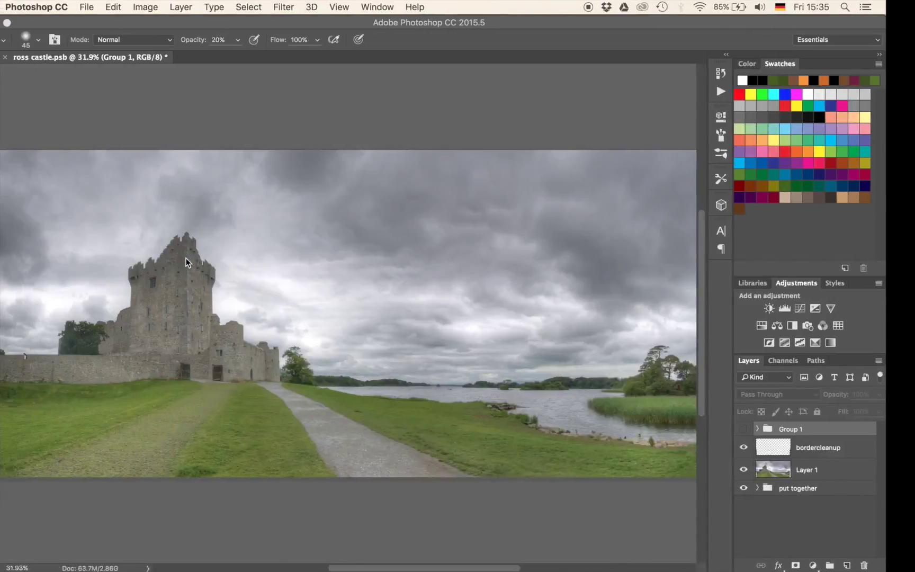
{"action": "left_click", "coordinate": [116, 7]}
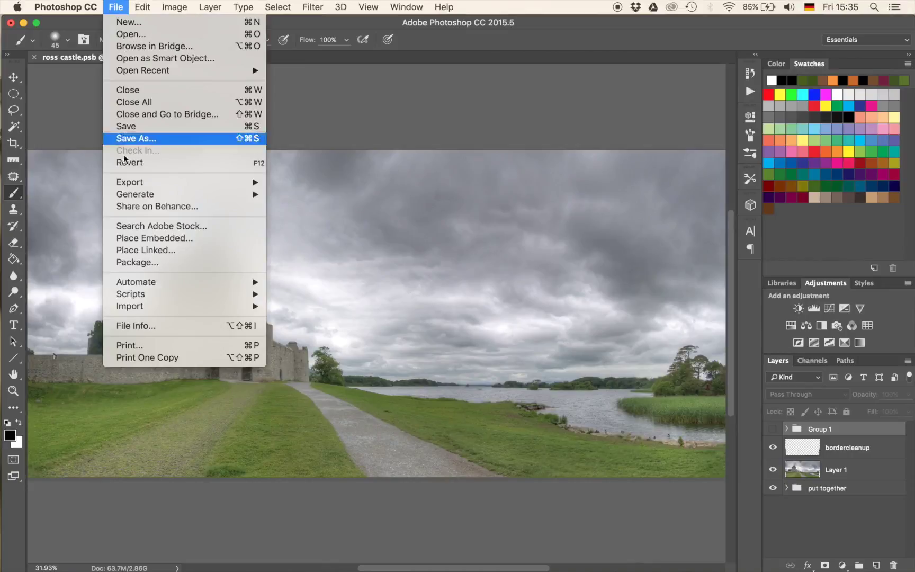
{"action": "mouse_move", "coordinate": [169, 296]}
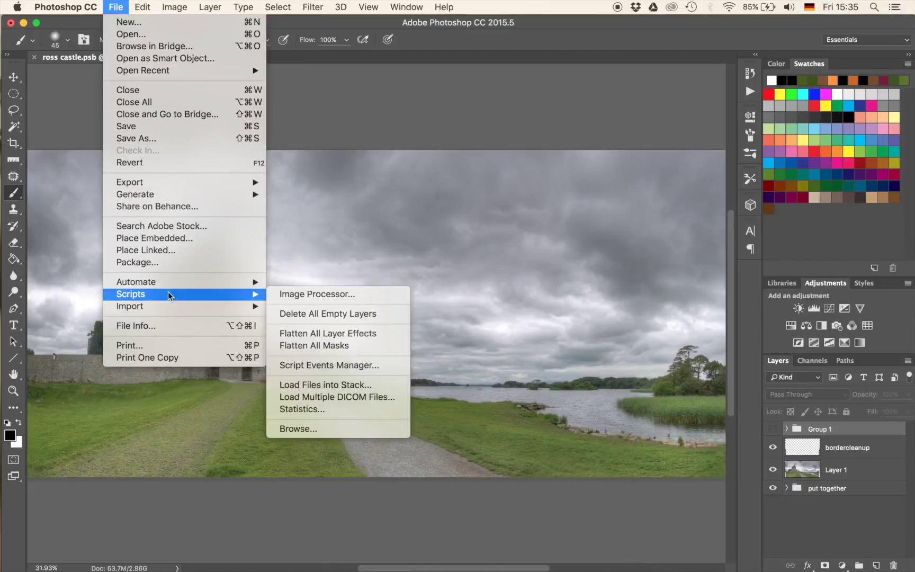
{"action": "left_click", "coordinate": [313, 385]}
{"action": "left_click", "coordinate": [506, 263]}
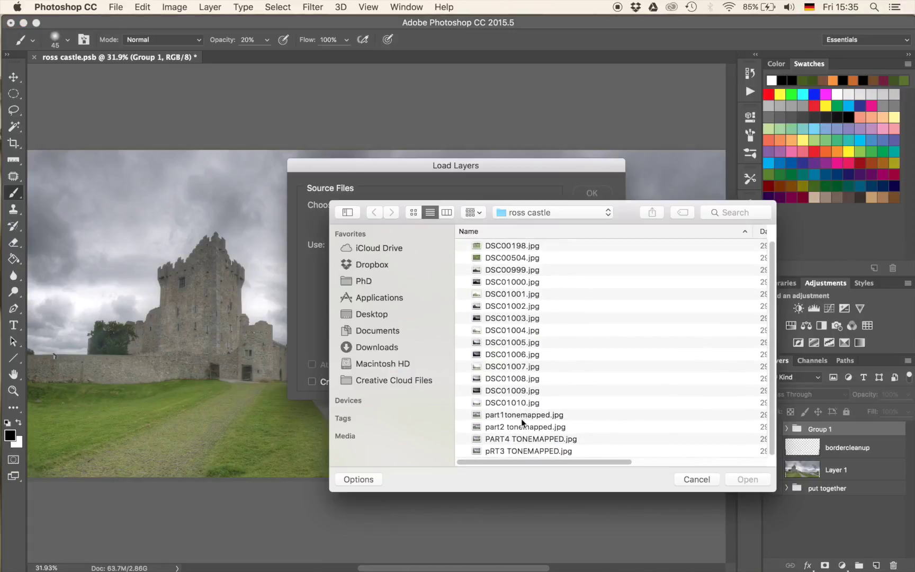
{"action": "left_click", "coordinate": [521, 415]}
{"action": "left_click", "coordinate": [527, 451], "text": "shift"}
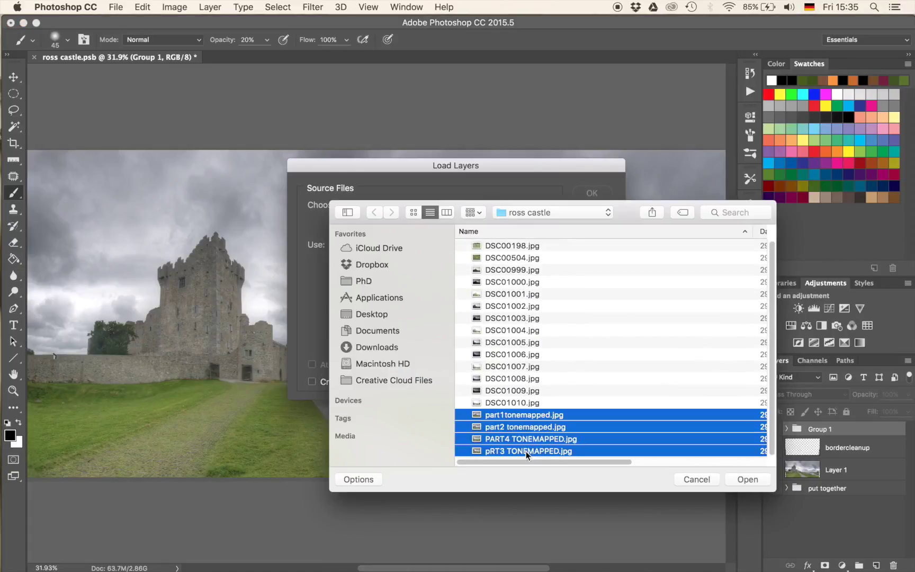
{"action": "left_click", "coordinate": [739, 480]}
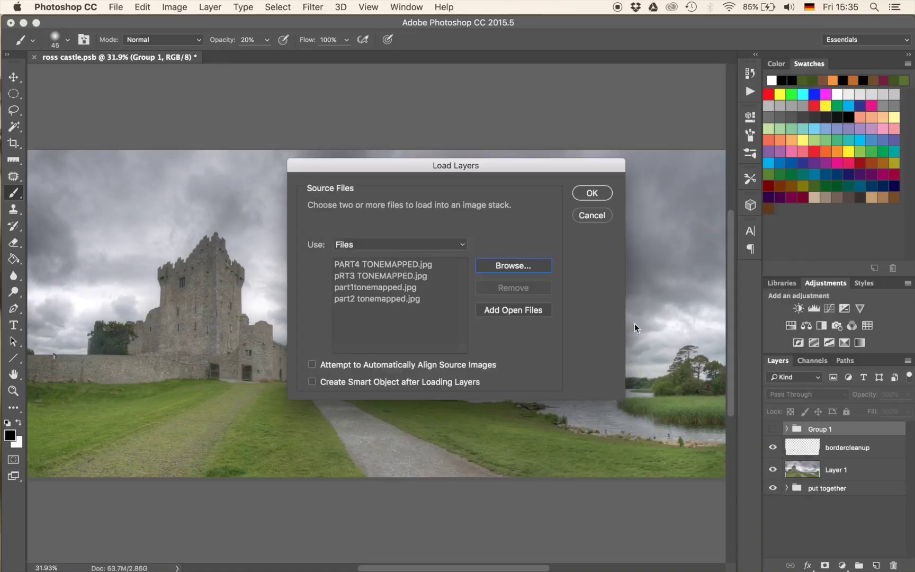
{"action": "left_click", "coordinate": [586, 193]}
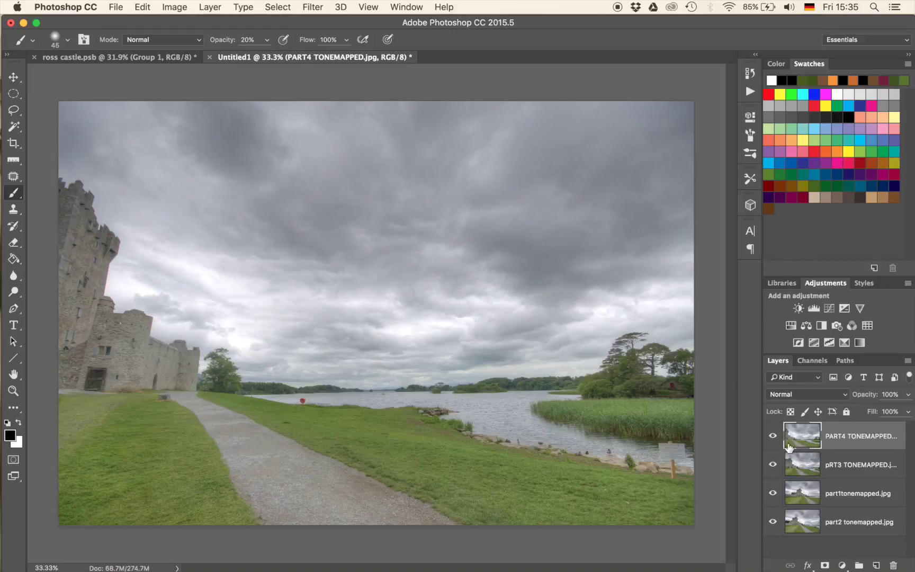
- Inspect the loaded images by hiding and showing the PART4, pRT3 and part1 layers
{"action": "left_click", "coordinate": [773, 437]}
{"action": "left_click", "coordinate": [773, 464]}
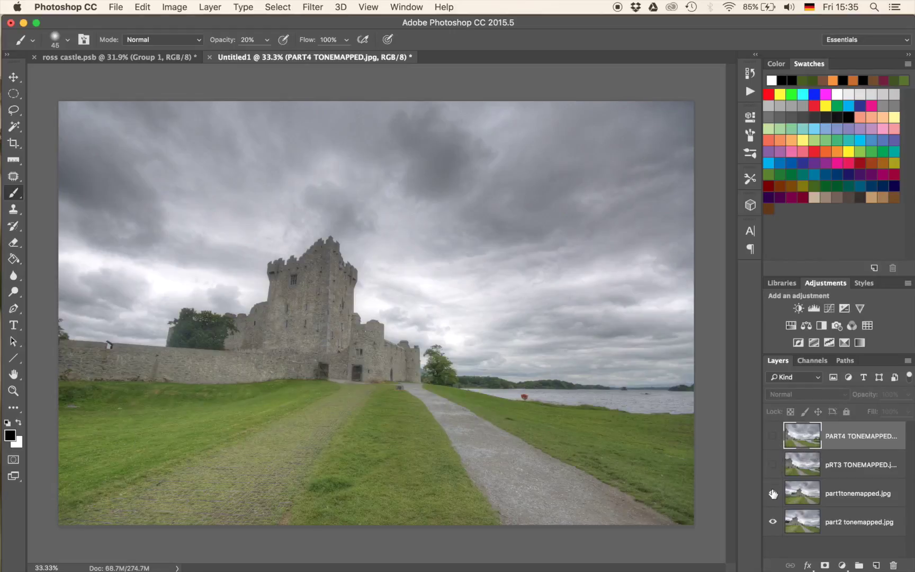
{"action": "left_click", "coordinate": [773, 493]}
{"action": "left_click", "coordinate": [773, 493]}
{"action": "left_click", "coordinate": [773, 465]}
{"action": "left_click", "coordinate": [773, 436]}
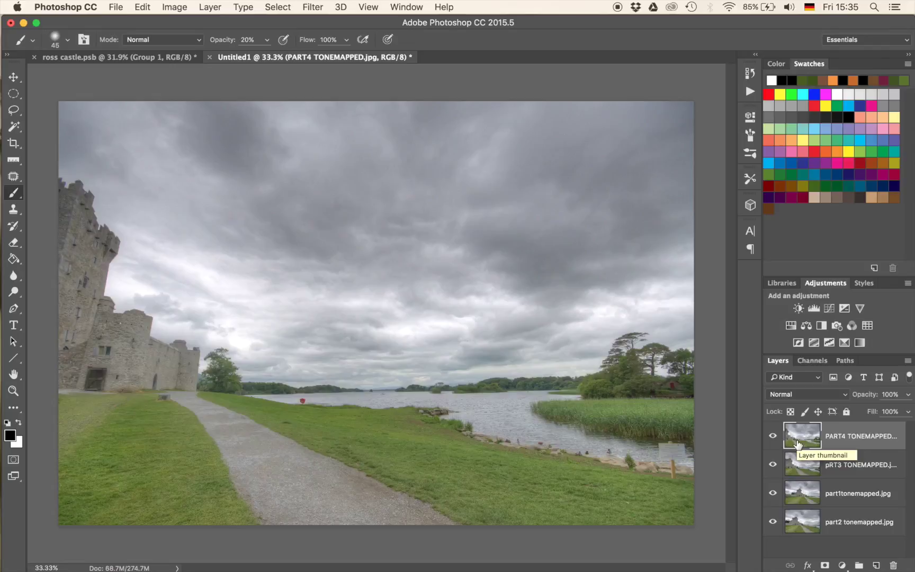
- Move the part2 layer above part1 and auto-align all four layers with Cylindrical projection and Geometric Distortion correction
{"action": "left_click_drag", "start_coordinate": [801, 534], "coordinate": [802, 490]}
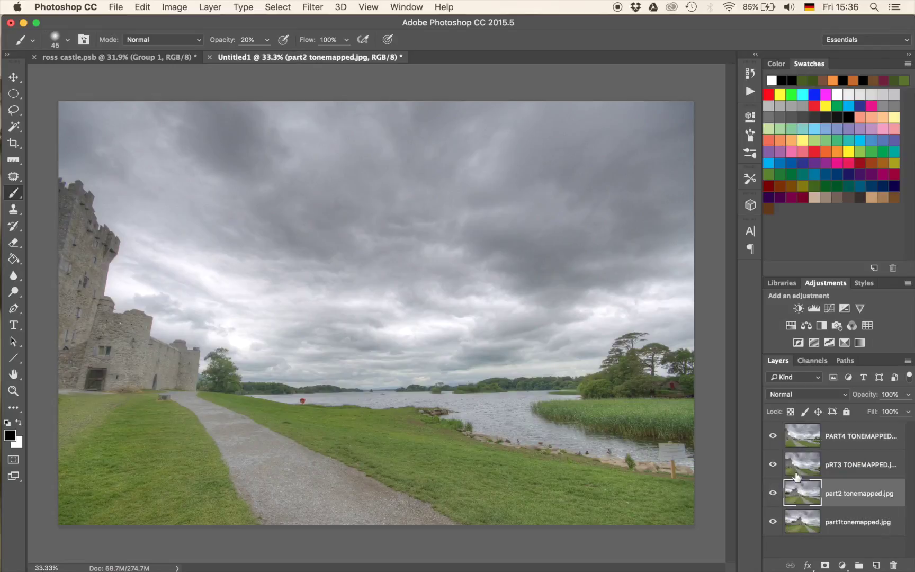
{"action": "left_click", "coordinate": [854, 439]}
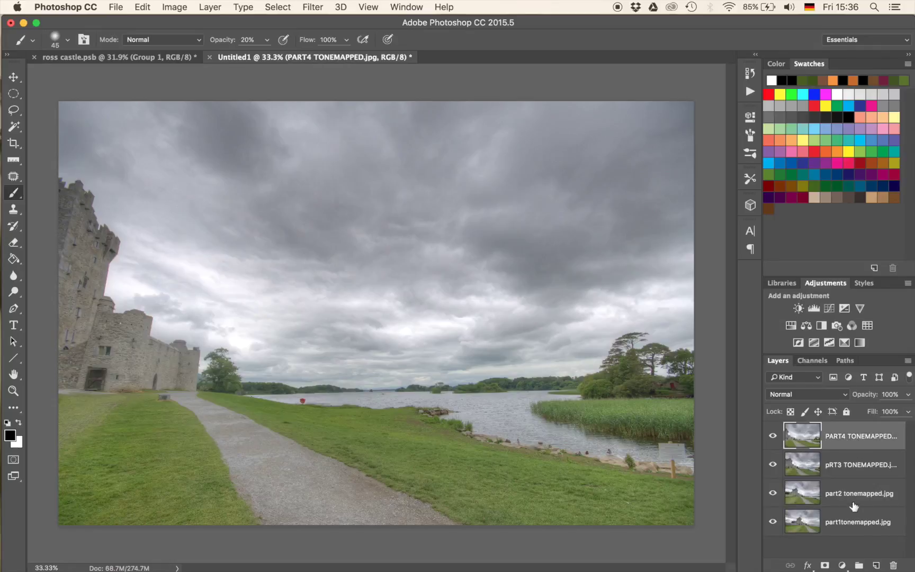
{"action": "left_click", "coordinate": [855, 525], "text": "shift"}
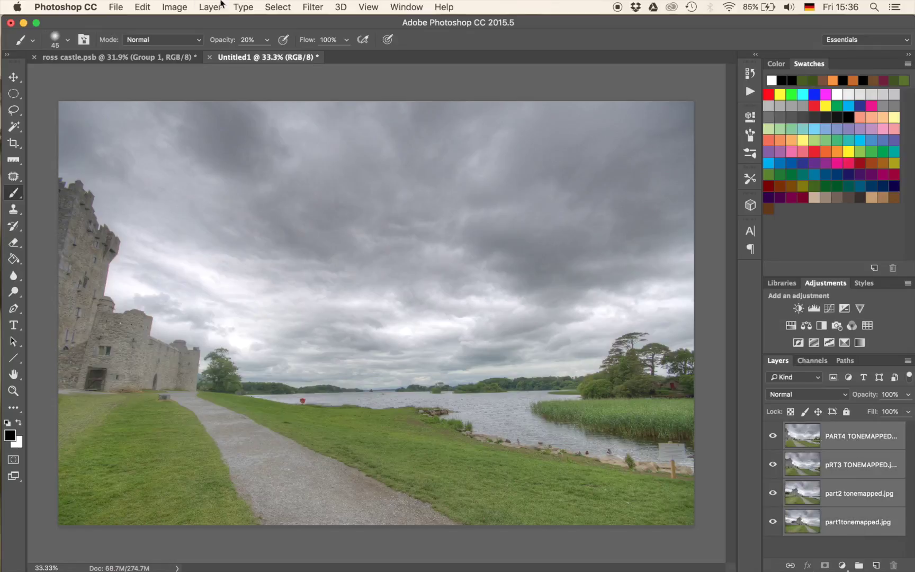
{"action": "left_click", "coordinate": [142, 6]}
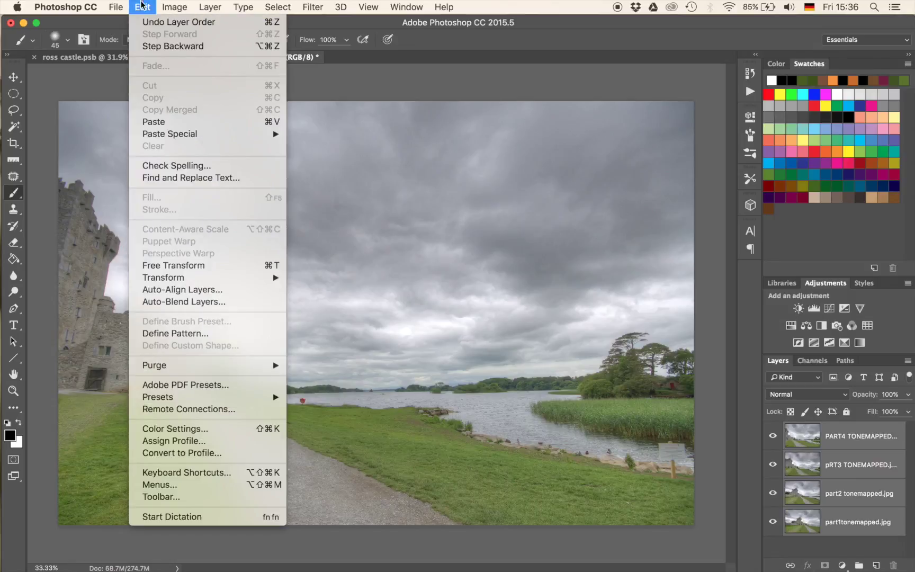
{"action": "left_click", "coordinate": [170, 289]}
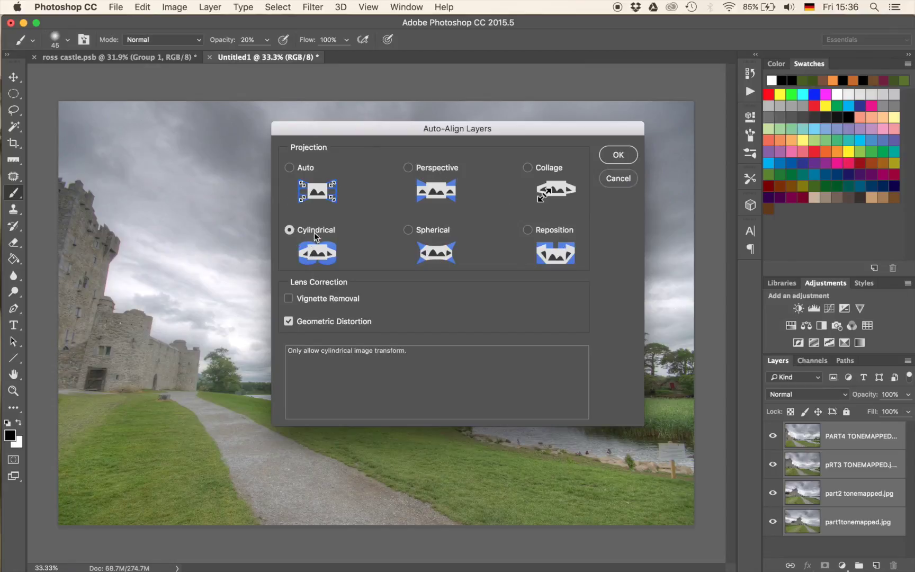
{"action": "left_click", "coordinate": [618, 154]}
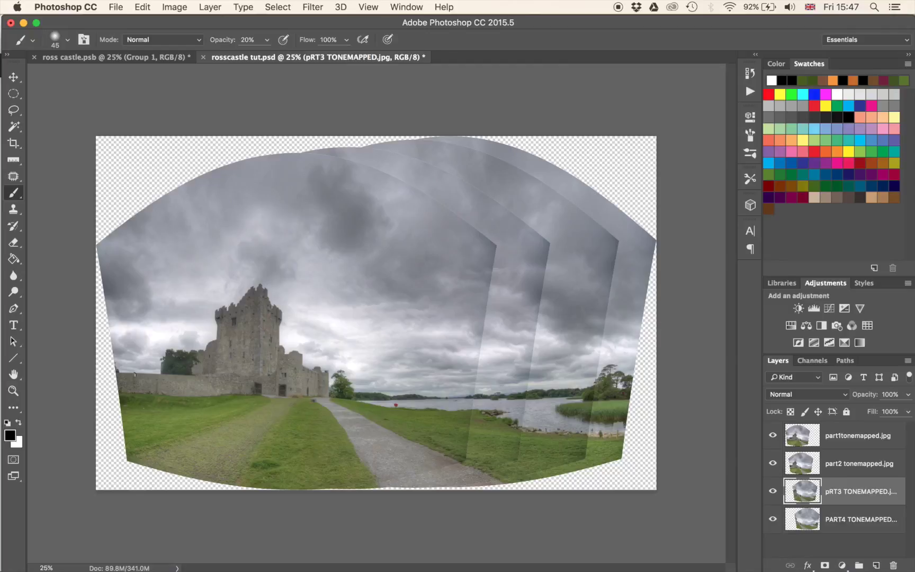
- Delete the part2 and pRT3 tonemapped layers and check the overlap between the part1 and PART4 layers
{"action": "left_click", "coordinate": [773, 463]}
{"action": "left_click", "coordinate": [774, 492]}
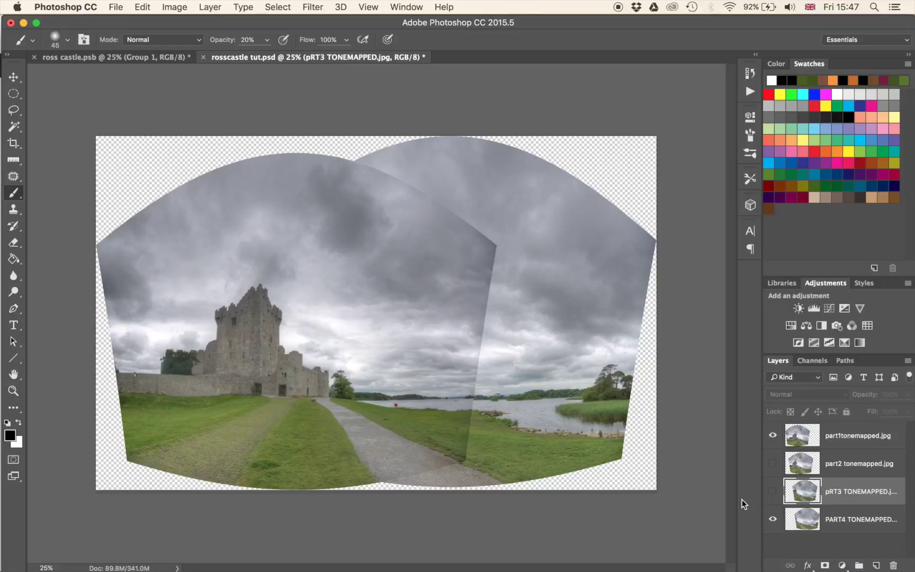
{"action": "left_click", "coordinate": [812, 465]}
{"action": "key", "text": "Delete"}
{"action": "key", "text": "Delete"}
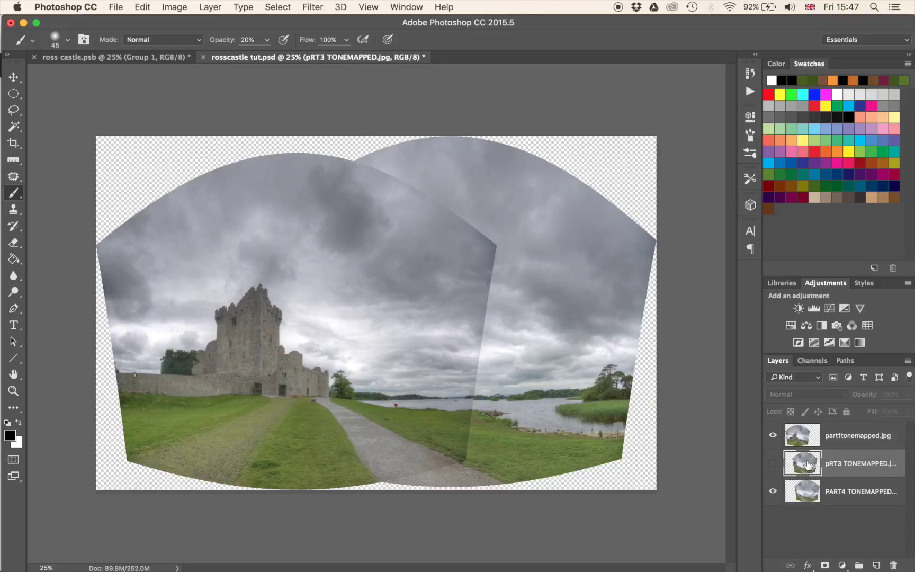
{"action": "left_click", "coordinate": [774, 437]}
{"action": "left_click", "coordinate": [774, 437]}
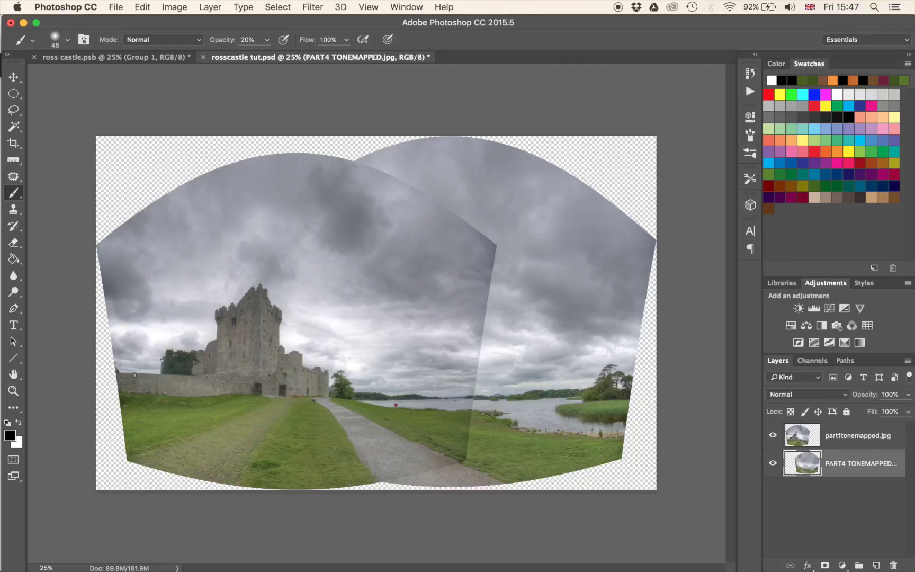
- Enlarge the PART4 layer toward its upper right with Free Transform, to about 101.5% width and 102.6% height
{"action": "key", "text": "bracketright"}
{"action": "key", "text": "bracketright"}
{"action": "key", "text": "bracketright"}
{"action": "key", "text": "bracketright"}
{"action": "key", "text": "bracketright"}
{"action": "key", "text": "bracketright"}
{"action": "key", "text": "ctrl+t"}
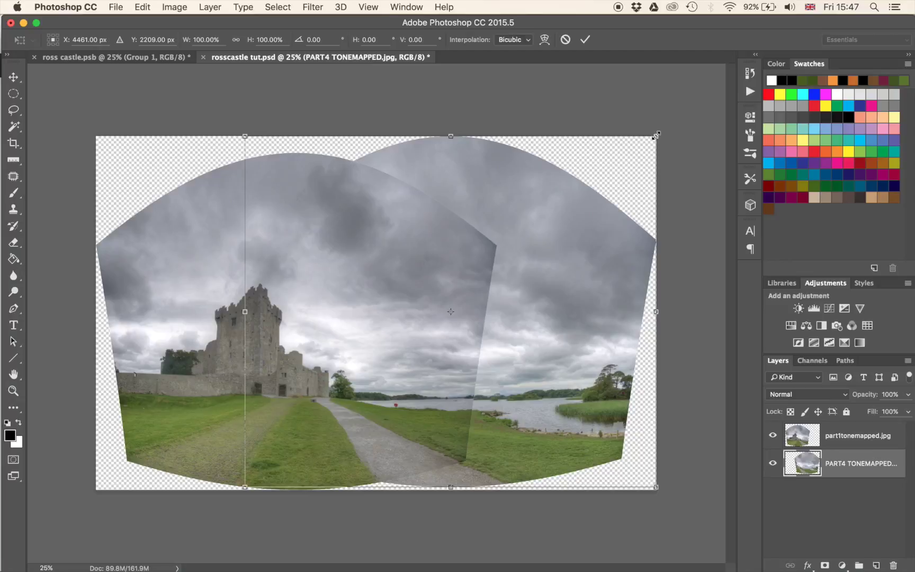
{"action": "left_click_drag", "start_coordinate": [656, 136], "coordinate": [661, 127]}
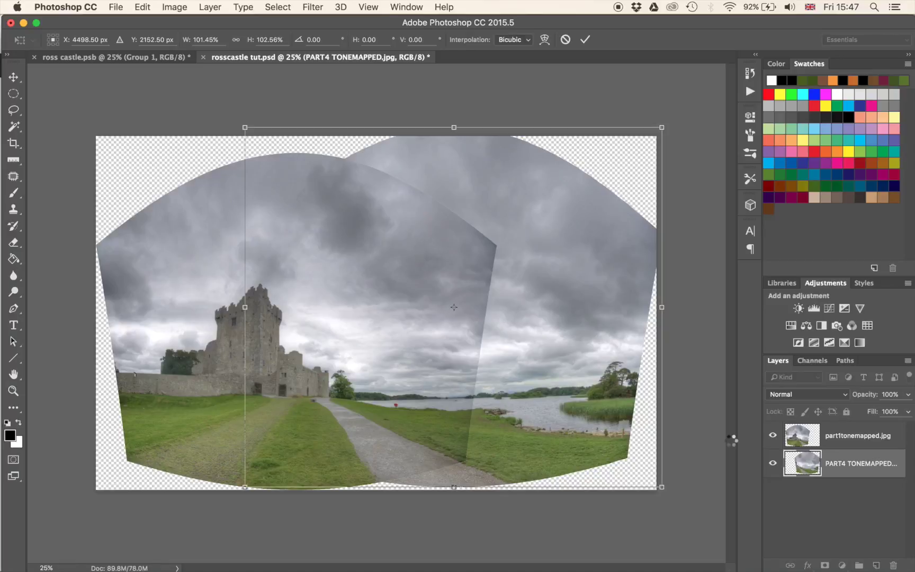
{"action": "key", "text": "Return"}
{"action": "key", "text": "b"}
- Add a layer mask to the part1 layer and blend its sky seam with a 1000 px brush, restoring the overmasked upper edge
{"action": "left_click", "coordinate": [792, 441]}
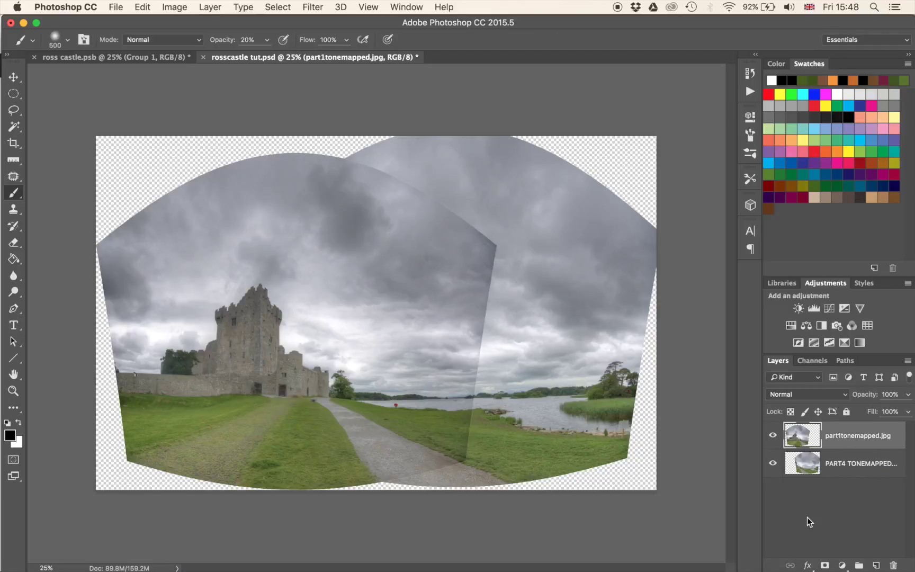
{"action": "left_click", "coordinate": [824, 566]}
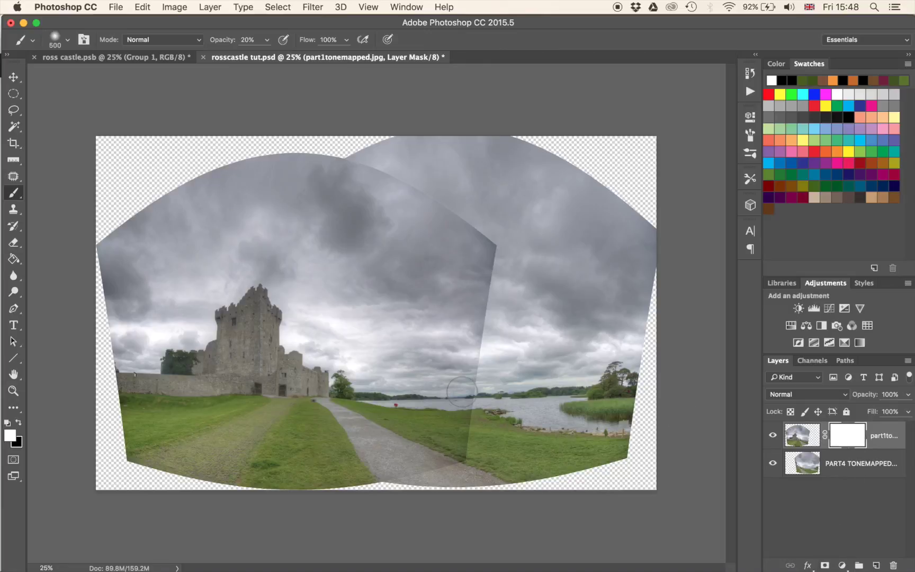
{"action": "key", "text": "bracketright"}
{"action": "key", "text": "bracketright"}
{"action": "key", "text": "bracketright"}
{"action": "key", "text": "bracketright"}
{"action": "key", "text": "bracketright"}
{"action": "key", "text": "x"}
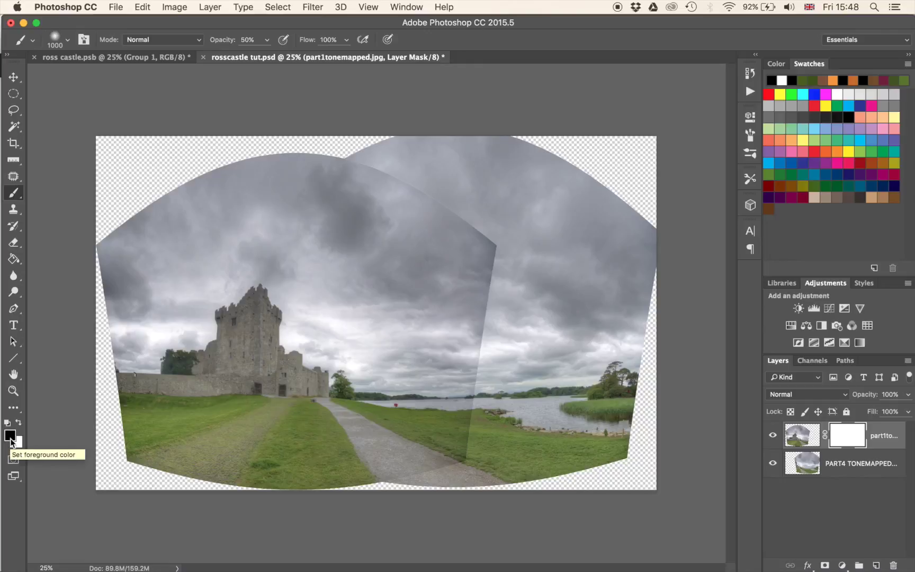
{"action": "mouse_move", "coordinate": [468, 367]}
{"action": "left_mouse_down"}
{"action": "mouse_move", "coordinate": [482, 315]}
{"action": "mouse_move", "coordinate": [491, 333]}
{"action": "mouse_move", "coordinate": [486, 316]}
{"action": "mouse_move", "coordinate": [476, 348]}
{"action": "mouse_move", "coordinate": [512, 252]}
{"action": "mouse_move", "coordinate": [489, 352]}
{"action": "mouse_move", "coordinate": [494, 275]}
{"action": "mouse_move", "coordinate": [472, 377]}
{"action": "mouse_move", "coordinate": [501, 208]}
{"action": "mouse_move", "coordinate": [472, 224]}
{"action": "mouse_move", "coordinate": [357, 157]}
{"action": "mouse_move", "coordinate": [445, 190]}
{"action": "left_mouse_up"}
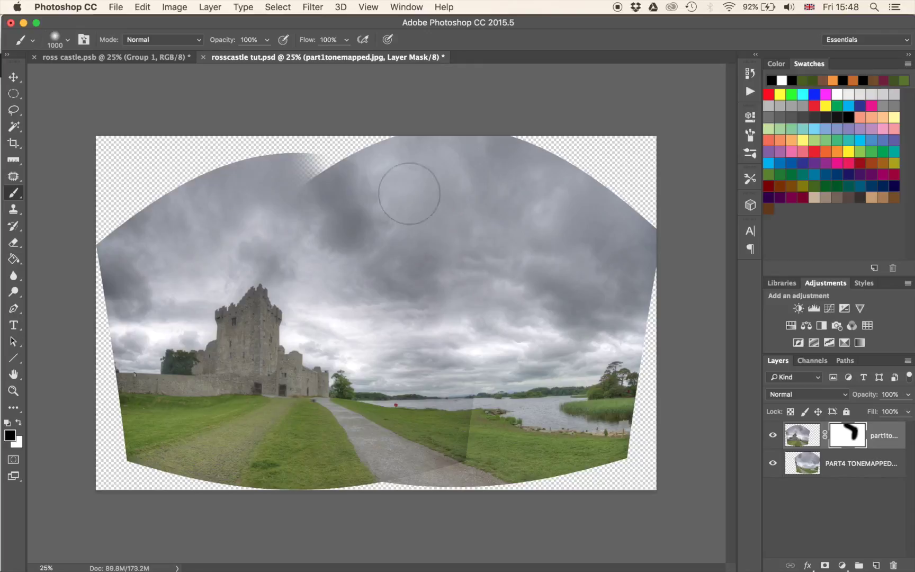
{"action": "key", "text": "x"}
{"action": "left_click_drag", "start_coordinate": [311, 164], "coordinate": [322, 167]}
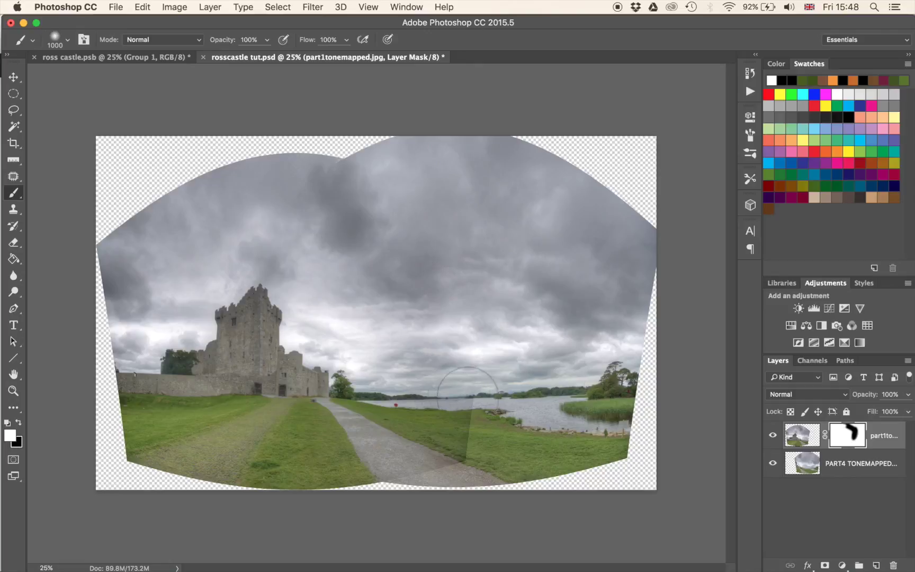
- Paint black on the part1 layer mask with the 1000 px brush to blend the seam across the grass and path
{"action": "key", "text": "super+plus"}
{"action": "scroll", "coordinate": [489, 386], "scroll_direction": "up", "scroll_amount": 5}
{"action": "mouse_move", "coordinate": [532, 405]}
{"action": "left_mouse_down"}
{"action": "mouse_move", "coordinate": [415, 324]}
{"action": "mouse_move", "coordinate": [368, 219]}
{"action": "left_mouse_up"}
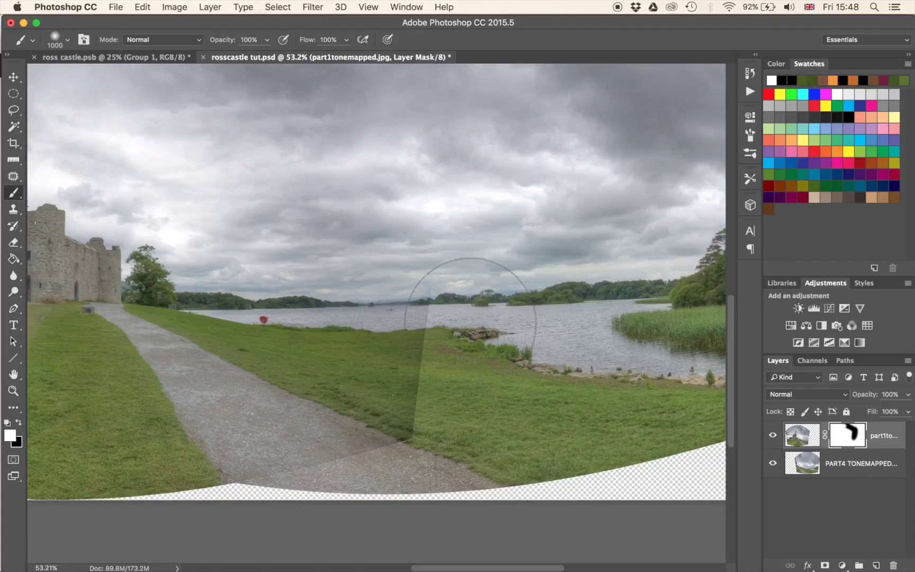
{"action": "left_click", "coordinate": [806, 463]}
{"action": "key", "text": "v"}
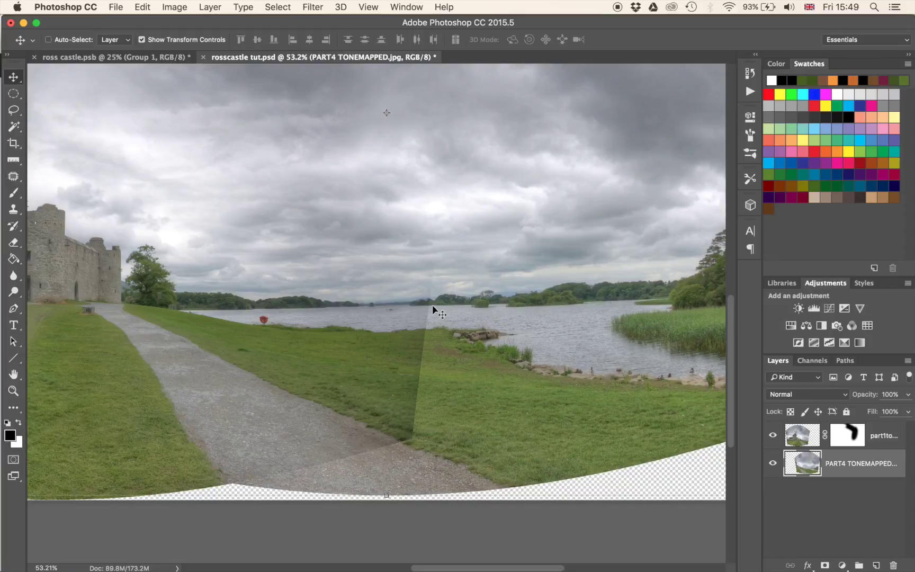
{"action": "left_click", "coordinate": [857, 440]}
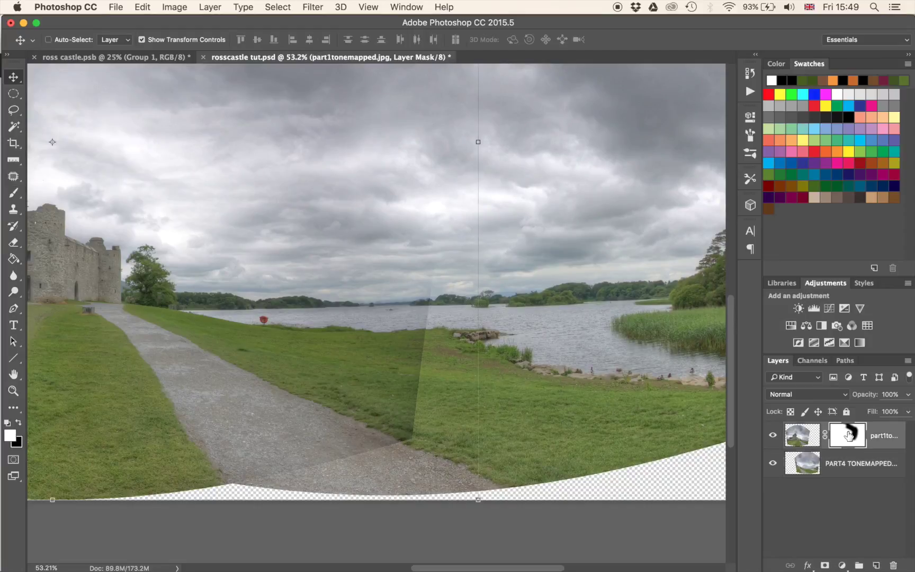
{"action": "key", "text": "b"}
{"action": "key", "text": "x"}
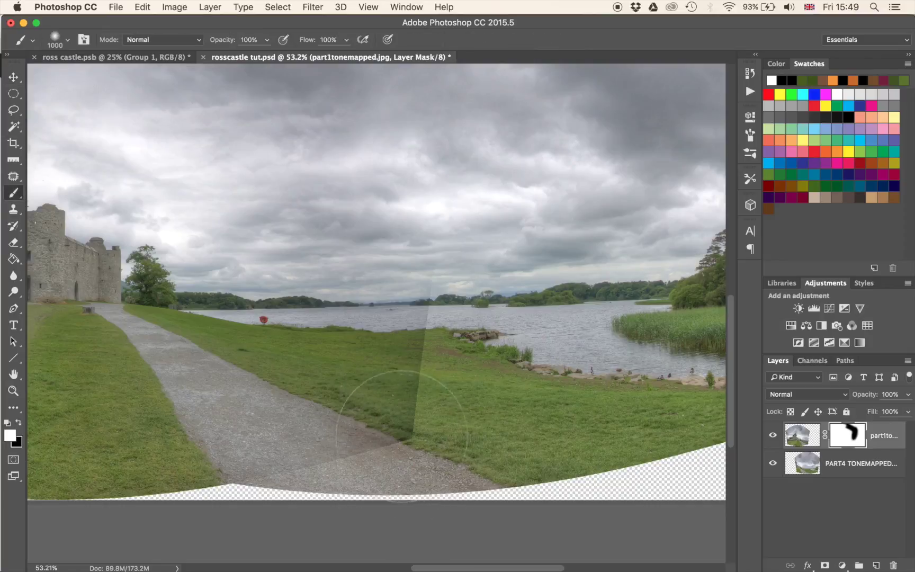
{"action": "key", "text": "x"}
{"action": "mouse_move", "coordinate": [400, 435]}
{"action": "left_mouse_down"}
{"action": "mouse_move", "coordinate": [392, 451]}
{"action": "mouse_move", "coordinate": [418, 527]}
{"action": "mouse_move", "coordinate": [170, 529]}
{"action": "left_mouse_up"}
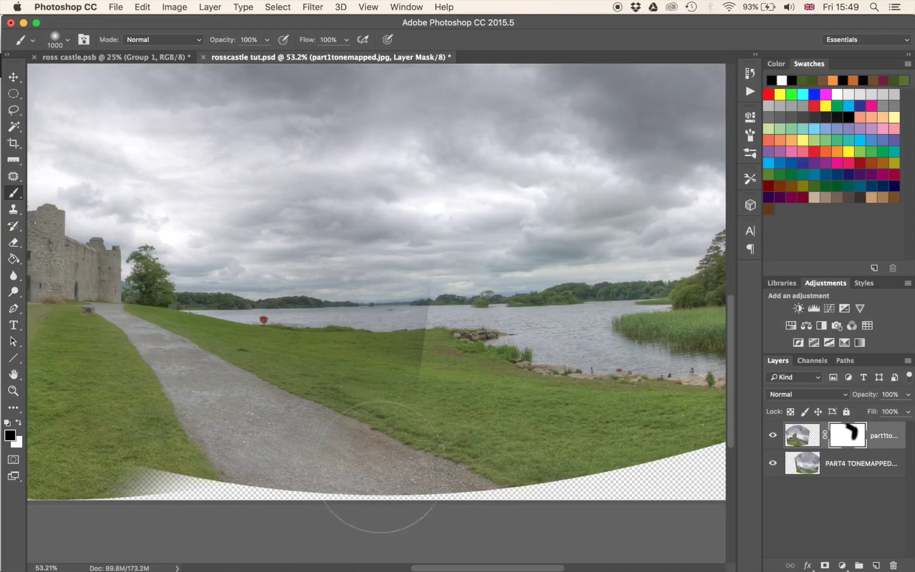
- Refine the part1 mask along the image's lower edge, painting white to restore the grass beside the path
{"action": "mouse_move", "coordinate": [487, 384]}
{"action": "left_mouse_down"}
{"action": "mouse_move", "coordinate": [545, 339]}
{"action": "mouse_move", "coordinate": [612, 315]}
{"action": "mouse_move", "coordinate": [477, 375]}
{"action": "mouse_move", "coordinate": [545, 385]}
{"action": "left_mouse_up"}
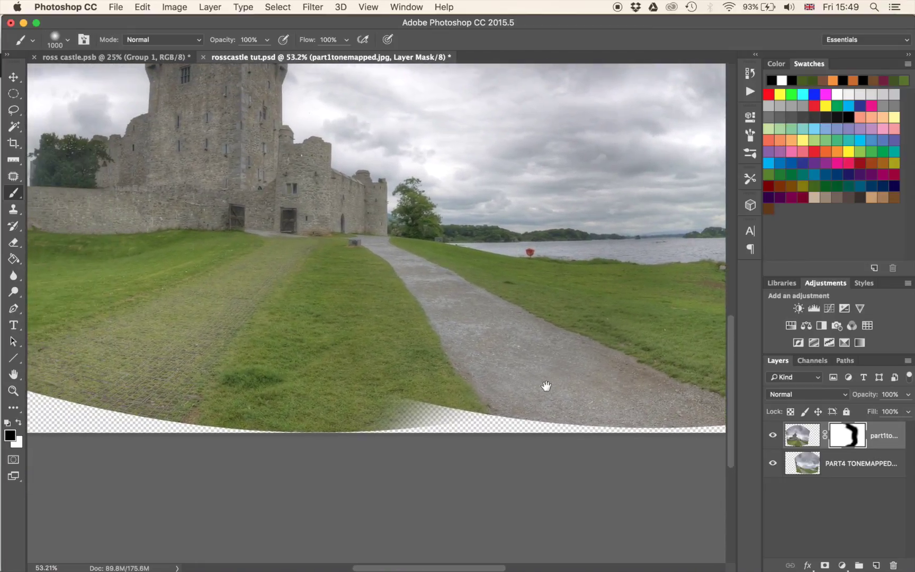
{"action": "key", "text": "x"}
{"action": "left_click_drag", "start_coordinate": [423, 424], "coordinate": [429, 425]}
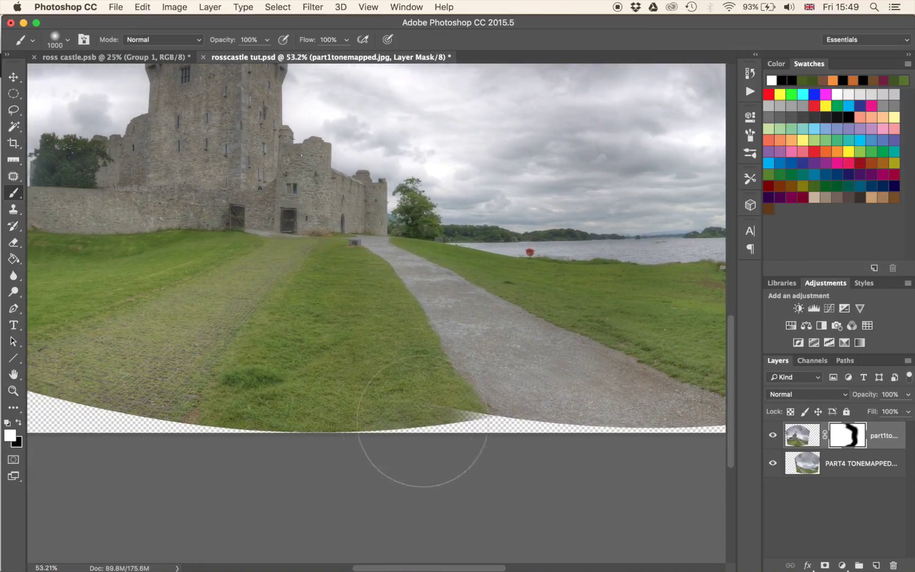
{"action": "key", "text": "x"}
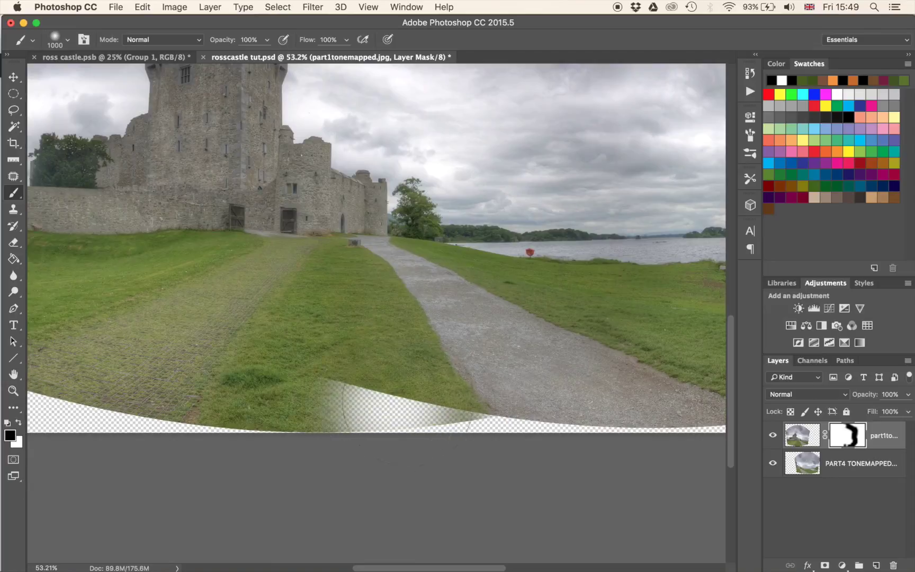
{"action": "key", "text": "x"}
{"action": "key", "text": "x"}
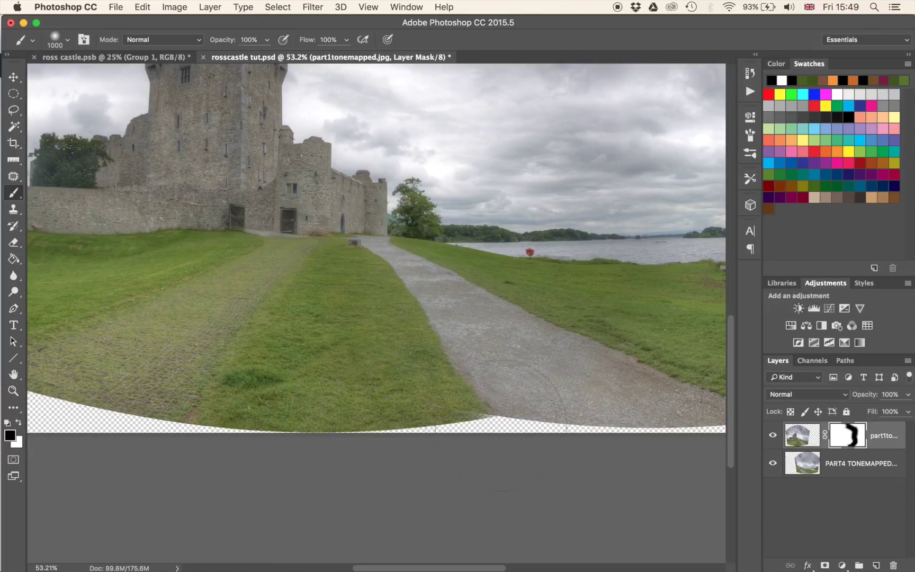
{"action": "key", "text": "x"}
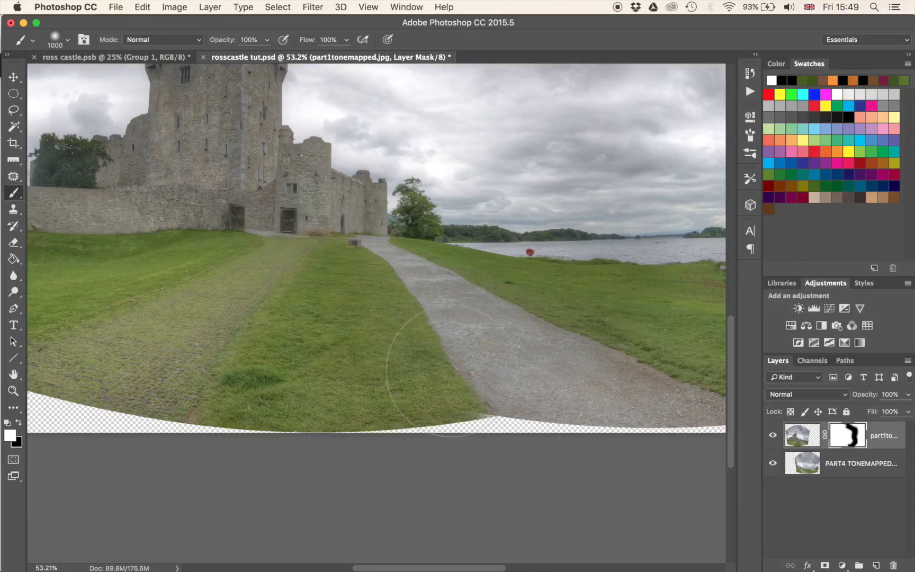
- Stamp all visible layers into a new merged layer at the top of the stack
{"action": "scroll", "coordinate": [474, 371], "scroll_direction": "down", "scroll_amount": 5}
{"action": "scroll", "coordinate": [474, 360], "scroll_direction": "up", "scroll_amount": 1}
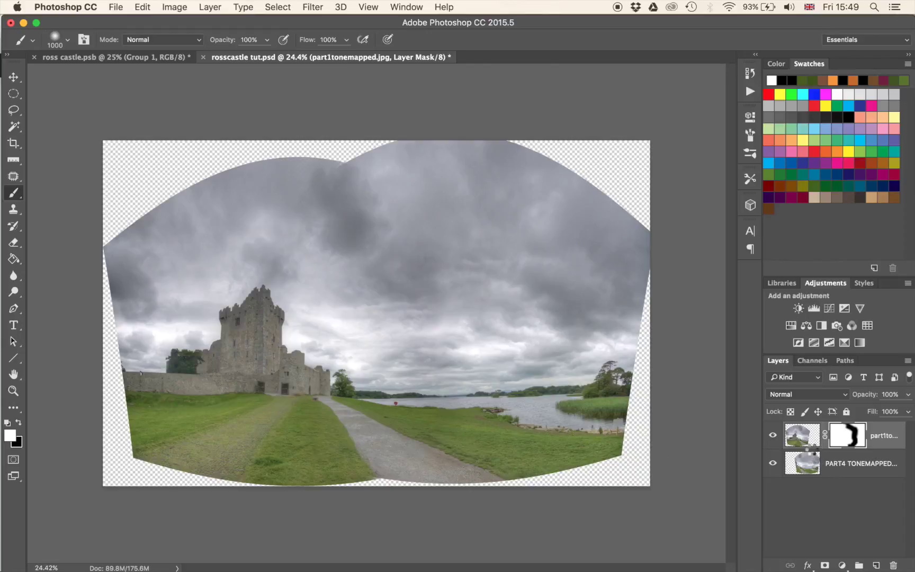
{"action": "key", "text": "super+alt+shift+e"}
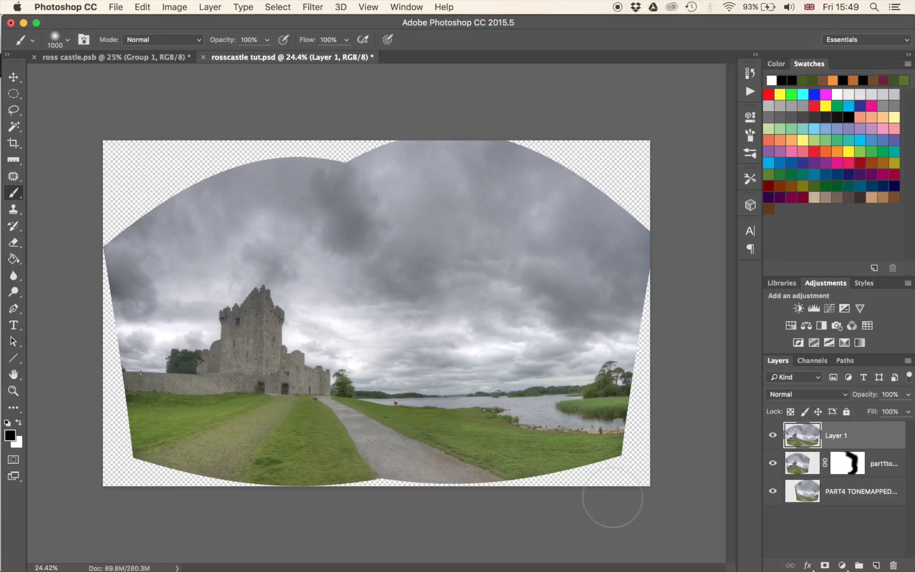
- Crop the panorama to remove the curved upper sky and trim the transparent side and lower edges
{"action": "key", "text": "c"}
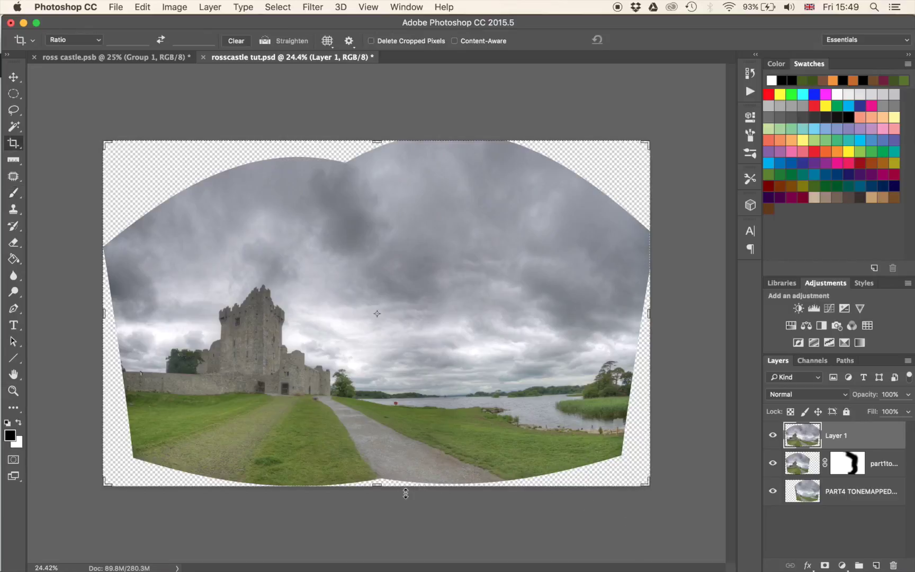
{"action": "left_click_drag", "start_coordinate": [376, 140], "coordinate": [374, 187]}
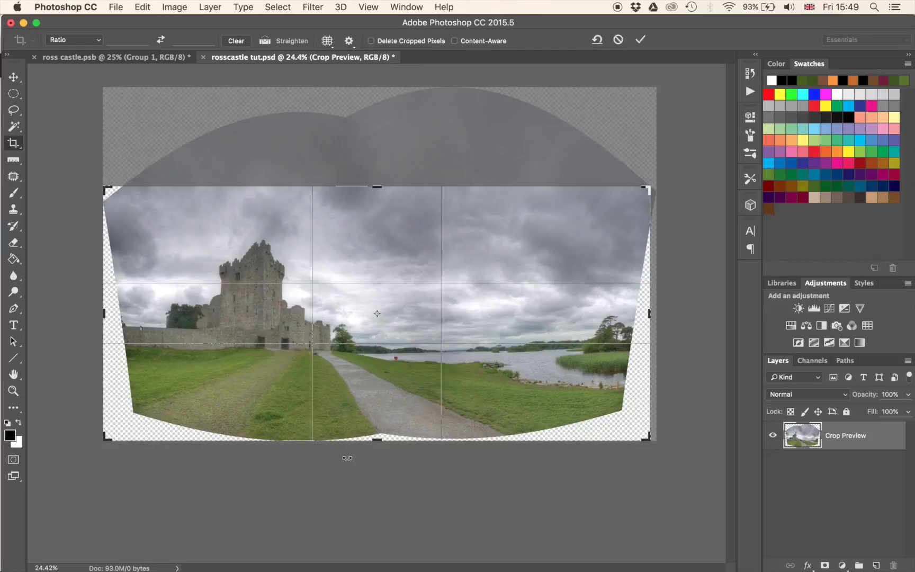
{"action": "left_click_drag", "start_coordinate": [378, 439], "coordinate": [377, 438]}
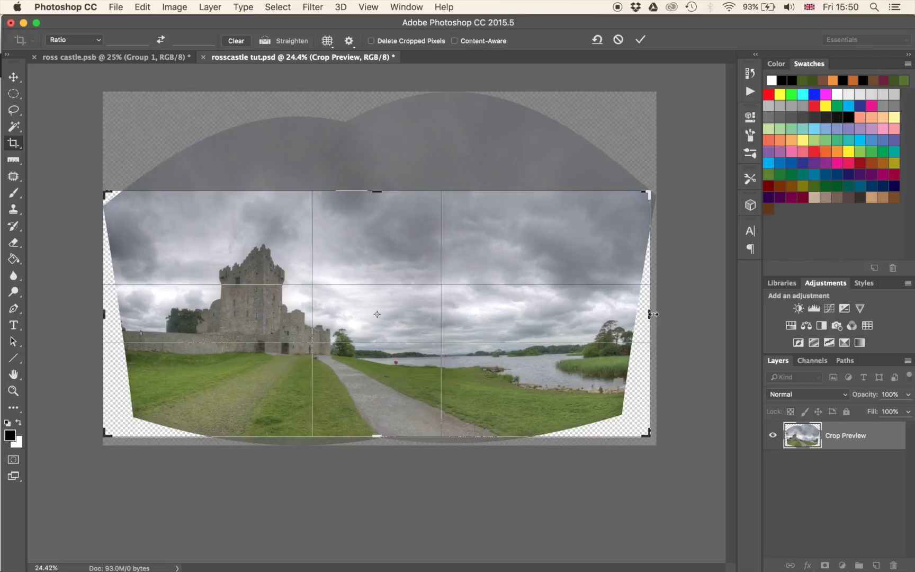
{"action": "left_click_drag", "start_coordinate": [653, 314], "coordinate": [648, 314]}
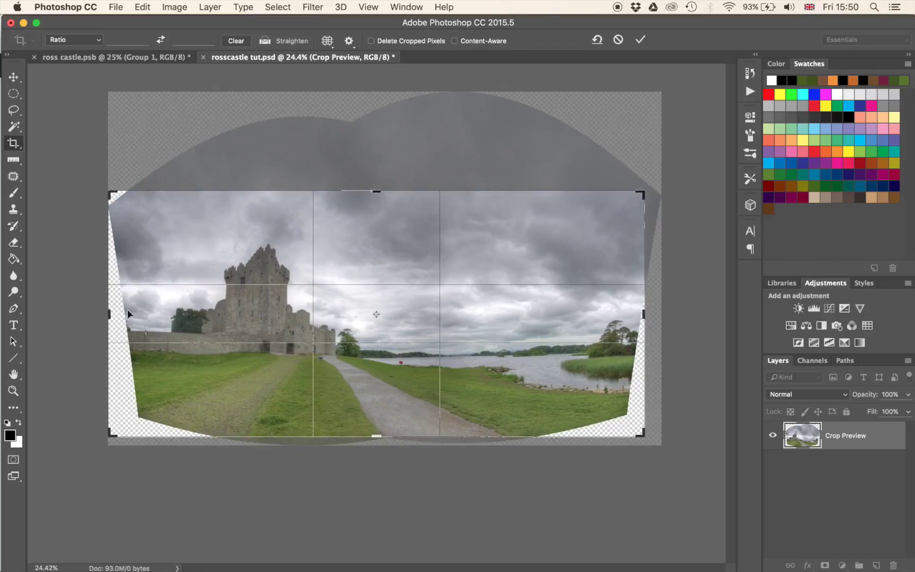
{"action": "left_click_drag", "start_coordinate": [108, 314], "coordinate": [112, 314]}
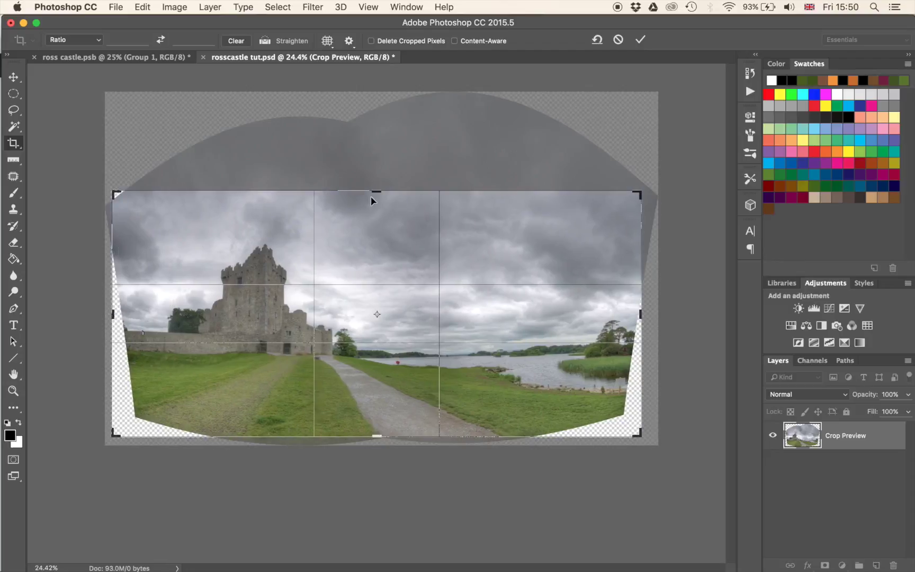
{"action": "left_click_drag", "start_coordinate": [372, 195], "coordinate": [374, 189]}
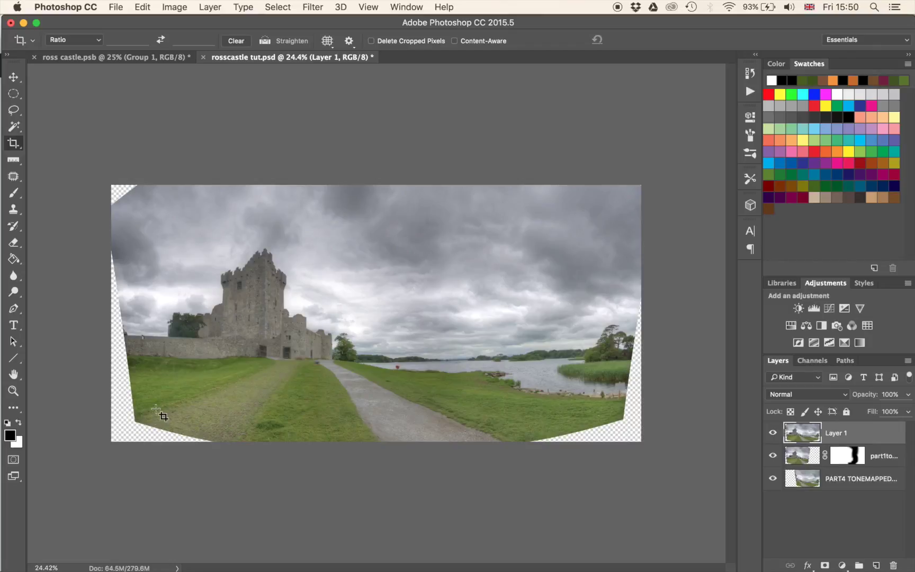
- Warp the merged Layer 1 by pulling both lower corners outward to cover the transparent areas
{"action": "key", "text": "super+t"}
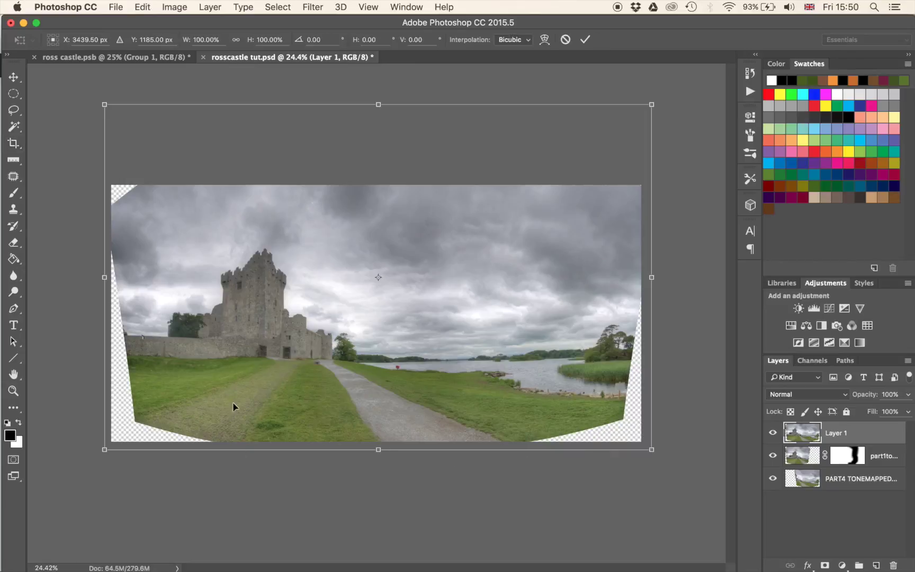
{"action": "left_click", "coordinate": [545, 40]}
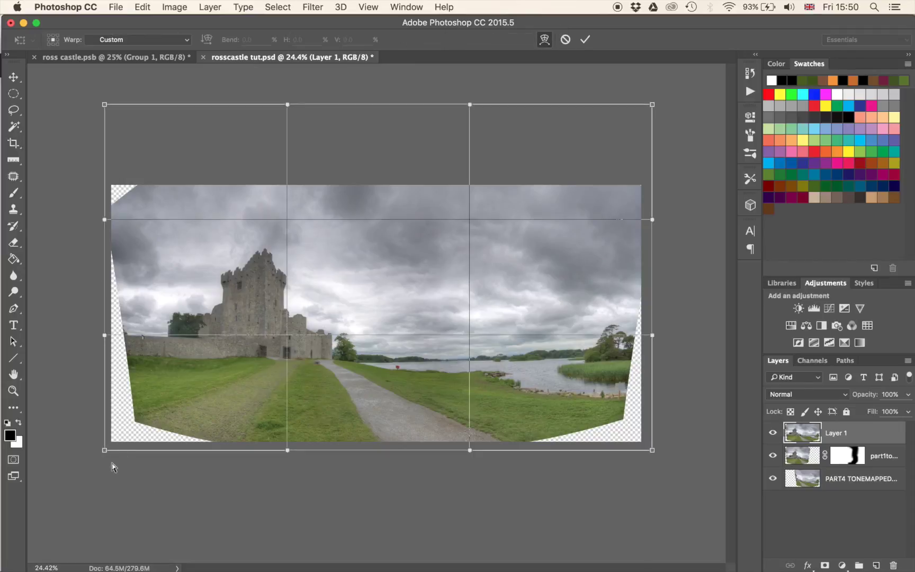
{"action": "left_click_drag", "start_coordinate": [105, 453], "coordinate": [91, 467]}
{"action": "left_click_drag", "start_coordinate": [134, 436], "coordinate": [126, 442]}
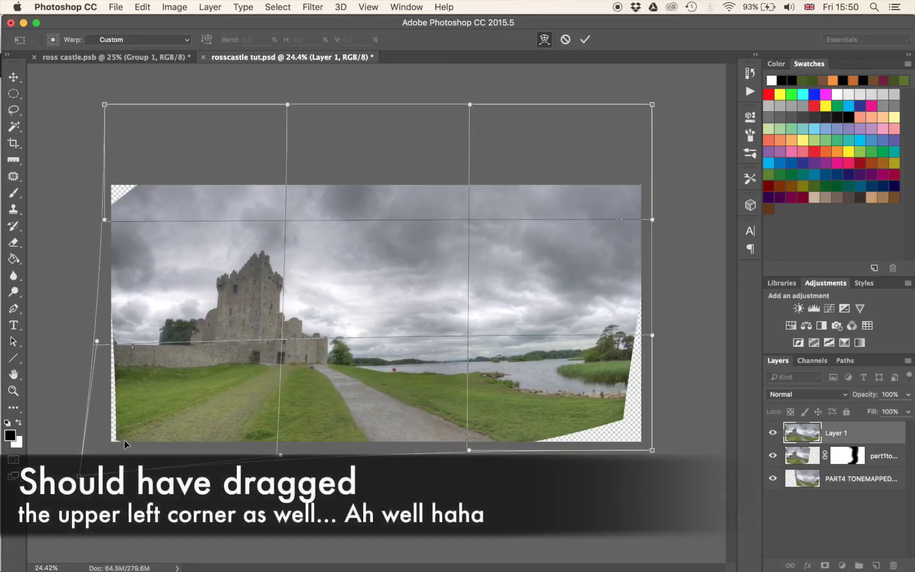
{"action": "left_click_drag", "start_coordinate": [126, 444], "coordinate": [127, 442]}
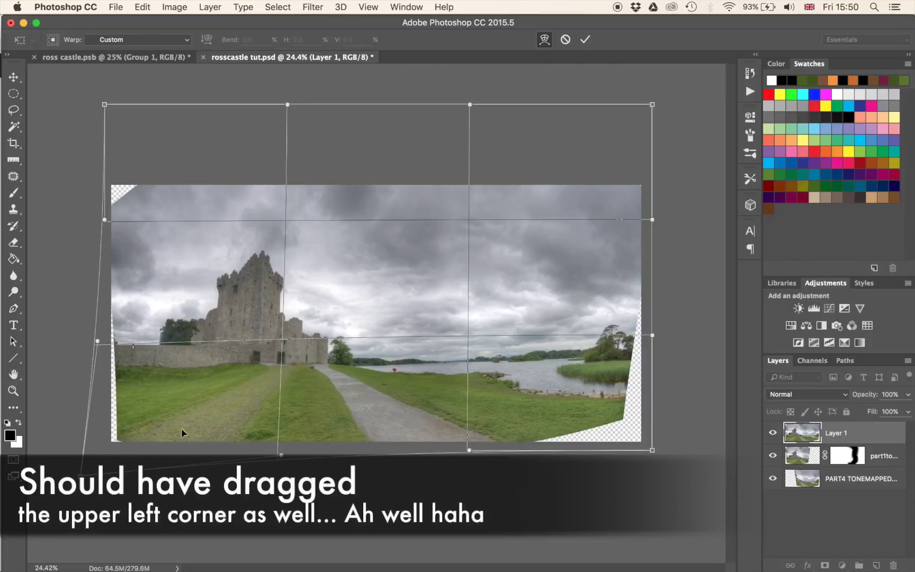
{"action": "left_click_drag", "start_coordinate": [652, 452], "coordinate": [669, 464]}
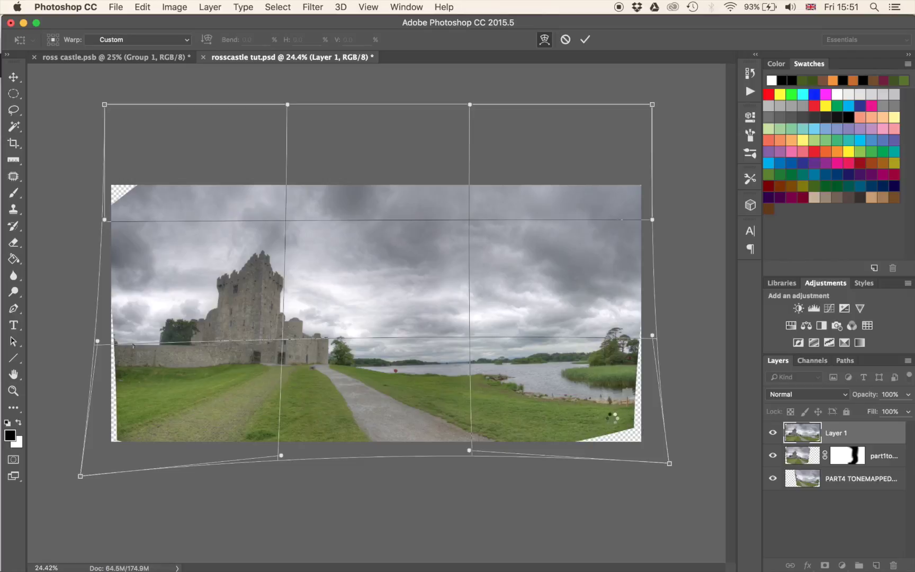
{"action": "key", "text": "c"}
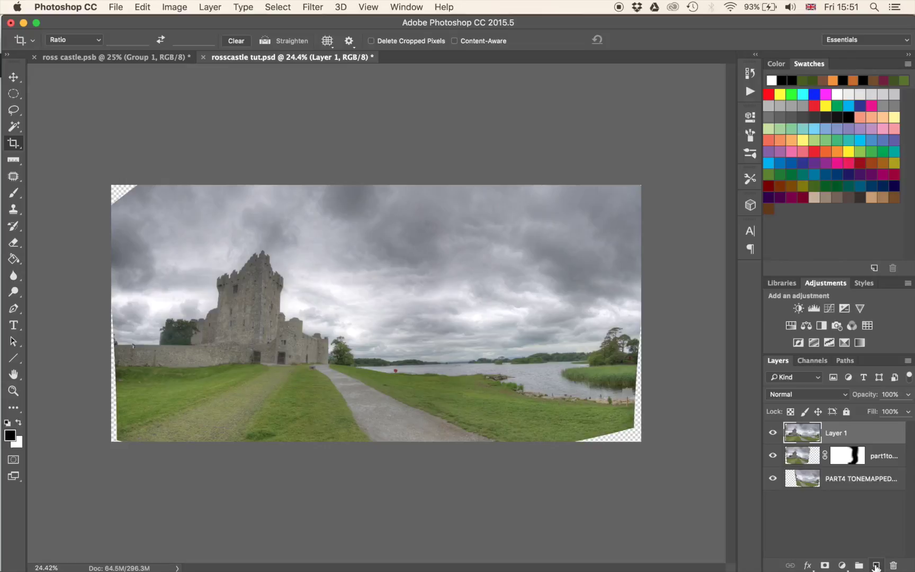
- Add a new layer and fill the transparent upper-left sky corner with a 400 px Content-Aware Spot Healing Brush sampling all layers
{"action": "left_click", "coordinate": [876, 566]}
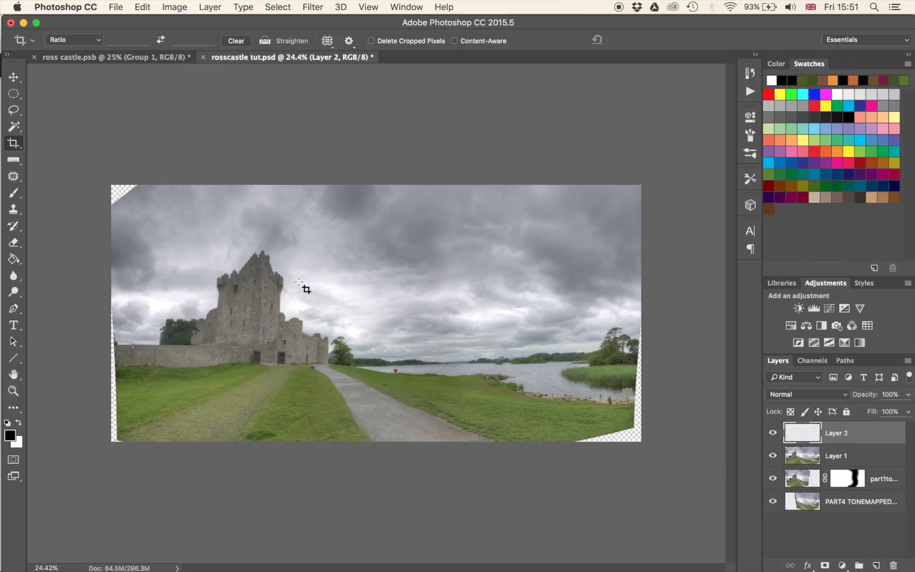
{"action": "key", "text": "j"}
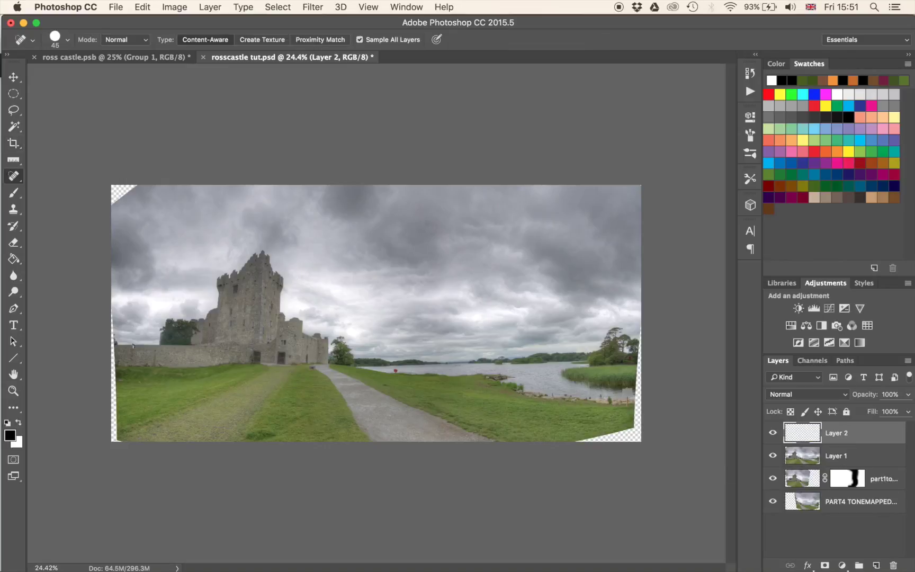
{"action": "key", "text": "bracketright"}
{"action": "key", "text": "bracketright"}
{"action": "key", "text": "bracketright"}
{"action": "key", "text": "bracketright"}
{"action": "key", "text": "bracketright"}
{"action": "key", "text": "bracketright"}
{"action": "key", "text": "bracketright"}
{"action": "key", "text": "bracketright"}
{"action": "key", "text": "bracketright"}
{"action": "key", "text": "bracketright"}
{"action": "key", "text": "bracketright"}
{"action": "left_click_drag", "start_coordinate": [119, 196], "coordinate": [142, 190]}
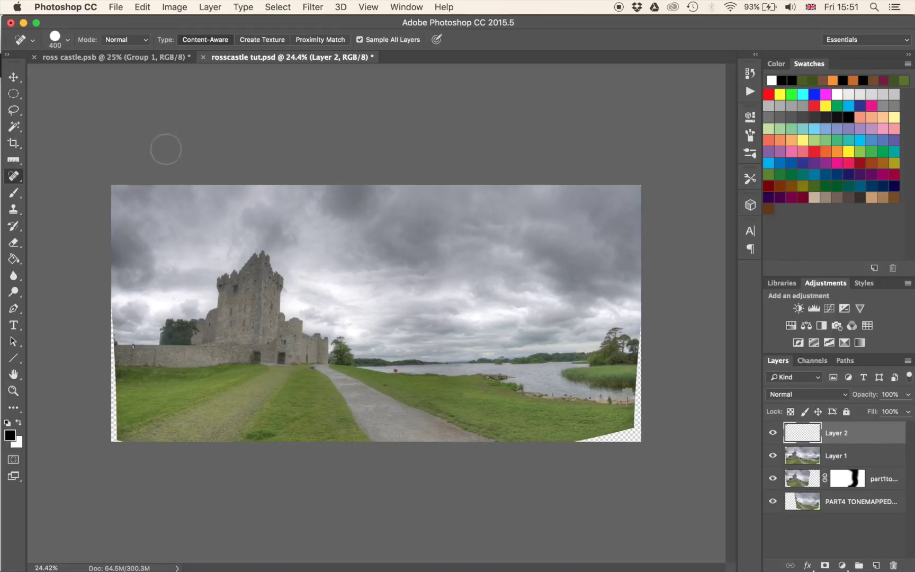
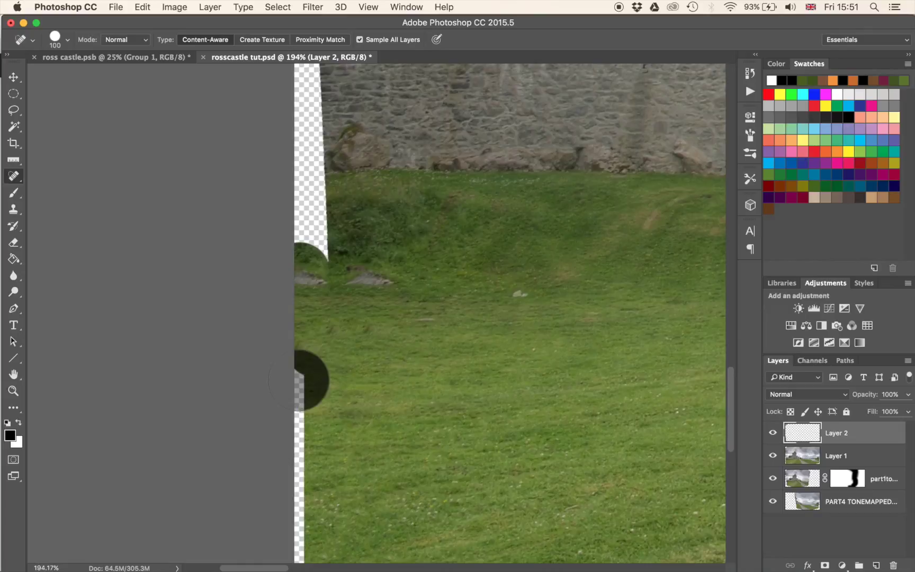
- Fill the transparent strip along the left edge of the grass using the Content-Aware Spot Healing Brush
{"action": "scroll", "coordinate": [220, 439], "scroll_direction": "down", "scroll_amount": 10}
{"action": "left_click_drag", "start_coordinate": [306, 277], "coordinate": [295, 524]}
{"action": "scroll", "coordinate": [233, 366], "scroll_direction": "up", "scroll_amount": 5}
{"action": "scroll", "coordinate": [233, 366], "scroll_direction": "up", "scroll_amount": 5}
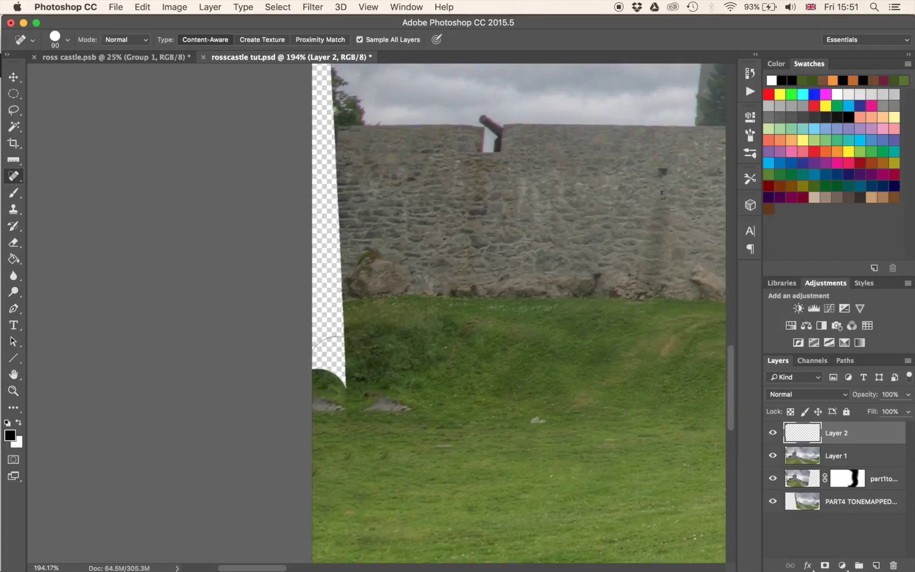
{"action": "mouse_move", "coordinate": [332, 371]}
{"action": "left_mouse_down"}
{"action": "mouse_move", "coordinate": [334, 318]}
{"action": "mouse_move", "coordinate": [337, 334]}
{"action": "mouse_move", "coordinate": [333, 317]}
{"action": "mouse_move", "coordinate": [320, 323]}
{"action": "left_mouse_up"}
- Heal the transparent strip beside the stone wall and the sliver at its base with a 70 px Spot Healing Brush
{"action": "mouse_move", "coordinate": [325, 142]}
{"action": "left_mouse_down"}
{"action": "mouse_move", "coordinate": [329, 288]}
{"action": "mouse_move", "coordinate": [320, 281]}
{"action": "left_mouse_up"}
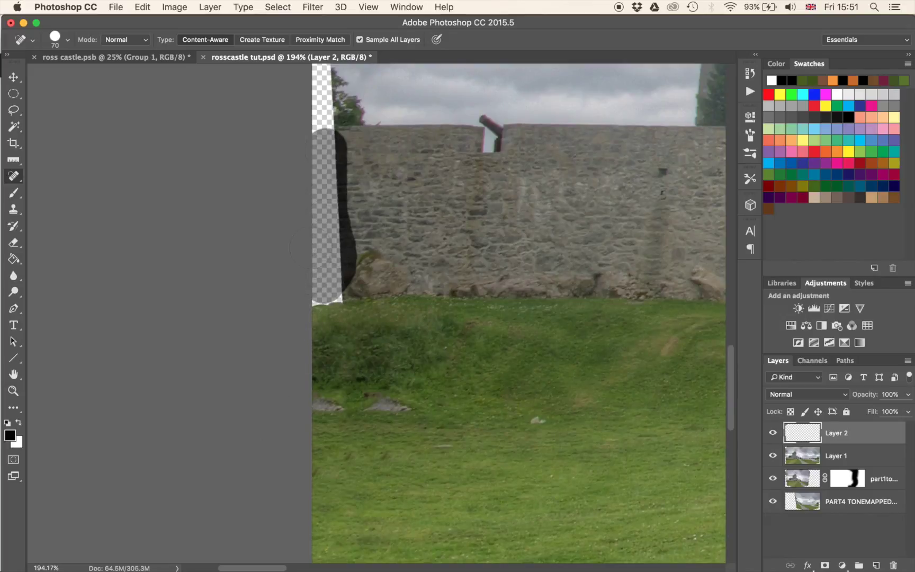
{"action": "left_click_drag", "start_coordinate": [310, 247], "coordinate": [313, 249]}
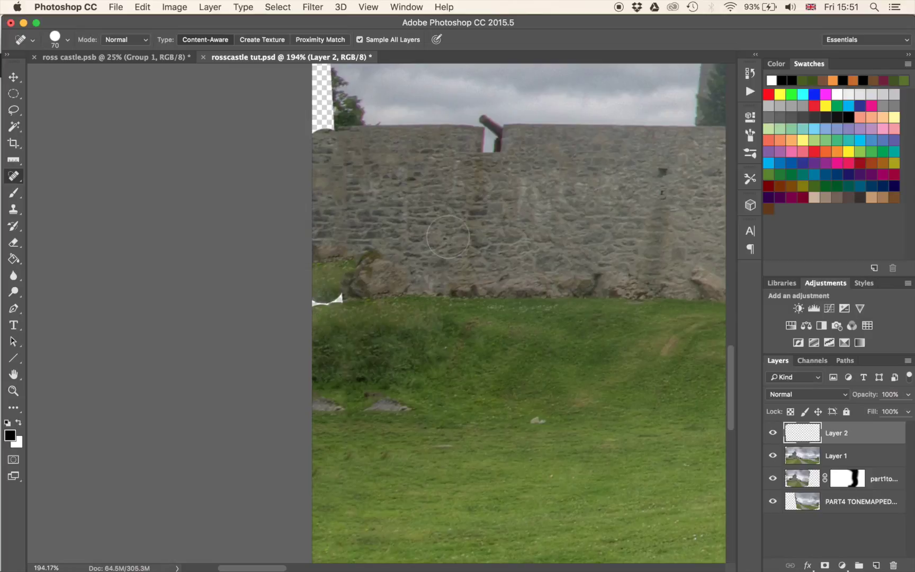
{"action": "scroll", "coordinate": [448, 237], "scroll_direction": "up", "scroll_amount": 5}
{"action": "scroll", "coordinate": [330, 388], "scroll_direction": "down", "scroll_amount": 2}
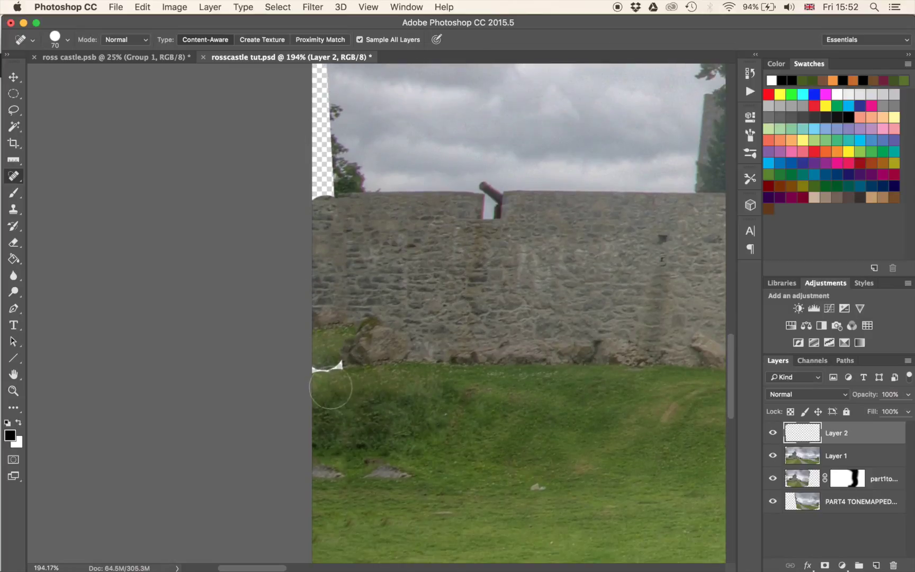
{"action": "left_click", "coordinate": [329, 371]}
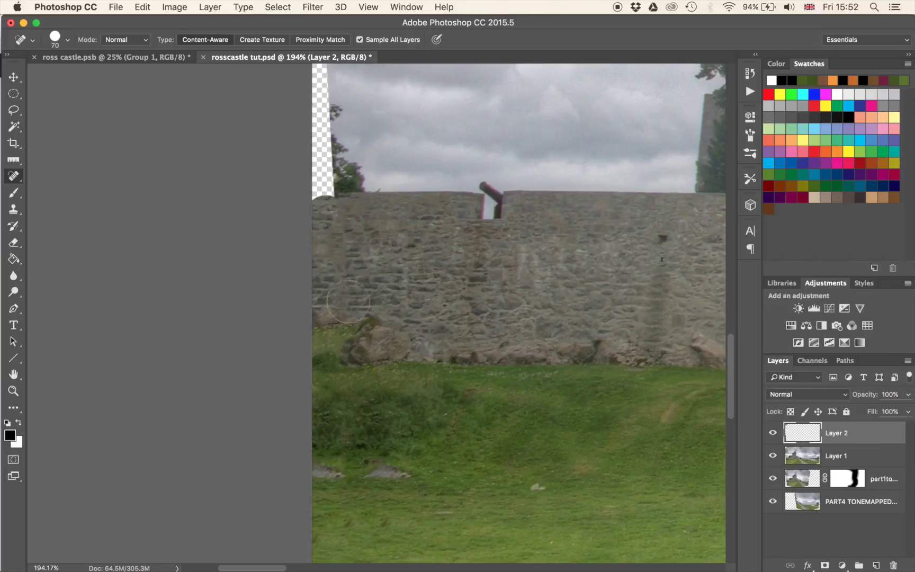
- Fill the transparent strip along the sky's left edge down to the small tree with the 70 px Spot Healing Brush
{"action": "scroll", "coordinate": [368, 241], "scroll_direction": "up", "scroll_amount": 5}
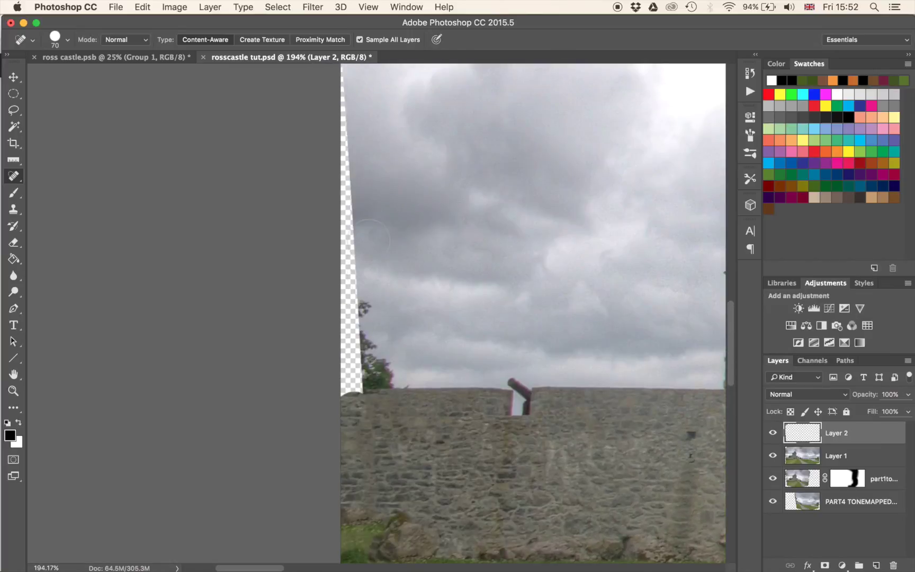
{"action": "scroll", "coordinate": [369, 241], "scroll_direction": "down", "scroll_amount": 3}
{"action": "left_click_drag", "start_coordinate": [336, 117], "coordinate": [352, 297]}
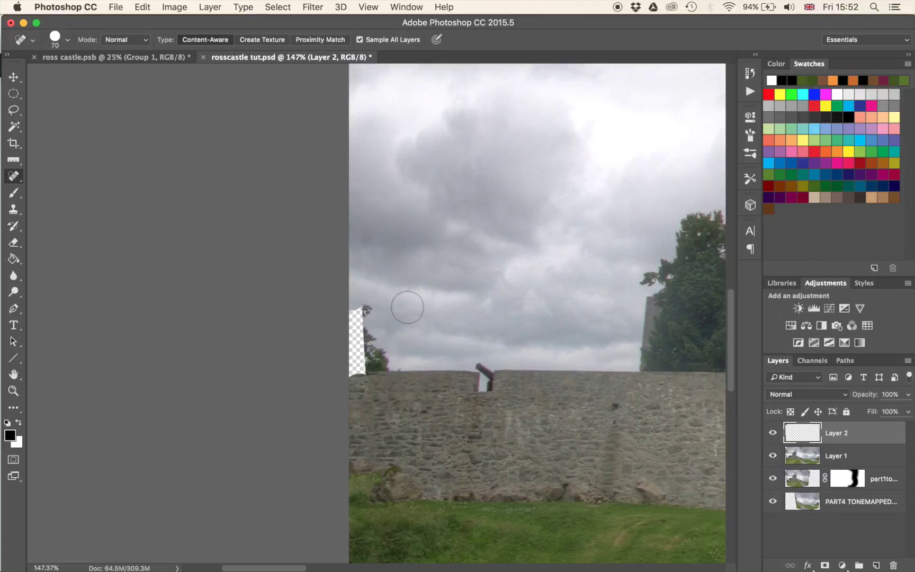
- Clone the small tree's foliage into the transparent gap at the left edge with a 30 px Clone Stamp sampling all layers
{"action": "key", "text": "bracketleft"}
{"action": "key", "text": "bracketleft"}
{"action": "key", "text": "bracketleft"}
{"action": "scroll", "coordinate": [407, 307], "scroll_direction": "up", "scroll_amount": 4}
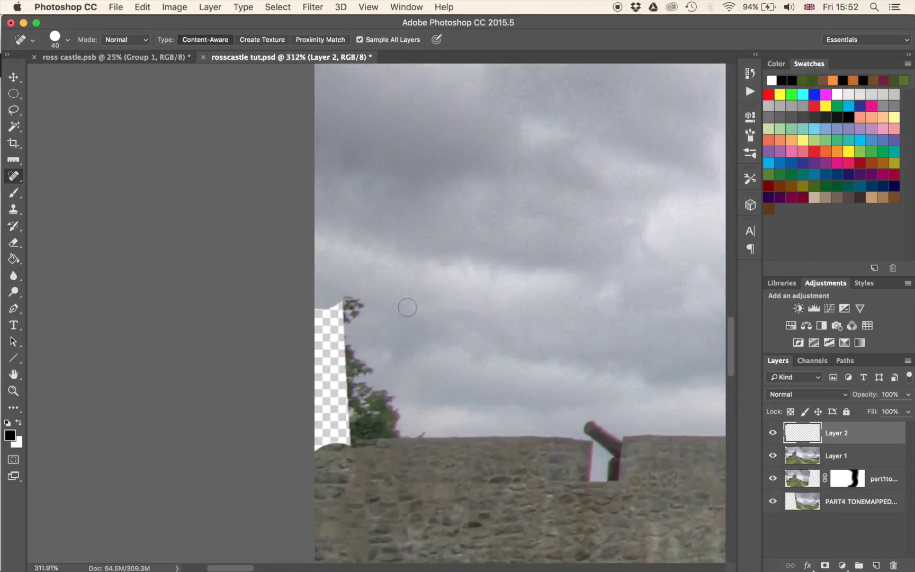
{"action": "scroll", "coordinate": [408, 308], "scroll_direction": "down", "scroll_amount": 3}
{"action": "scroll", "coordinate": [407, 307], "scroll_direction": "up", "scroll_amount": 1}
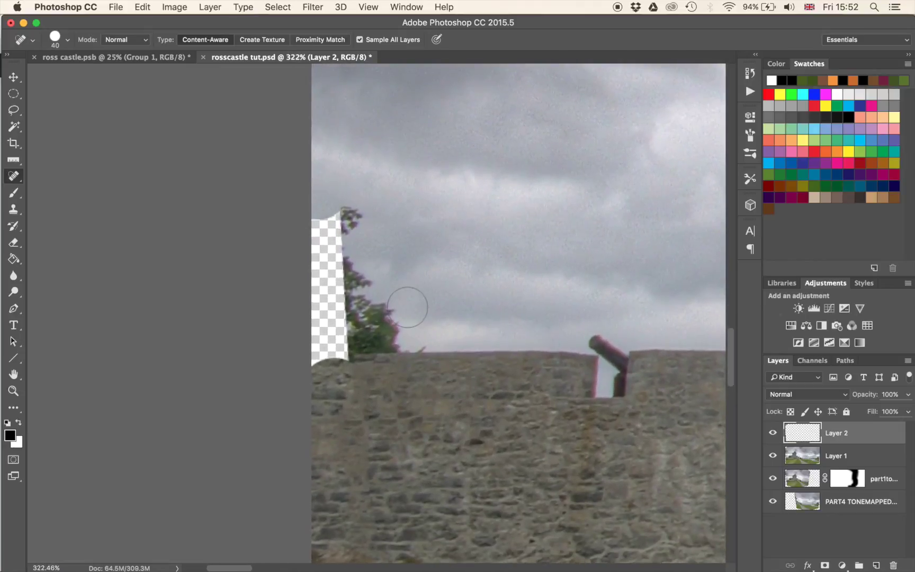
{"action": "key", "text": "s"}
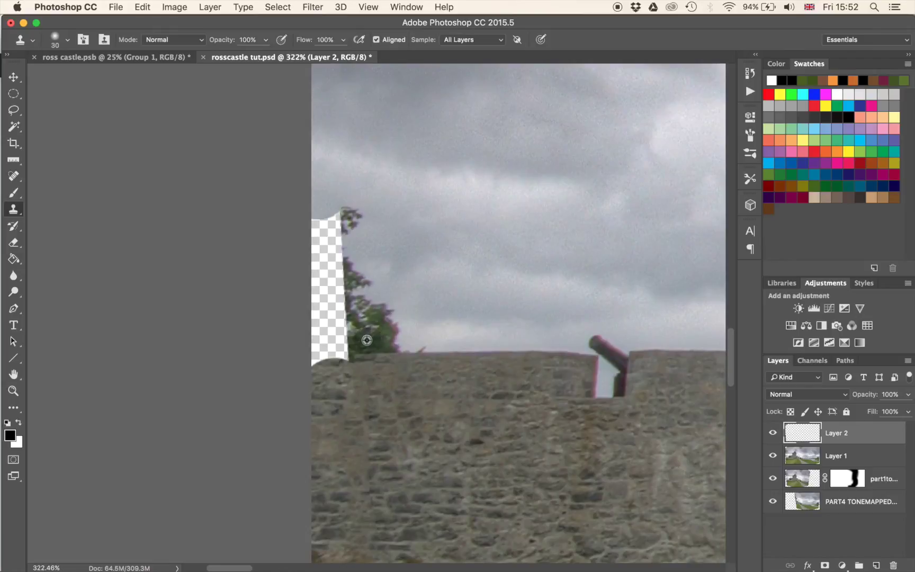
{"action": "left_click", "coordinate": [339, 331]}
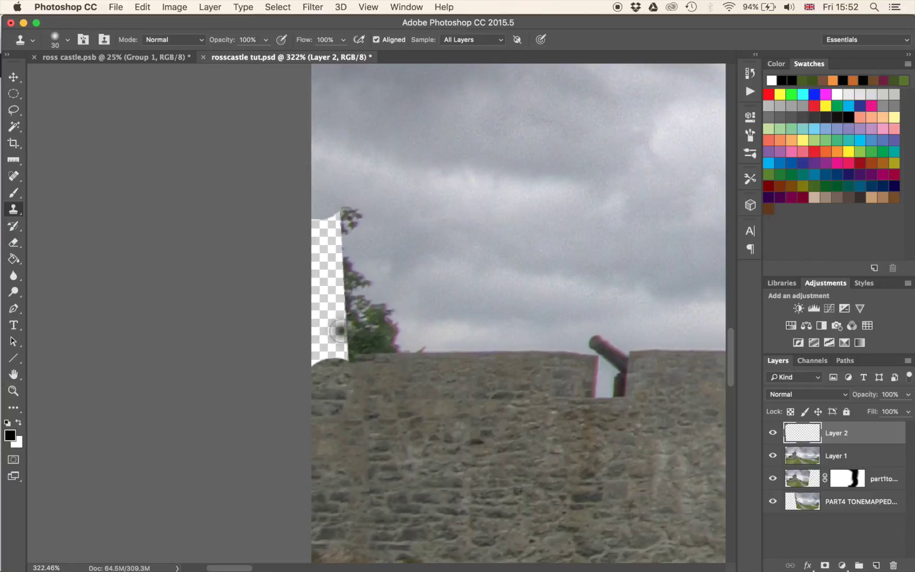
{"action": "left_click", "coordinate": [338, 331]}
{"action": "left_click", "coordinate": [333, 329]}
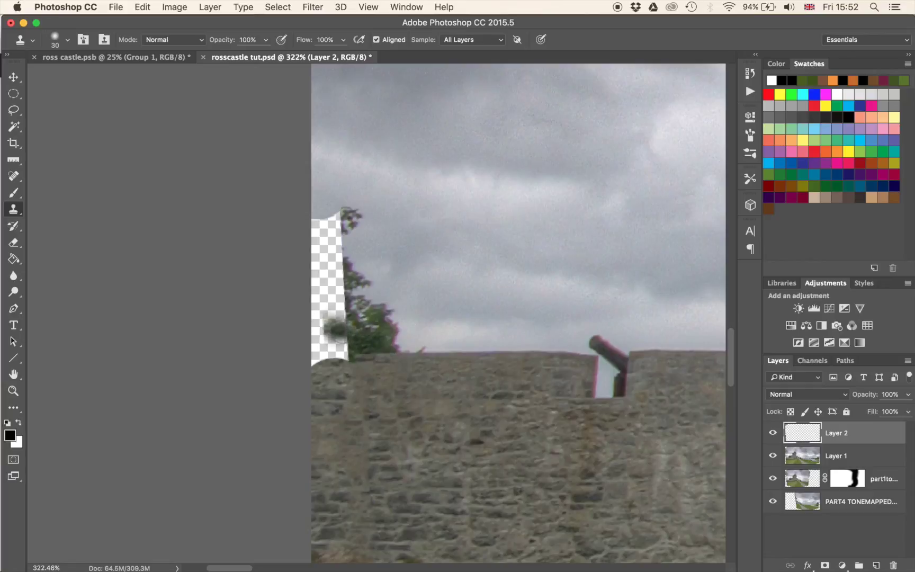
{"action": "left_click_drag", "start_coordinate": [334, 339], "coordinate": [323, 334]}
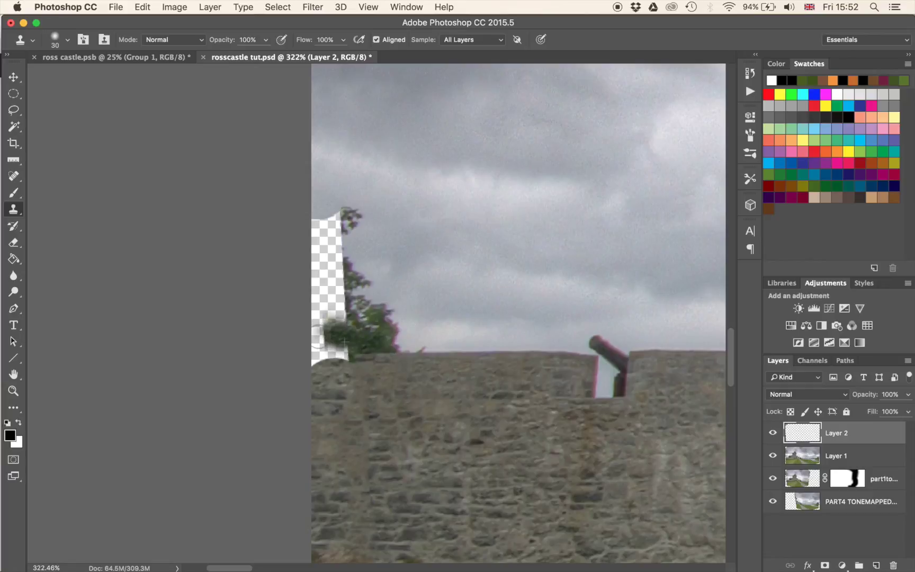
- Clone the wall's top edge out to the left border and extend the tree foliage above it
{"action": "left_click", "coordinate": [363, 354], "text": "alt"}
{"action": "left_click", "coordinate": [320, 352]}
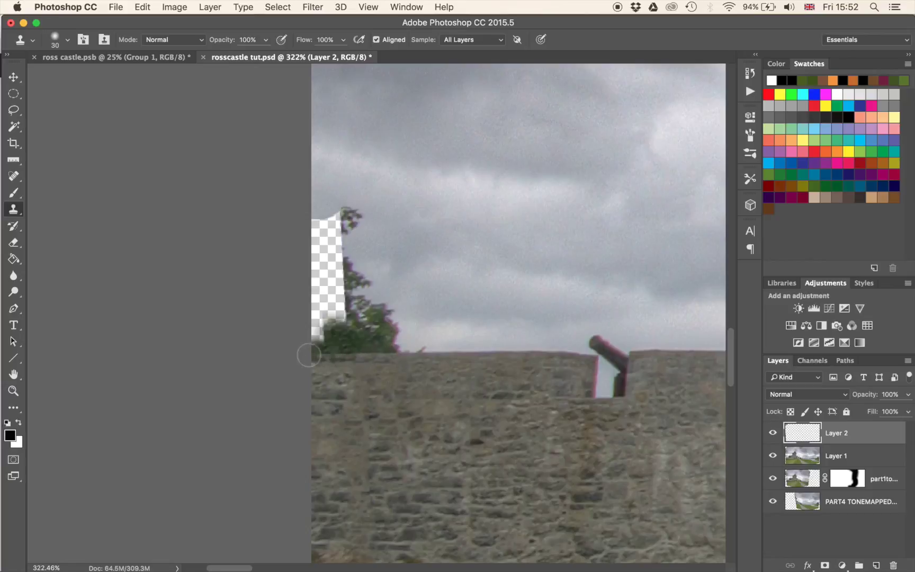
{"action": "mouse_move", "coordinate": [335, 307]}
{"action": "left_mouse_down"}
{"action": "mouse_move", "coordinate": [350, 319]}
{"action": "mouse_move", "coordinate": [308, 331]}
{"action": "mouse_move", "coordinate": [308, 323]}
{"action": "mouse_move", "coordinate": [333, 333]}
{"action": "mouse_move", "coordinate": [318, 317]}
{"action": "left_mouse_up"}
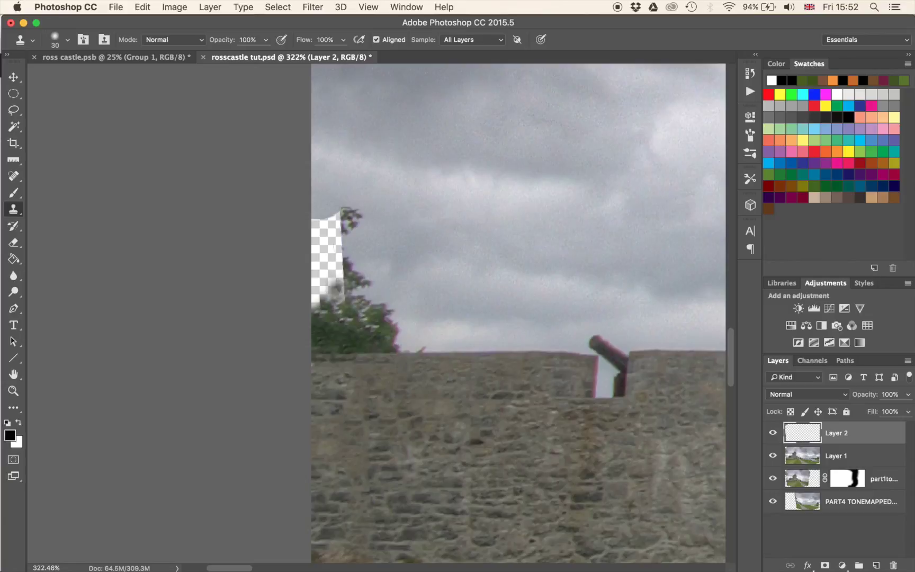
- Heal the remaining transparent gap above and beside the small tree with a 40 px Content-Aware Spot Healing Brush
{"action": "key", "text": "j"}
{"action": "mouse_move", "coordinate": [339, 216]}
{"action": "left_mouse_down"}
{"action": "mouse_move", "coordinate": [359, 213]}
{"action": "mouse_move", "coordinate": [329, 243]}
{"action": "mouse_move", "coordinate": [349, 231]}
{"action": "left_mouse_up"}
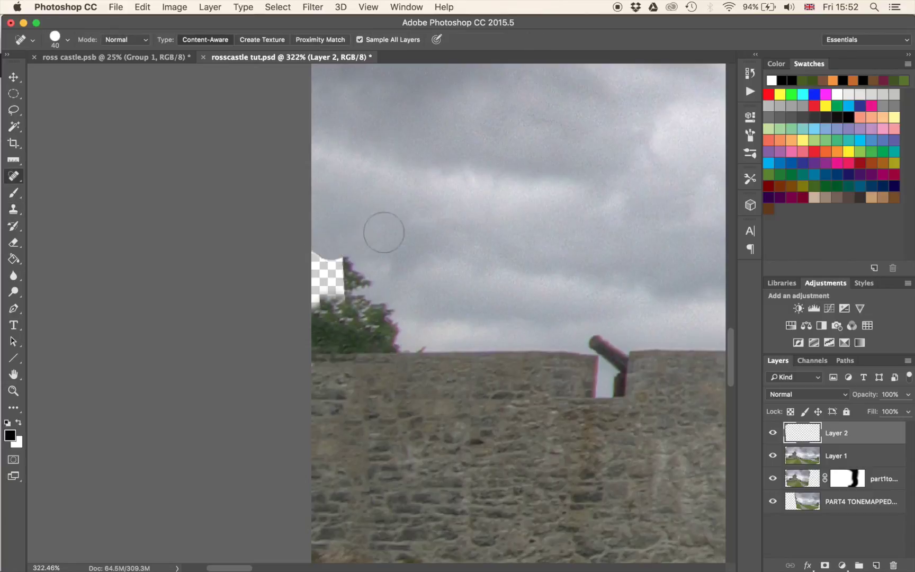
{"action": "mouse_move", "coordinate": [328, 276]}
{"action": "left_mouse_down"}
{"action": "mouse_move", "coordinate": [320, 272]}
{"action": "mouse_move", "coordinate": [324, 307]}
{"action": "mouse_move", "coordinate": [335, 306]}
{"action": "left_mouse_up"}
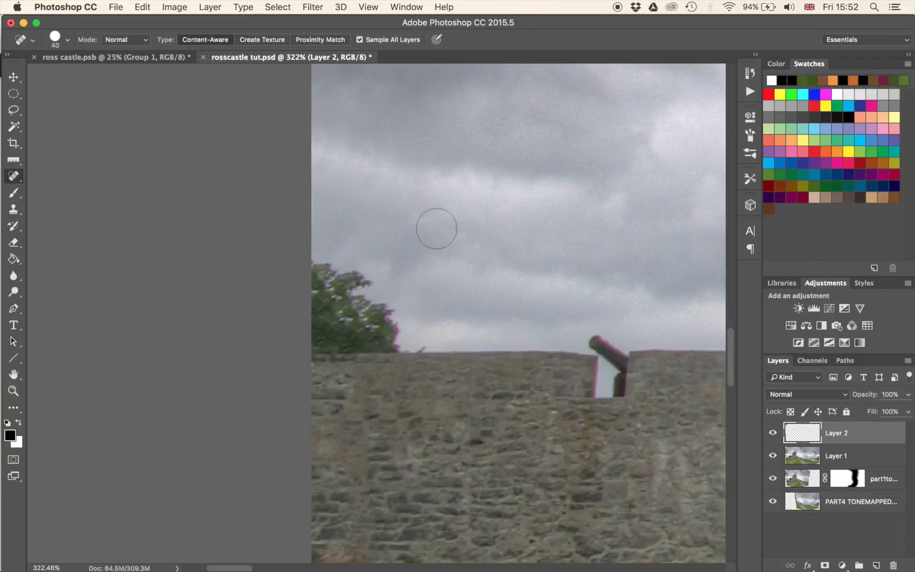
{"action": "scroll", "coordinate": [436, 228], "scroll_direction": "down", "scroll_amount": 10}
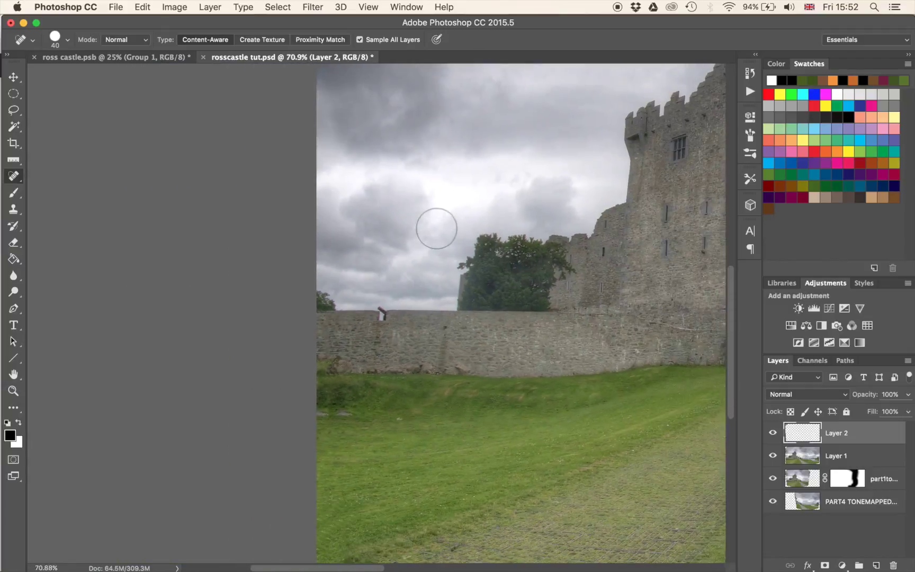
{"action": "scroll", "coordinate": [436, 228], "scroll_direction": "down", "scroll_amount": 6}
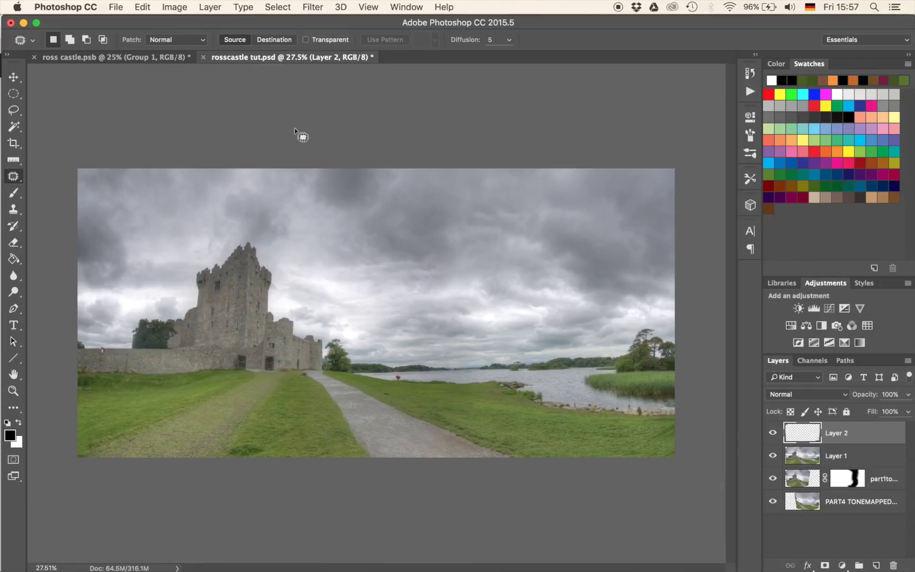
{"action": "scroll", "coordinate": [239, 414], "scroll_direction": "up", "scroll_amount": 5}
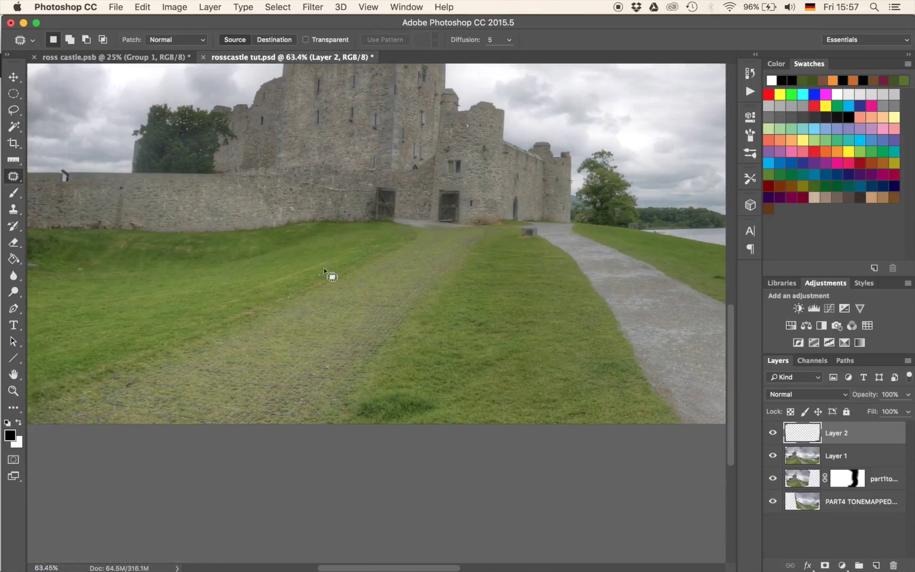
{"action": "scroll", "coordinate": [256, 421], "scroll_direction": "up", "scroll_amount": 5}
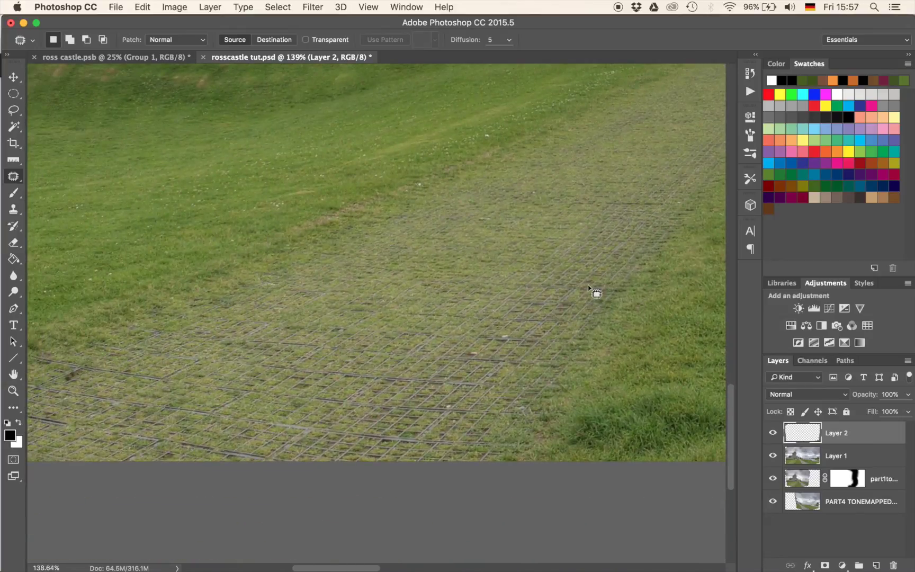
{"action": "scroll", "coordinate": [593, 293], "scroll_direction": "down", "scroll_amount": 3}
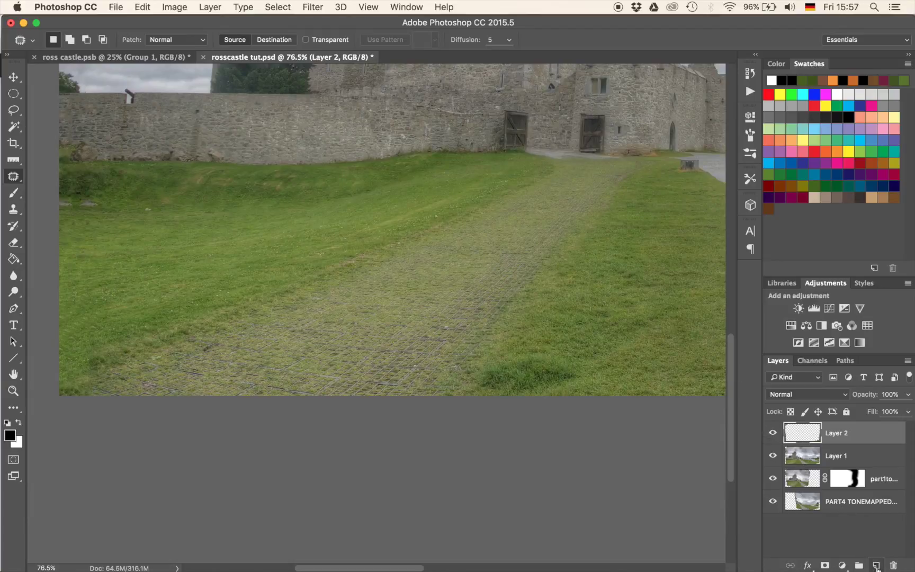
{"action": "left_click", "coordinate": [876, 565]}
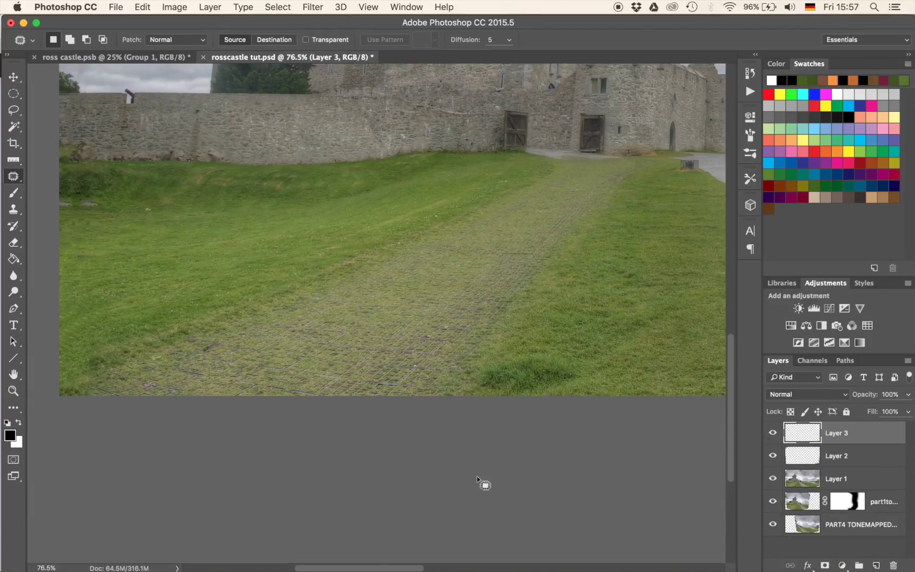
{"action": "right_click", "coordinate": [15, 180]}
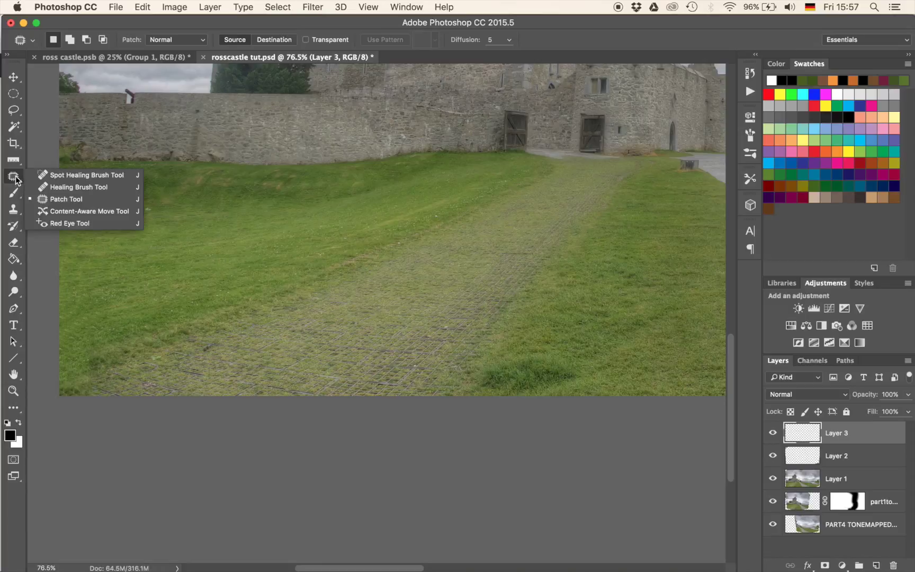
{"action": "left_click", "coordinate": [72, 199]}
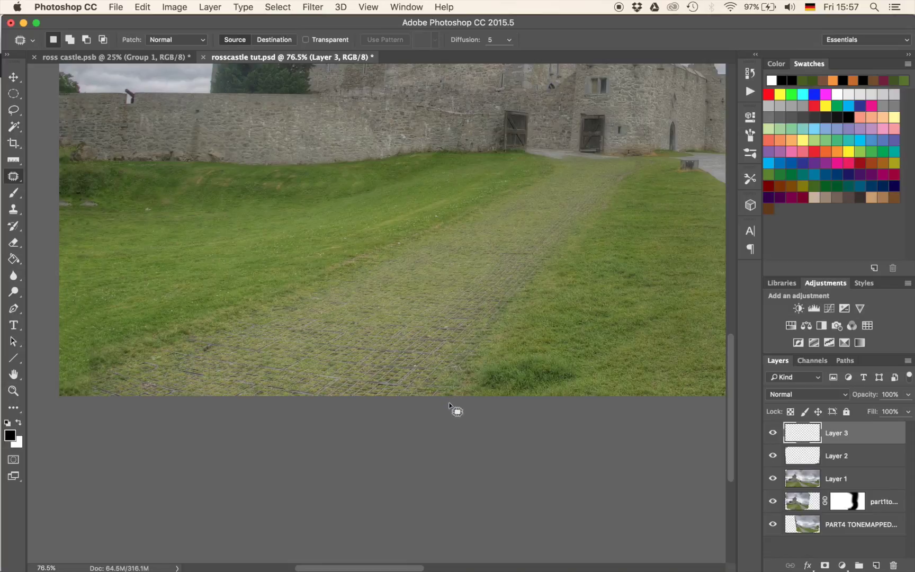
{"action": "key", "text": "Delete"}
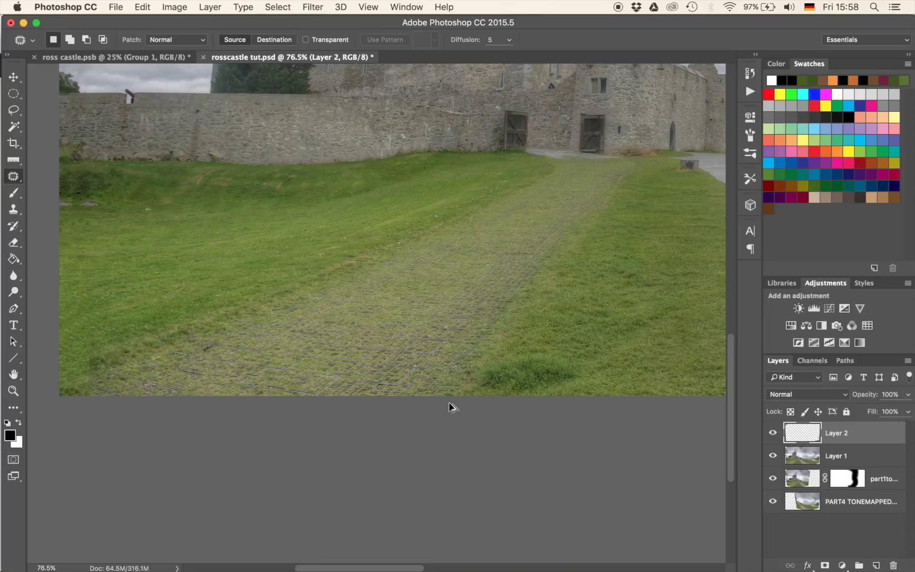
- Stamp all visible layers into a new merged layer and patch the lower mesh path with the grass to its right
{"action": "key", "text": "super+z"}
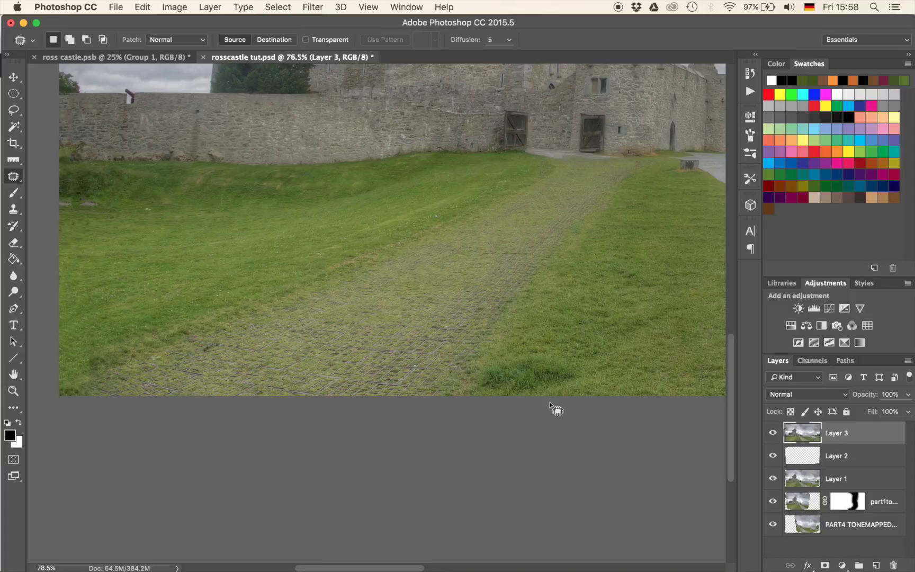
{"action": "mouse_move", "coordinate": [460, 401]}
{"action": "left_mouse_down"}
{"action": "mouse_move", "coordinate": [562, 265]}
{"action": "mouse_move", "coordinate": [450, 232]}
{"action": "mouse_move", "coordinate": [394, 238]}
{"action": "mouse_move", "coordinate": [228, 300]}
{"action": "left_mouse_up"}
{"action": "mouse_move", "coordinate": [103, 362]}
{"action": "left_mouse_down"}
{"action": "mouse_move", "coordinate": [132, 416]}
{"action": "mouse_move", "coordinate": [399, 412]}
{"action": "mouse_move", "coordinate": [450, 424]}
{"action": "left_mouse_up"}
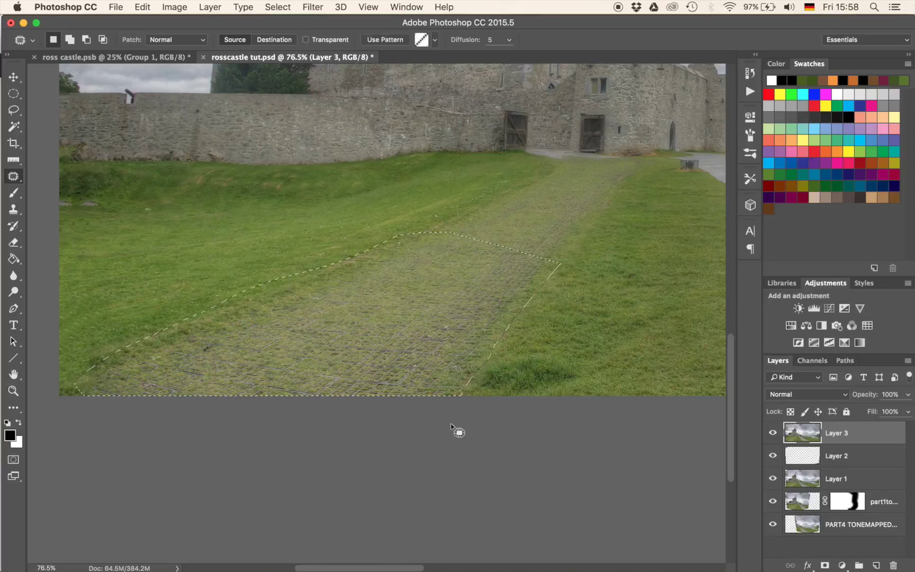
{"action": "scroll", "coordinate": [450, 423], "scroll_direction": "right", "scroll_amount": 5}
{"action": "left_click_drag", "start_coordinate": [377, 347], "coordinate": [523, 362]}
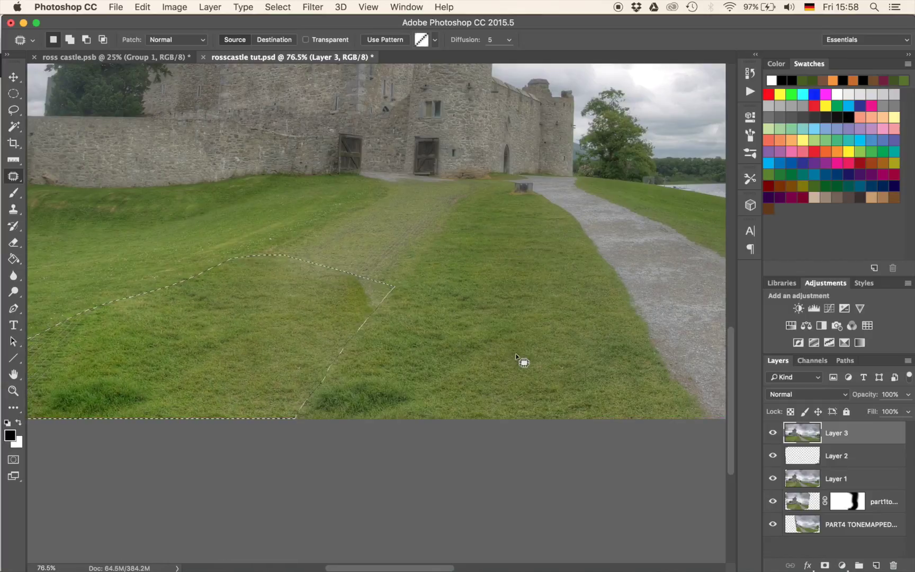
{"action": "key", "text": "ctrl+d"}
- Patch the leftover mesh area in the lower-left grass with clean grass from farther right, and clear the selection
{"action": "scroll", "coordinate": [442, 331], "scroll_direction": "left", "scroll_amount": 5}
{"action": "scroll", "coordinate": [442, 330], "scroll_direction": "left", "scroll_amount": 5}
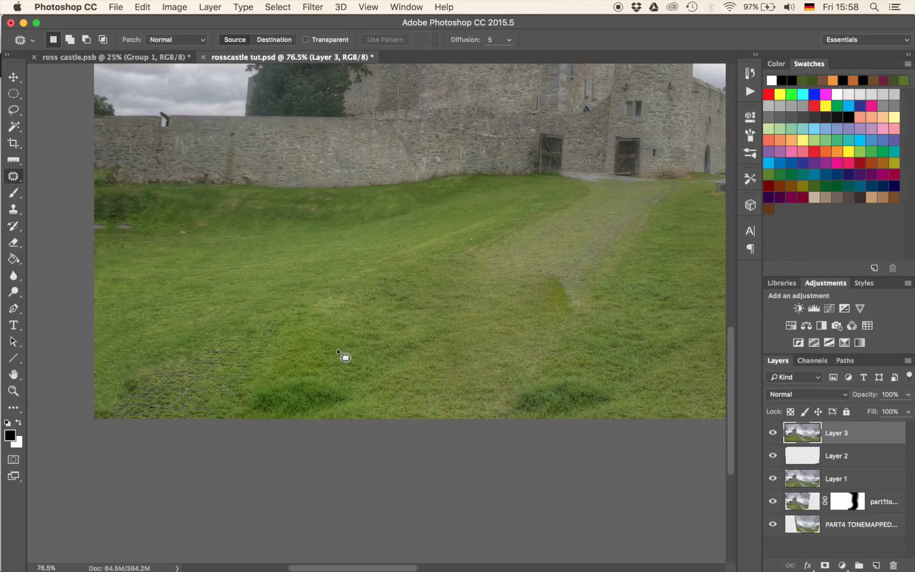
{"action": "mouse_move", "coordinate": [305, 334]}
{"action": "left_mouse_down"}
{"action": "mouse_move", "coordinate": [288, 310]}
{"action": "mouse_move", "coordinate": [153, 331]}
{"action": "mouse_move", "coordinate": [125, 359]}
{"action": "mouse_move", "coordinate": [157, 423]}
{"action": "mouse_move", "coordinate": [280, 407]}
{"action": "mouse_move", "coordinate": [306, 338]}
{"action": "left_mouse_up"}
{"action": "left_click_drag", "start_coordinate": [206, 368], "coordinate": [483, 362]}
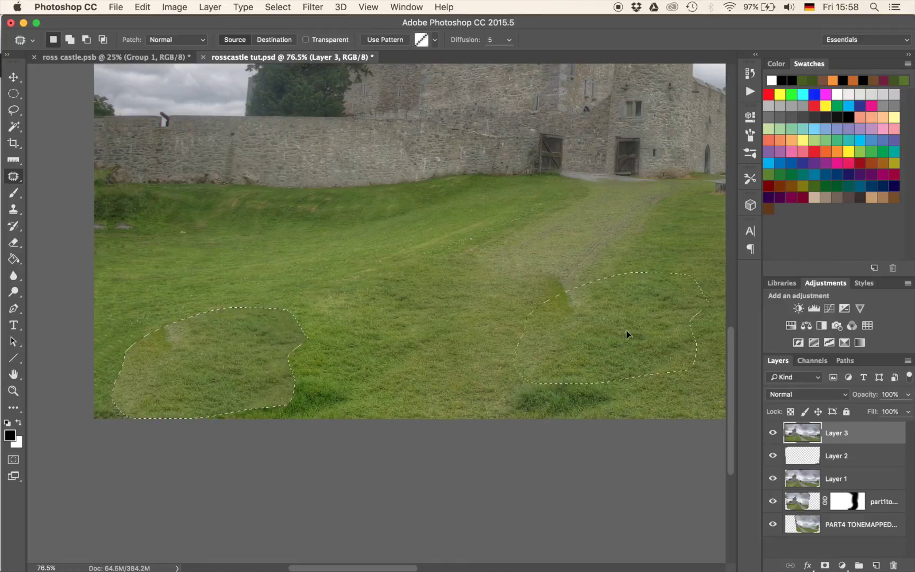
{"action": "key", "text": "super+d"}
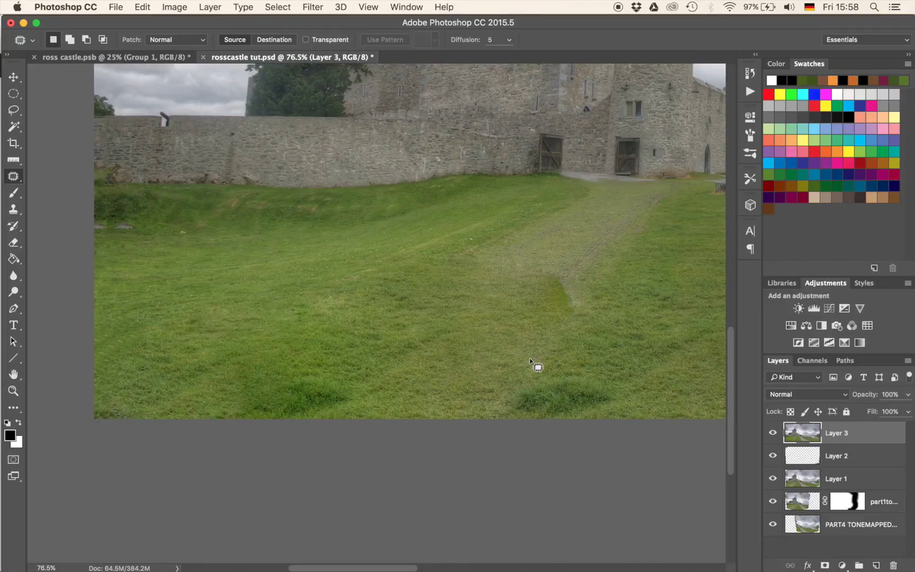
- Patch the middle of the path and its dark green seam with grass from the lower right, and clear the selection
{"action": "scroll", "coordinate": [465, 347], "scroll_direction": "right", "scroll_amount": 8}
{"action": "scroll", "coordinate": [465, 346], "scroll_direction": "up", "scroll_amount": 3}
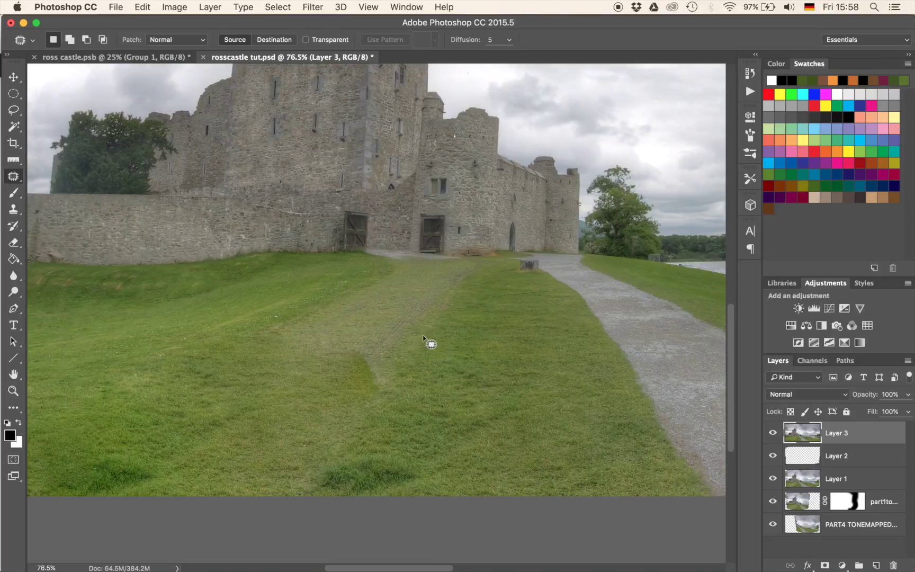
{"action": "mouse_move", "coordinate": [427, 318]}
{"action": "left_mouse_down"}
{"action": "mouse_move", "coordinate": [313, 301]}
{"action": "mouse_move", "coordinate": [274, 312]}
{"action": "mouse_move", "coordinate": [266, 356]}
{"action": "mouse_move", "coordinate": [355, 392]}
{"action": "mouse_move", "coordinate": [429, 328]}
{"action": "left_mouse_up"}
{"action": "left_click_drag", "start_coordinate": [348, 343], "coordinate": [513, 380]}
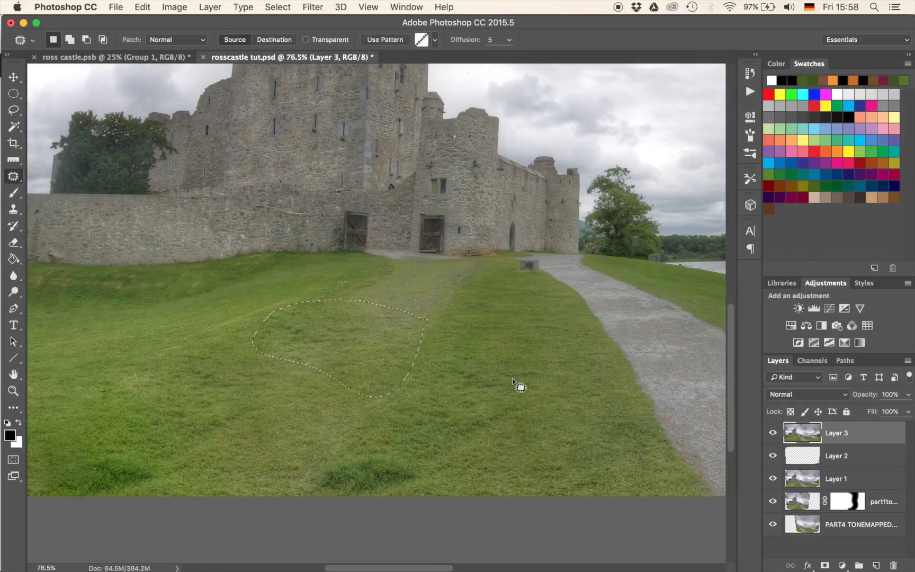
{"action": "left_click", "coordinate": [512, 378]}
{"action": "scroll", "coordinate": [339, 317], "scroll_direction": "up", "scroll_amount": 5, "text": "alt"}
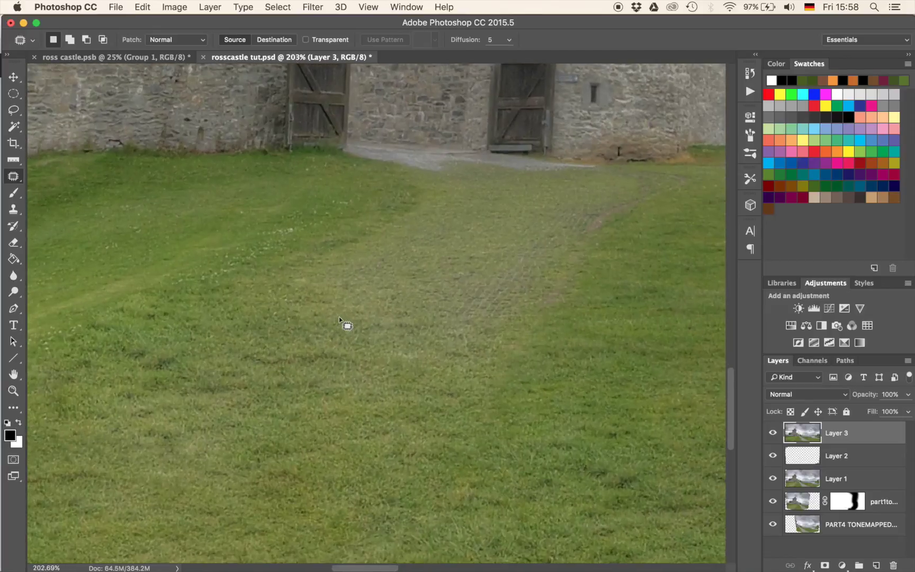
- Patch the visible mesh section in the middle of the path with clean grass from the lower right, and clear the selection
{"action": "mouse_move", "coordinate": [576, 273]}
{"action": "left_mouse_down"}
{"action": "mouse_move", "coordinate": [356, 248]}
{"action": "mouse_move", "coordinate": [287, 261]}
{"action": "mouse_move", "coordinate": [229, 328]}
{"action": "mouse_move", "coordinate": [344, 372]}
{"action": "mouse_move", "coordinate": [474, 398]}
{"action": "mouse_move", "coordinate": [575, 273]}
{"action": "left_mouse_up"}
{"action": "left_click_drag", "start_coordinate": [447, 306], "coordinate": [688, 400]}
{"action": "key", "text": "ctrl+d"}
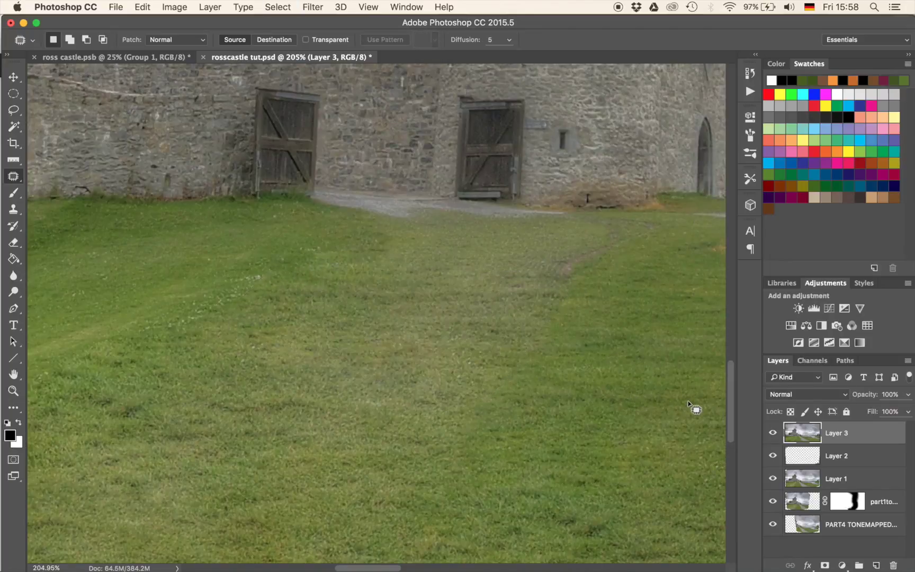
- Patch the remaining mesh and bare track just below the castle gate with grass from the lower right, and clear the selection
{"action": "scroll", "coordinate": [606, 336], "scroll_direction": "up", "scroll_amount": 2}
{"action": "scroll", "coordinate": [605, 337], "scroll_direction": "up", "scroll_amount": 1}
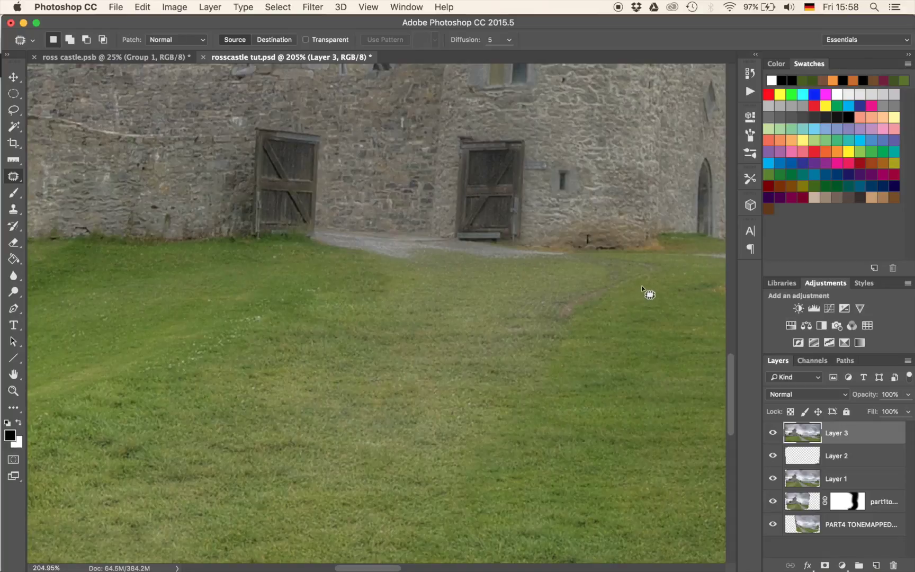
{"action": "mouse_move", "coordinate": [639, 283]}
{"action": "left_mouse_down"}
{"action": "mouse_move", "coordinate": [669, 267]}
{"action": "mouse_move", "coordinate": [658, 258]}
{"action": "mouse_move", "coordinate": [611, 255]}
{"action": "mouse_move", "coordinate": [431, 268]}
{"action": "mouse_move", "coordinate": [384, 288]}
{"action": "mouse_move", "coordinate": [484, 338]}
{"action": "mouse_move", "coordinate": [583, 329]}
{"action": "mouse_move", "coordinate": [640, 286]}
{"action": "left_mouse_up"}
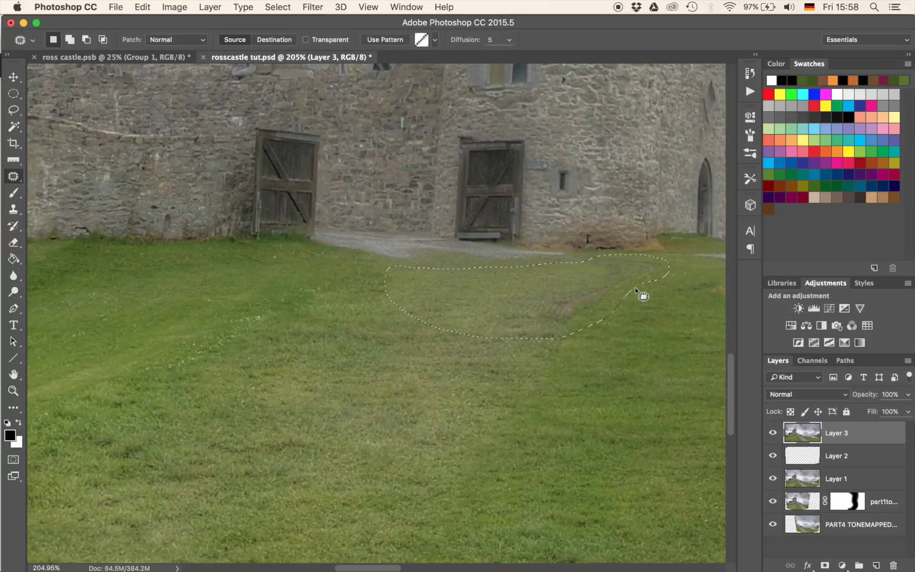
{"action": "scroll", "coordinate": [642, 296], "scroll_direction": "right", "scroll_amount": 5}
{"action": "left_click_drag", "start_coordinate": [463, 300], "coordinate": [606, 412]}
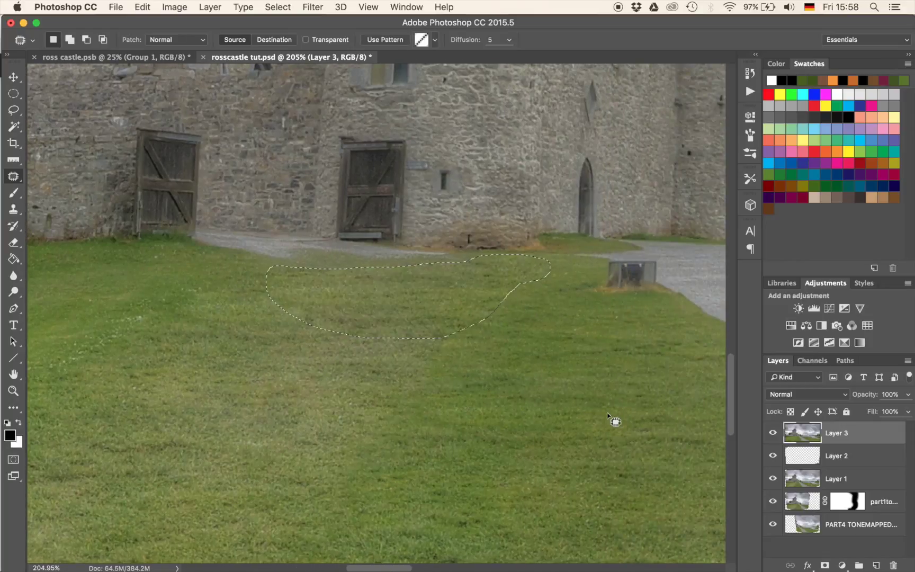
{"action": "key", "text": "ctrl+d"}
- Patch the uneven seam in the lower middle of the lawn with grass from farther right, and clear the selection
{"action": "scroll", "coordinate": [608, 414], "scroll_direction": "down", "scroll_amount": 10}
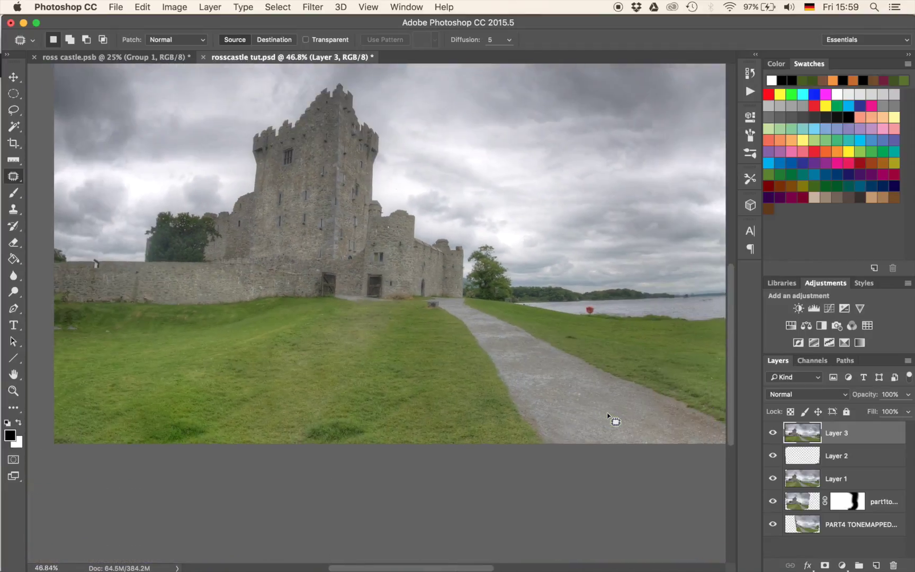
{"action": "scroll", "coordinate": [608, 414], "scroll_direction": "up", "scroll_amount": 5}
{"action": "scroll", "coordinate": [612, 418], "scroll_direction": "down", "scroll_amount": 3}
{"action": "scroll", "coordinate": [612, 418], "scroll_direction": "left", "scroll_amount": 4}
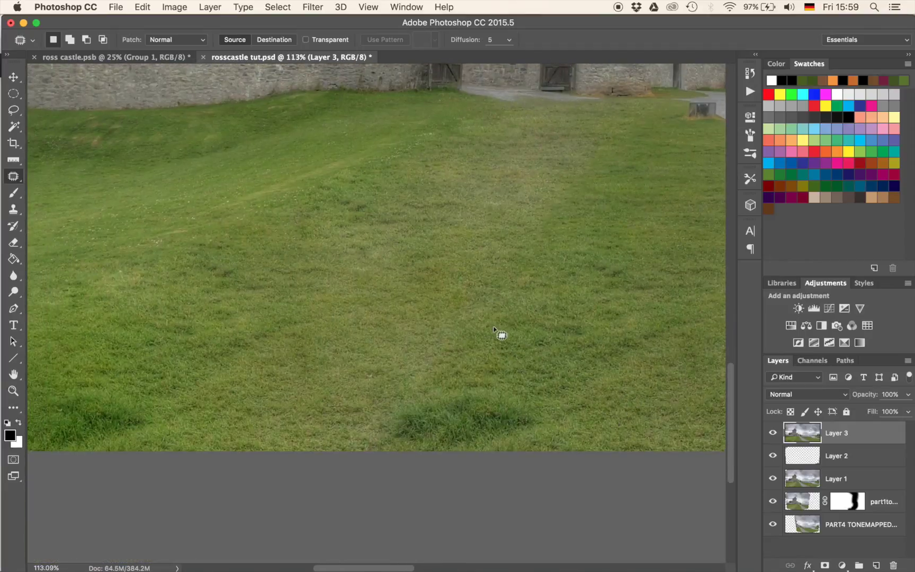
{"action": "mouse_move", "coordinate": [506, 326]}
{"action": "left_mouse_down"}
{"action": "mouse_move", "coordinate": [403, 327]}
{"action": "mouse_move", "coordinate": [342, 424]}
{"action": "mouse_move", "coordinate": [373, 409]}
{"action": "left_mouse_up"}
{"action": "mouse_move", "coordinate": [487, 352]}
{"action": "left_mouse_down"}
{"action": "mouse_move", "coordinate": [500, 312]}
{"action": "mouse_move", "coordinate": [625, 307]}
{"action": "mouse_move", "coordinate": [664, 297]}
{"action": "left_mouse_up"}
{"action": "key", "text": "super+d"}
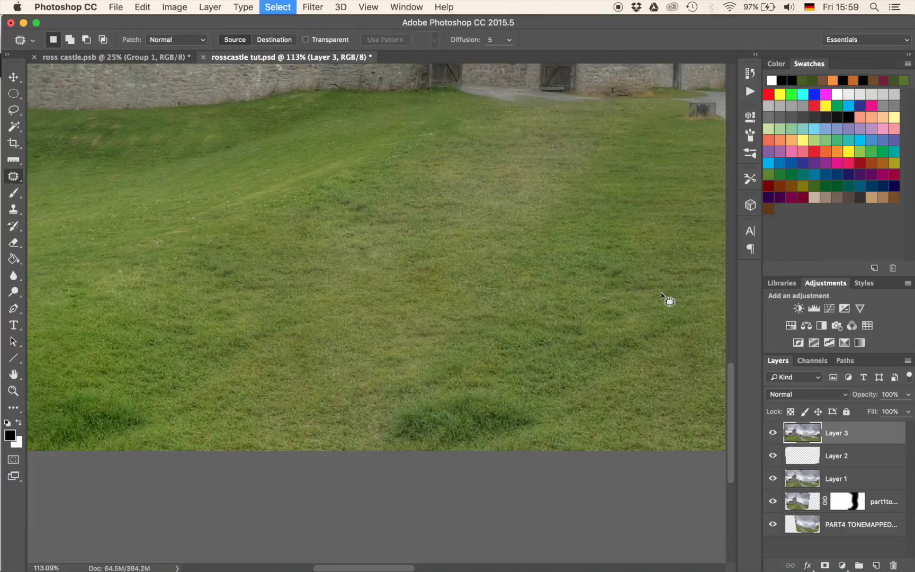
- Add a new empty layer and remove the red lifebuoy stand at the lakeshore with a 50 px Content-Aware Spot Healing Brush sampling all layers
{"action": "scroll", "coordinate": [591, 275], "scroll_direction": "down", "scroll_amount": 3}
{"action": "scroll", "coordinate": [590, 275], "scroll_direction": "down", "scroll_amount": 5}
{"action": "scroll", "coordinate": [591, 276], "scroll_direction": "down", "scroll_amount": 1}
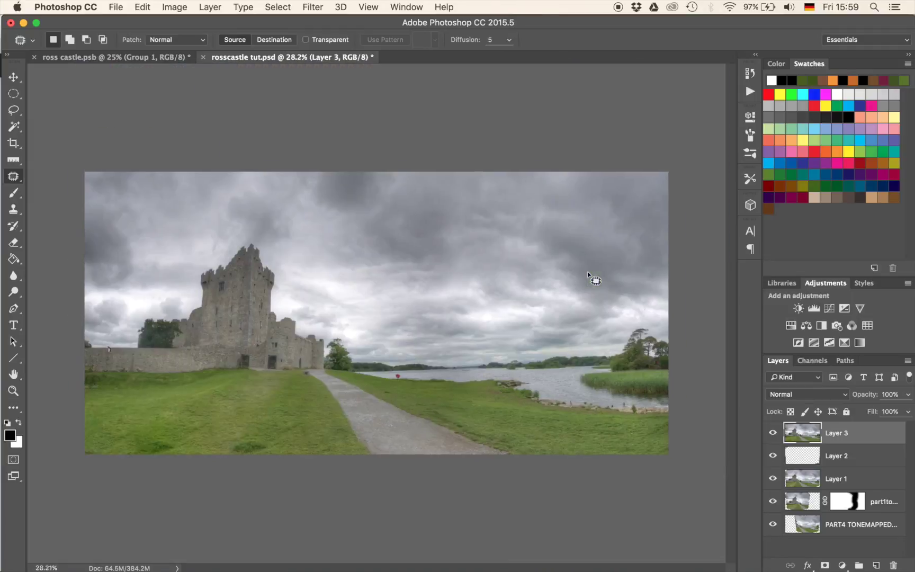
{"action": "scroll", "coordinate": [591, 275], "scroll_direction": "up", "scroll_amount": 7}
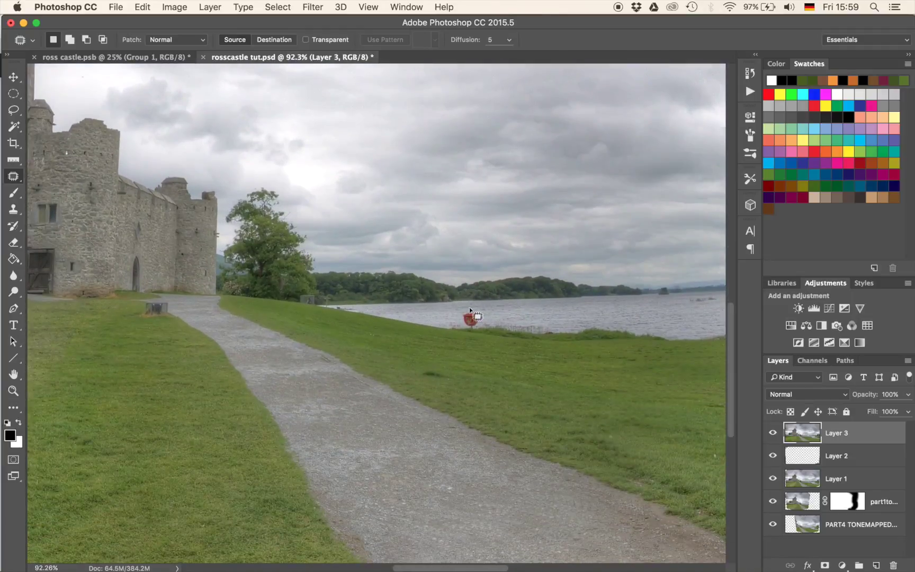
{"action": "scroll", "coordinate": [470, 309], "scroll_direction": "up", "scroll_amount": 4}
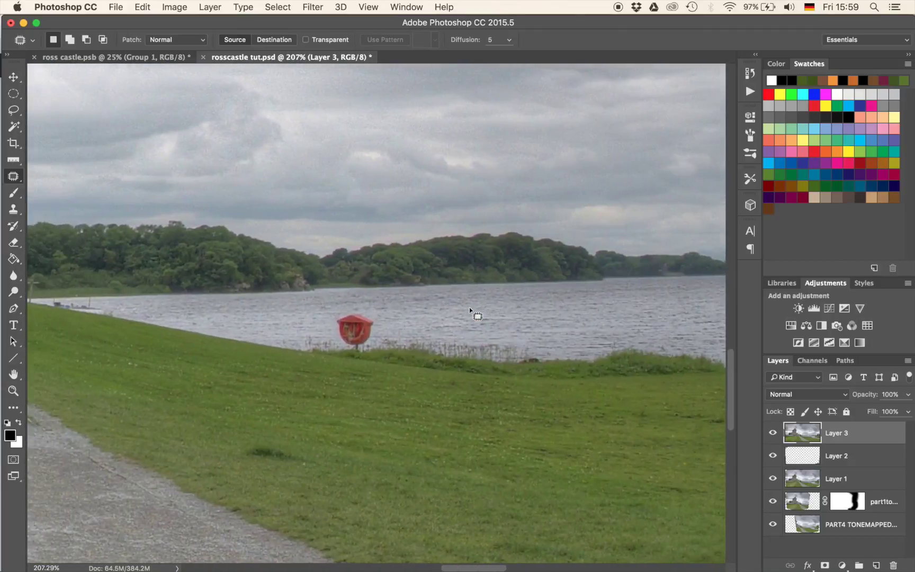
{"action": "left_click", "coordinate": [875, 566]}
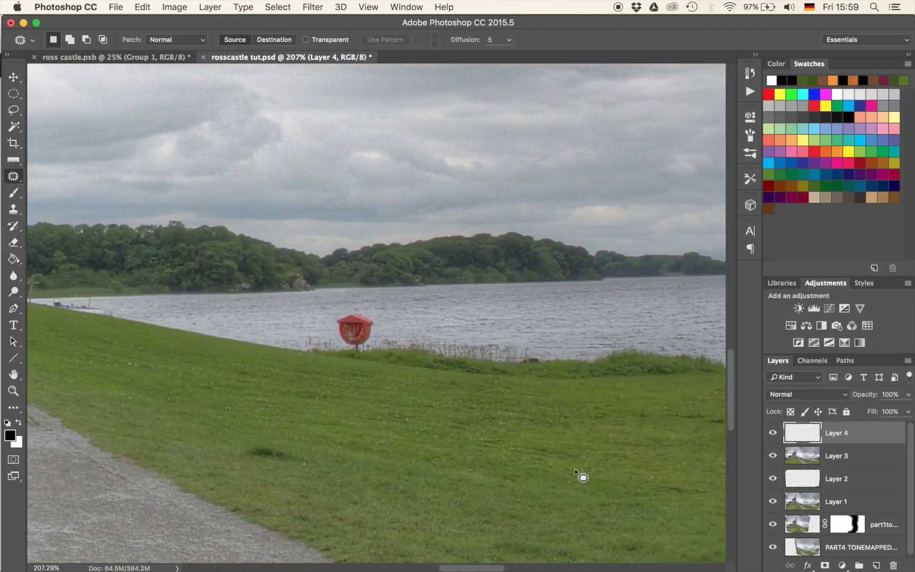
{"action": "right_click", "coordinate": [17, 180]}
{"action": "left_click", "coordinate": [78, 178]}
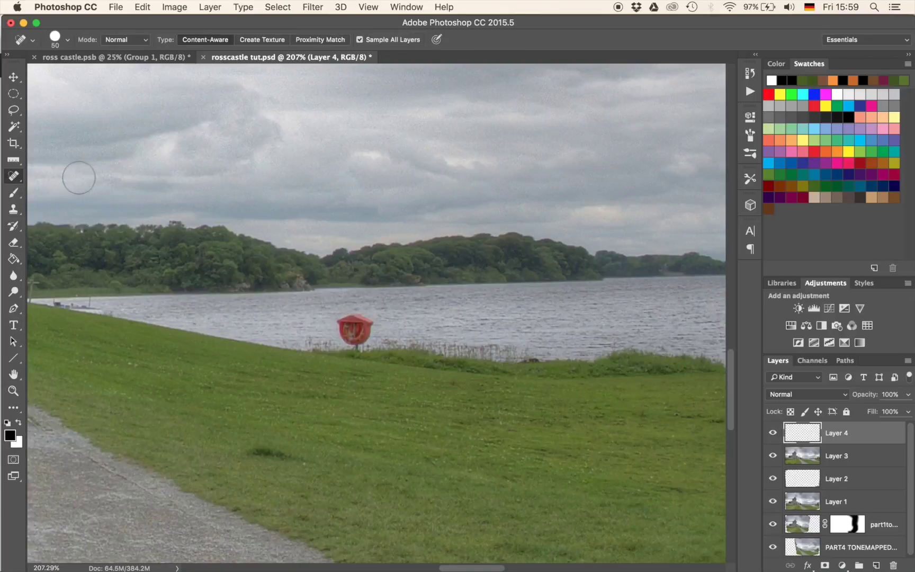
{"action": "scroll", "coordinate": [399, 328], "scroll_direction": "up", "scroll_amount": 4}
{"action": "mouse_move", "coordinate": [395, 326]}
{"action": "left_mouse_down"}
{"action": "mouse_move", "coordinate": [387, 324]}
{"action": "mouse_move", "coordinate": [408, 306]}
{"action": "left_mouse_up"}
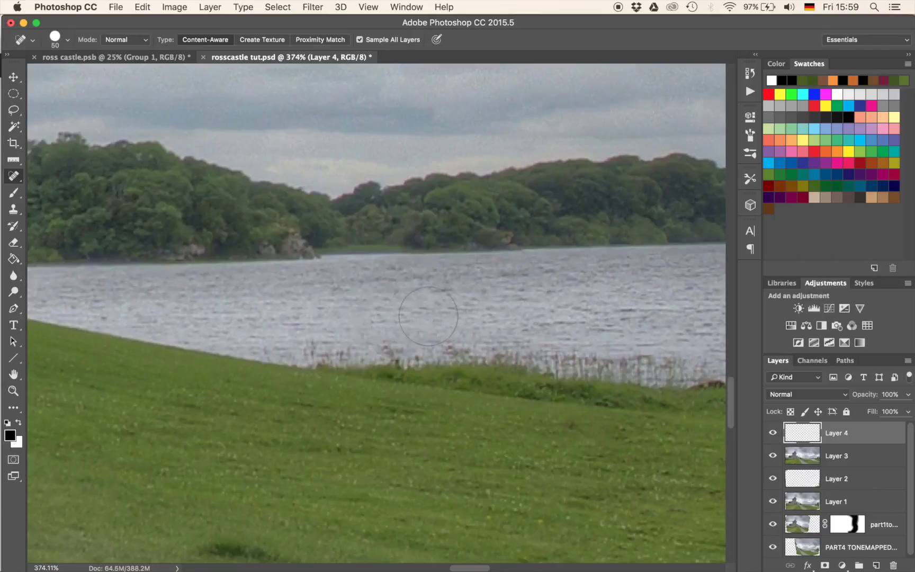
{"action": "left_click", "coordinate": [396, 350]}
- Heal away the boxed object beside the gravel path near the castle, reducing the Spot Healing Brush to 30 px for the remains
{"action": "scroll", "coordinate": [466, 365], "scroll_direction": "left", "scroll_amount": 15}
{"action": "scroll", "coordinate": [466, 366], "scroll_direction": "up", "scroll_amount": 5}
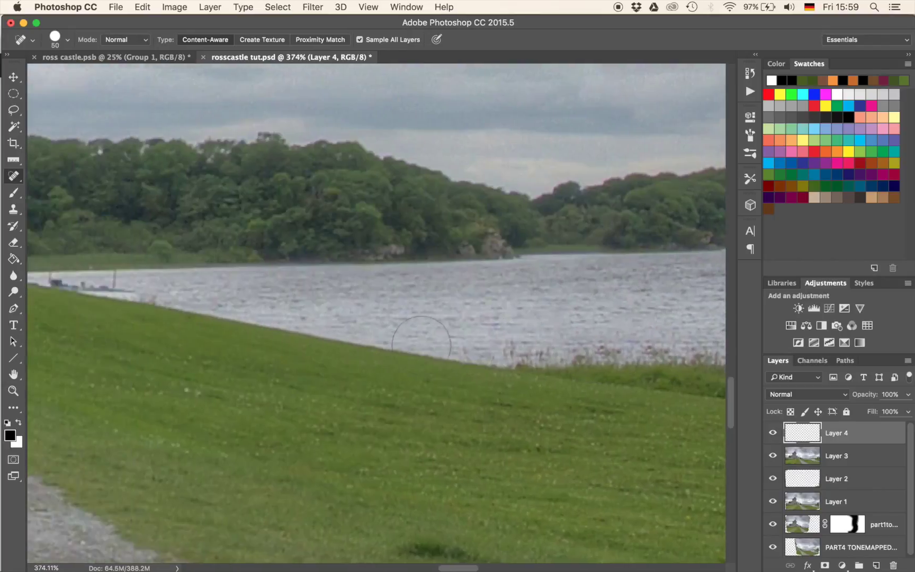
{"action": "scroll", "coordinate": [419, 346], "scroll_direction": "left", "scroll_amount": 20}
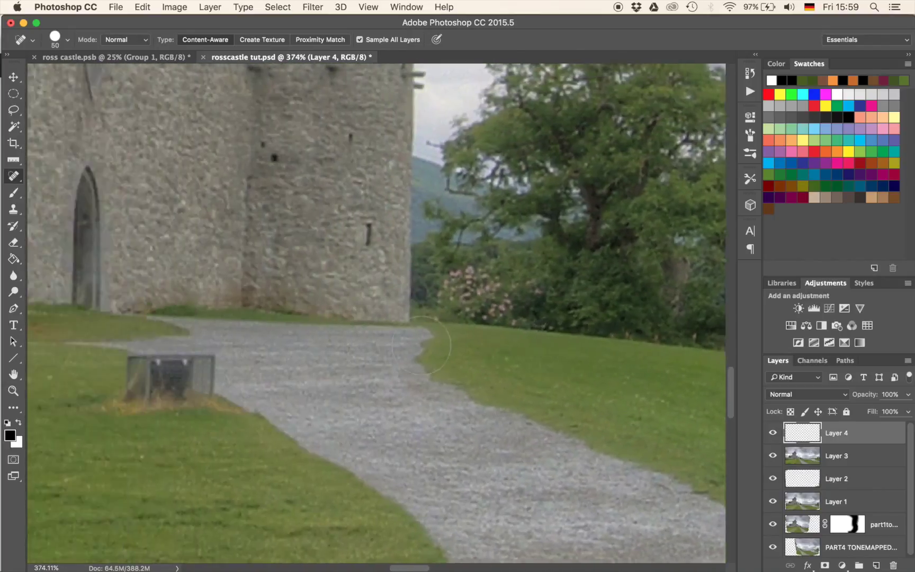
{"action": "scroll", "coordinate": [402, 349], "scroll_direction": "down", "scroll_amount": 3}
{"action": "scroll", "coordinate": [392, 350], "scroll_direction": "right", "scroll_amount": 3}
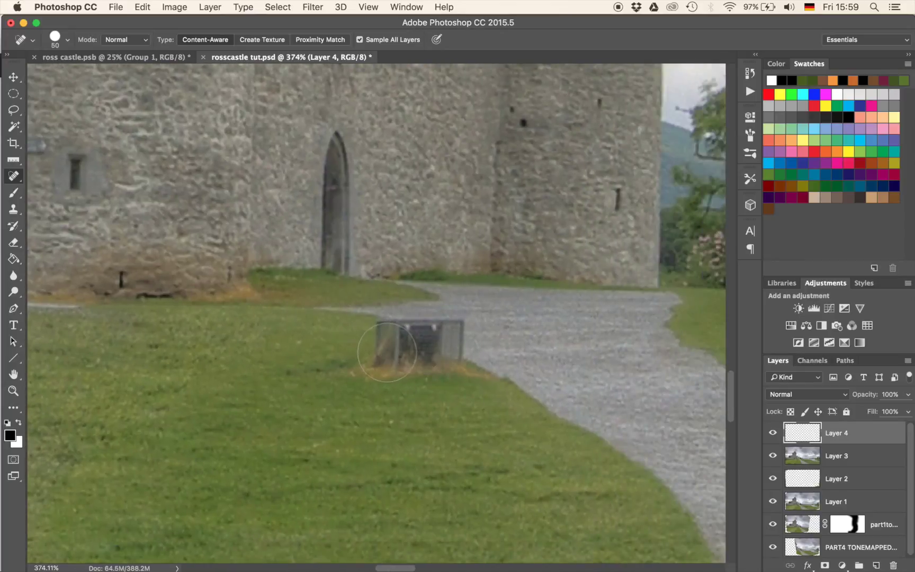
{"action": "left_click_drag", "start_coordinate": [384, 350], "coordinate": [450, 393]}
{"action": "key", "text": "bracketleft"}
{"action": "key", "text": "bracketleft"}
{"action": "mouse_move", "coordinate": [379, 328]}
{"action": "left_mouse_down"}
{"action": "mouse_move", "coordinate": [467, 331]}
{"action": "mouse_move", "coordinate": [469, 364]}
{"action": "left_mouse_up"}
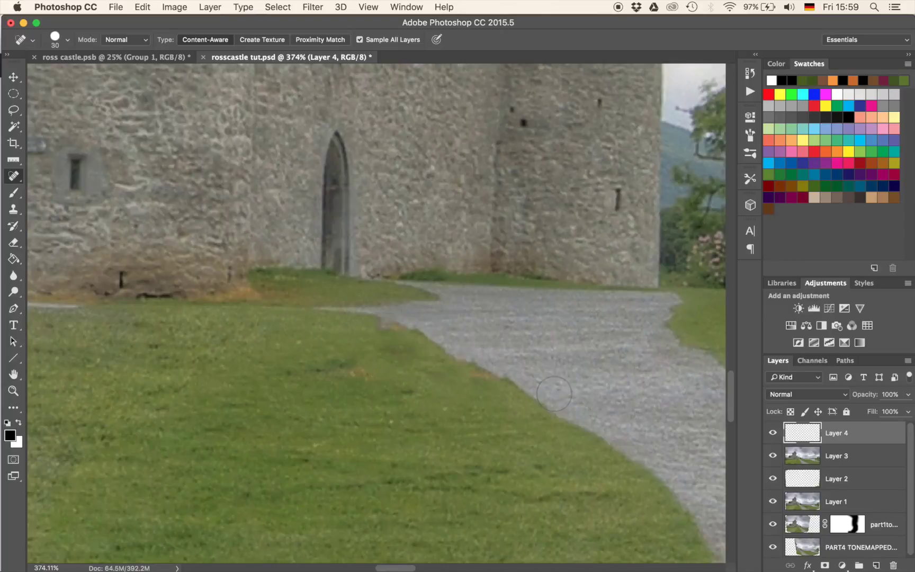
- Remove the grey box at the right foot of the large tree with a 25 px Spot Healing Brush
{"action": "scroll", "coordinate": [554, 393], "scroll_direction": "right", "scroll_amount": 10}
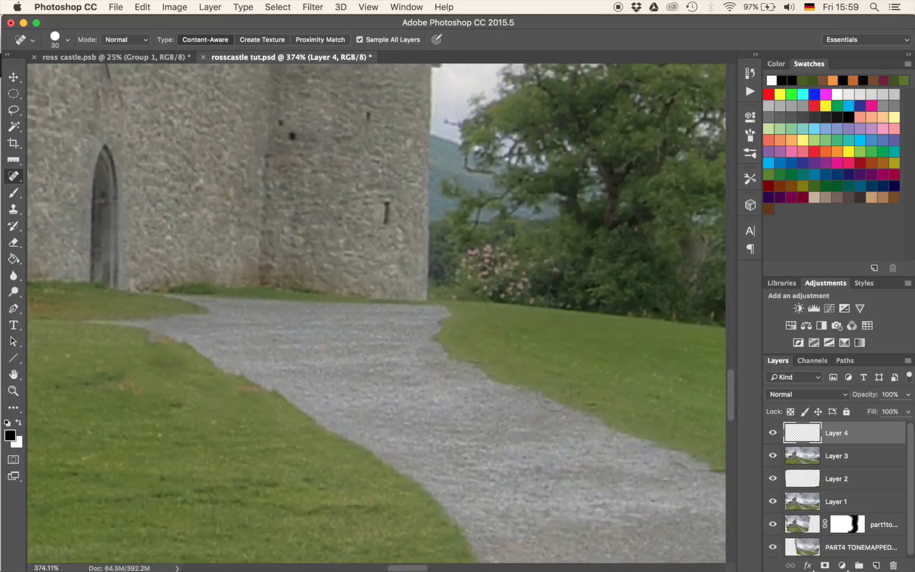
{"action": "scroll", "coordinate": [554, 394], "scroll_direction": "right", "scroll_amount": 5}
{"action": "scroll", "coordinate": [554, 394], "scroll_direction": "left", "scroll_amount": 4}
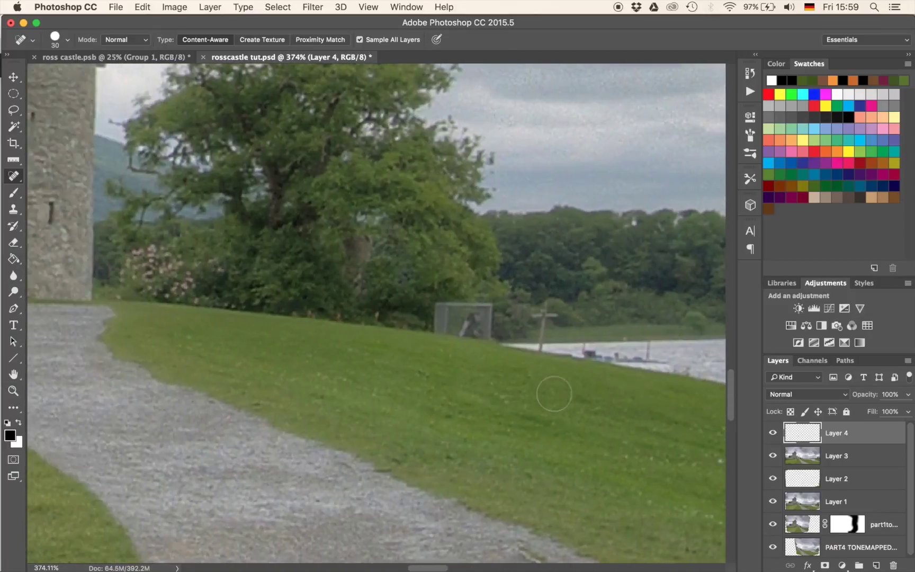
{"action": "scroll", "coordinate": [554, 394], "scroll_direction": "up", "scroll_amount": 2}
{"action": "scroll", "coordinate": [555, 393], "scroll_direction": "right", "scroll_amount": 1}
{"action": "scroll", "coordinate": [554, 394], "scroll_direction": "left", "scroll_amount": 5}
{"action": "scroll", "coordinate": [554, 394], "scroll_direction": "up", "scroll_amount": 1}
{"action": "key", "text": "bracketleft"}
{"action": "mouse_move", "coordinate": [333, 366]}
{"action": "left_mouse_down"}
{"action": "mouse_move", "coordinate": [331, 331]}
{"action": "mouse_move", "coordinate": [400, 327]}
{"action": "mouse_move", "coordinate": [398, 380]}
{"action": "mouse_move", "coordinate": [365, 364]}
{"action": "mouse_move", "coordinate": [348, 368]}
{"action": "mouse_move", "coordinate": [389, 376]}
{"action": "left_mouse_up"}
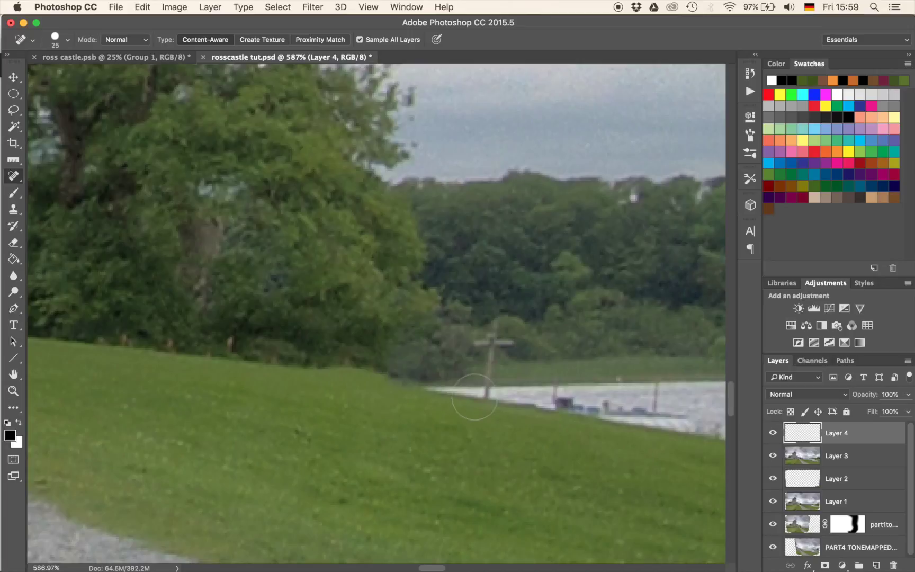
- Remove the wooden post and the jetty with its boats along the shoreline with a 10 px Spot Healing Brush
{"action": "key", "text": "bracketleft"}
{"action": "key", "text": "bracketleft"}
{"action": "key", "text": "bracketleft"}
{"action": "left_click", "coordinate": [478, 345]}
{"action": "mouse_move", "coordinate": [477, 345]}
{"action": "left_mouse_down"}
{"action": "mouse_move", "coordinate": [506, 344]}
{"action": "mouse_move", "coordinate": [490, 331]}
{"action": "mouse_move", "coordinate": [488, 397]}
{"action": "left_mouse_up"}
{"action": "scroll", "coordinate": [376, 312], "scroll_direction": "right", "scroll_amount": 5}
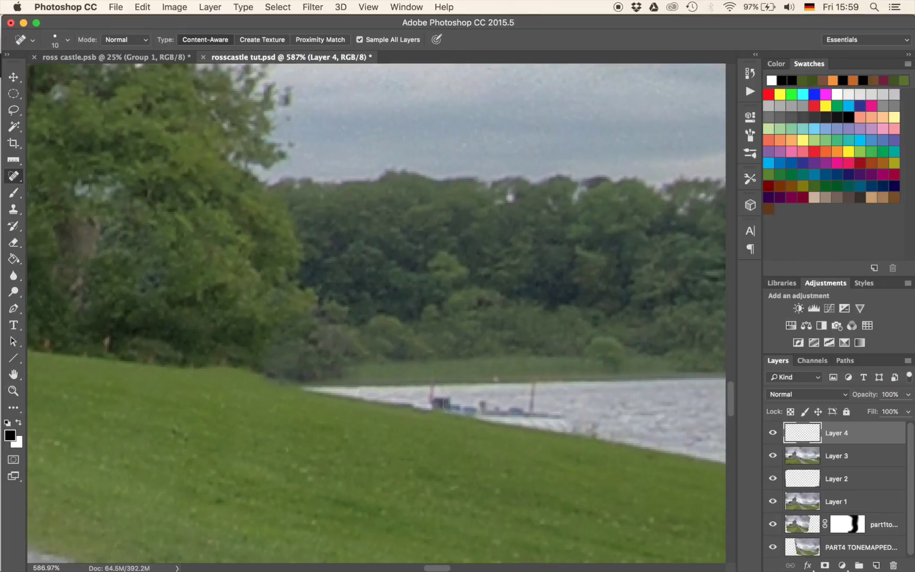
{"action": "mouse_move", "coordinate": [432, 398]}
{"action": "left_mouse_down"}
{"action": "mouse_move", "coordinate": [561, 423]}
{"action": "mouse_move", "coordinate": [532, 384]}
{"action": "mouse_move", "coordinate": [490, 399]}
{"action": "mouse_move", "coordinate": [466, 395]}
{"action": "mouse_move", "coordinate": [443, 417]}
{"action": "mouse_move", "coordinate": [553, 439]}
{"action": "left_mouse_up"}
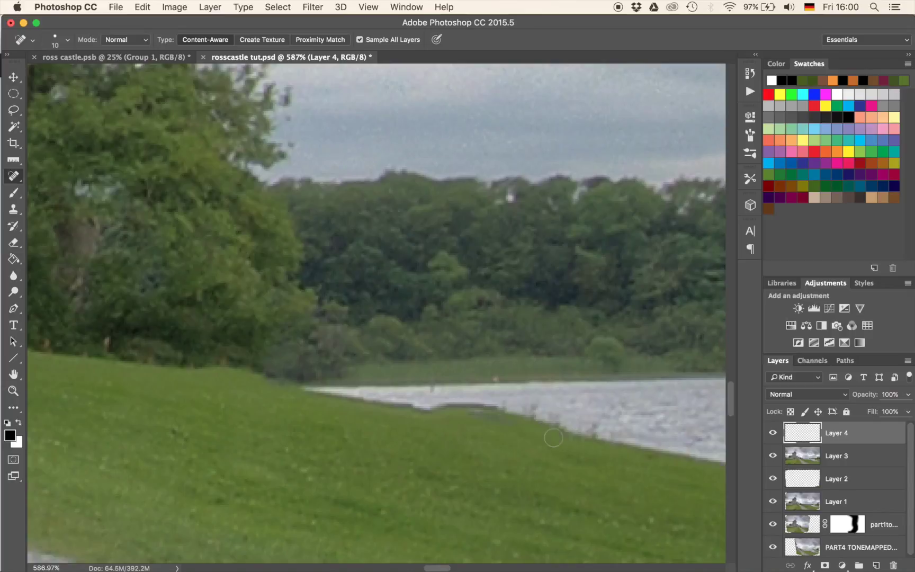
- Add a Curves adjustment layer with the RGB midtones pulled down to darken the panorama, and invert its mask to black
{"action": "scroll", "coordinate": [555, 429], "scroll_direction": "down", "scroll_amount": 10}
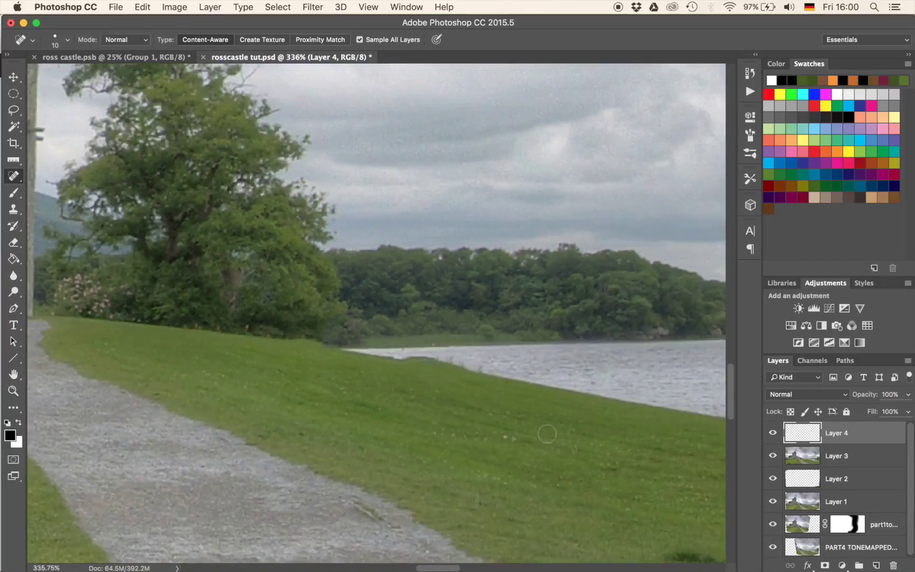
{"action": "scroll", "coordinate": [547, 433], "scroll_direction": "down", "scroll_amount": 6}
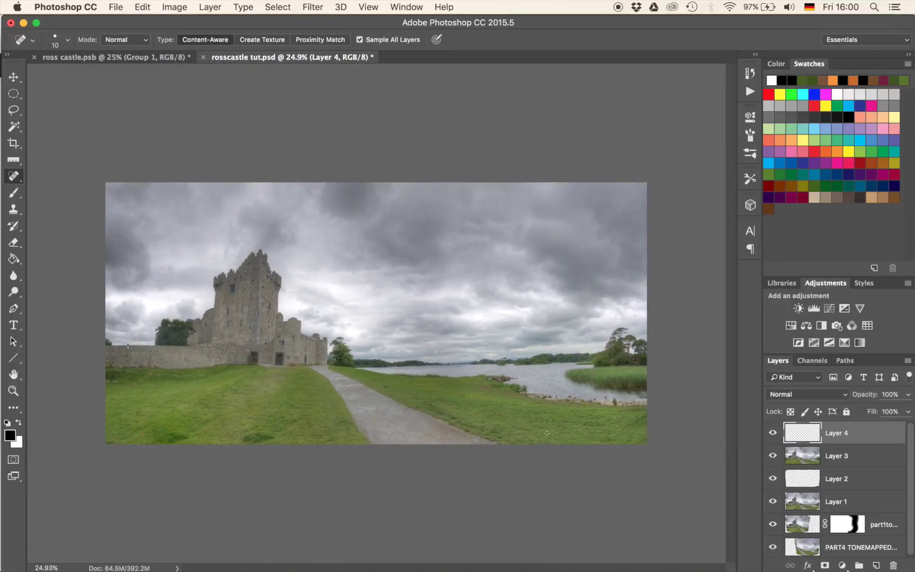
{"action": "scroll", "coordinate": [636, 357], "scroll_direction": "up", "scroll_amount": 8}
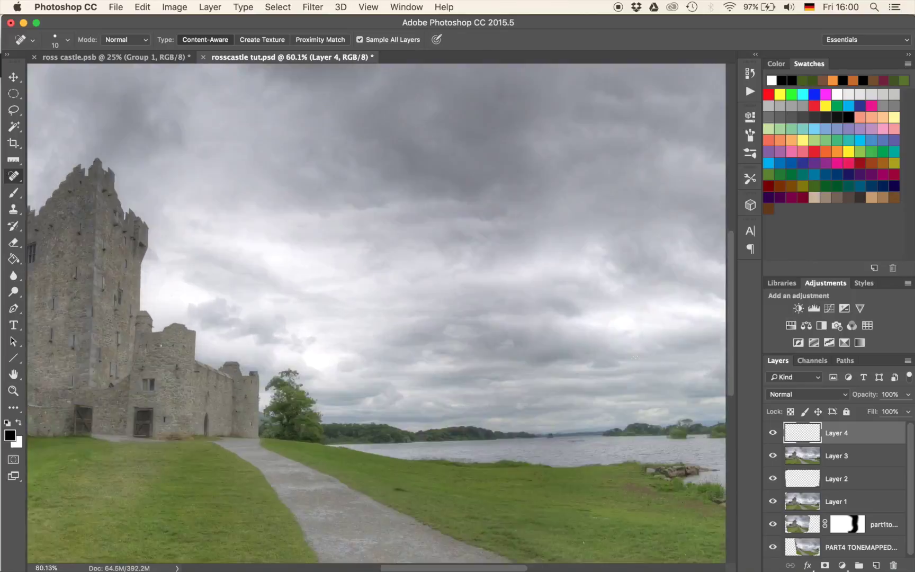
{"action": "scroll", "coordinate": [265, 312], "scroll_direction": "right", "scroll_amount": 3}
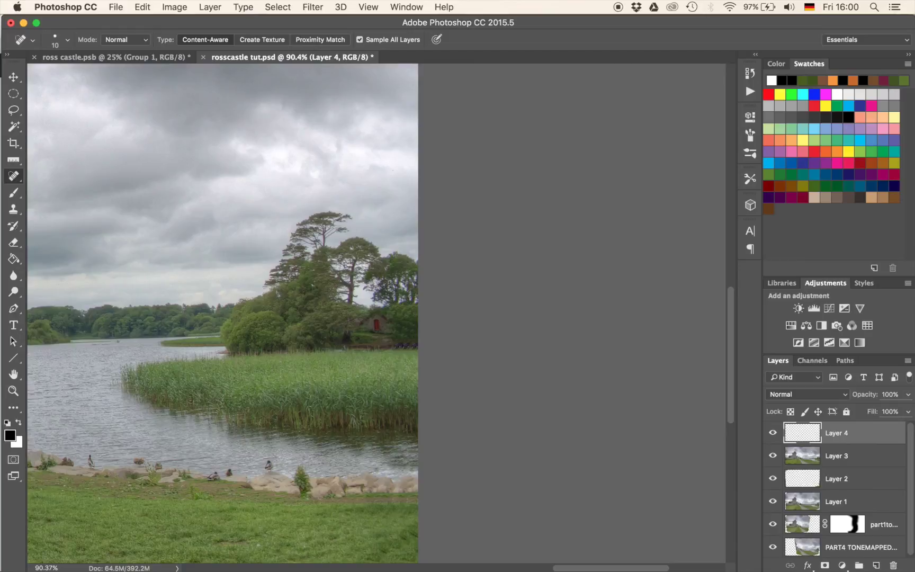
{"action": "scroll", "coordinate": [385, 315], "scroll_direction": "down", "scroll_amount": 8}
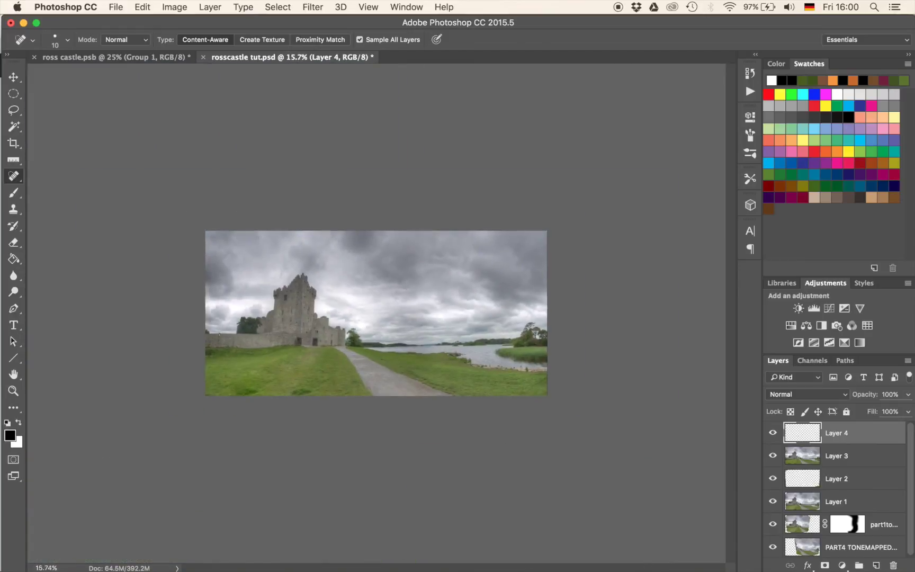
{"action": "scroll", "coordinate": [385, 315], "scroll_direction": "up", "scroll_amount": 3}
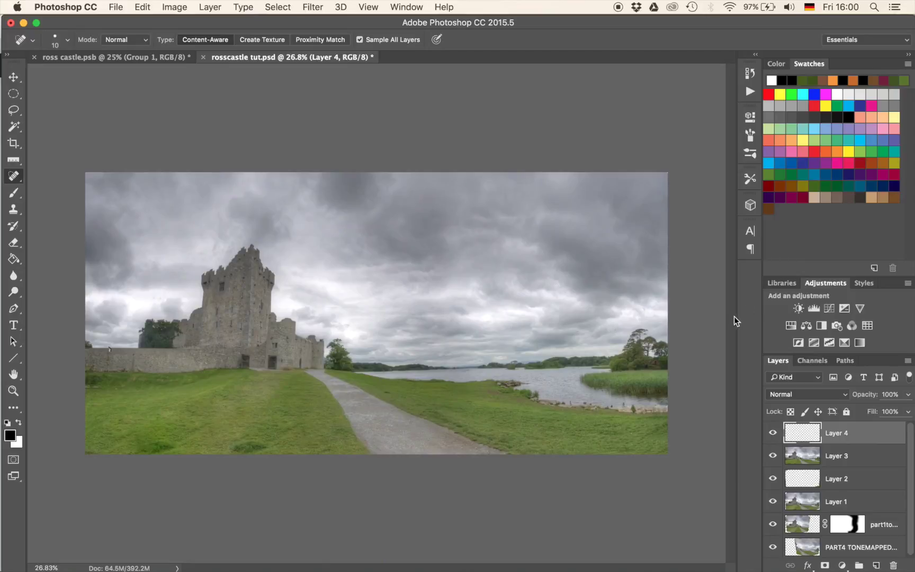
{"action": "left_click", "coordinate": [830, 311]}
{"action": "left_click_drag", "start_coordinate": [651, 238], "coordinate": [651, 251]}
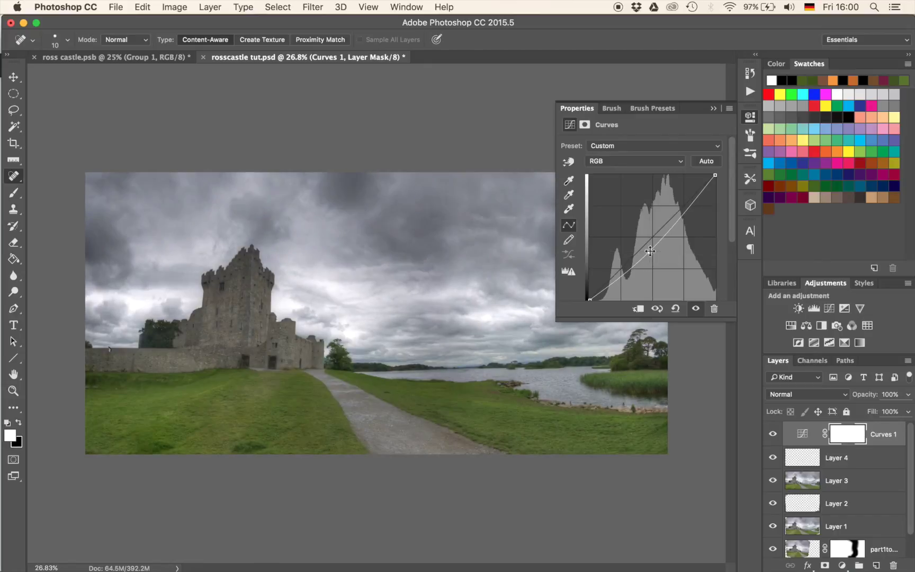
{"action": "left_click", "coordinate": [714, 108]}
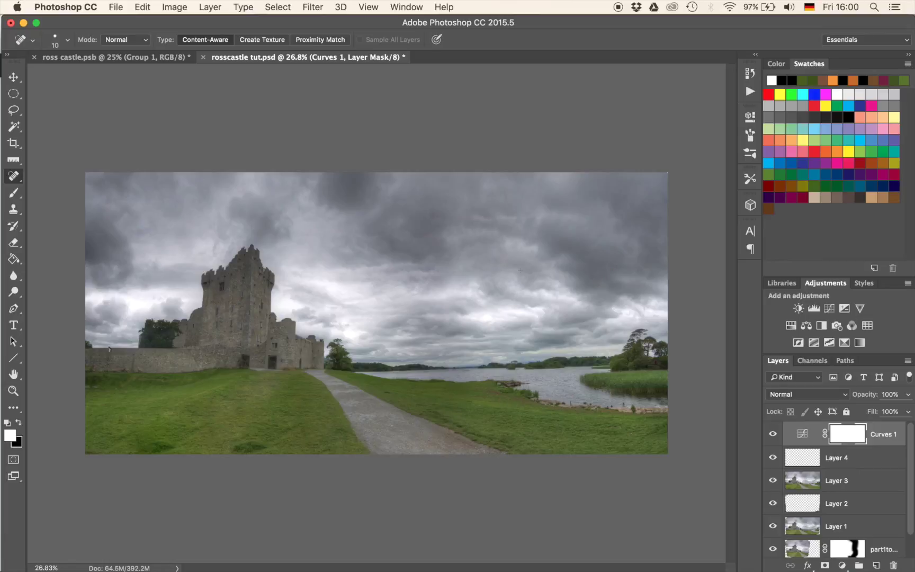
{"action": "key", "text": "super+i"}
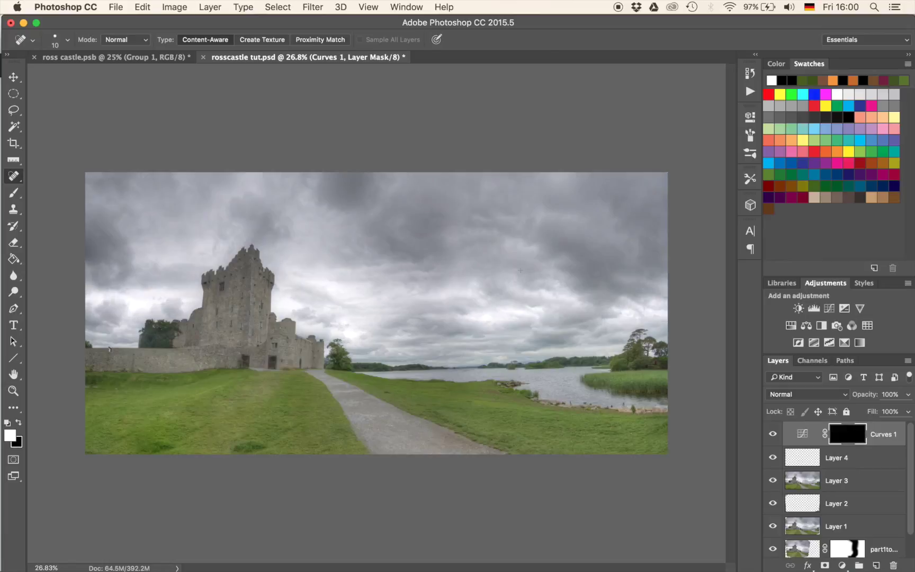
- Paint white on the Curves mask over the upper sky with a soft 1800 px brush at 50% opacity to darken the clouds
{"action": "key", "text": "b"}
{"action": "key", "text": "bracketright"}
{"action": "key", "text": "bracketright"}
{"action": "key", "text": "bracketright"}
{"action": "key", "text": "bracketright"}
{"action": "key", "text": "bracketright"}
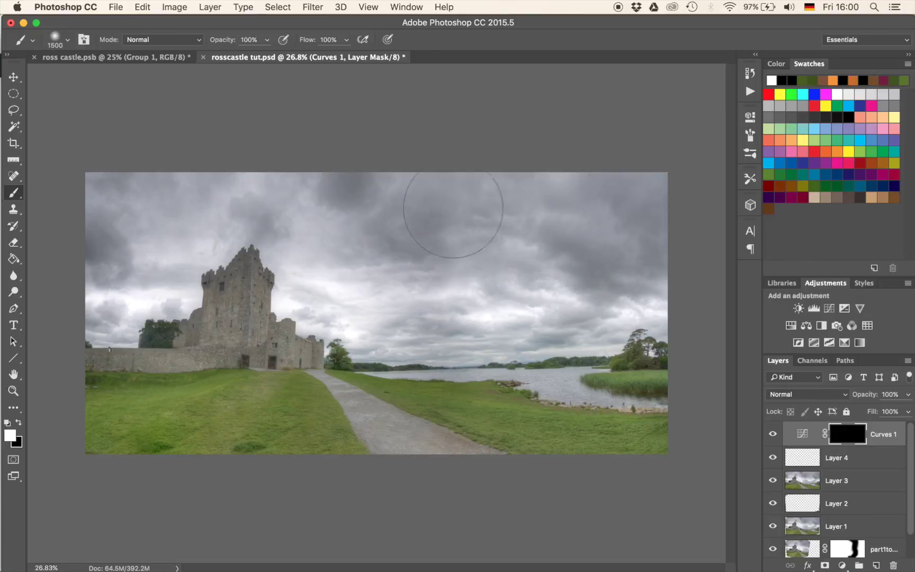
{"action": "key", "text": "bracketright"}
{"action": "key", "text": "bracketright"}
{"action": "key", "text": "bracketright"}
{"action": "key", "text": "5"}
{"action": "mouse_move", "coordinate": [340, 194]}
{"action": "left_mouse_down"}
{"action": "mouse_move", "coordinate": [362, 203]}
{"action": "mouse_move", "coordinate": [544, 197]}
{"action": "mouse_move", "coordinate": [452, 211]}
{"action": "mouse_move", "coordinate": [536, 243]}
{"action": "left_mouse_up"}
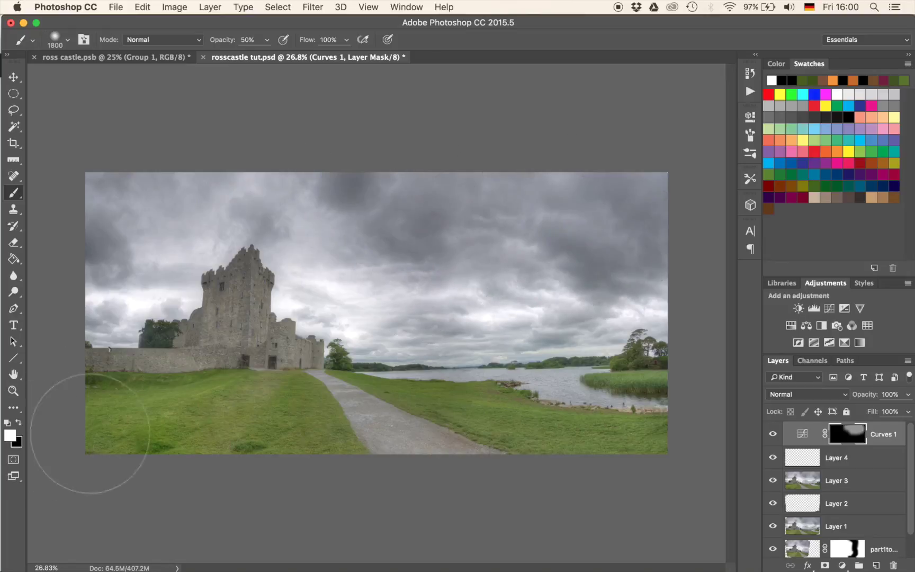
{"action": "mouse_move", "coordinate": [507, 218]}
{"action": "left_mouse_down"}
{"action": "mouse_move", "coordinate": [574, 201]}
{"action": "mouse_move", "coordinate": [654, 273]}
{"action": "mouse_move", "coordinate": [598, 296]}
{"action": "mouse_move", "coordinate": [494, 266]}
{"action": "left_mouse_up"}
{"action": "left_click_drag", "start_coordinate": [286, 214], "coordinate": [159, 217]}
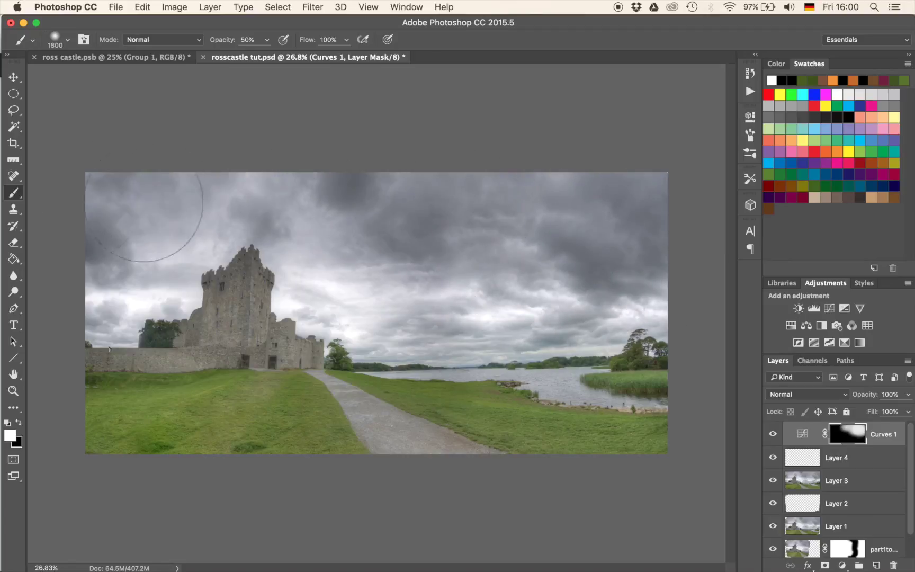
{"action": "mouse_move", "coordinate": [91, 257]}
{"action": "left_mouse_down"}
{"action": "mouse_move", "coordinate": [118, 275]}
{"action": "mouse_move", "coordinate": [161, 236]}
{"action": "mouse_move", "coordinate": [134, 238]}
{"action": "left_mouse_up"}
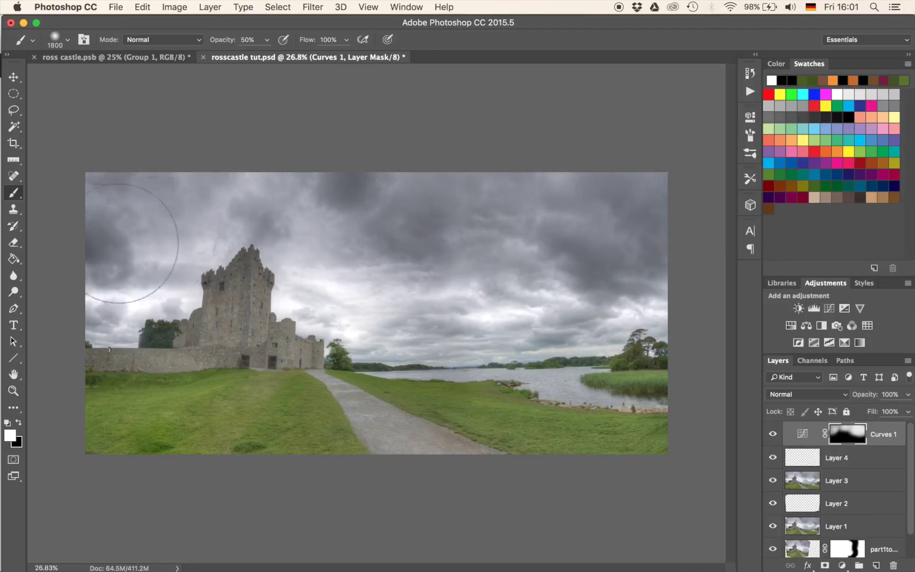
- Paint white over the lower clouds on the Curves mask, and stamp all visible layers into a new top layer
{"action": "mouse_move", "coordinate": [566, 276]}
{"action": "left_mouse_down"}
{"action": "mouse_move", "coordinate": [486, 320]}
{"action": "mouse_move", "coordinate": [441, 302]}
{"action": "left_mouse_up"}
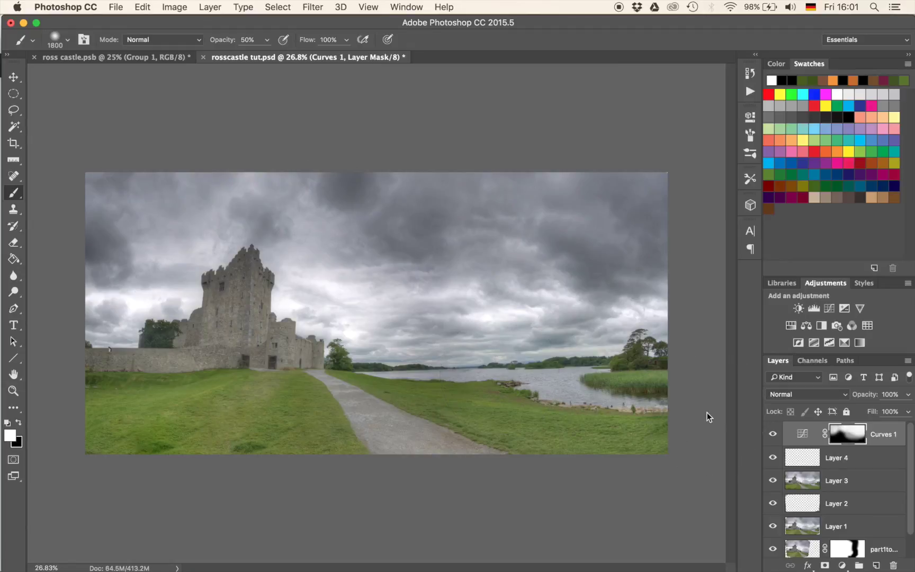
{"action": "key", "text": "super+alt+shift+e"}
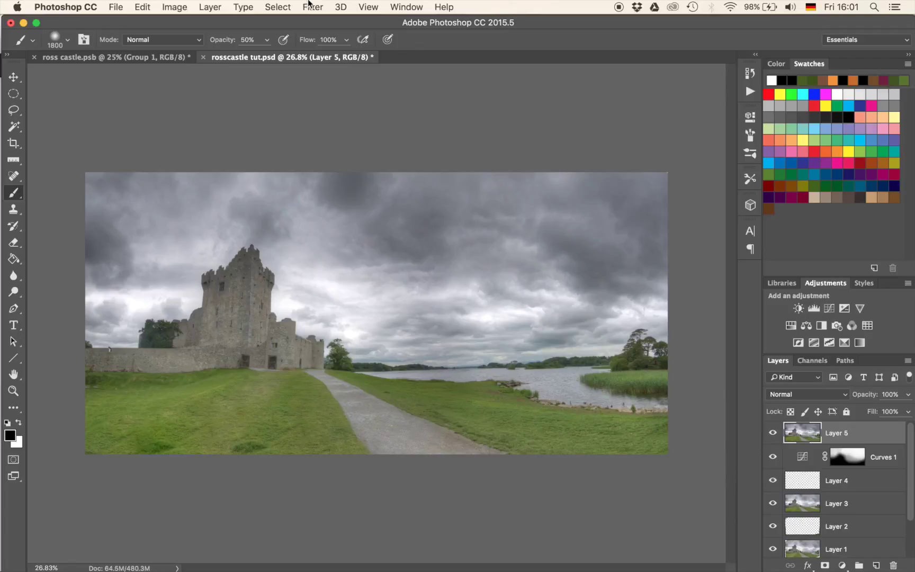
- Apply the Color Efex Pro 4 Tonal Contrast filter with its default Standard settings to the merged layer
{"action": "left_click", "coordinate": [309, 6]}
{"action": "mouse_move", "coordinate": [368, 292]}
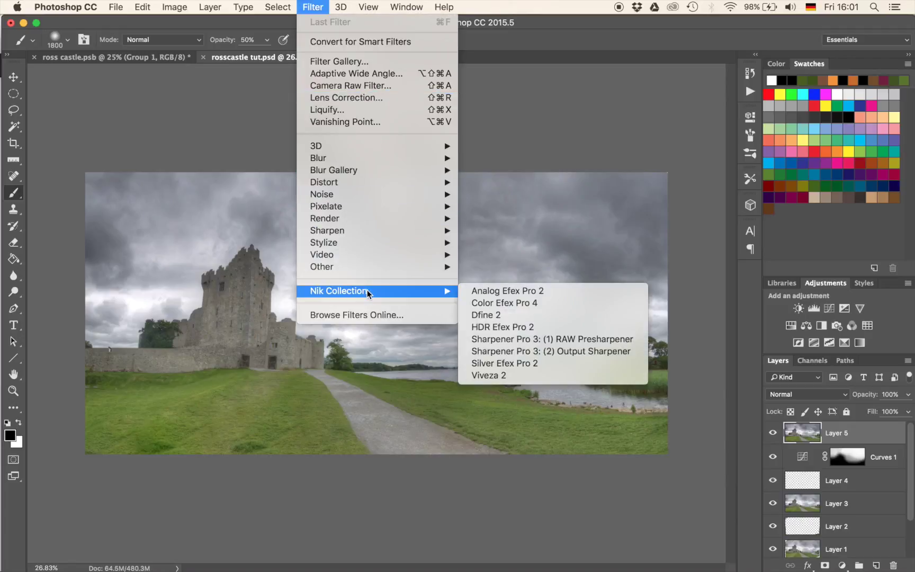
{"action": "left_click", "coordinate": [513, 303]}
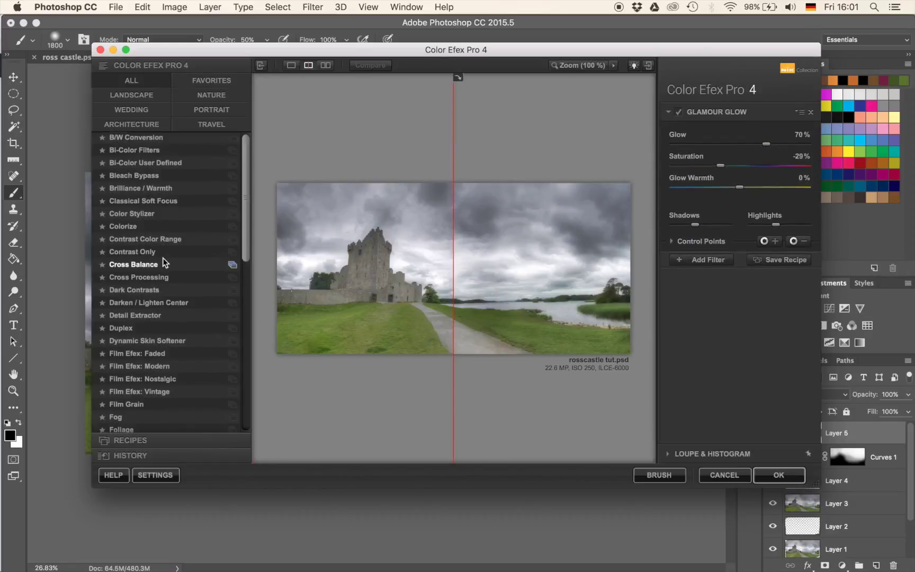
{"action": "scroll", "coordinate": [162, 261], "scroll_direction": "down", "scroll_amount": 2}
{"action": "scroll", "coordinate": [164, 261], "scroll_direction": "down", "scroll_amount": 20}
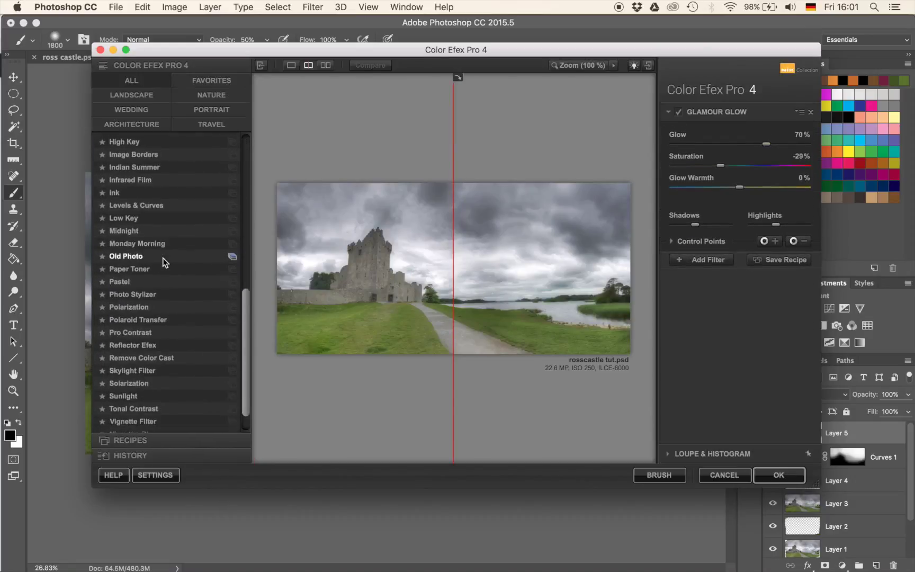
{"action": "left_click", "coordinate": [145, 376]}
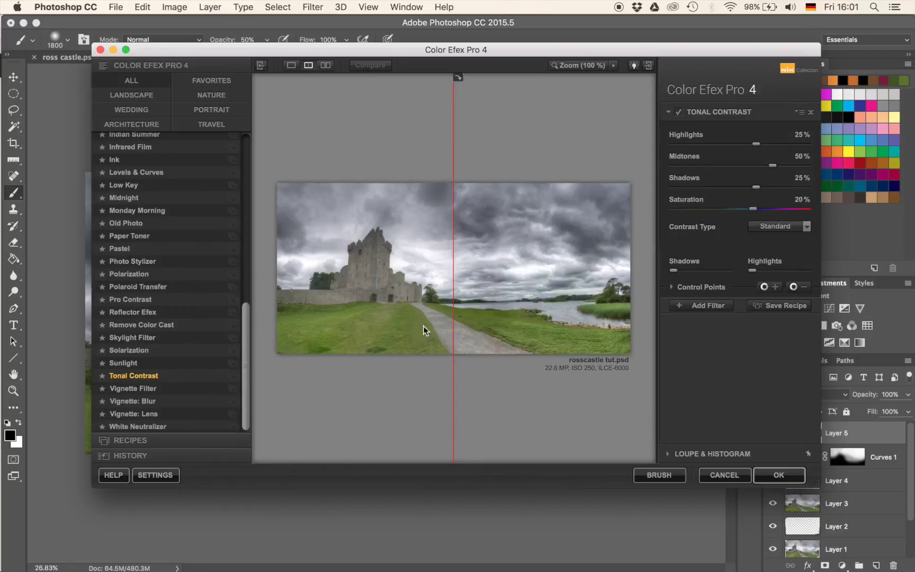
{"action": "left_click_drag", "start_coordinate": [455, 311], "coordinate": [212, 339]}
{"action": "left_click", "coordinate": [779, 475]}
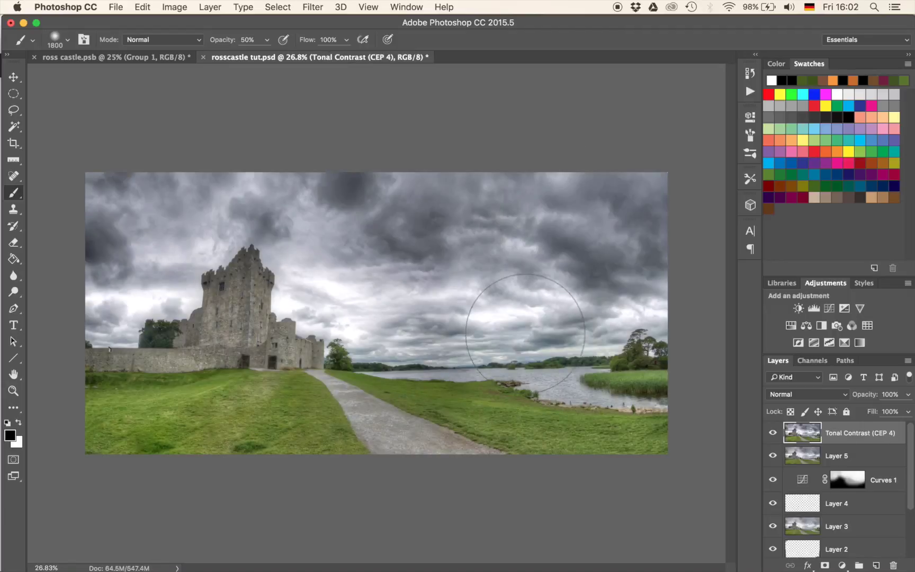
- Examine the tonal contrast effect up close in the clouds, castle walls, lakeshore and grass
{"action": "scroll", "coordinate": [331, 265], "scroll_direction": "up", "scroll_amount": 5}
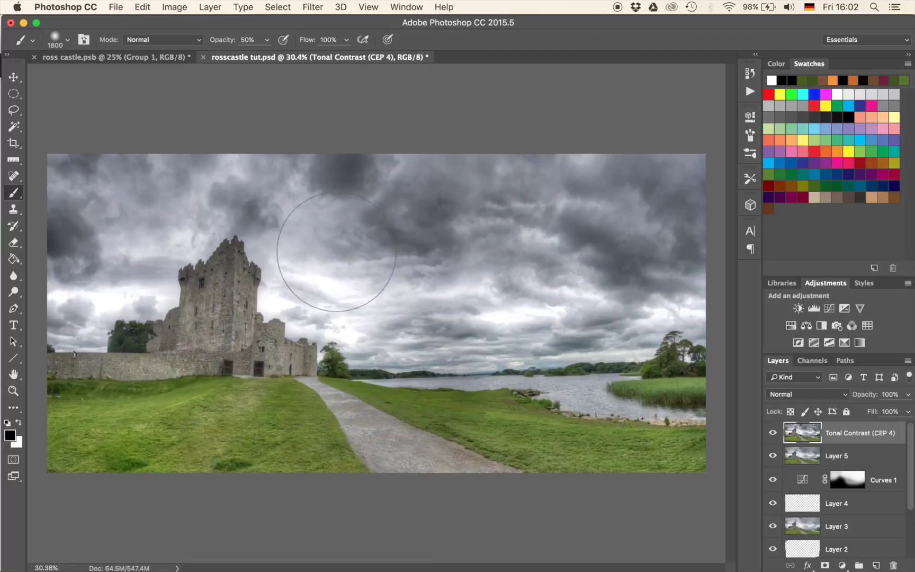
{"action": "scroll", "coordinate": [336, 252], "scroll_direction": "up", "scroll_amount": 4}
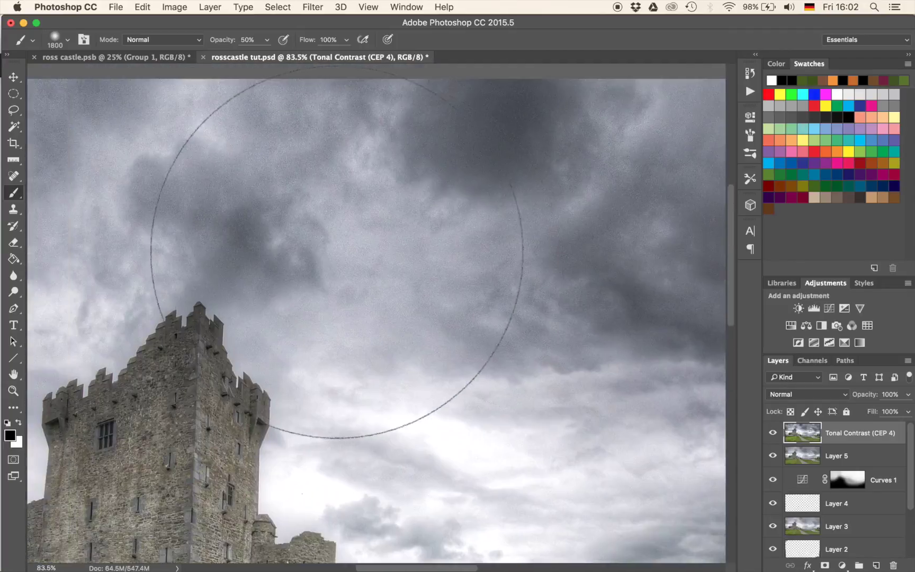
{"action": "scroll", "coordinate": [337, 252], "scroll_direction": "right", "scroll_amount": 10}
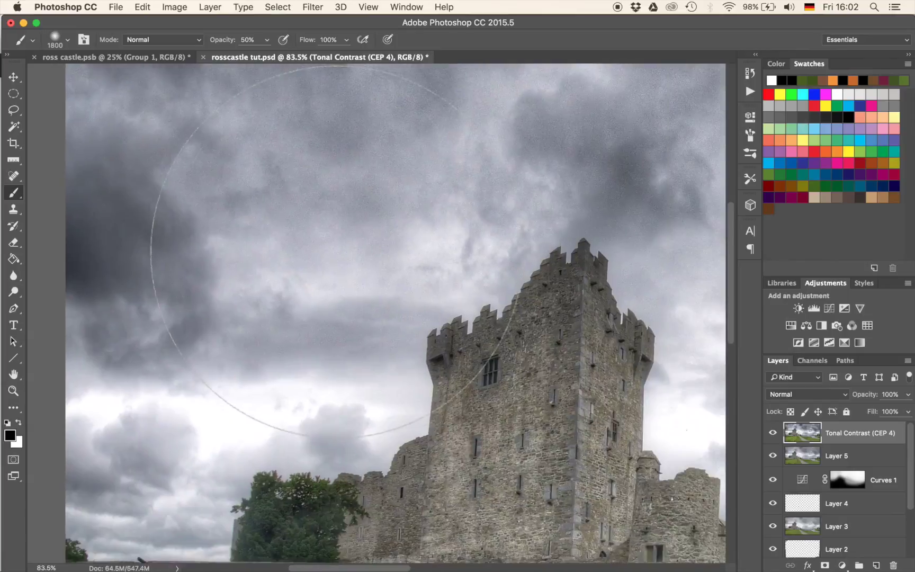
{"action": "scroll", "coordinate": [337, 252], "scroll_direction": "right", "scroll_amount": 10}
{"action": "scroll", "coordinate": [336, 252], "scroll_direction": "down", "scroll_amount": 2}
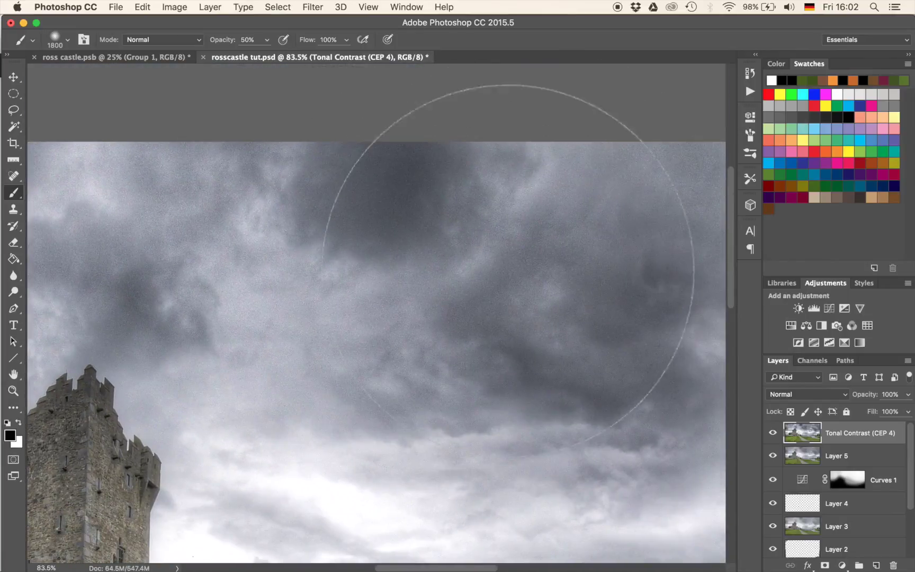
{"action": "scroll", "coordinate": [528, 275], "scroll_direction": "right", "scroll_amount": 1}
{"action": "scroll", "coordinate": [528, 276], "scroll_direction": "down", "scroll_amount": 15}
{"action": "scroll", "coordinate": [528, 276], "scroll_direction": "right", "scroll_amount": 5}
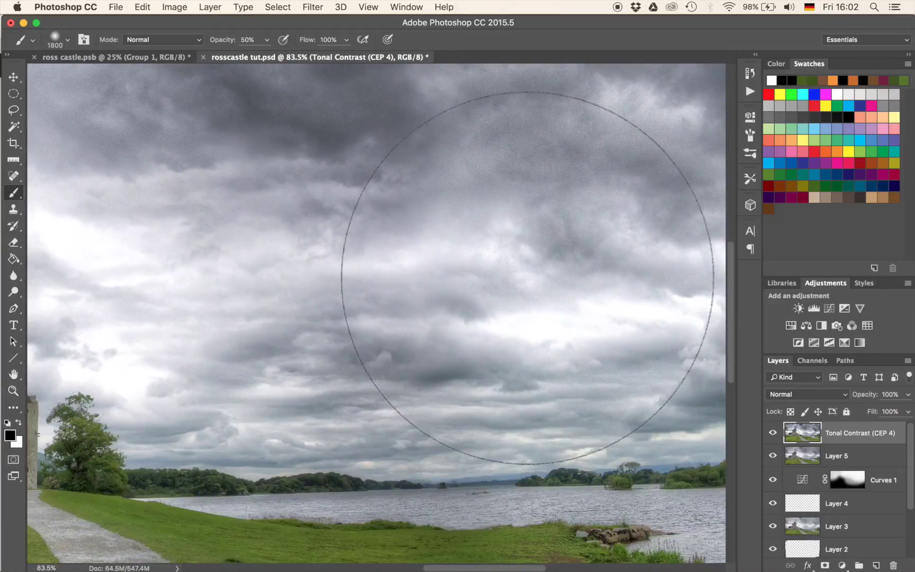
{"action": "scroll", "coordinate": [527, 276], "scroll_direction": "left", "scroll_amount": 15}
{"action": "scroll", "coordinate": [527, 276], "scroll_direction": "up", "scroll_amount": 3}
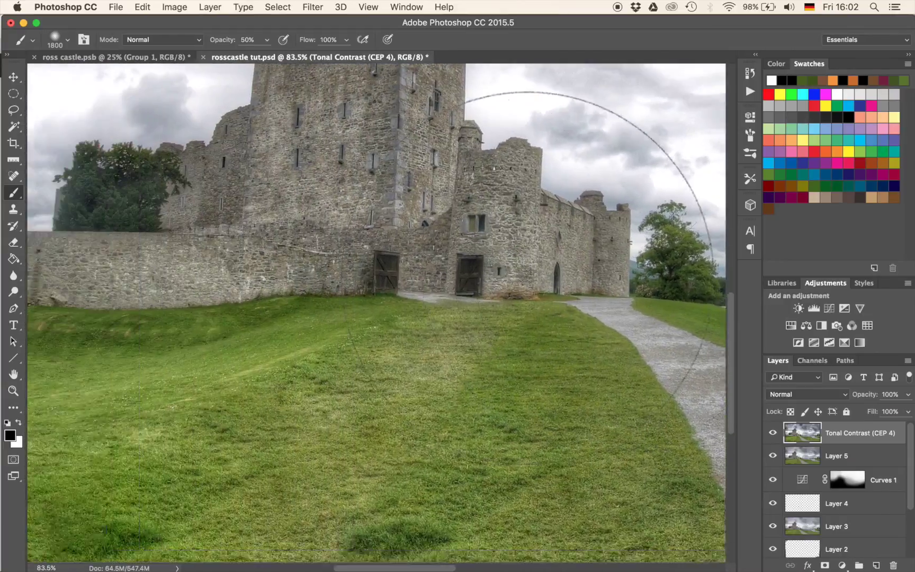
{"action": "scroll", "coordinate": [527, 275], "scroll_direction": "down", "scroll_amount": 10}
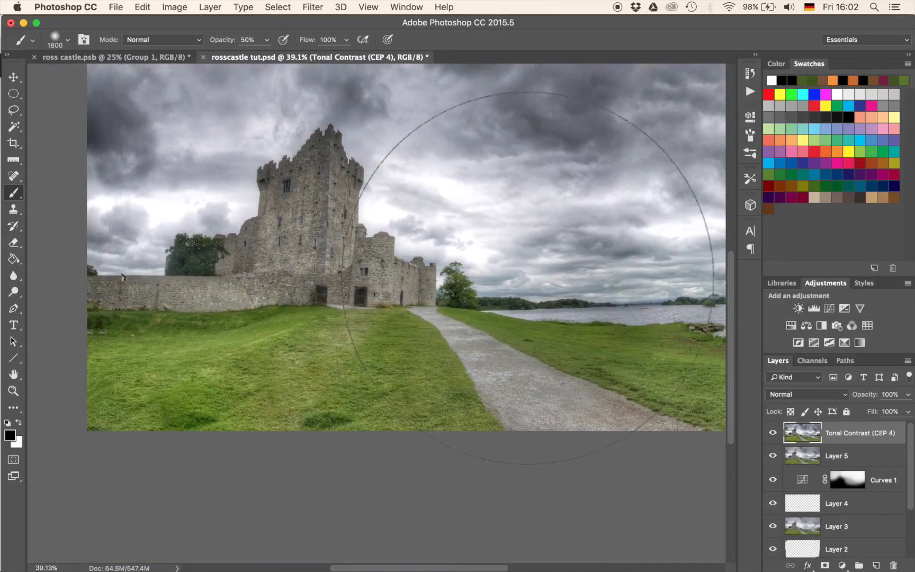
{"action": "scroll", "coordinate": [527, 278], "scroll_direction": "up", "scroll_amount": 3}
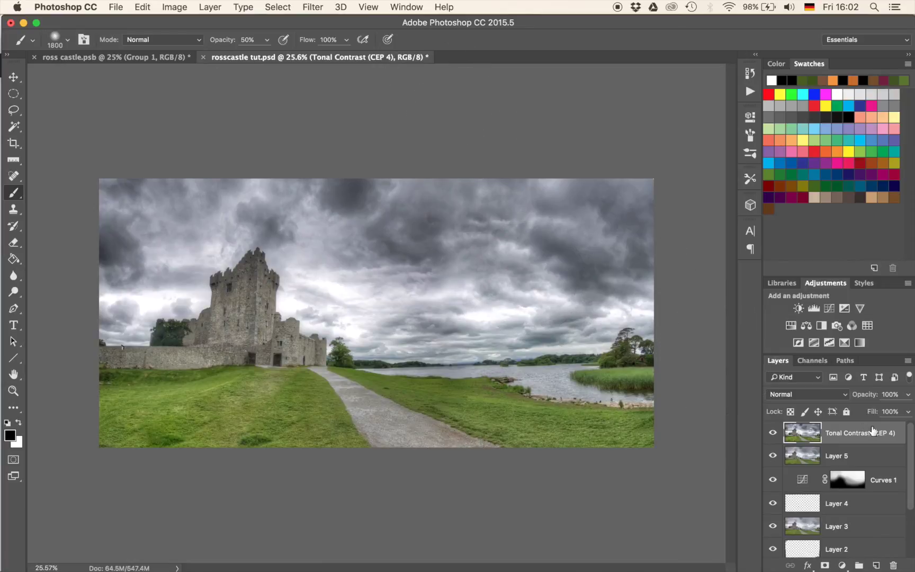
- Convert the Tonal Contrast layer to a smart object and apply a Zoom Radial Blur of amount 10 centred towards the castle
{"action": "right_click", "coordinate": [887, 445]}
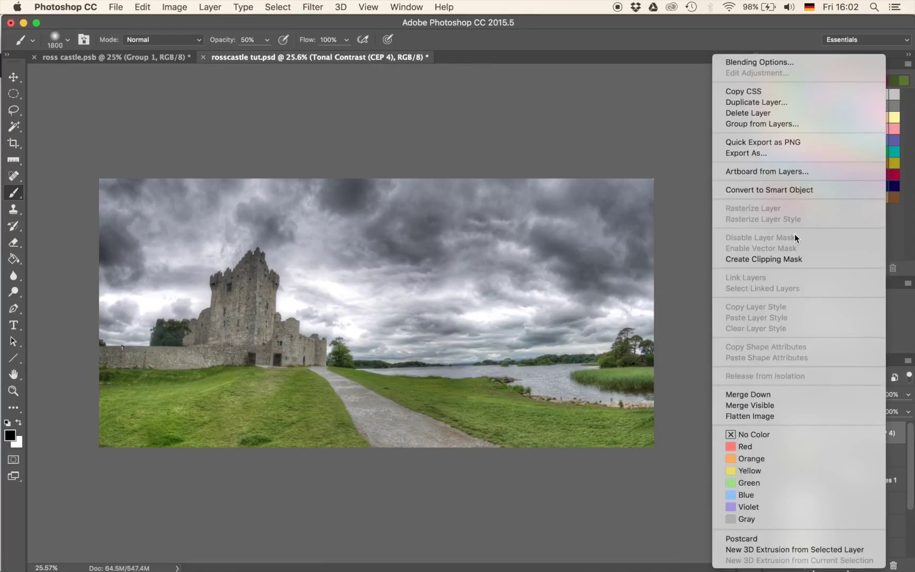
{"action": "left_click", "coordinate": [778, 191]}
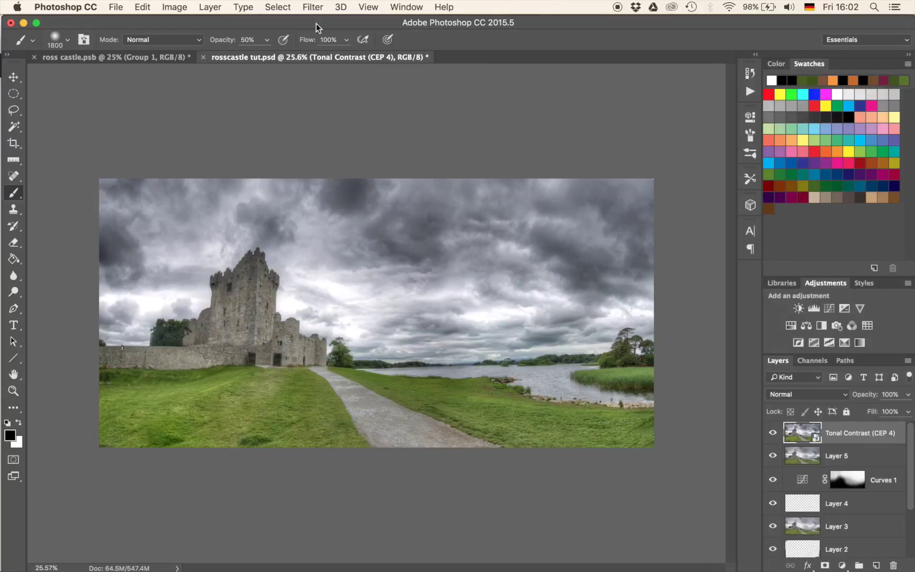
{"action": "left_click", "coordinate": [313, 7]}
{"action": "mouse_move", "coordinate": [336, 157]}
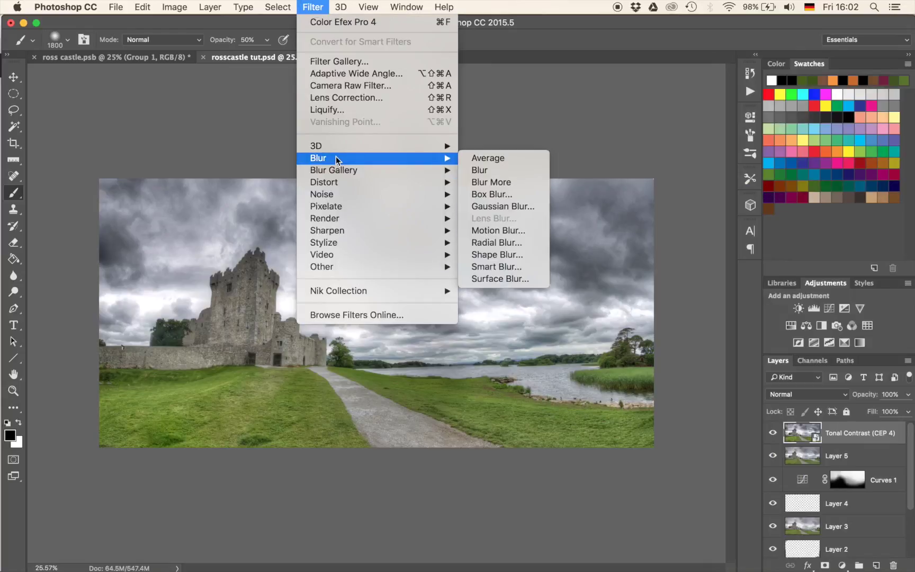
{"action": "left_click", "coordinate": [496, 243]}
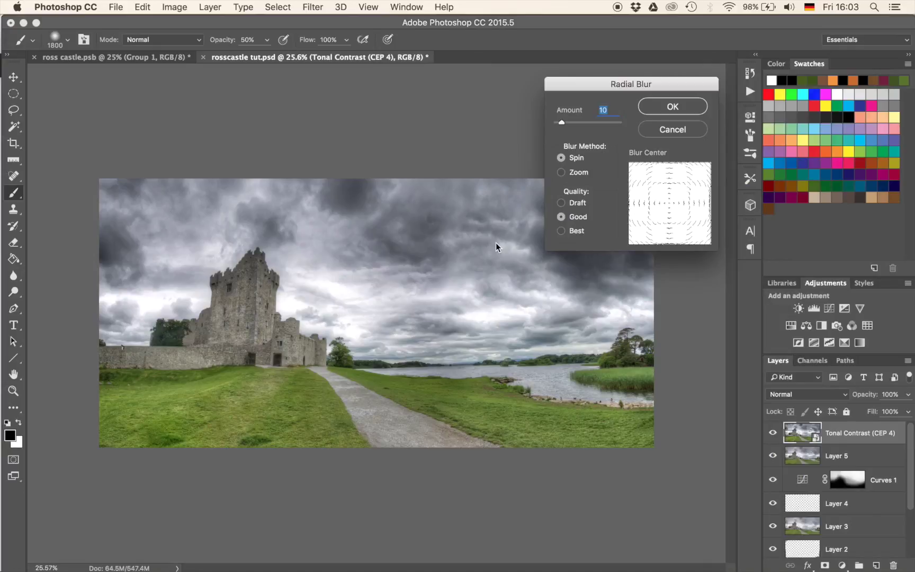
{"action": "left_click", "coordinate": [562, 173]}
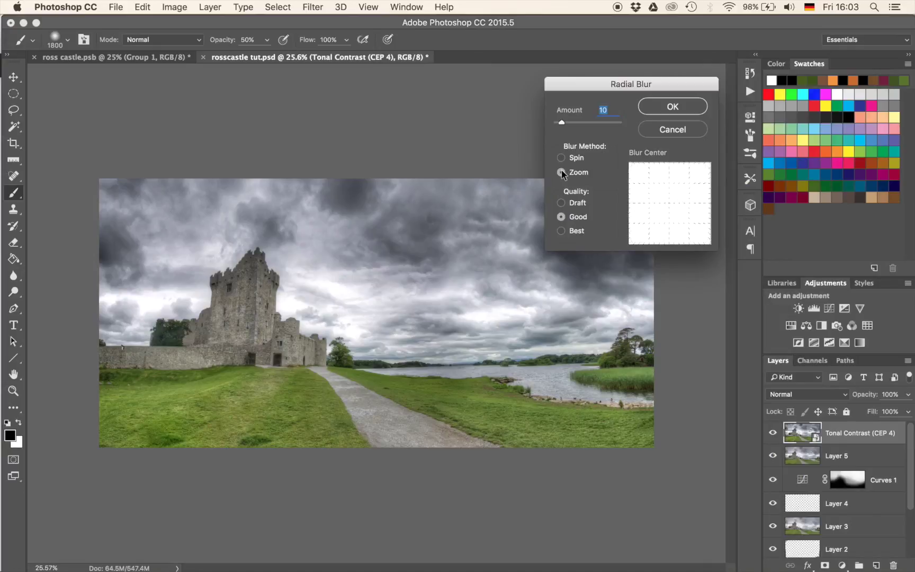
{"action": "left_click", "coordinate": [654, 211]}
{"action": "left_click", "coordinate": [651, 214]}
{"action": "left_click", "coordinate": [643, 106]}
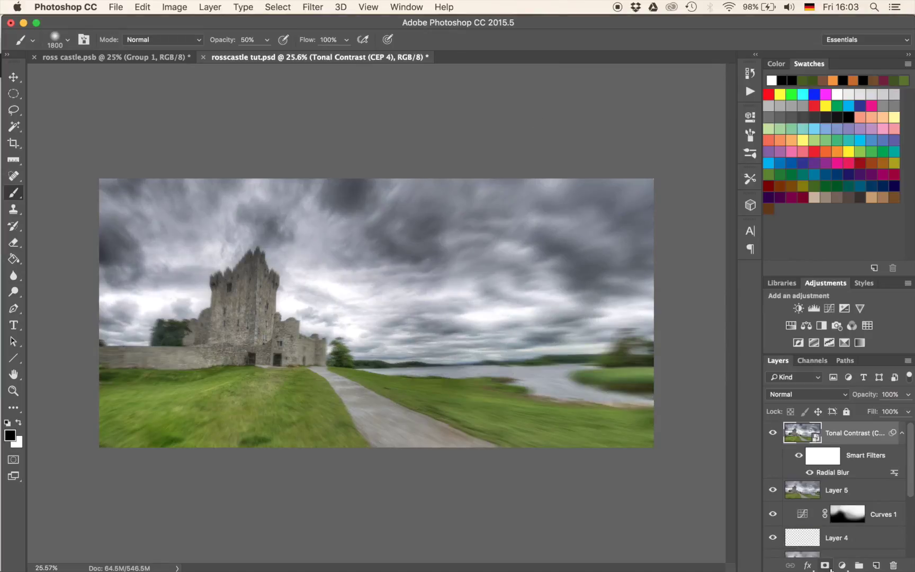
- Add a layer mask to the blurred Tonal Contrast layer, invert it to black, and paint white over the sky
{"action": "left_click", "coordinate": [825, 565]}
{"action": "key", "text": "x"}
{"action": "key", "text": "super+i"}
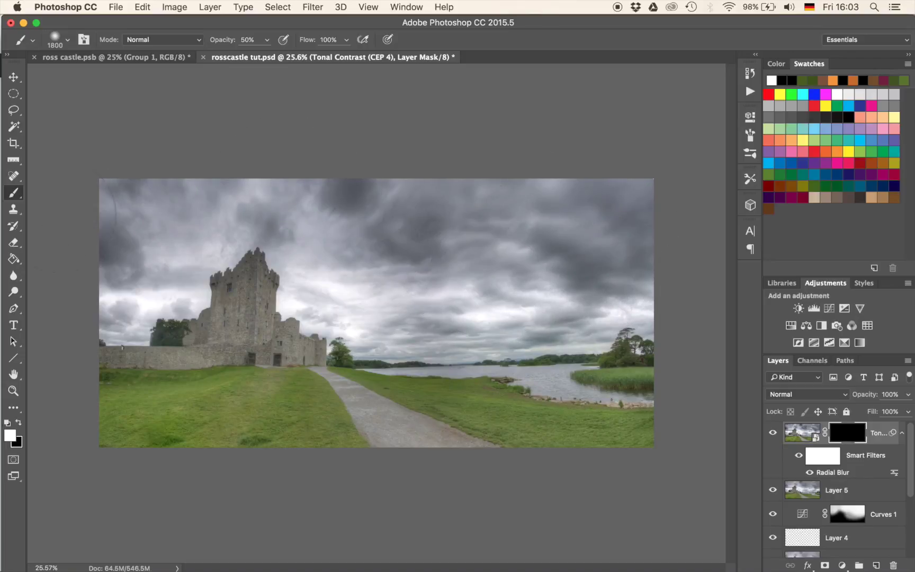
{"action": "left_click", "coordinate": [271, 196]}
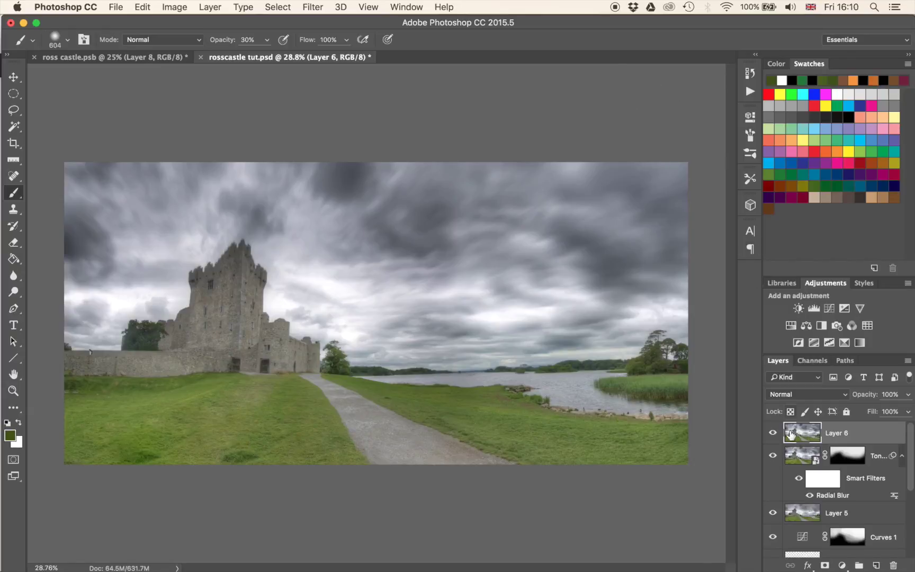
- Apply the Camera Raw Filter to the merged Layer 6 with Clarity +83 and Vibrance +21
{"action": "left_click", "coordinate": [319, 7]}
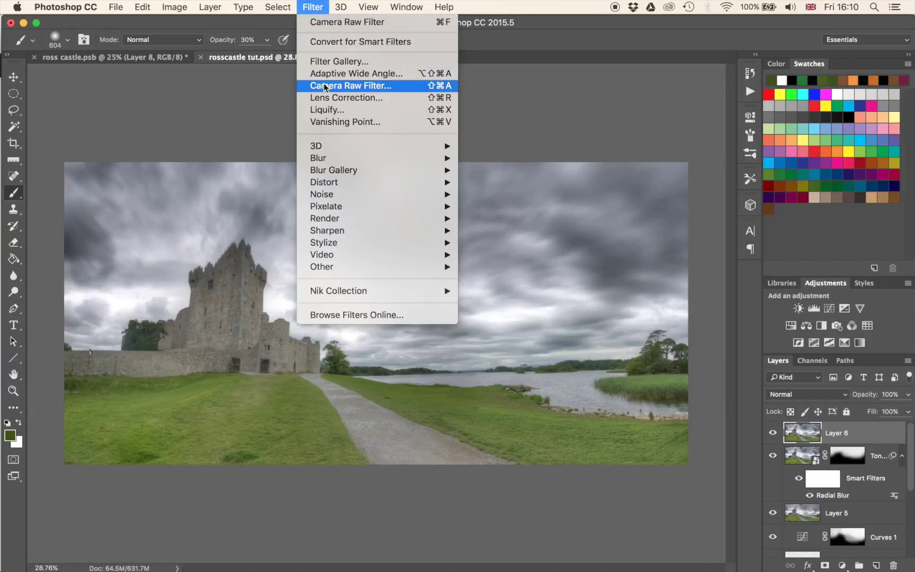
{"action": "left_click", "coordinate": [324, 86]}
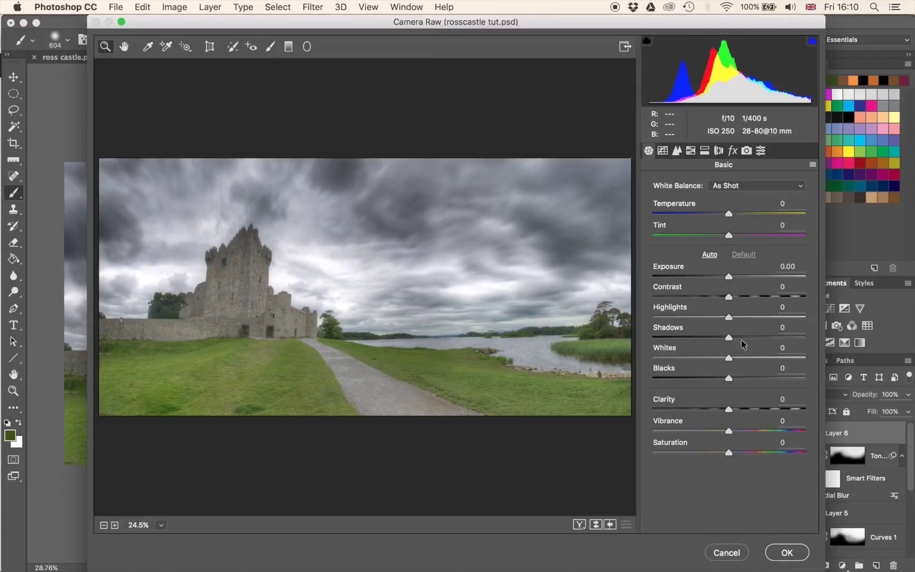
{"action": "left_click_drag", "start_coordinate": [774, 411], "coordinate": [794, 416]}
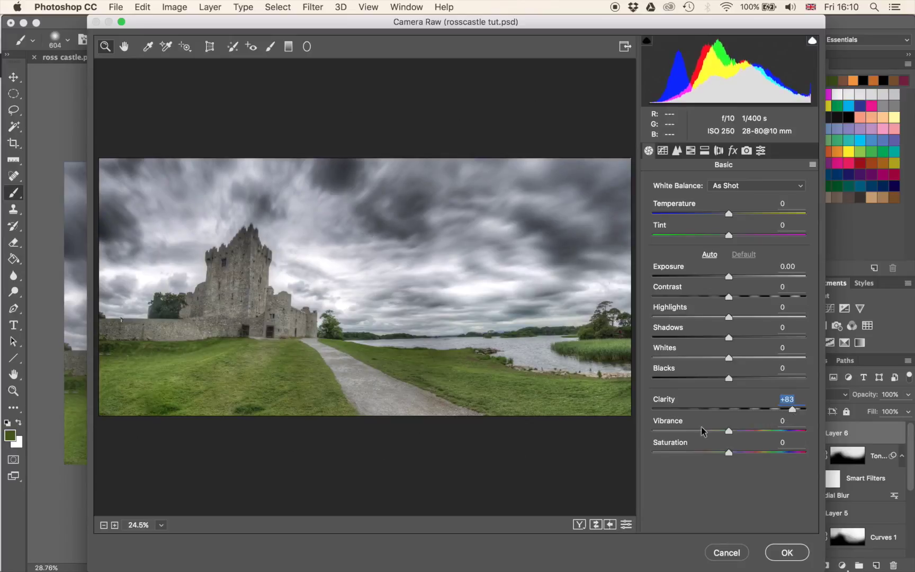
{"action": "left_click_drag", "start_coordinate": [737, 431], "coordinate": [744, 434]}
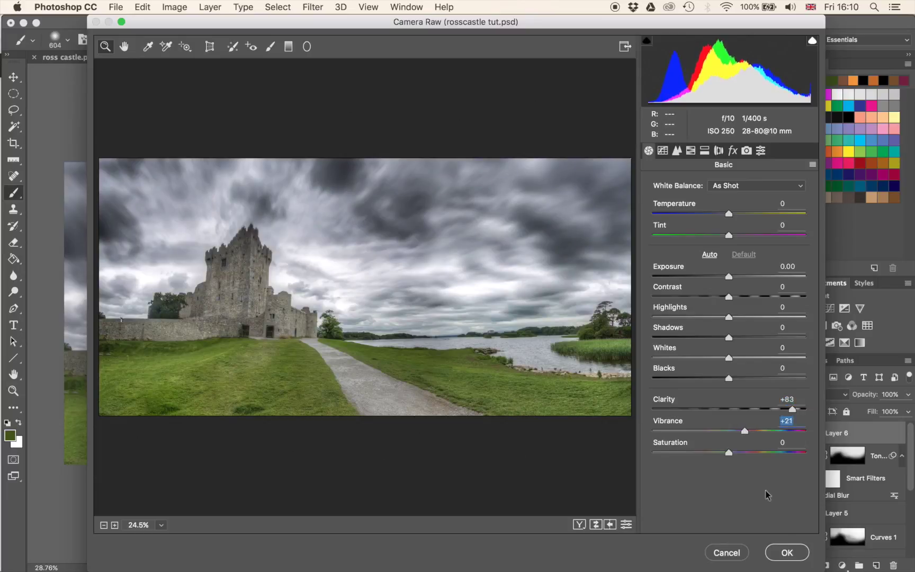
{"action": "left_click", "coordinate": [787, 554]}
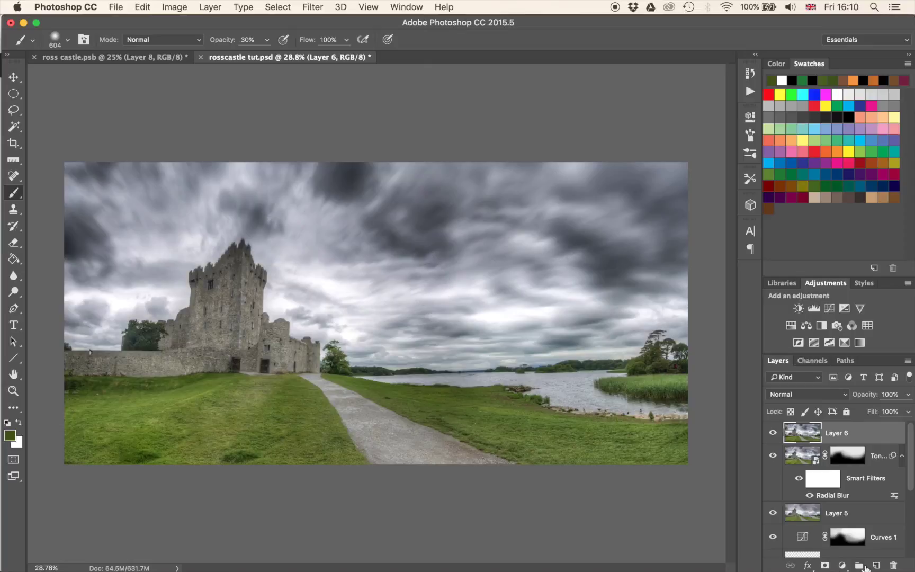
- Add a layer mask to Layer 6 and paint black over the sky with a soft 2020 px brush at 100% opacity
{"action": "left_click", "coordinate": [825, 566]}
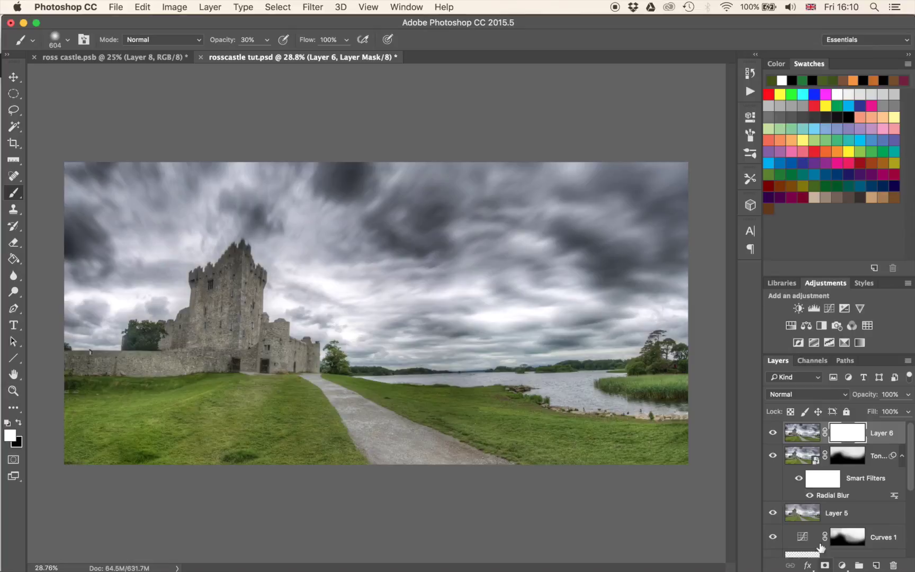
{"action": "left_click_drag", "start_coordinate": [351, 339], "coordinate": [504, 339]}
{"action": "key", "text": "0"}
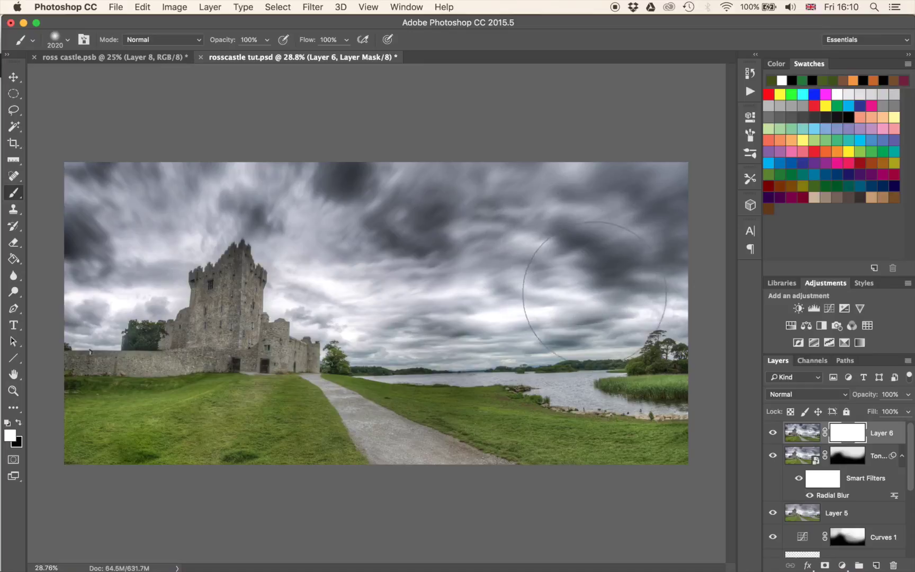
{"action": "key", "text": "x"}
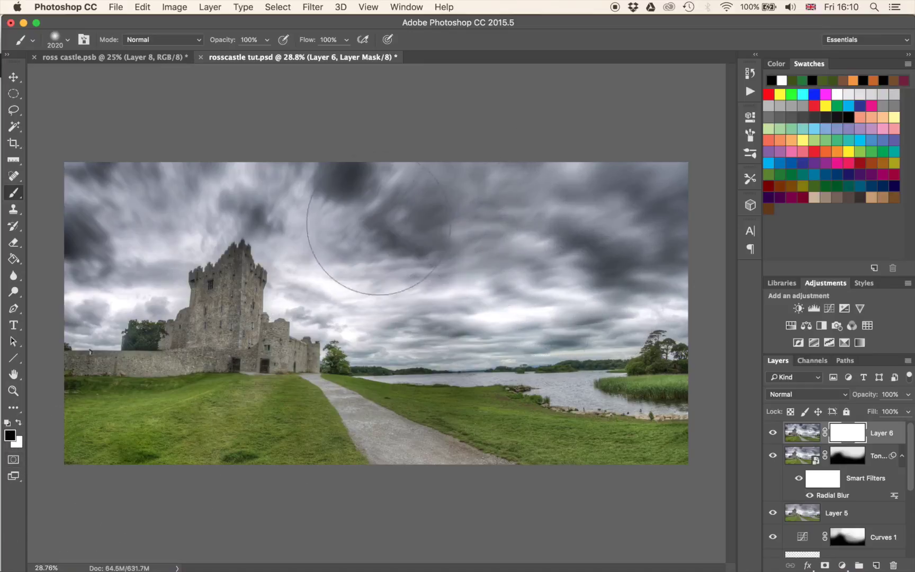
{"action": "mouse_move", "coordinate": [79, 216]}
{"action": "left_mouse_down"}
{"action": "mouse_move", "coordinate": [132, 265]}
{"action": "mouse_move", "coordinate": [175, 238]}
{"action": "mouse_move", "coordinate": [148, 211]}
{"action": "left_mouse_up"}
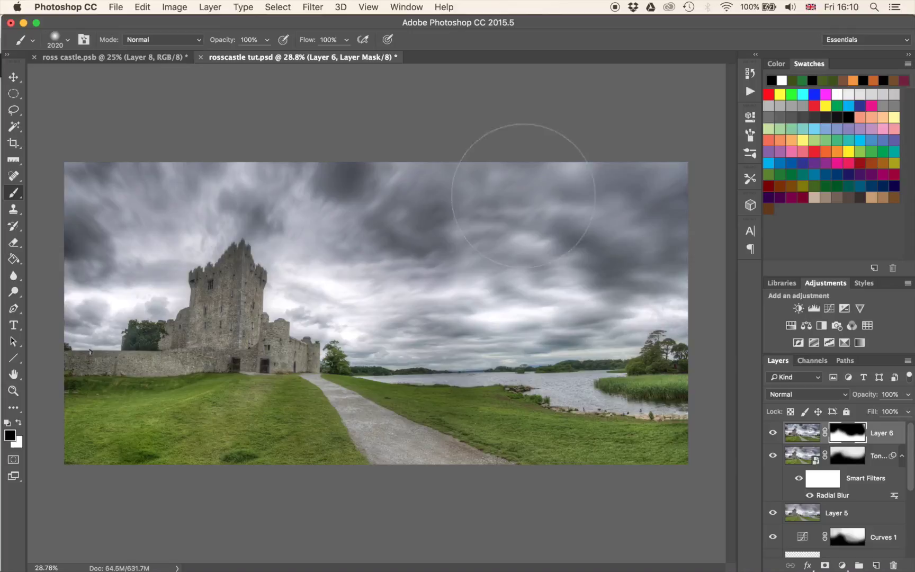
- Paint white at 30% brush opacity over the dark clouds on the Layer 6 mask to restore some clarity
{"action": "key", "text": "3"}
{"action": "key", "text": "x"}
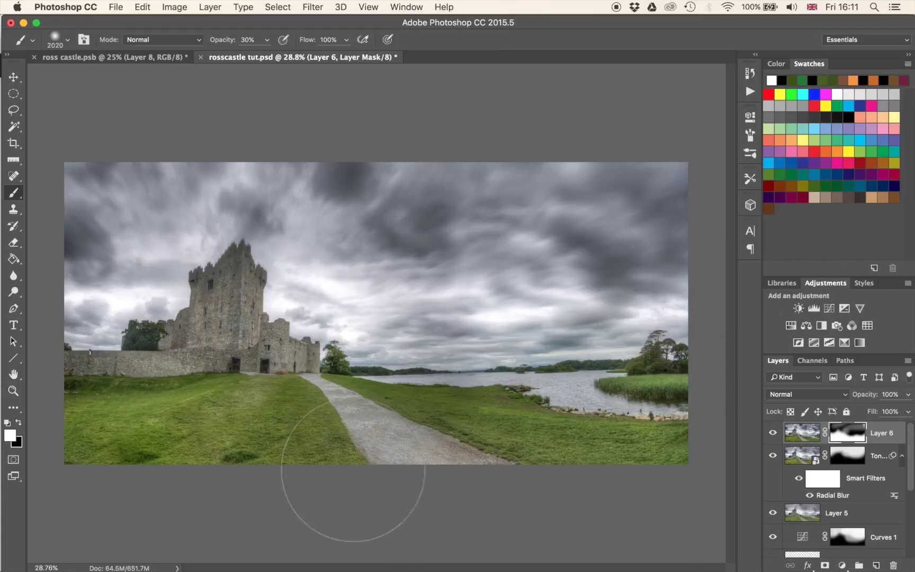
{"action": "scroll", "coordinate": [231, 435], "scroll_direction": "up", "scroll_amount": 3}
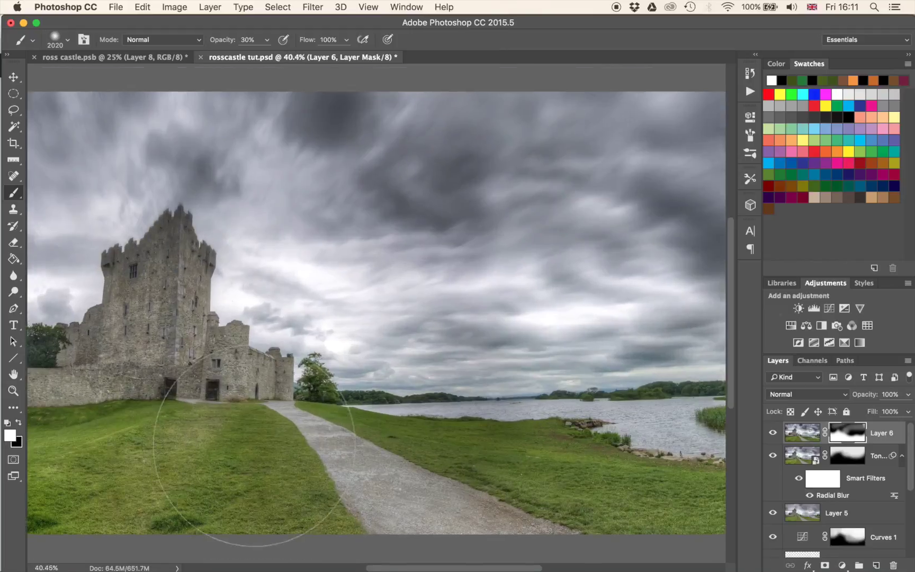
{"action": "scroll", "coordinate": [213, 433], "scroll_direction": "up", "scroll_amount": 1}
{"action": "left_click_drag", "start_coordinate": [213, 433], "coordinate": [404, 300]}
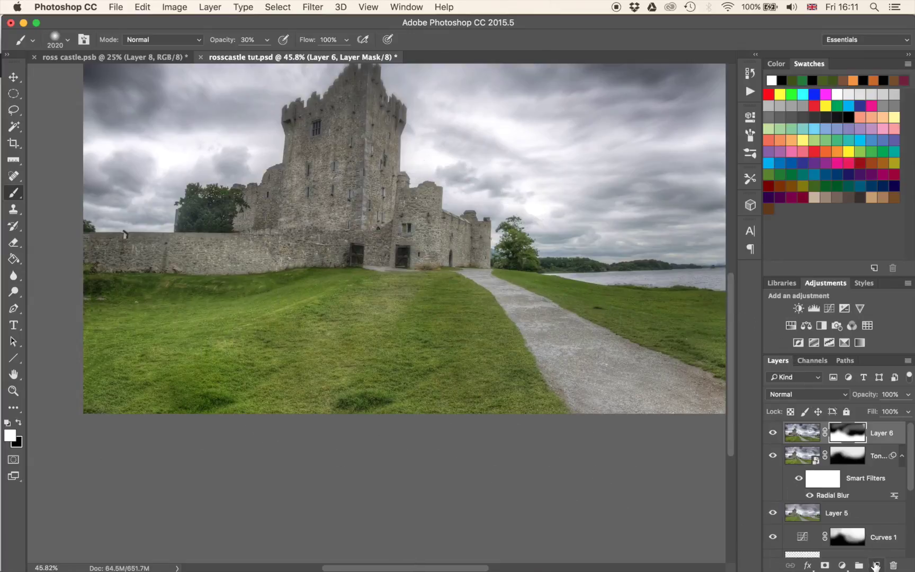
- Add a new layer above Layer 6 and fill it with a green sampled from the grass using the Paint Bucket Tool
{"action": "left_click", "coordinate": [876, 565]}
{"action": "key", "text": "x"}
{"action": "left_click", "coordinate": [365, 371], "text": "alt"}
{"action": "key", "text": "g"}
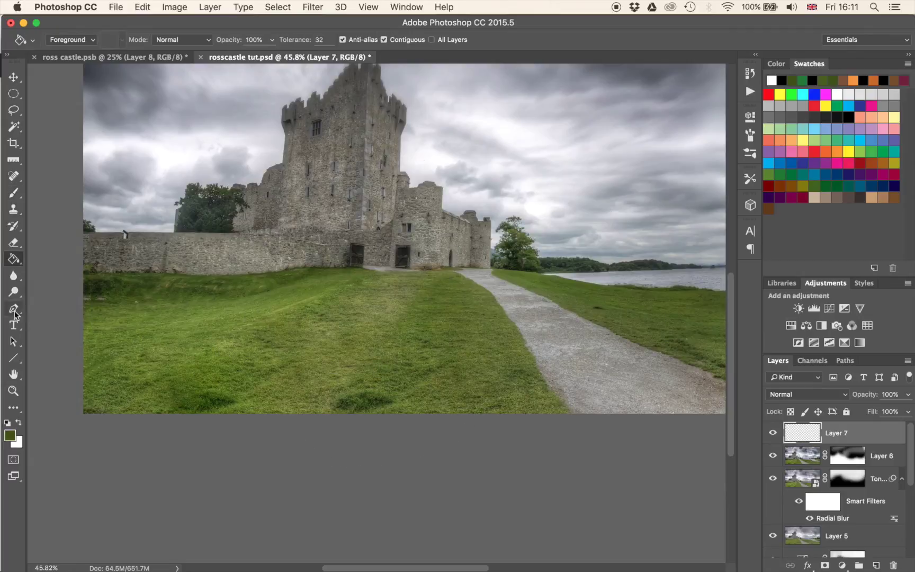
{"action": "right_click", "coordinate": [14, 259]}
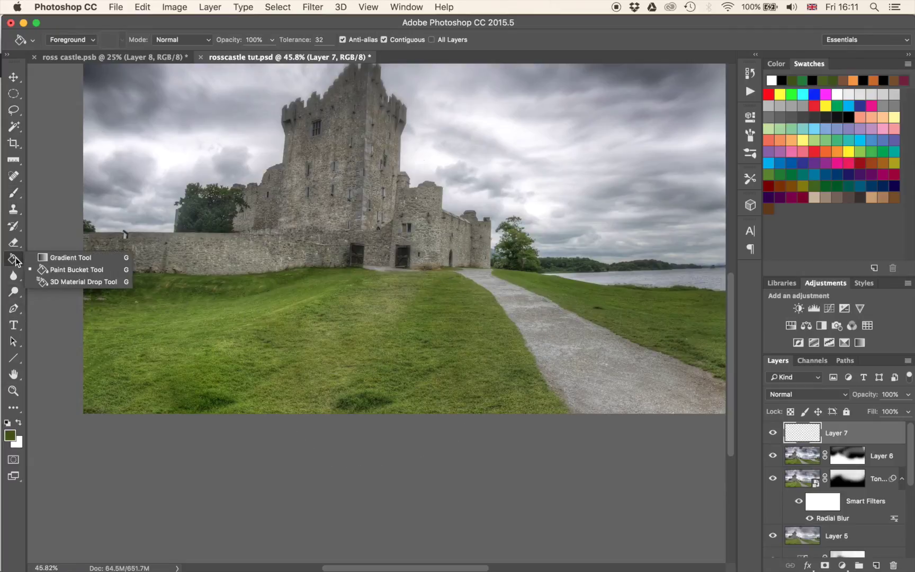
{"action": "left_click", "coordinate": [61, 271]}
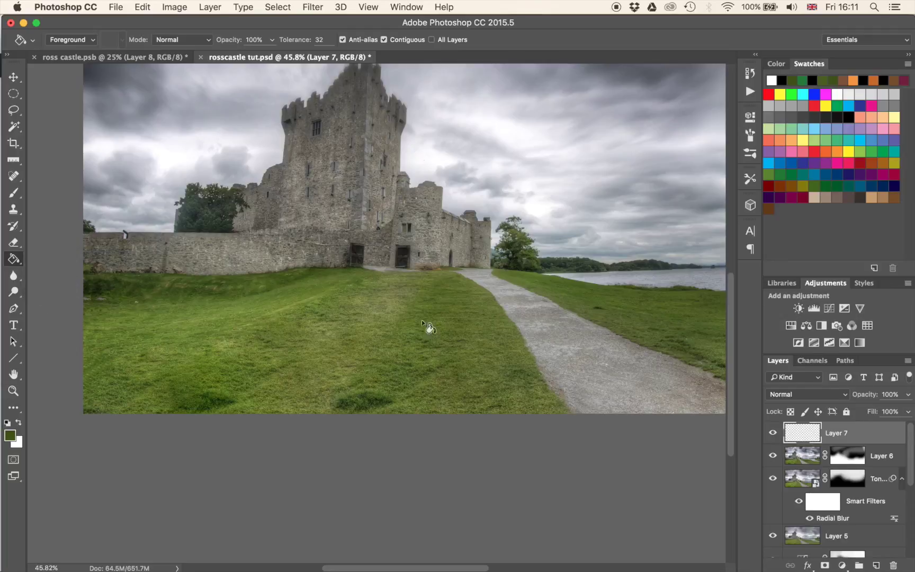
{"action": "left_click", "coordinate": [379, 388], "text": "alt"}
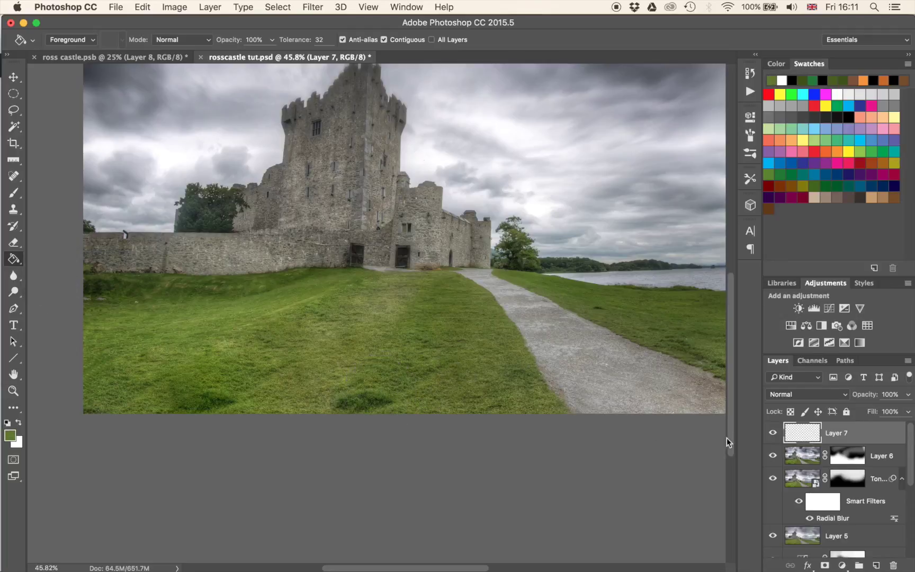
{"action": "left_click", "coordinate": [583, 350]}
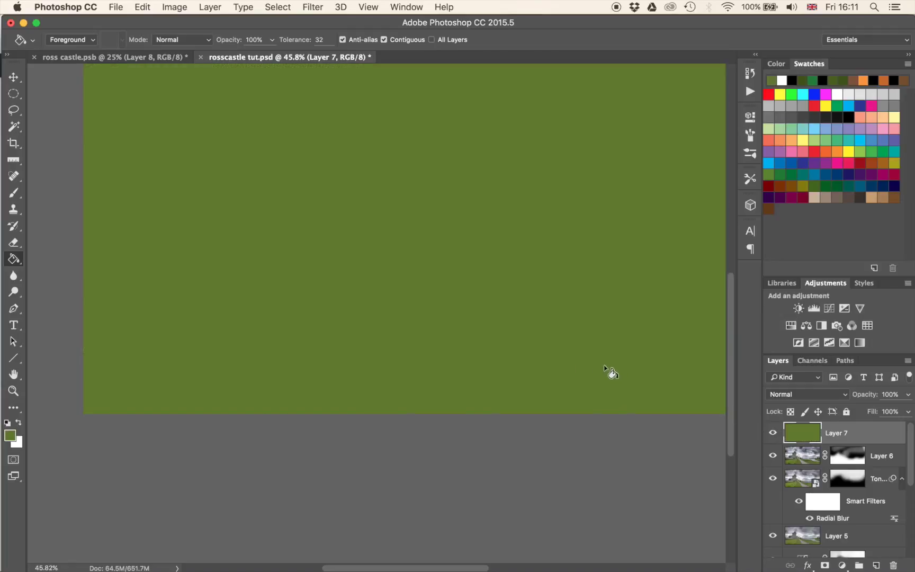
- Set the green layer's blend mode to Hue and add a layer mask inverted to black
{"action": "scroll", "coordinate": [598, 370], "scroll_direction": "down", "scroll_amount": 3}
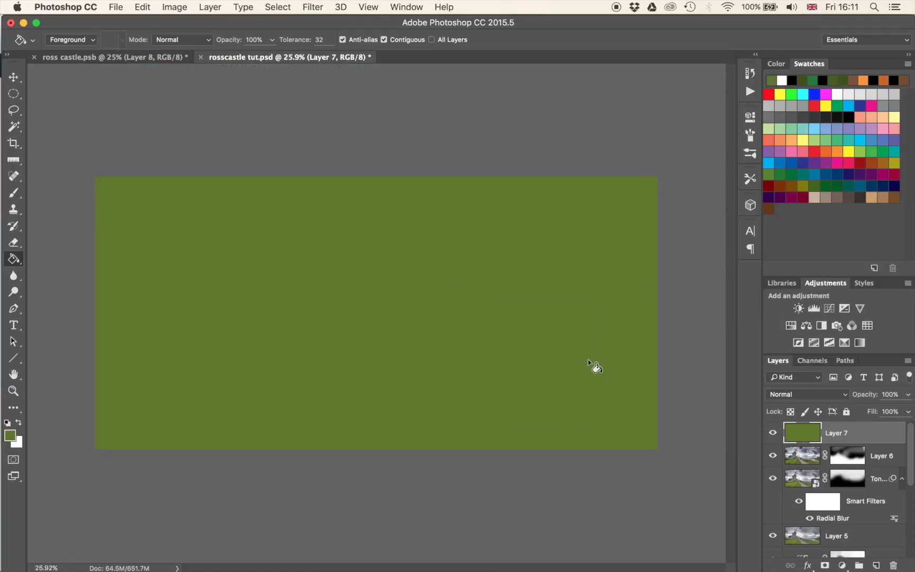
{"action": "left_click", "coordinate": [789, 398]}
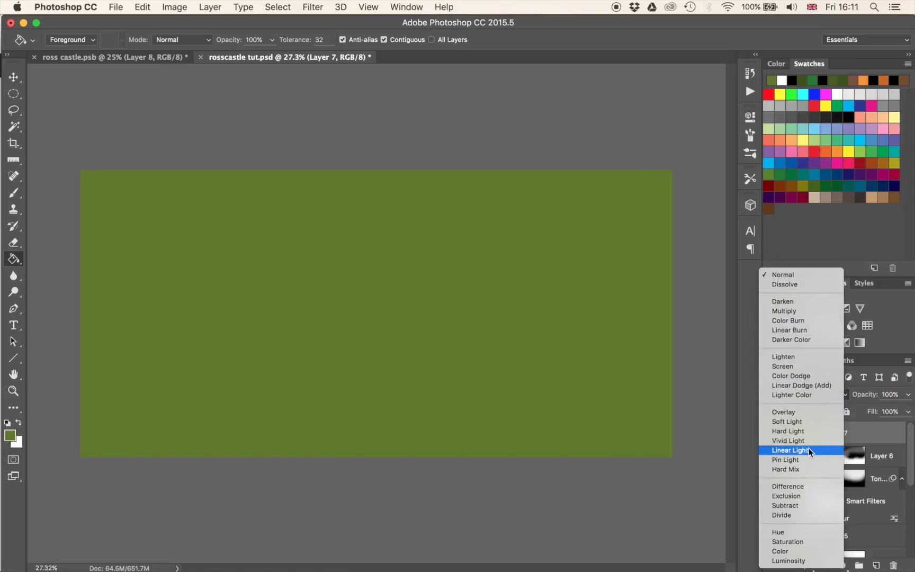
{"action": "left_click", "coordinate": [786, 532]}
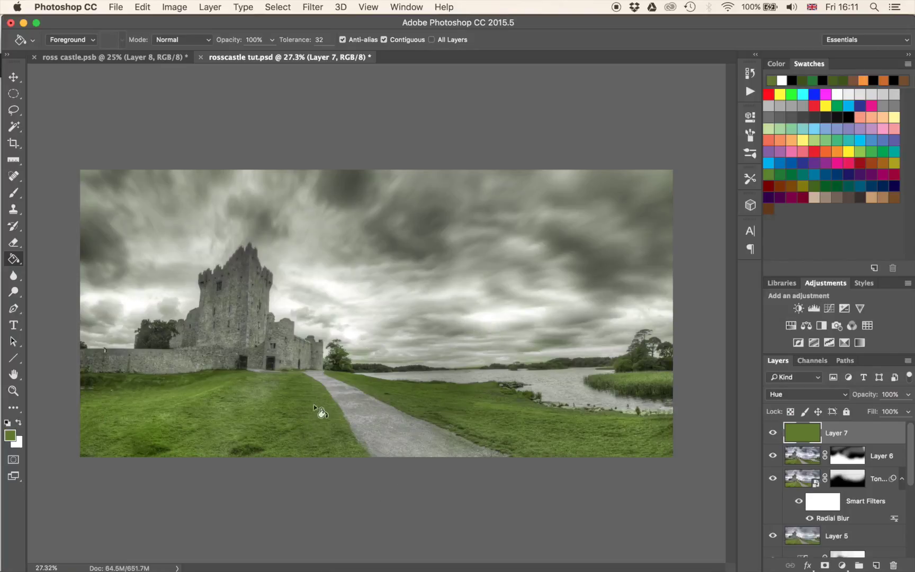
{"action": "left_click", "coordinate": [825, 565]}
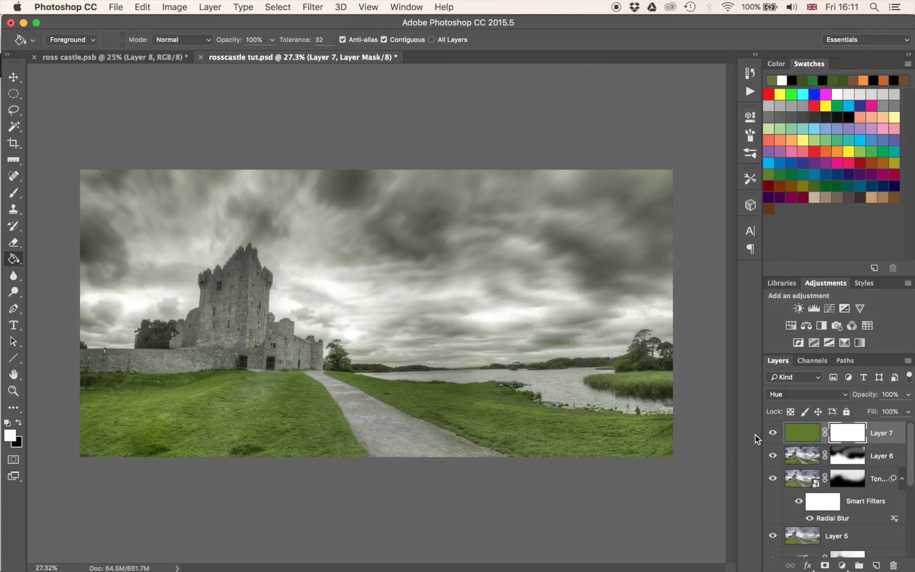
{"action": "key", "text": "super+i"}
- Paint white on the Layer 7 mask over the discoloured grass left of the path with a soft 1158 px brush at 50% opacity
{"action": "scroll", "coordinate": [276, 409], "scroll_direction": "up", "scroll_amount": 5}
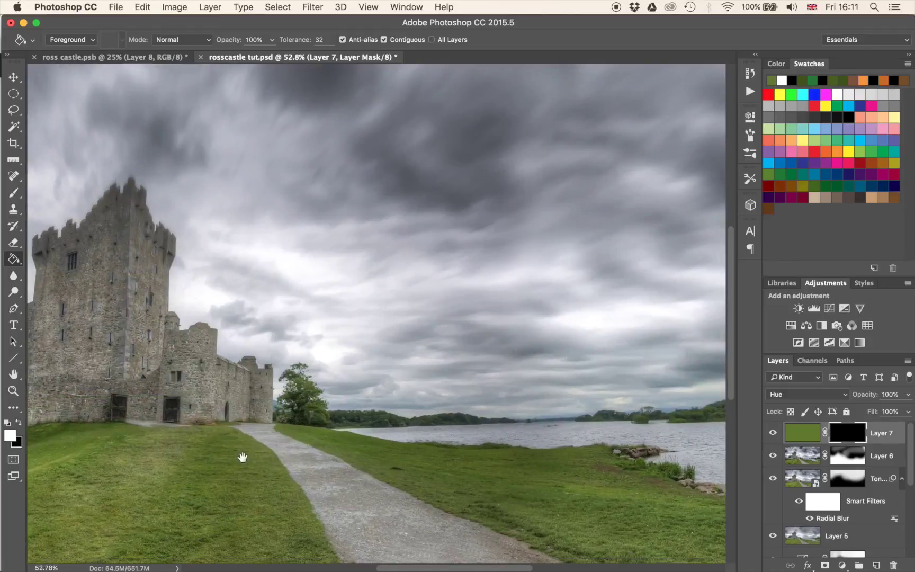
{"action": "left_click_drag", "start_coordinate": [245, 454], "coordinate": [467, 317]}
{"action": "key", "text": "b"}
{"action": "mouse_move", "coordinate": [399, 424]}
{"action": "left_mouse_down"}
{"action": "mouse_move", "coordinate": [336, 380]}
{"action": "mouse_move", "coordinate": [286, 386]}
{"action": "mouse_move", "coordinate": [333, 383]}
{"action": "left_mouse_up"}
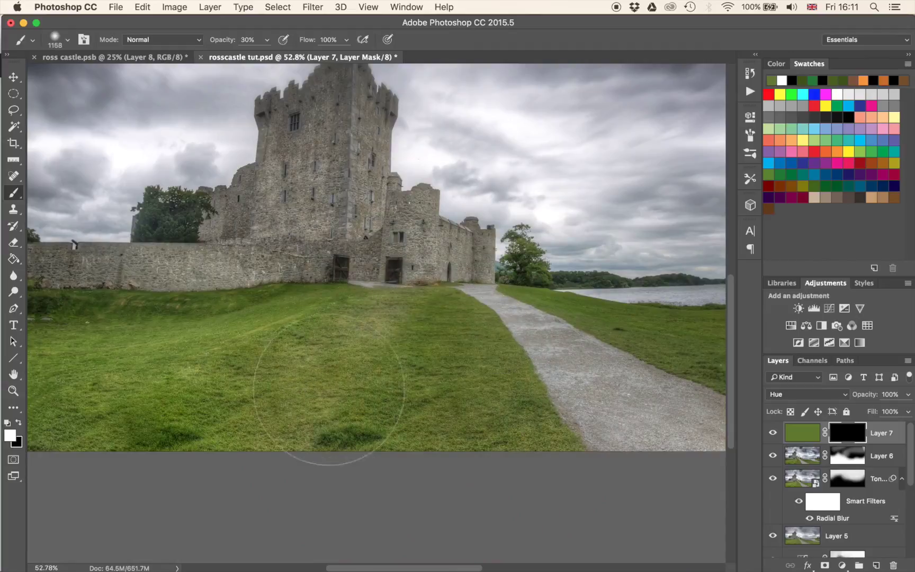
{"action": "key", "text": "5"}
{"action": "mouse_move", "coordinate": [329, 355]}
{"action": "left_mouse_down"}
{"action": "mouse_move", "coordinate": [318, 384]}
{"action": "mouse_move", "coordinate": [241, 383]}
{"action": "mouse_move", "coordinate": [321, 385]}
{"action": "left_mouse_up"}
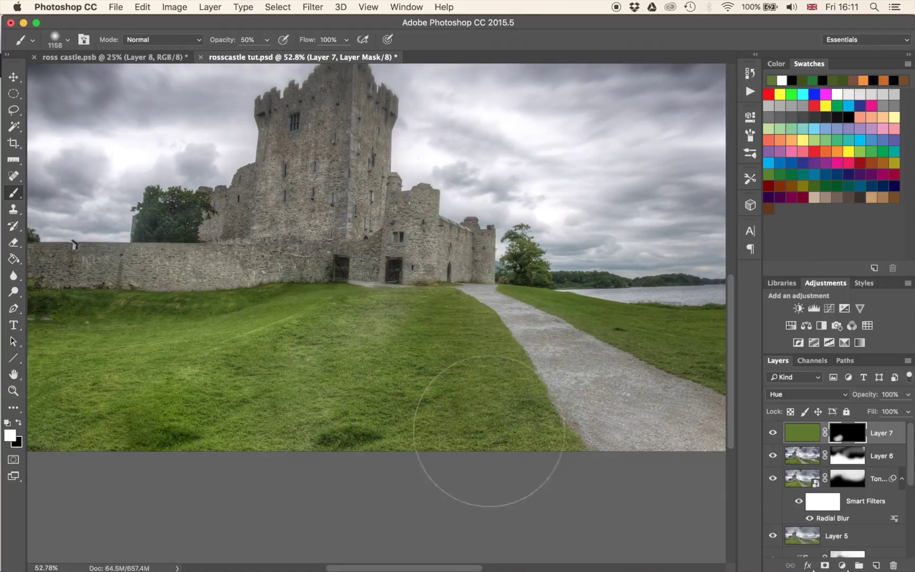
- Paint white on the Layer 7 mask over the grass right of the path and the lawn below the castle wall
{"action": "left_click_drag", "start_coordinate": [586, 388], "coordinate": [249, 403]}
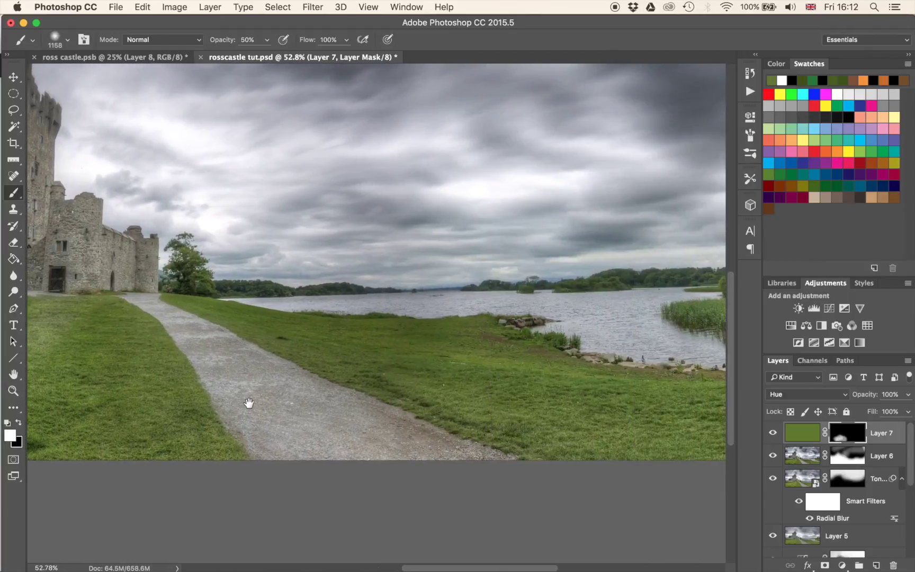
{"action": "scroll", "coordinate": [460, 429], "scroll_direction": "right", "scroll_amount": 10}
{"action": "mouse_move", "coordinate": [287, 338]}
{"action": "left_mouse_down"}
{"action": "mouse_move", "coordinate": [270, 348]}
{"action": "mouse_move", "coordinate": [289, 339]}
{"action": "left_mouse_up"}
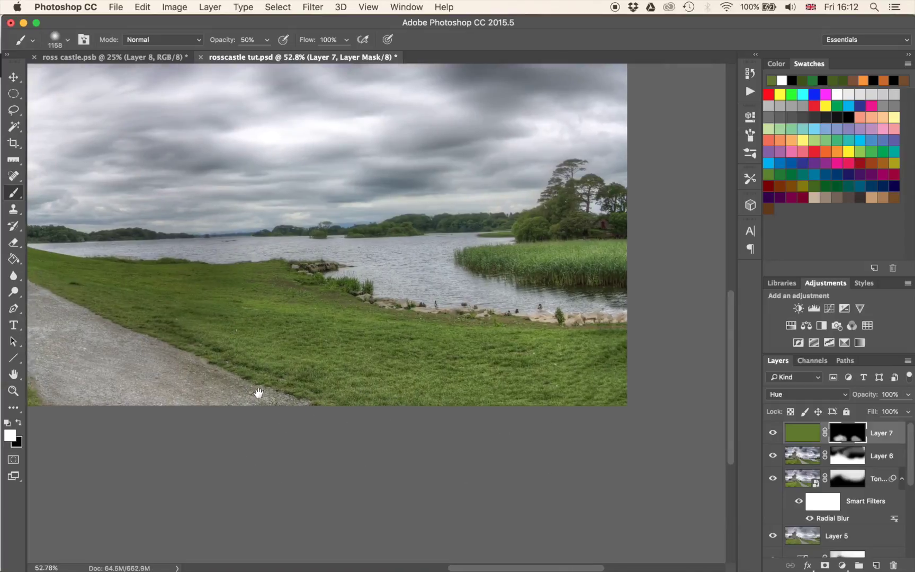
{"action": "scroll", "coordinate": [259, 392], "scroll_direction": "left", "scroll_amount": 15}
{"action": "scroll", "coordinate": [394, 406], "scroll_direction": "up", "scroll_amount": 3}
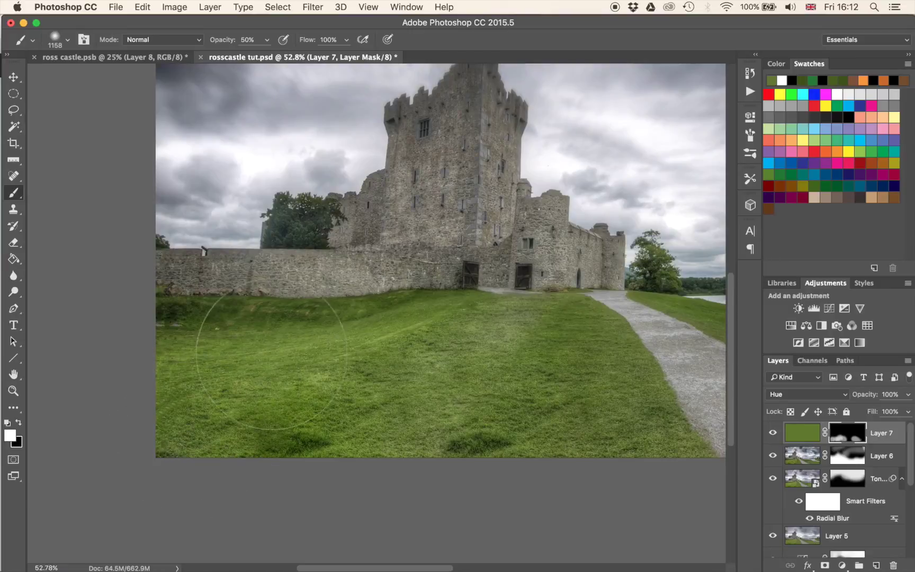
{"action": "mouse_move", "coordinate": [371, 349]}
{"action": "left_mouse_down"}
{"action": "mouse_move", "coordinate": [219, 341]}
{"action": "mouse_move", "coordinate": [262, 333]}
{"action": "left_mouse_up"}
- Toggle Layer 7's visibility to compare the grass colour with and without the green tint
{"action": "scroll", "coordinate": [497, 408], "scroll_direction": "down", "scroll_amount": 5}
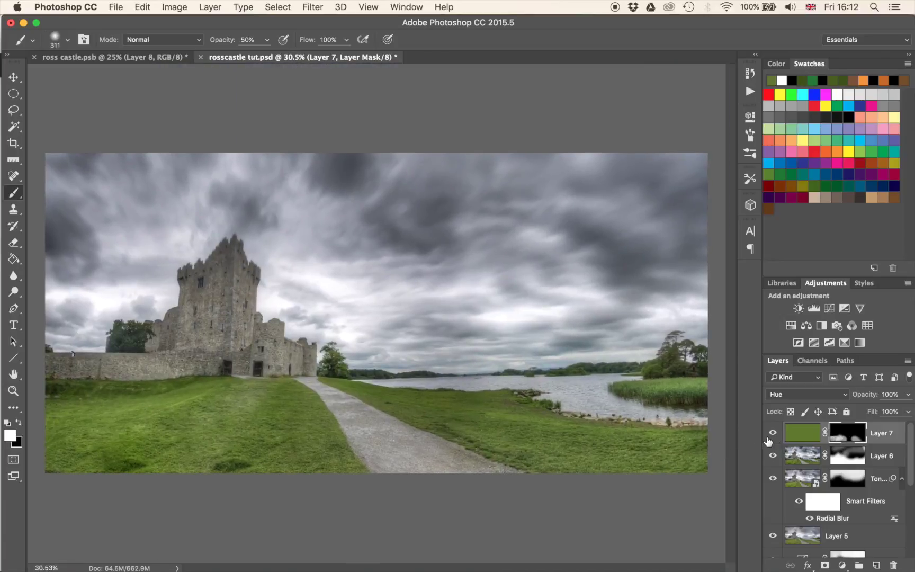
{"action": "left_click", "coordinate": [772, 433]}
{"action": "left_click", "coordinate": [772, 434]}
{"action": "left_click", "coordinate": [772, 434]}
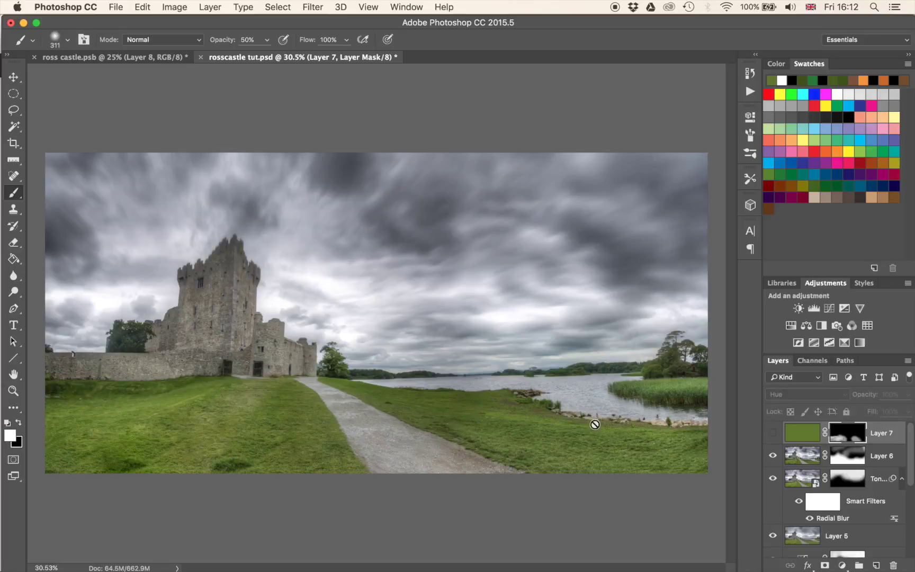
{"action": "left_click", "coordinate": [774, 437]}
{"action": "left_click", "coordinate": [774, 437]}
{"action": "left_click", "coordinate": [774, 437]}
{"action": "left_click", "coordinate": [773, 437]}
{"action": "left_click", "coordinate": [774, 436]}
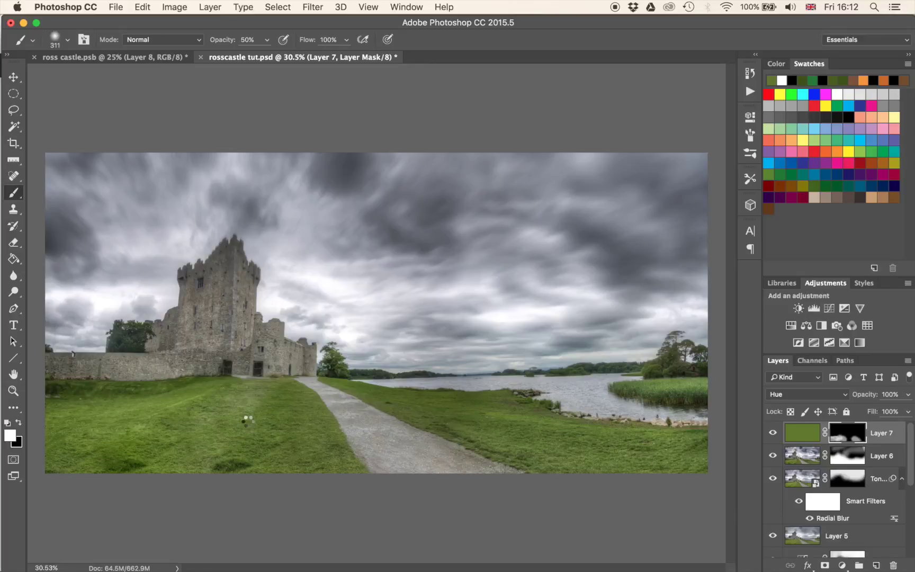
- Merge all visible layers into a new top layer and set its blend mode to Overlay
{"action": "key", "text": "super+shift+alt+n"}
{"action": "left_click", "coordinate": [774, 396]}
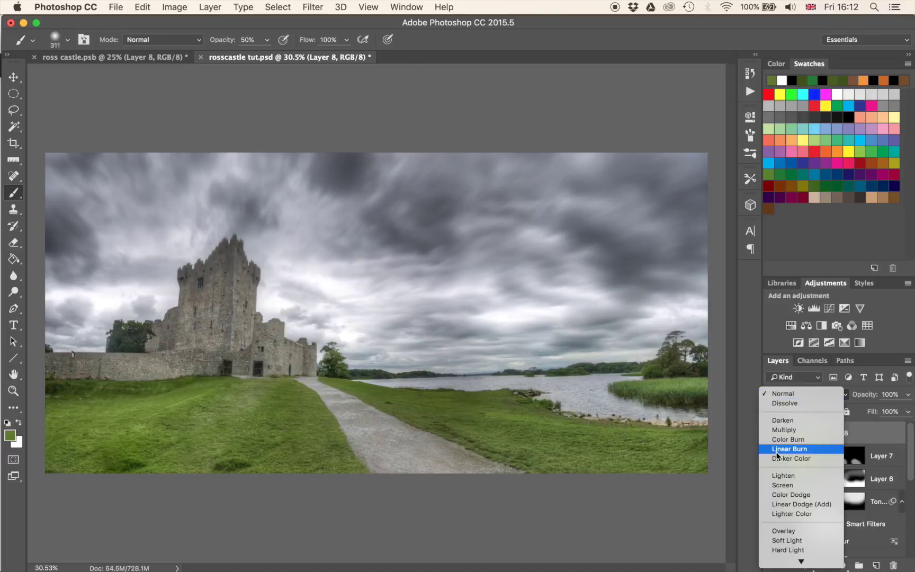
{"action": "left_click", "coordinate": [777, 485]}
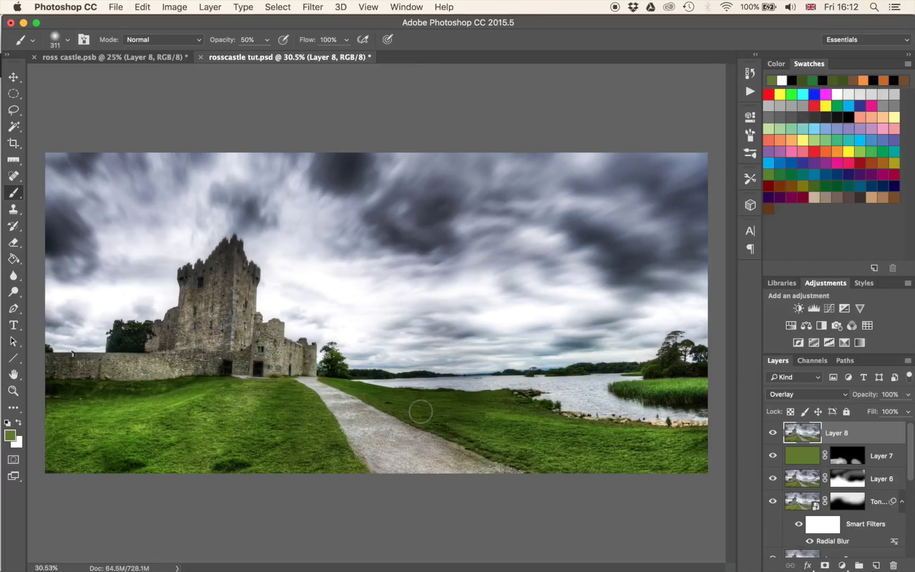
- Add a Curves adjustment clipped to Layer 8 and raise its darker midtones slightly
{"action": "left_click", "coordinate": [830, 309]}
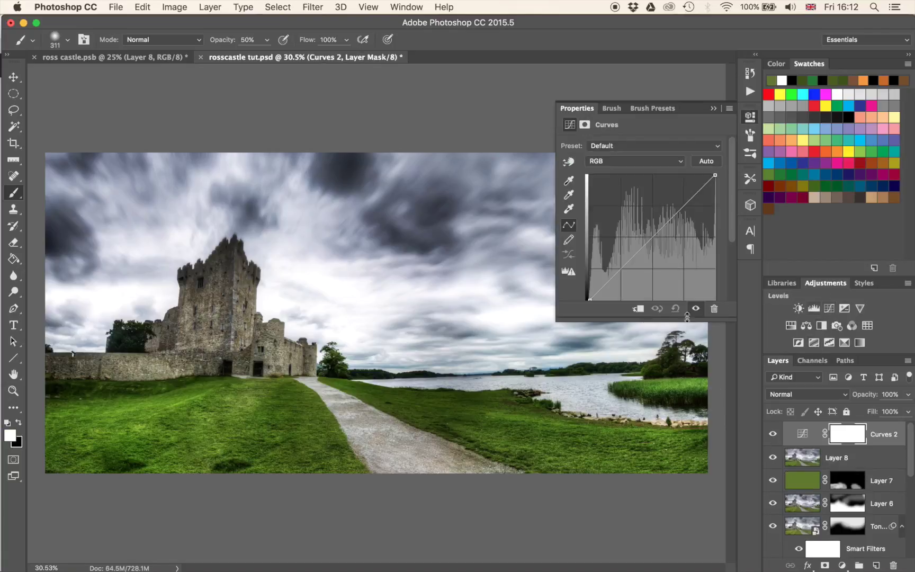
{"action": "left_click", "coordinate": [639, 309]}
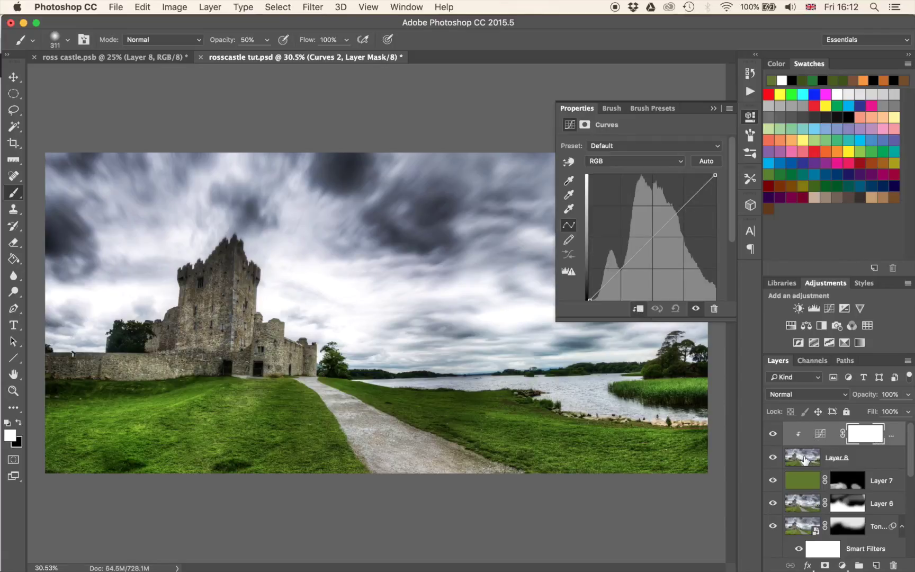
{"action": "mouse_move", "coordinate": [639, 247]}
{"action": "left_mouse_down"}
{"action": "mouse_move", "coordinate": [631, 233]}
{"action": "mouse_move", "coordinate": [635, 251]}
{"action": "left_mouse_up"}
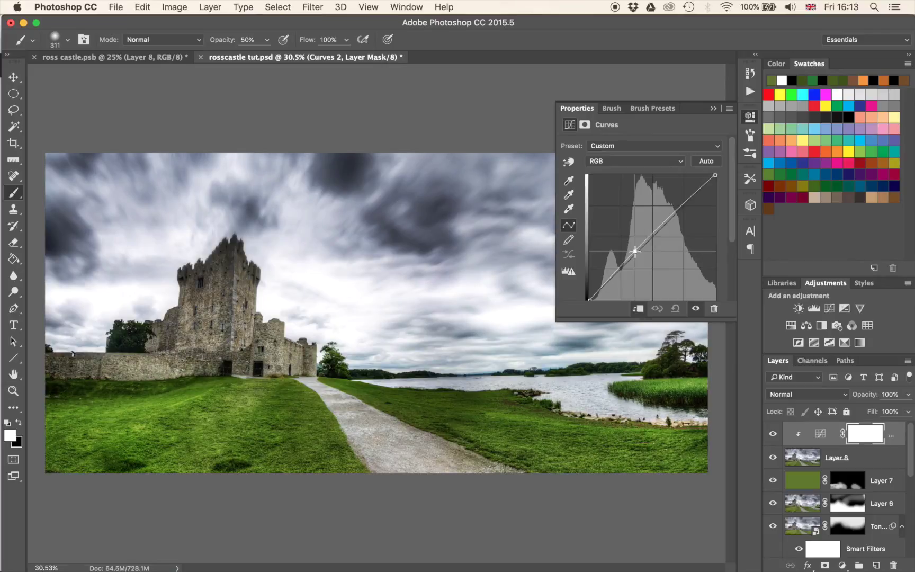
{"action": "left_click", "coordinate": [713, 108]}
- Add a white layer mask to Layer 8, inverting it briefly to compare the image without the Overlay effect
{"action": "left_click", "coordinate": [808, 458]}
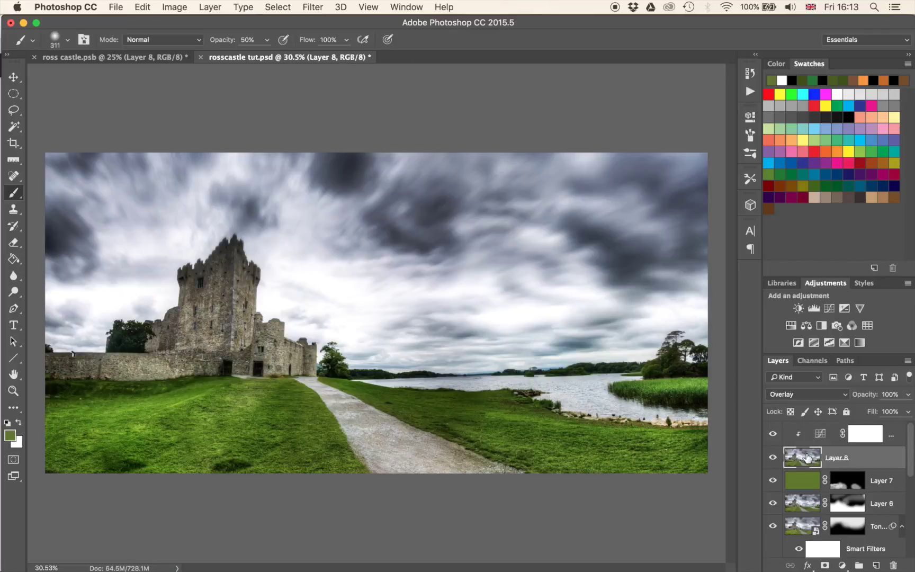
{"action": "left_click", "coordinate": [825, 566]}
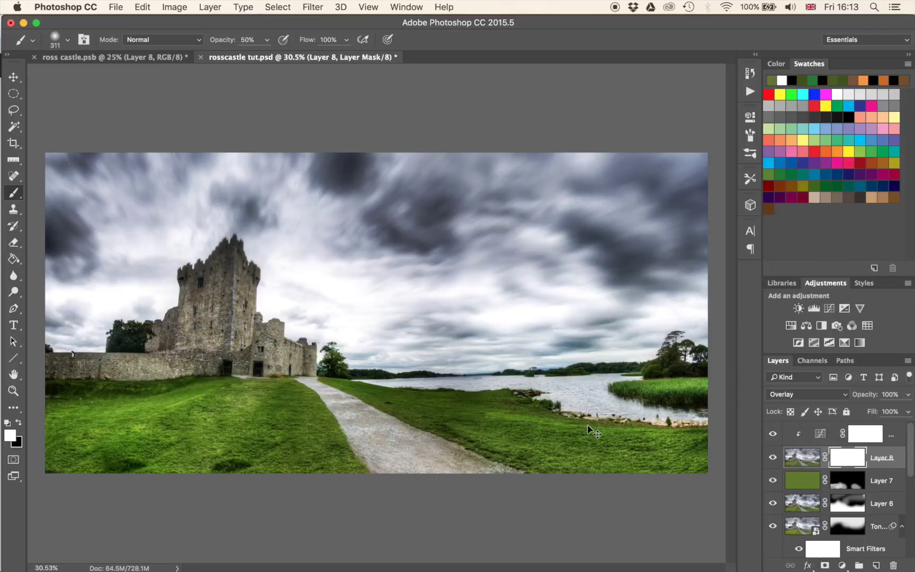
{"action": "key", "text": "super+i"}
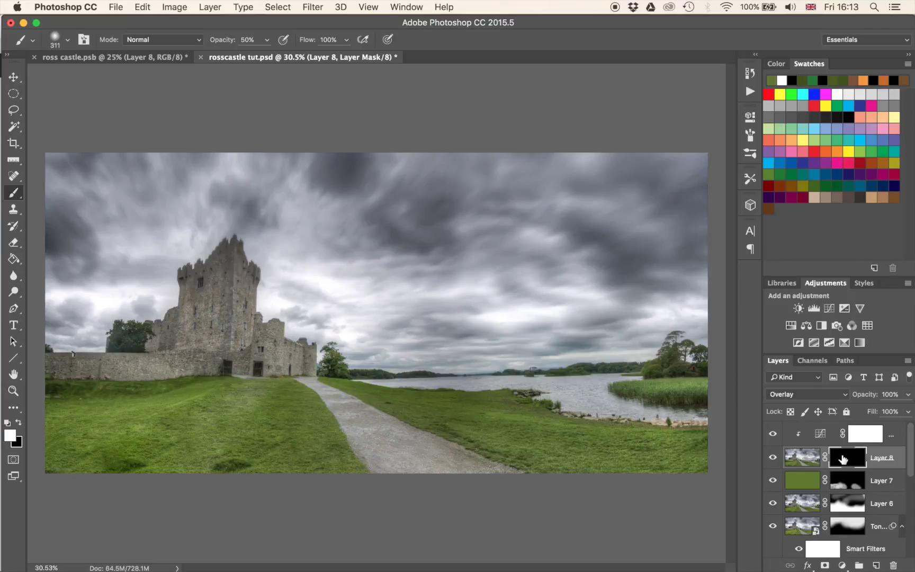
{"action": "key", "text": "super+i"}
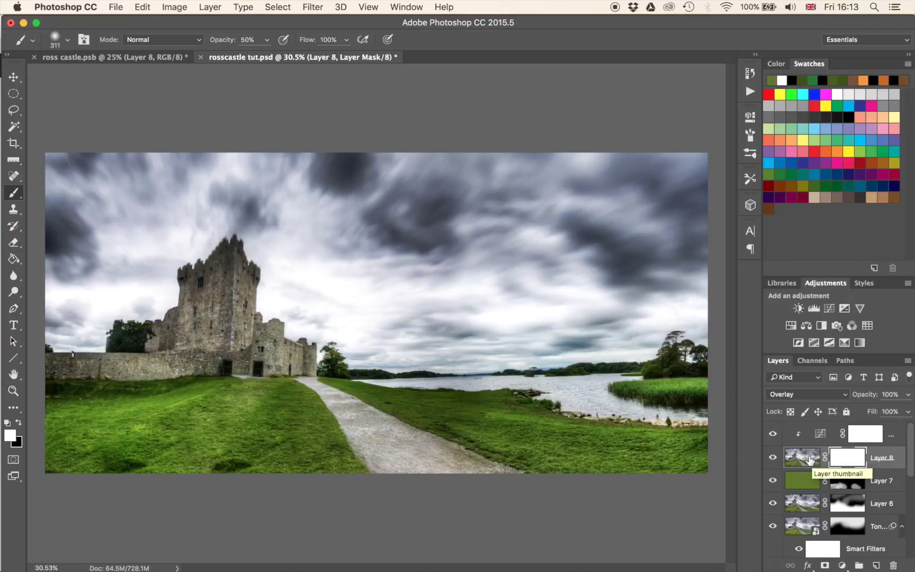
- Add a Hue/Saturation adjustment clipped to Layer 8 with Saturation set to -31
{"action": "left_click", "coordinate": [792, 326]}
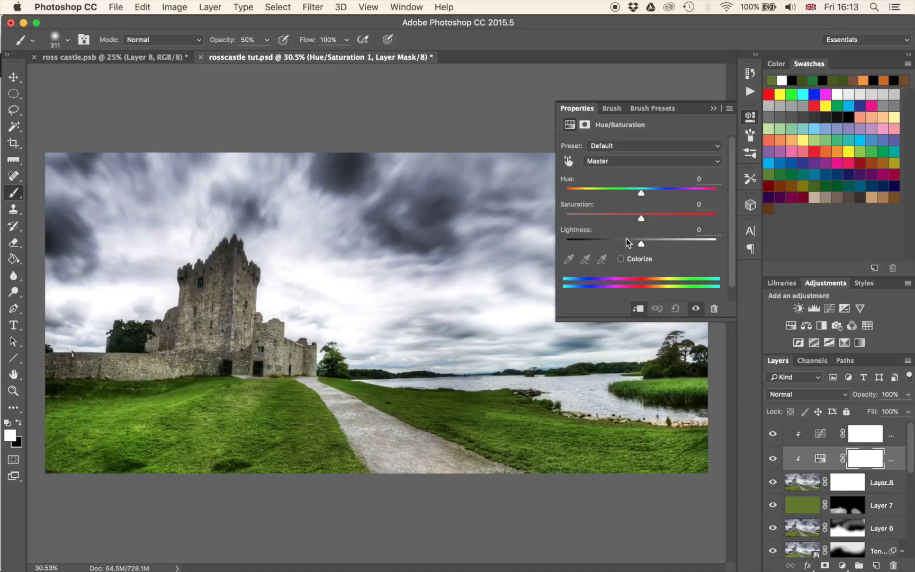
{"action": "left_click_drag", "start_coordinate": [642, 221], "coordinate": [616, 222]}
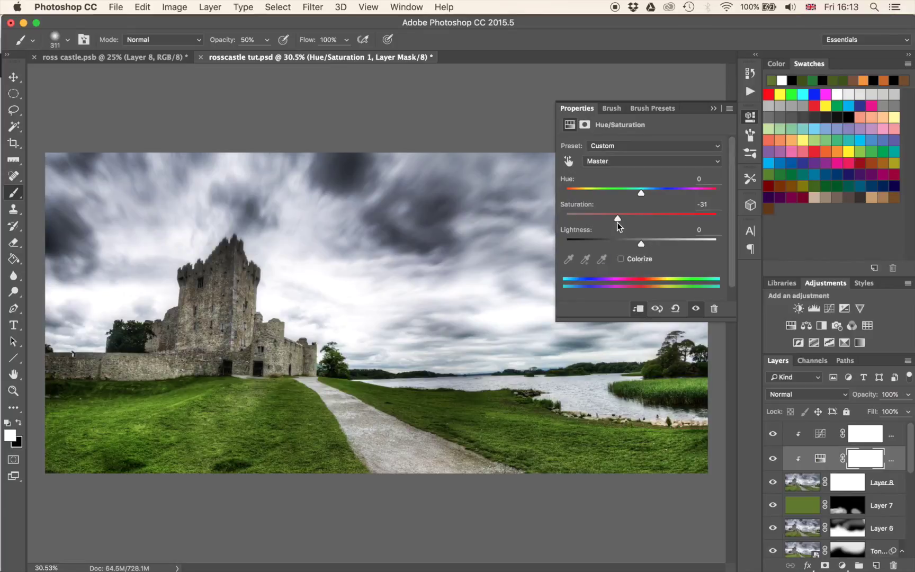
{"action": "left_click", "coordinate": [714, 109]}
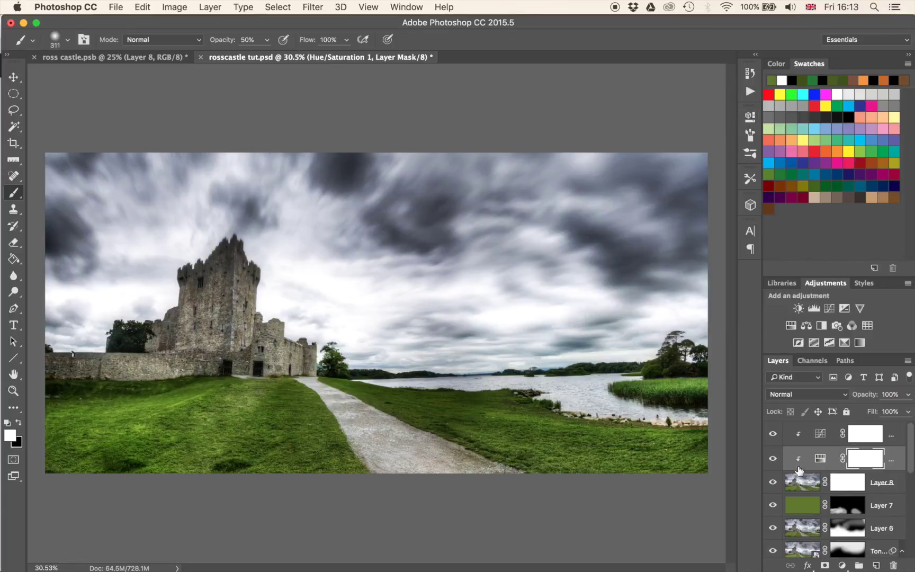
- Invert the Layer 8 mask to black and paint white over the grass and reeds with a soft 537 px brush at 50% opacity
{"action": "left_click", "coordinate": [846, 482]}
{"action": "key", "text": "super+i"}
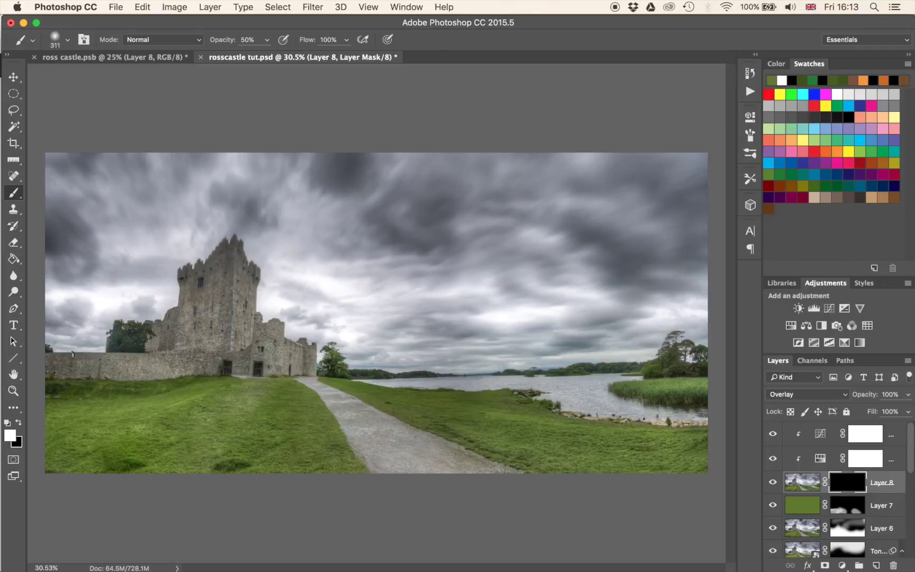
{"action": "left_click_drag", "start_coordinate": [186, 435], "coordinate": [300, 426]}
{"action": "mouse_move", "coordinate": [286, 424]}
{"action": "left_mouse_down"}
{"action": "mouse_move", "coordinate": [82, 453]}
{"action": "mouse_move", "coordinate": [41, 429]}
{"action": "mouse_move", "coordinate": [159, 466]}
{"action": "left_mouse_up"}
{"action": "left_click_drag", "start_coordinate": [490, 419], "coordinate": [466, 419]}
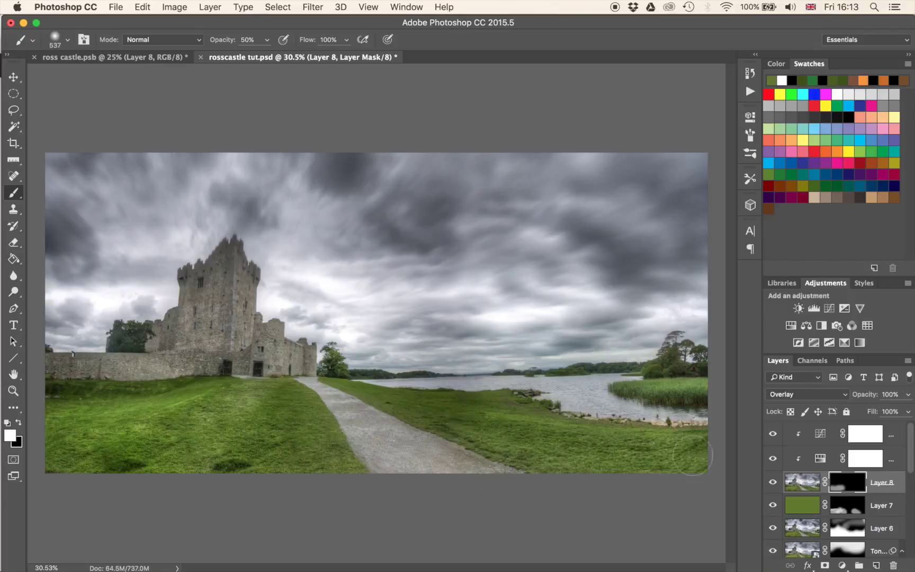
{"action": "mouse_move", "coordinate": [539, 427]}
{"action": "left_mouse_down"}
{"action": "mouse_move", "coordinate": [521, 416]}
{"action": "mouse_move", "coordinate": [404, 415]}
{"action": "mouse_move", "coordinate": [438, 406]}
{"action": "mouse_move", "coordinate": [397, 408]}
{"action": "left_mouse_up"}
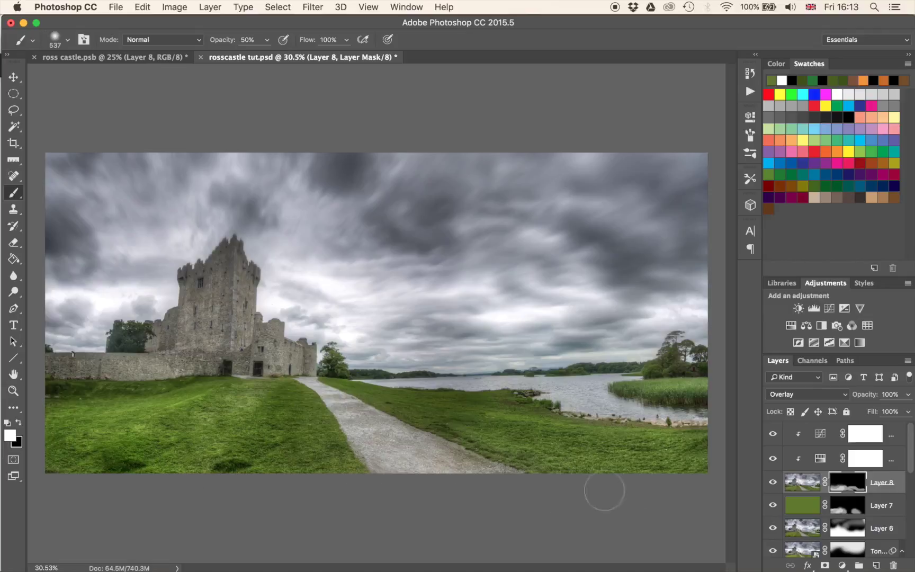
{"action": "mouse_move", "coordinate": [663, 395]}
{"action": "left_mouse_down"}
{"action": "mouse_move", "coordinate": [715, 398]}
{"action": "mouse_move", "coordinate": [659, 392]}
{"action": "mouse_move", "coordinate": [713, 413]}
{"action": "left_mouse_up"}
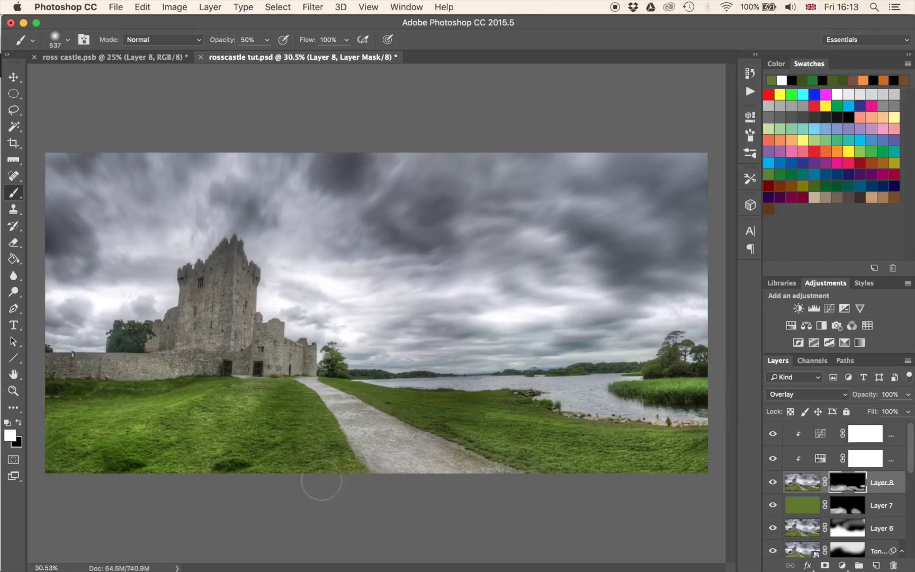
- Disable and re-enable the Layer 8 mask several times to compare the full Overlay effect with the masked version
{"action": "left_click", "coordinate": [845, 487], "text": "shift"}
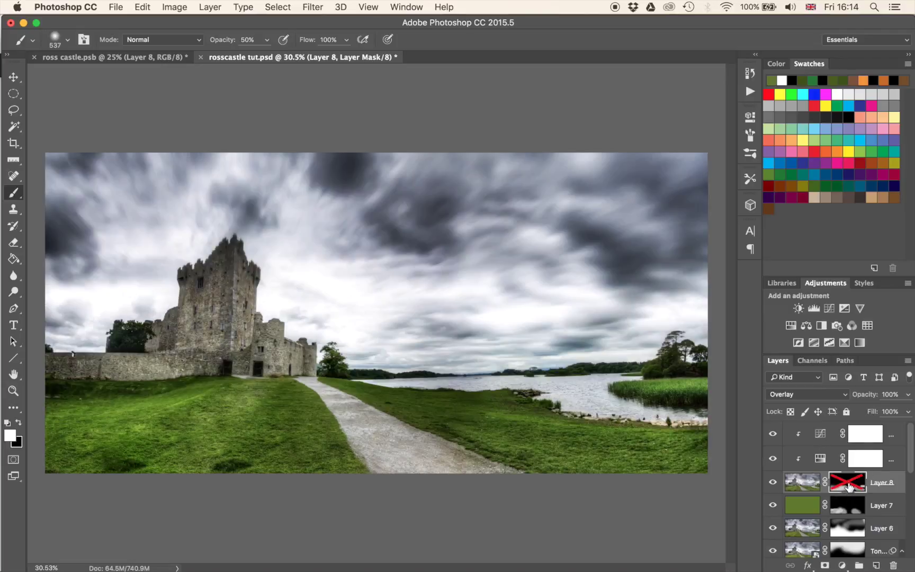
{"action": "left_click", "coordinate": [849, 486], "text": "shift"}
{"action": "left_click", "coordinate": [852, 486], "text": "shift"}
{"action": "left_click", "coordinate": [854, 487], "text": "shift"}
{"action": "left_click", "coordinate": [856, 486], "text": "shift"}
{"action": "left_click", "coordinate": [859, 487], "text": "shift"}
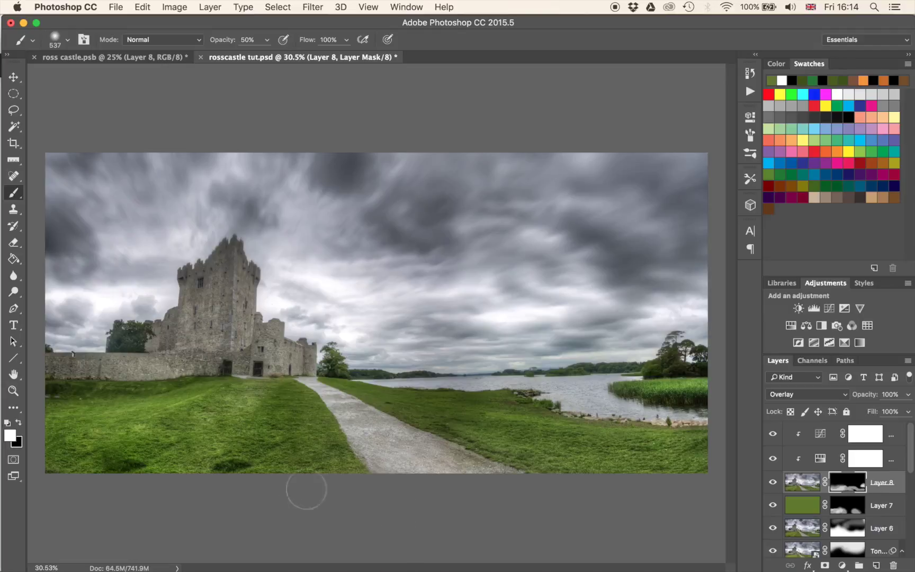
- Add a Curves adjustment directly above Layer 8, clipped to it, and pull its midtones down to darken
{"action": "left_click", "coordinate": [829, 309]}
{"action": "left_click_drag", "start_coordinate": [659, 274], "coordinate": [658, 252]}
{"action": "left_click", "coordinate": [713, 109]}
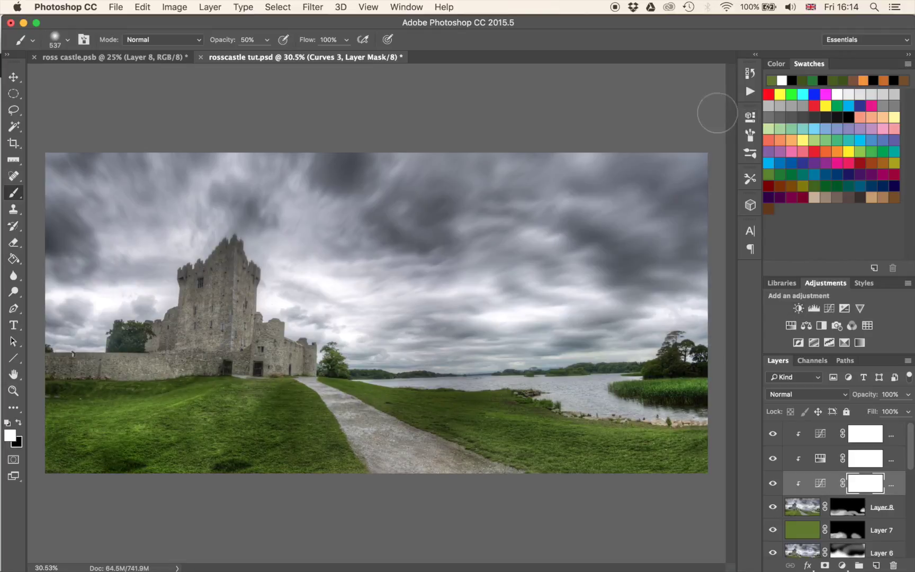
- Invert the new Curves mask to black and paint white over parts of the foreground grass with a soft 1218 px brush at 30% opacity
{"action": "key", "text": "super+i"}
{"action": "left_click_drag", "start_coordinate": [266, 427], "coordinate": [297, 427], "text": "ctrl+alt"}
{"action": "key", "text": "3"}
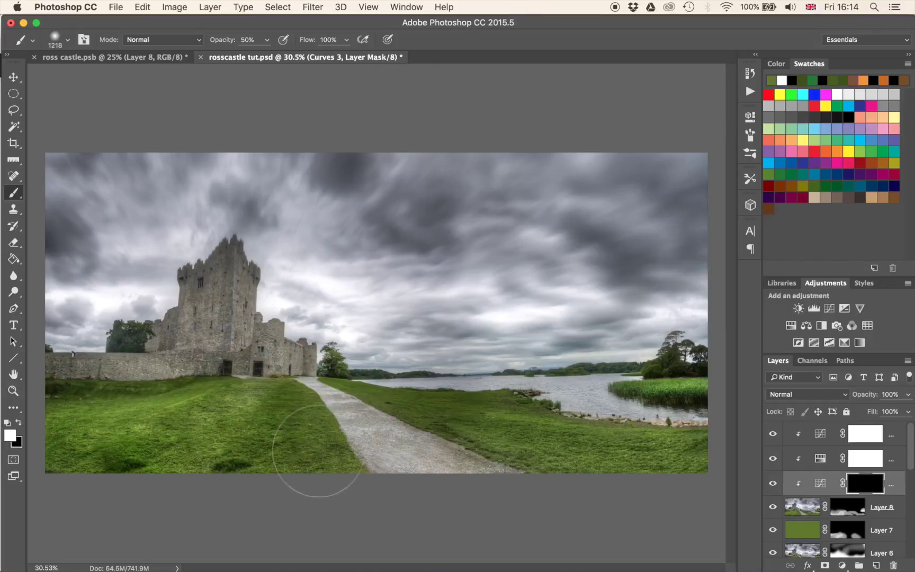
{"action": "mouse_move", "coordinate": [234, 411]}
{"action": "left_mouse_down"}
{"action": "mouse_move", "coordinate": [254, 410]}
{"action": "mouse_move", "coordinate": [201, 394]}
{"action": "mouse_move", "coordinate": [133, 474]}
{"action": "mouse_move", "coordinate": [227, 418]}
{"action": "mouse_move", "coordinate": [265, 413]}
{"action": "mouse_move", "coordinate": [244, 411]}
{"action": "mouse_move", "coordinate": [310, 413]}
{"action": "left_mouse_up"}
{"action": "mouse_move", "coordinate": [589, 475]}
{"action": "left_mouse_down"}
{"action": "mouse_move", "coordinate": [633, 486]}
{"action": "mouse_move", "coordinate": [526, 480]}
{"action": "mouse_move", "coordinate": [702, 463]}
{"action": "left_mouse_up"}
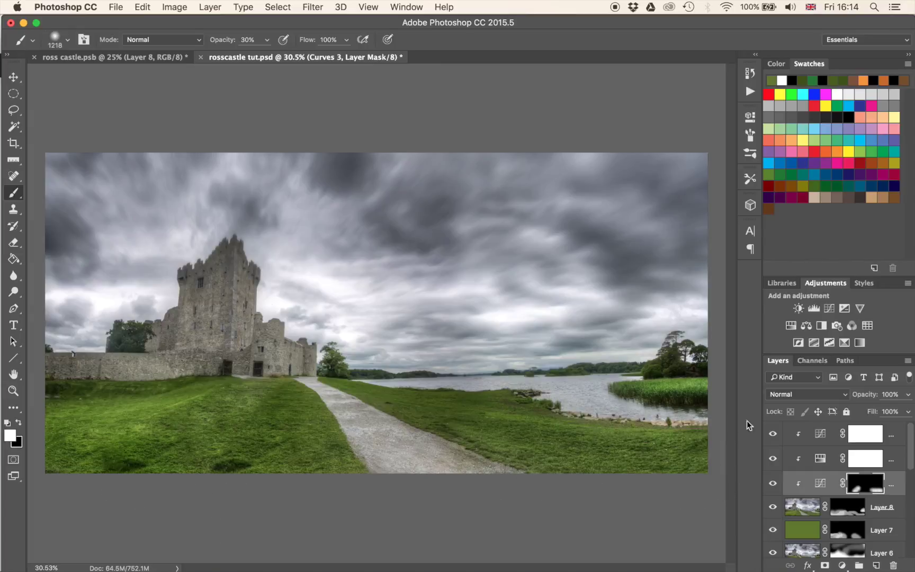
- Reopen the grass-darkening Curves adjustment and pull its midtone point slightly further from the diagonal to deepen the effect
{"action": "left_click", "coordinate": [821, 434]}
{"action": "double_click", "coordinate": [821, 483]}
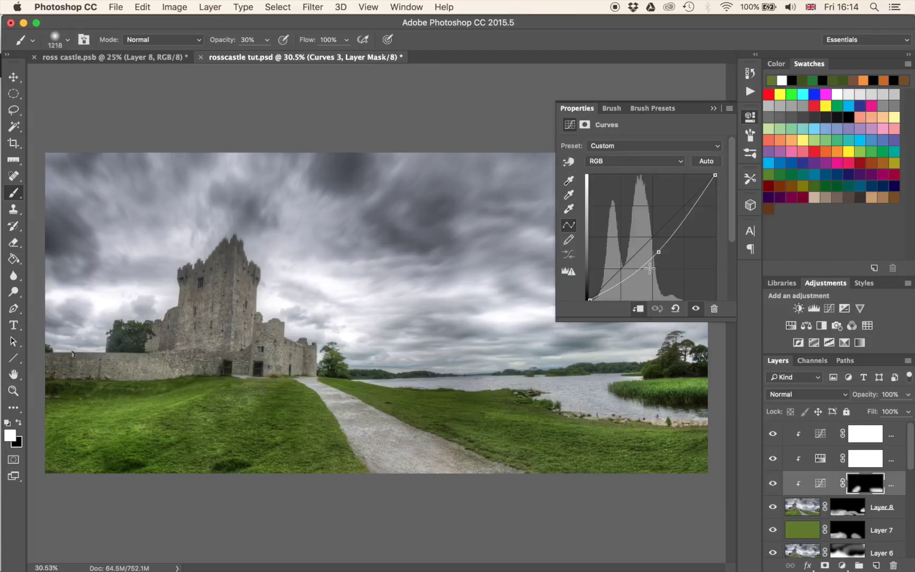
{"action": "left_click_drag", "start_coordinate": [661, 255], "coordinate": [664, 253]}
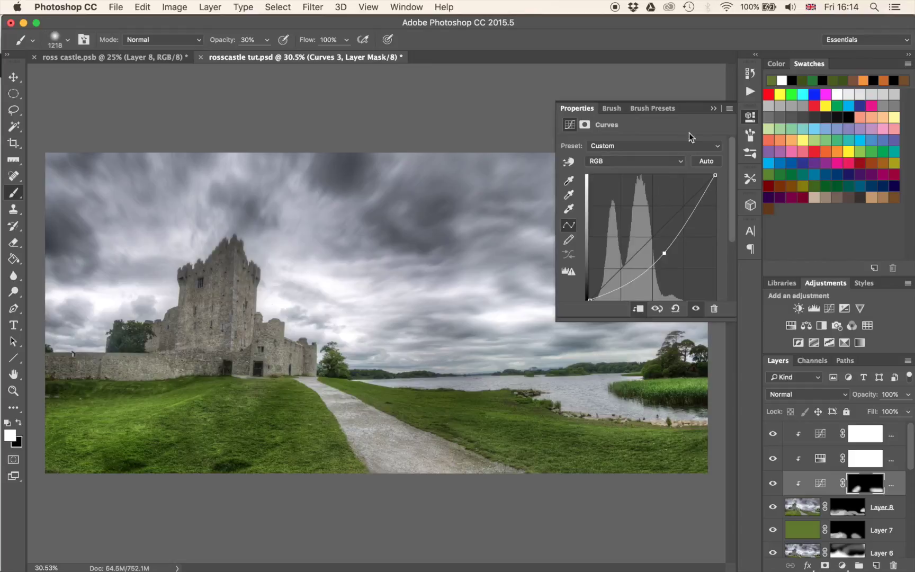
{"action": "left_click", "coordinate": [749, 117]}
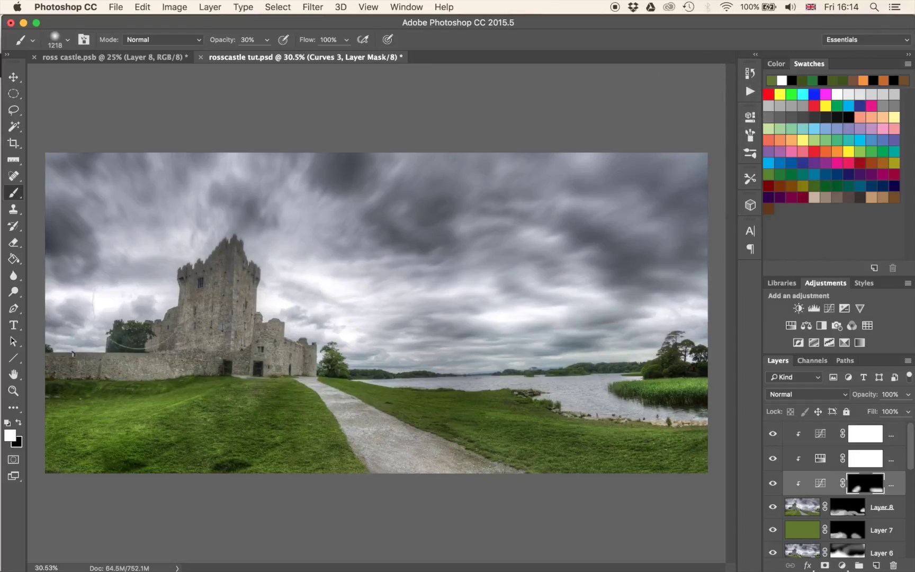
- Add another Curves adjustment with raised midtones and release its clipping so it brightens the whole image
{"action": "left_click", "coordinate": [829, 308]}
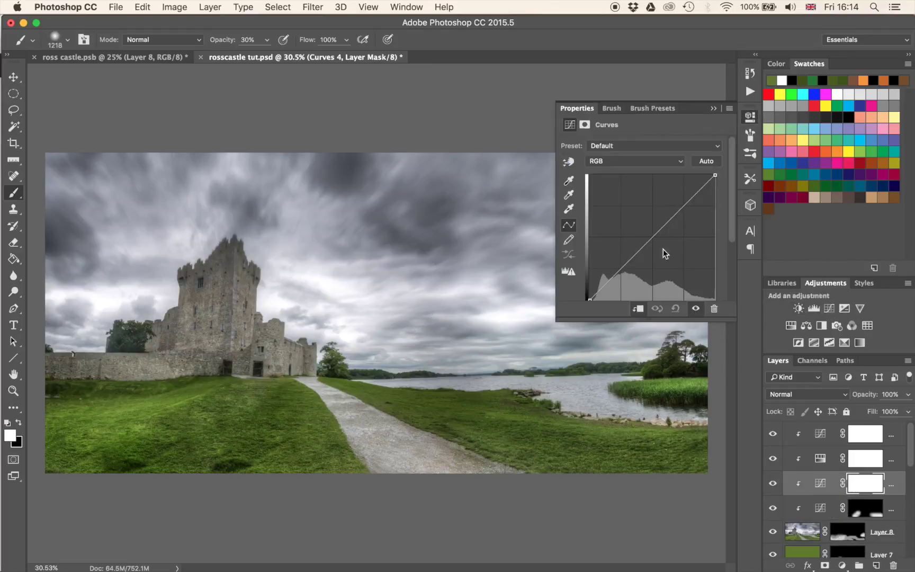
{"action": "left_click_drag", "start_coordinate": [648, 239], "coordinate": [636, 225]}
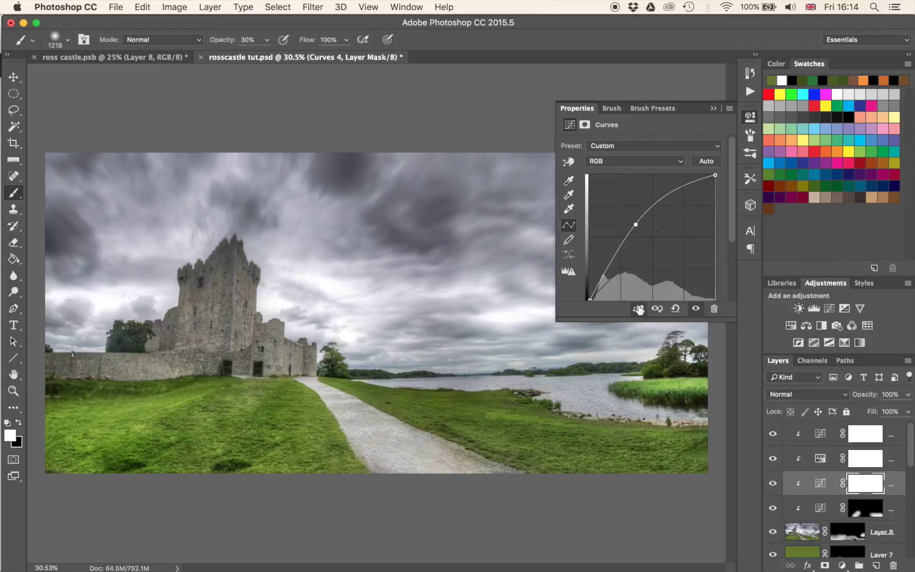
{"action": "left_click", "coordinate": [638, 308]}
{"action": "mouse_move", "coordinate": [636, 225]}
{"action": "left_mouse_down"}
{"action": "mouse_move", "coordinate": [653, 239]}
{"action": "mouse_move", "coordinate": [646, 222]}
{"action": "left_mouse_up"}
{"action": "left_click", "coordinate": [714, 109]}
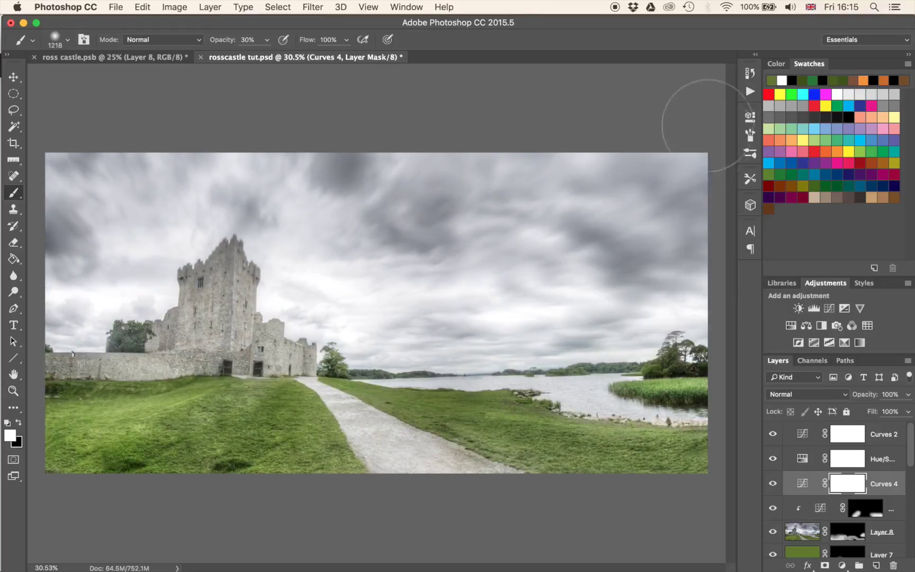
- Move Curves 4 to the top of the layer stack and clip the Hue/Saturation and Curves 2 adjustments back to Layer 8
{"action": "left_click_drag", "start_coordinate": [843, 487], "coordinate": [831, 428]}
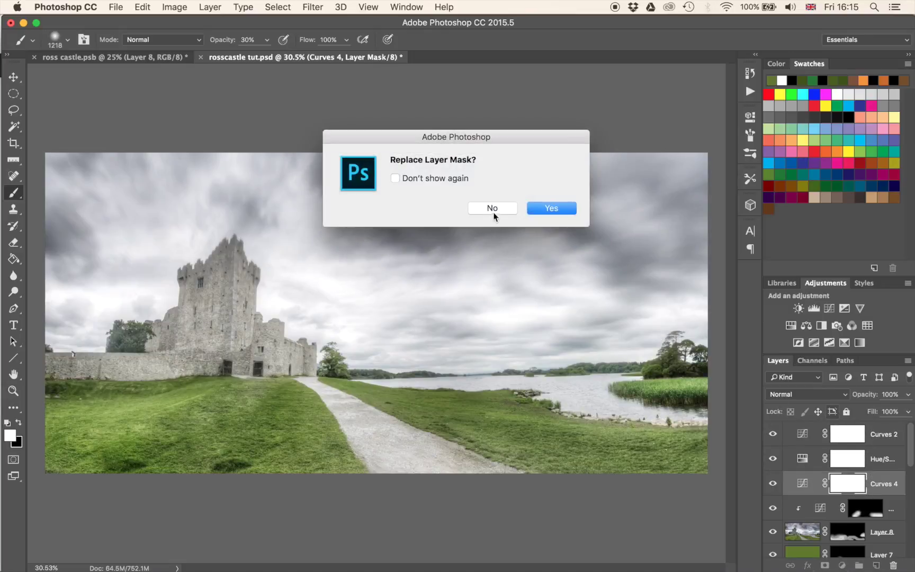
{"action": "left_click", "coordinate": [497, 207]}
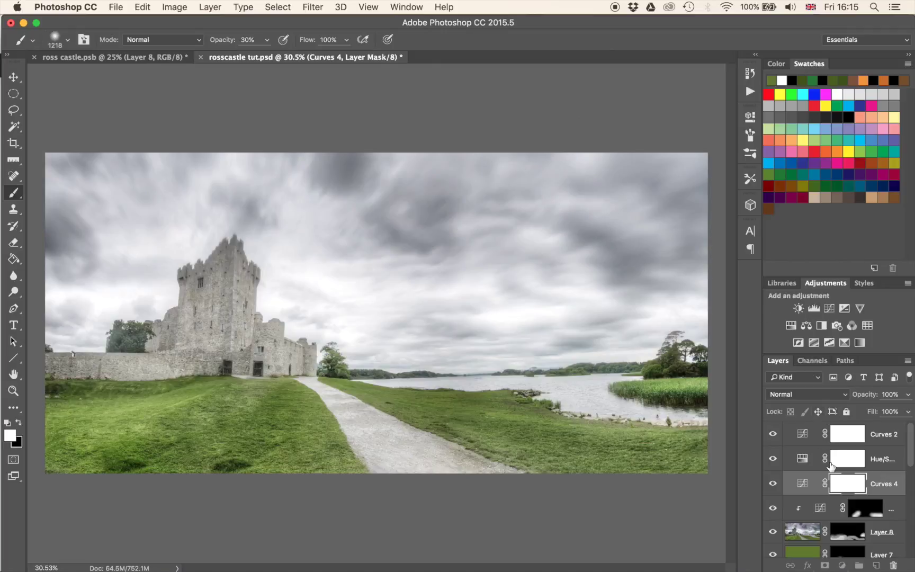
{"action": "left_click_drag", "start_coordinate": [881, 493], "coordinate": [885, 427]}
{"action": "left_click", "coordinate": [847, 491]}
{"action": "key", "text": "super+alt+g"}
{"action": "left_click", "coordinate": [844, 460]}
{"action": "key", "text": "super+alt+g"}
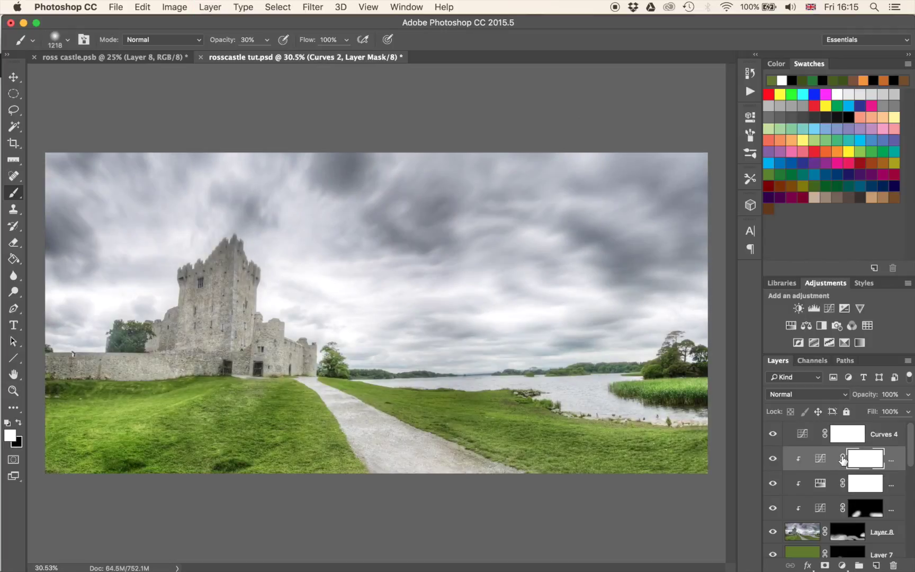
- In the blending options of Curves 4, split the Underlying Layer shadow slider of Blend If to 80 / 255
{"action": "left_click", "coordinate": [773, 434]}
{"action": "left_click", "coordinate": [774, 435]}
{"action": "left_click", "coordinate": [847, 437]}
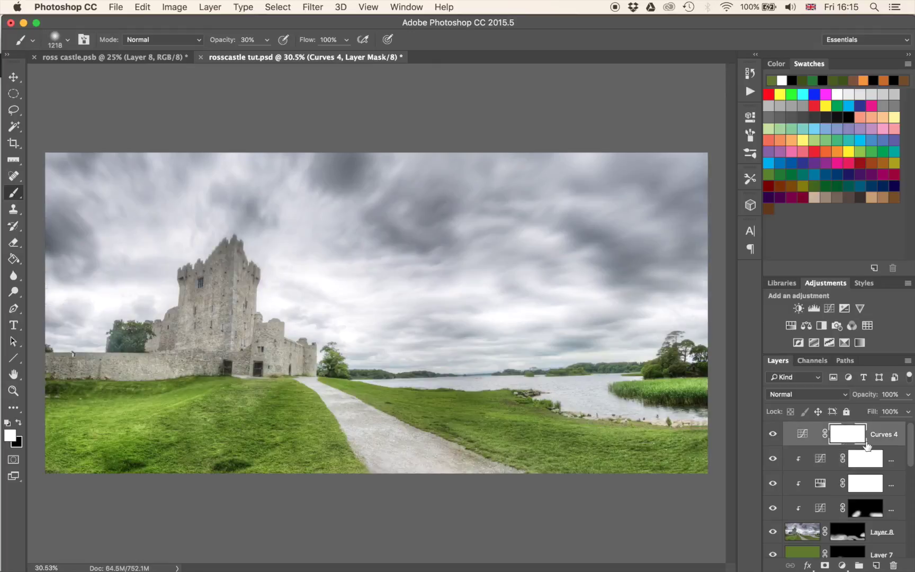
{"action": "double_click", "coordinate": [883, 447]}
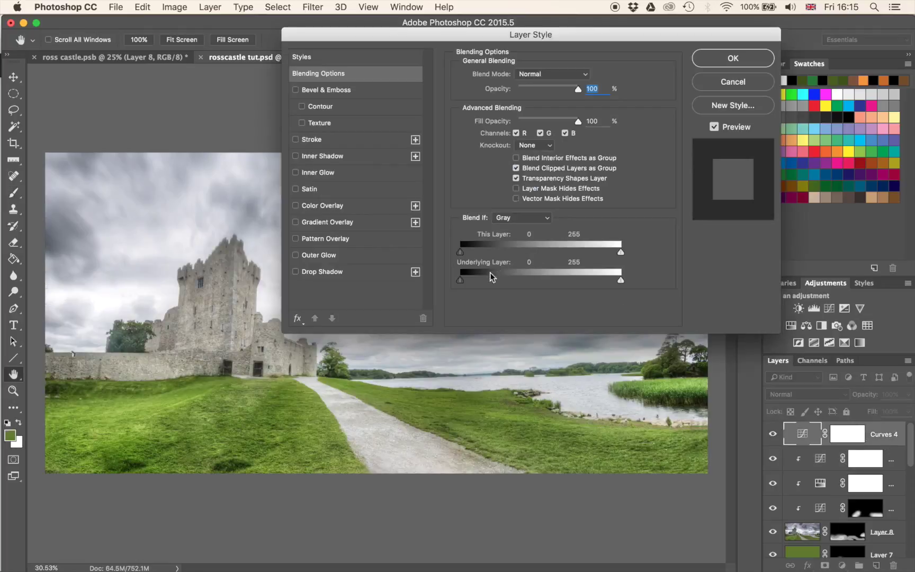
{"action": "left_click_drag", "start_coordinate": [381, 40], "coordinate": [556, 29]}
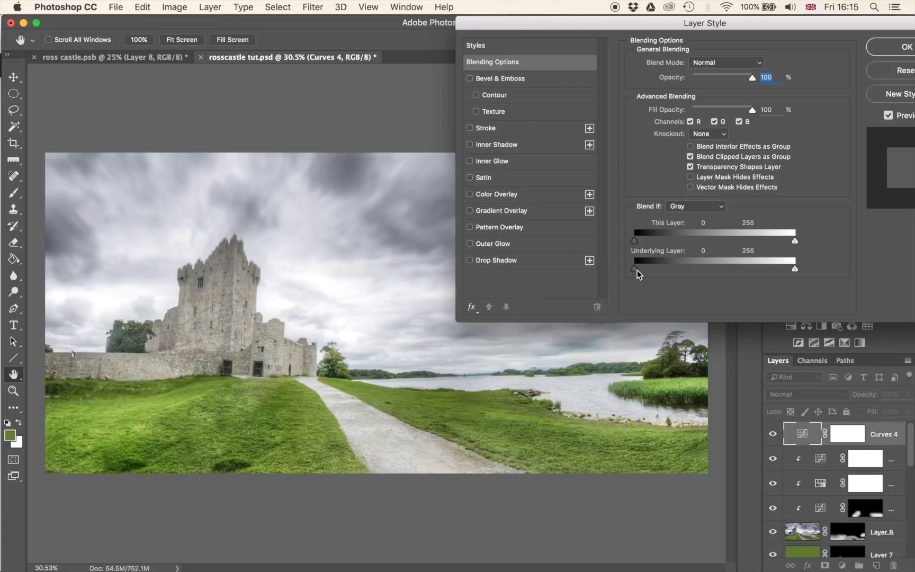
{"action": "left_click_drag", "start_coordinate": [635, 273], "coordinate": [804, 276]}
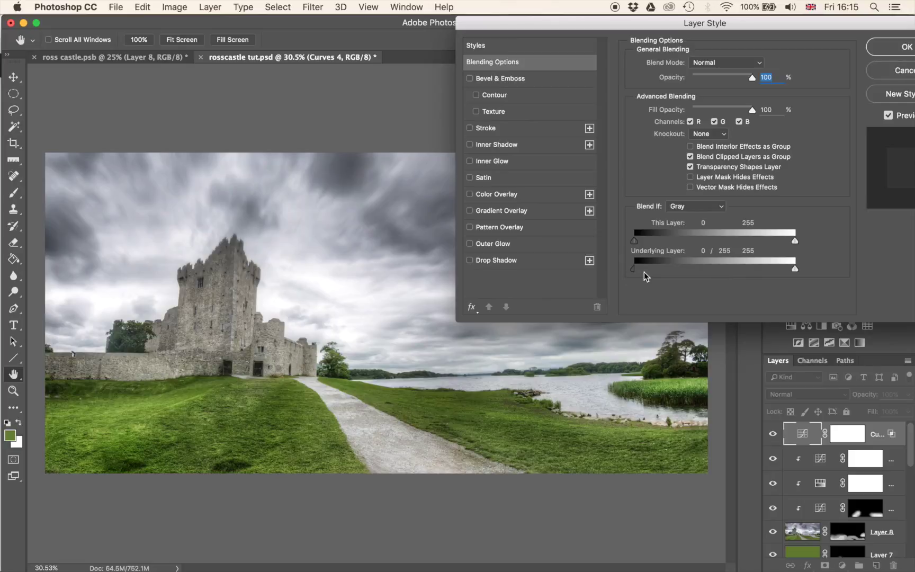
{"action": "left_click_drag", "start_coordinate": [635, 272], "coordinate": [684, 270]}
{"action": "mouse_move", "coordinate": [682, 268]}
{"action": "left_mouse_down"}
{"action": "mouse_move", "coordinate": [719, 268]}
{"action": "mouse_move", "coordinate": [666, 265]}
{"action": "mouse_move", "coordinate": [714, 270]}
{"action": "mouse_move", "coordinate": [686, 273]}
{"action": "left_mouse_up"}
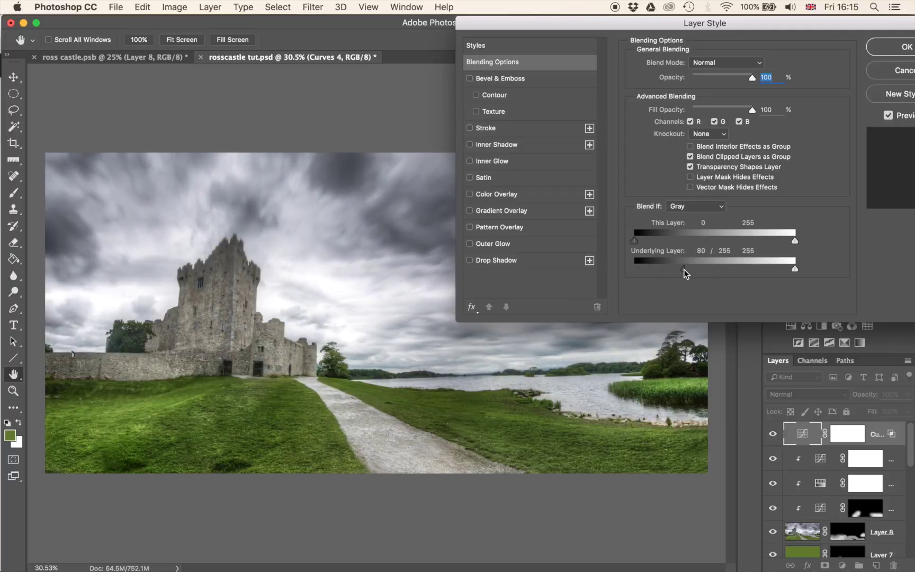
{"action": "left_click", "coordinate": [881, 48]}
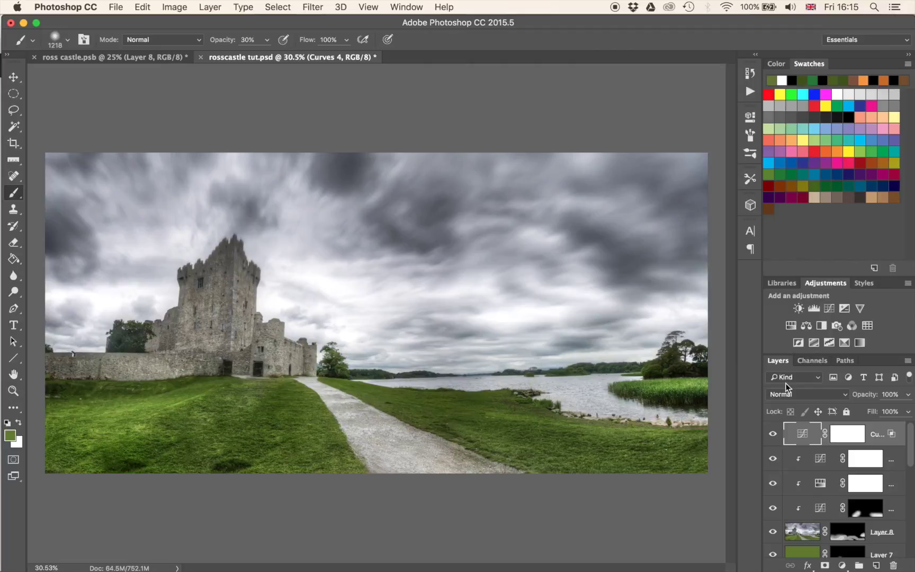
- Toggle the visibility of Curves 4 to compare the image with and without the highlight brightening
{"action": "left_click", "coordinate": [773, 438]}
{"action": "left_click", "coordinate": [774, 437]}
{"action": "left_click", "coordinate": [774, 437]}
{"action": "left_click", "coordinate": [774, 438]}
- Invert the Curves 4 mask to black and paint white over the sky around the castle with the soft 1218 px brush at 60% opacity
{"action": "left_click", "coordinate": [852, 436]}
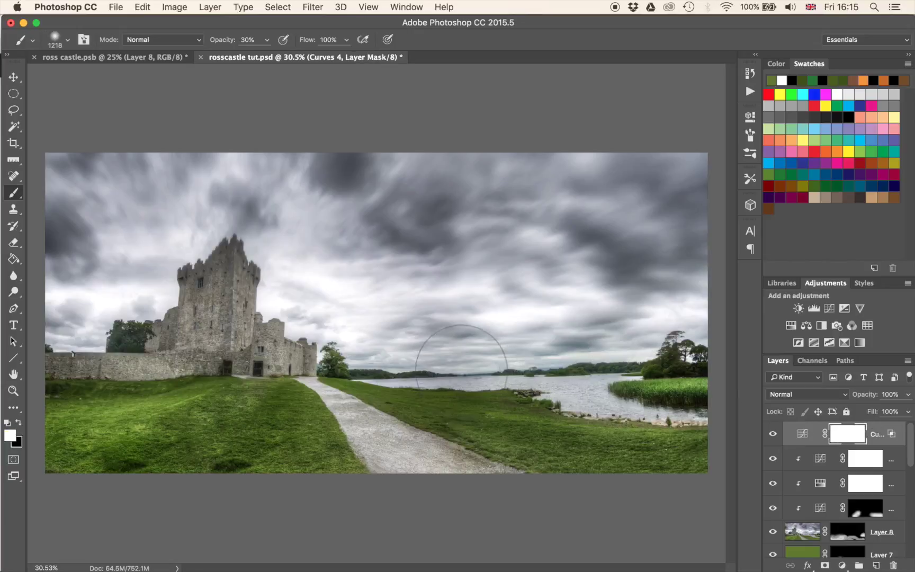
{"action": "key", "text": "super+i"}
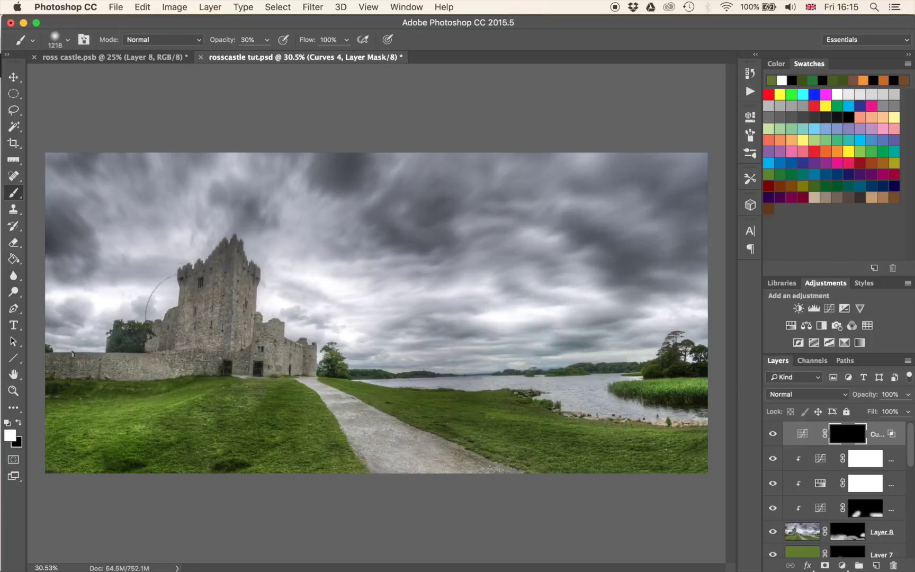
{"action": "key", "text": "x"}
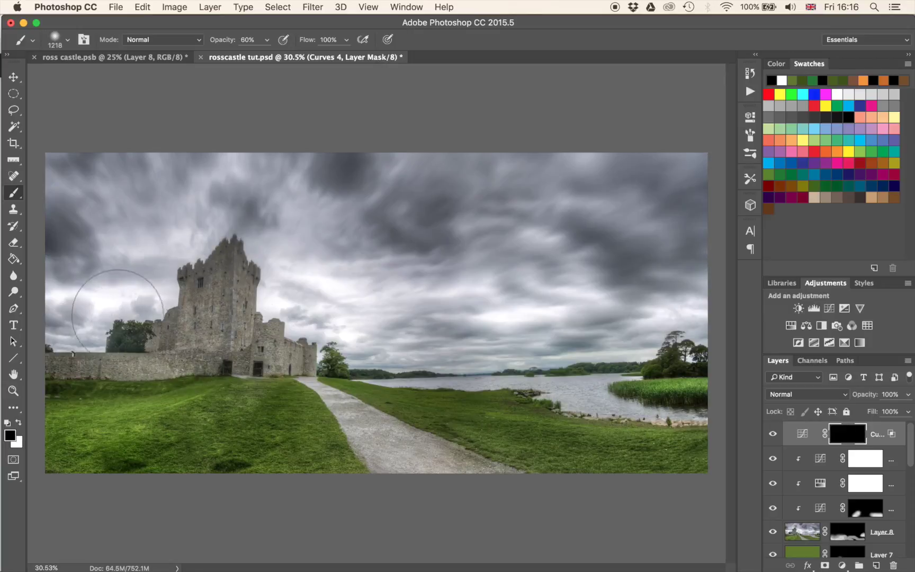
{"action": "key", "text": "6"}
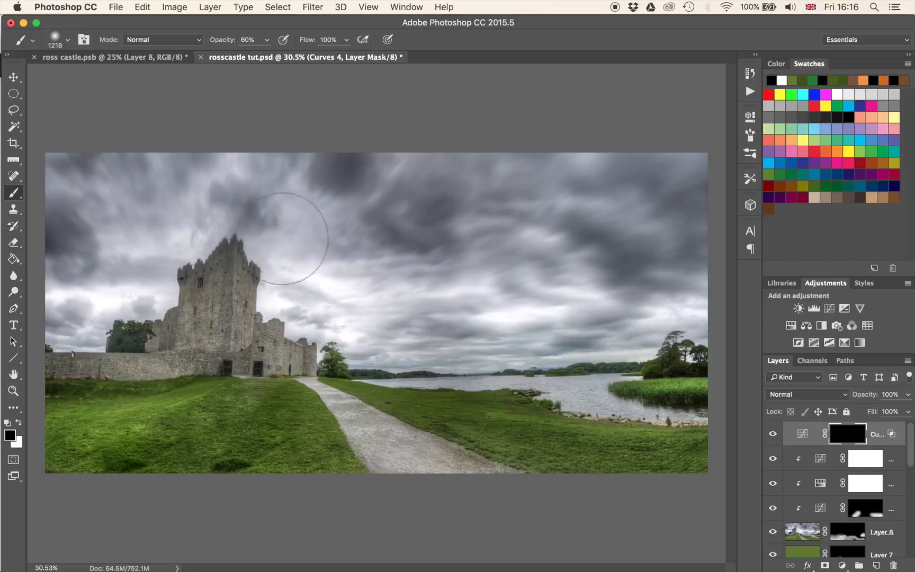
{"action": "key", "text": "x"}
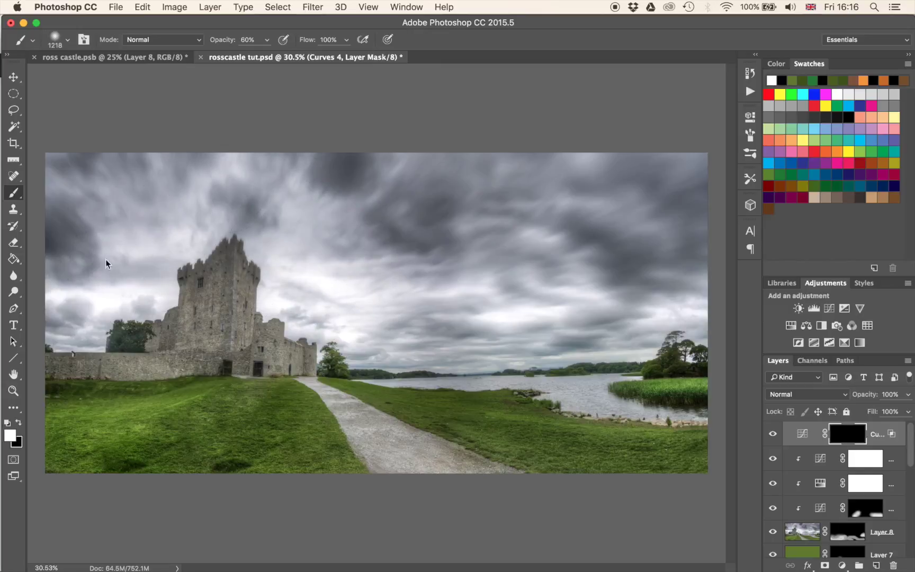
{"action": "mouse_move", "coordinate": [346, 307]}
{"action": "left_mouse_down"}
{"action": "mouse_move", "coordinate": [363, 303]}
{"action": "mouse_move", "coordinate": [300, 227]}
{"action": "mouse_move", "coordinate": [310, 235]}
{"action": "left_mouse_up"}
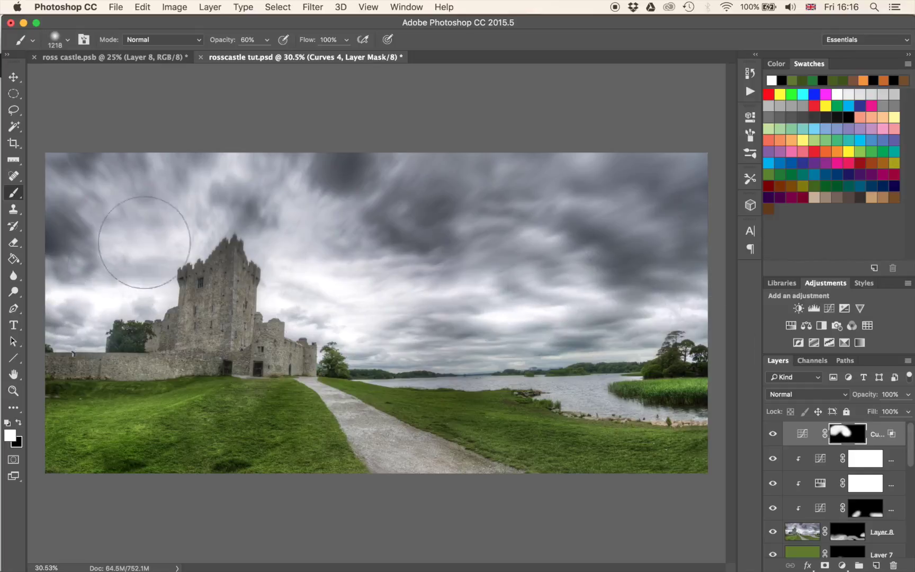
- Hide and show Curves 4 repeatedly to check the brightened sky around the castle
{"action": "left_click", "coordinate": [774, 435]}
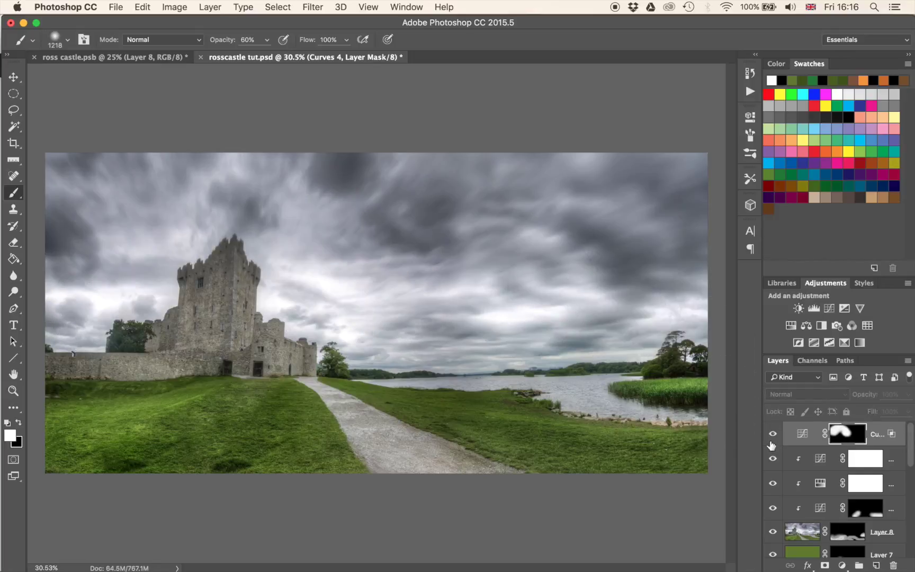
{"action": "left_click", "coordinate": [773, 435]}
{"action": "left_click", "coordinate": [773, 434]}
{"action": "left_click", "coordinate": [773, 435]}
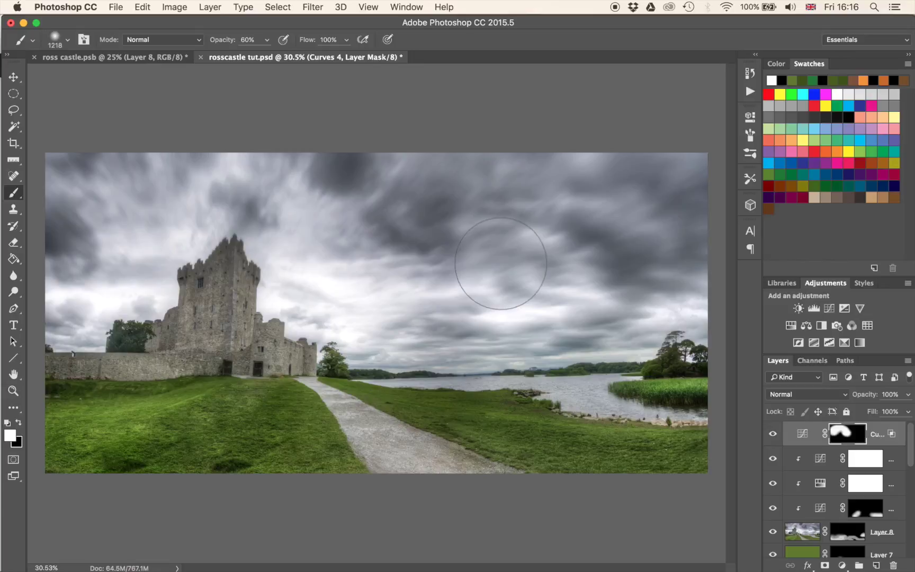
- Choose the 424 px flying-birds brush from the brush presets
{"action": "right_click", "coordinate": [447, 261]}
{"action": "scroll", "coordinate": [536, 385], "scroll_direction": "down", "scroll_amount": 5}
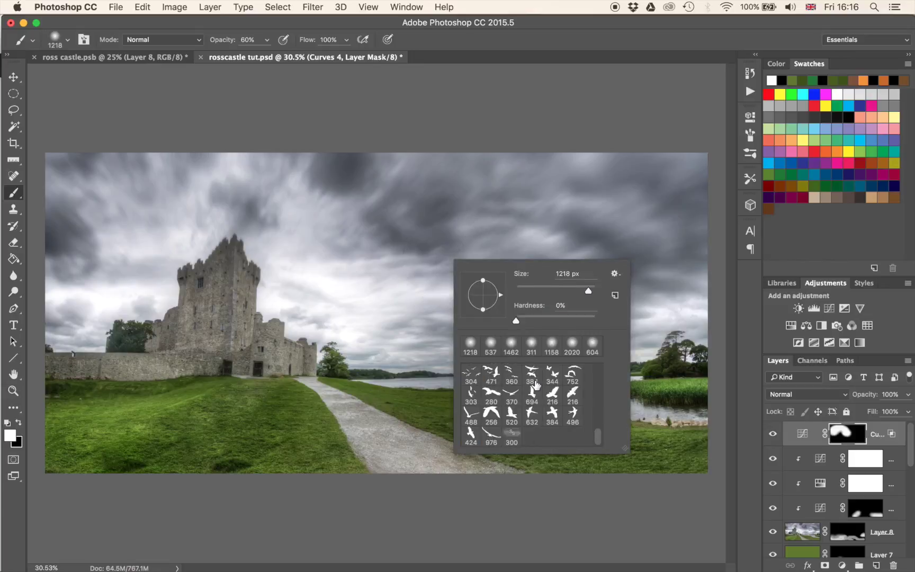
{"action": "scroll", "coordinate": [552, 388], "scroll_direction": "up", "scroll_amount": 1}
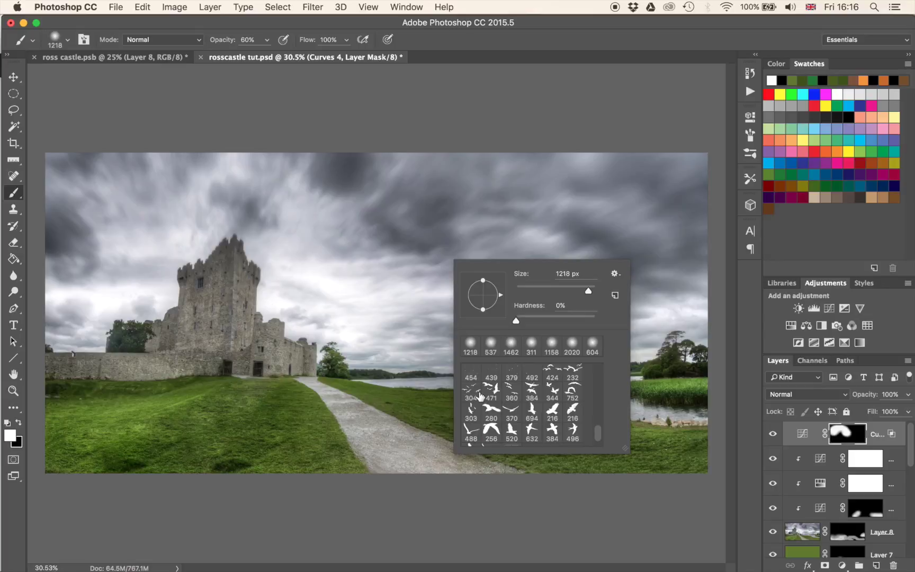
{"action": "scroll", "coordinate": [517, 394], "scroll_direction": "down", "scroll_amount": 1}
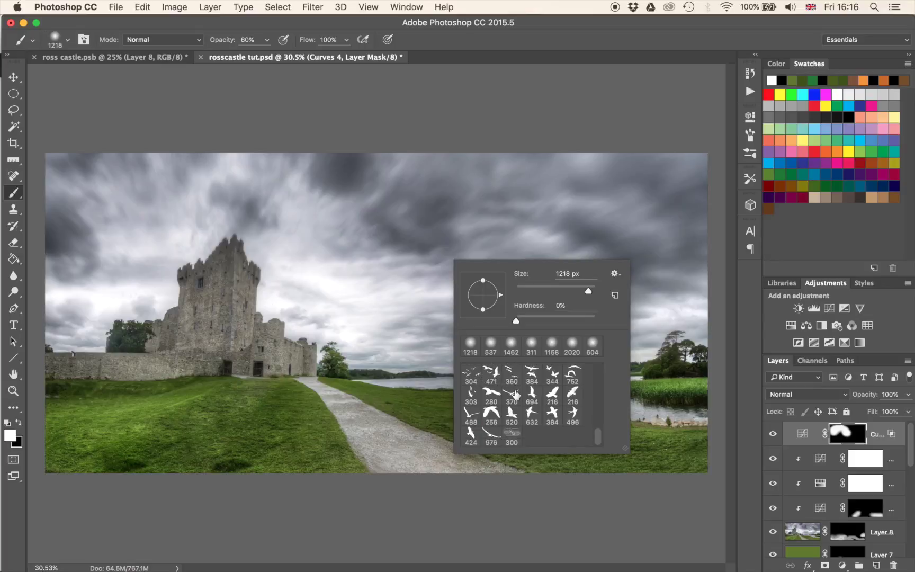
{"action": "scroll", "coordinate": [516, 395], "scroll_direction": "up", "scroll_amount": 2}
{"action": "left_click", "coordinate": [551, 403]}
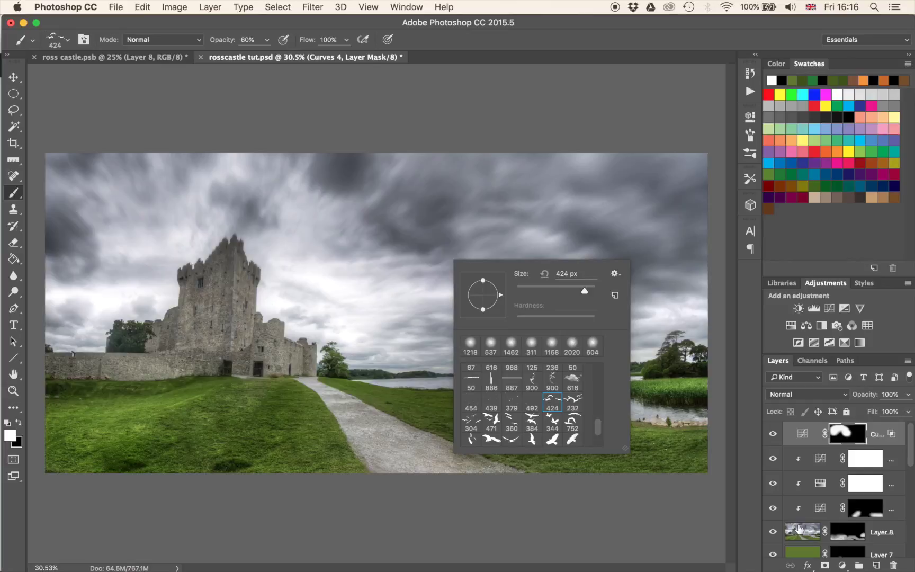
- Add a new layer above Curves 4 and stamp a black flock of birds in the sky beside the castle with the brush at 400 px
{"action": "left_click", "coordinate": [877, 565]}
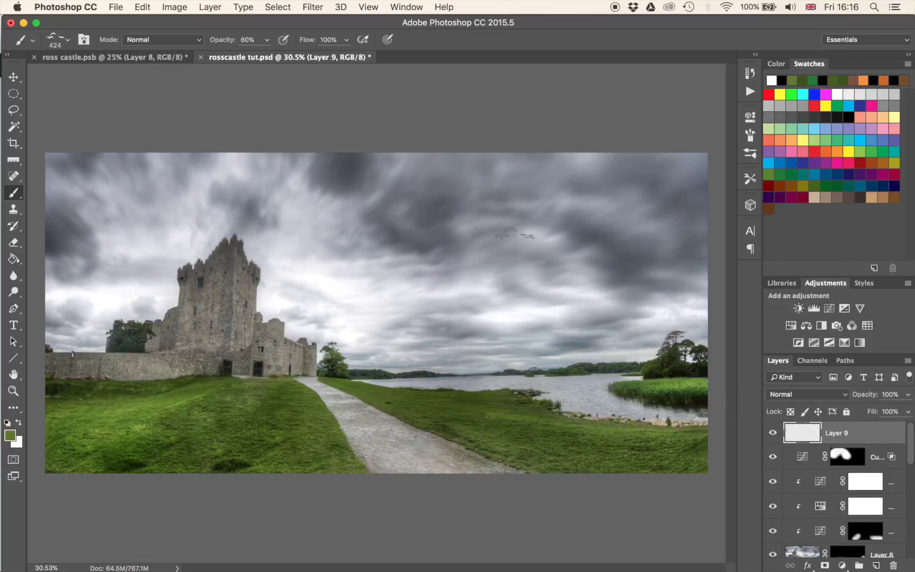
{"action": "key", "text": "d"}
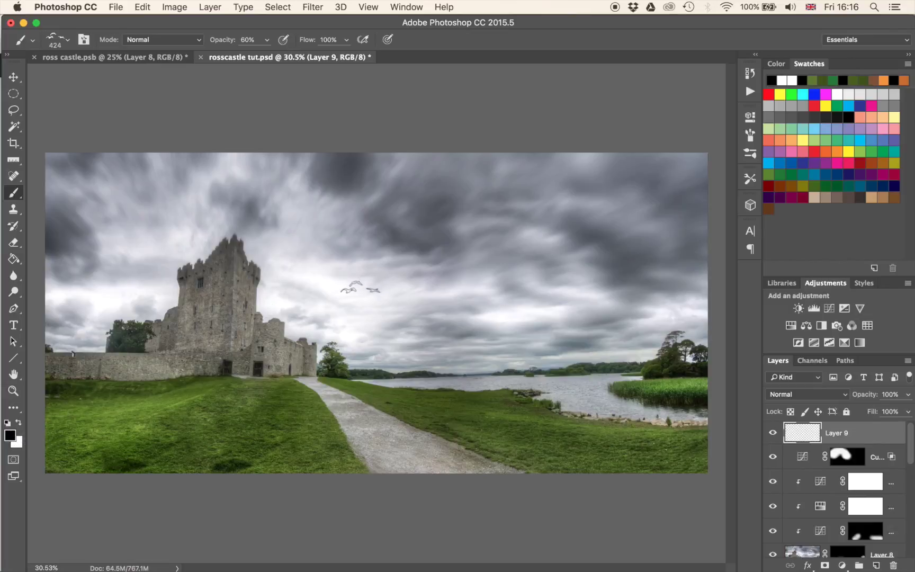
{"action": "key", "text": "bracketleft"}
{"action": "left_click", "coordinate": [357, 232]}
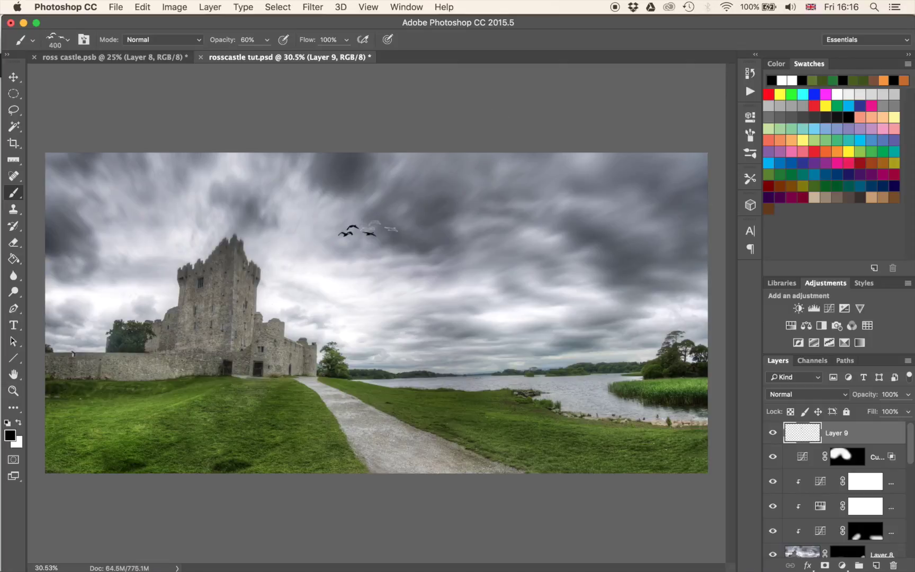
- Lower the opacity of Layer 9 with the bird flock to 83%
{"action": "scroll", "coordinate": [381, 227], "scroll_direction": "up", "scroll_amount": 1}
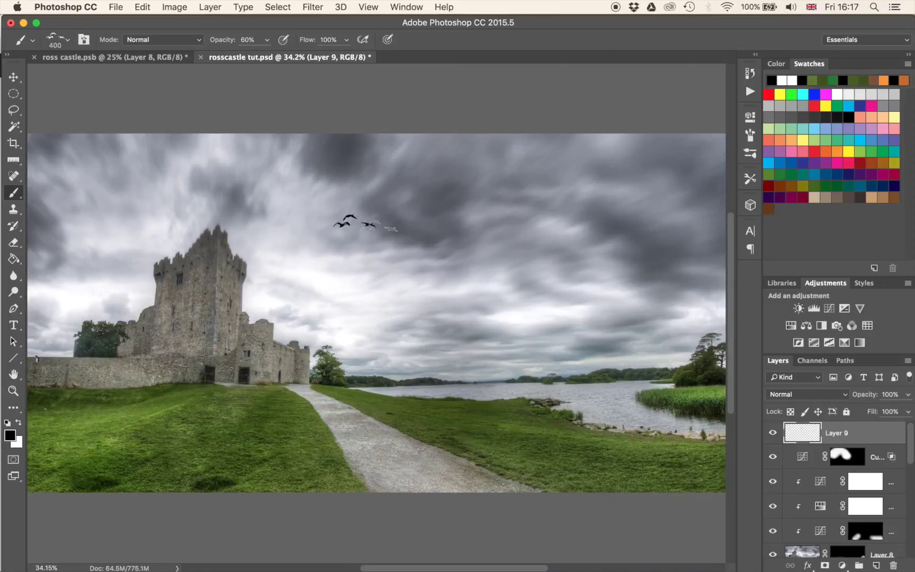
{"action": "scroll", "coordinate": [379, 227], "scroll_direction": "up", "scroll_amount": 5}
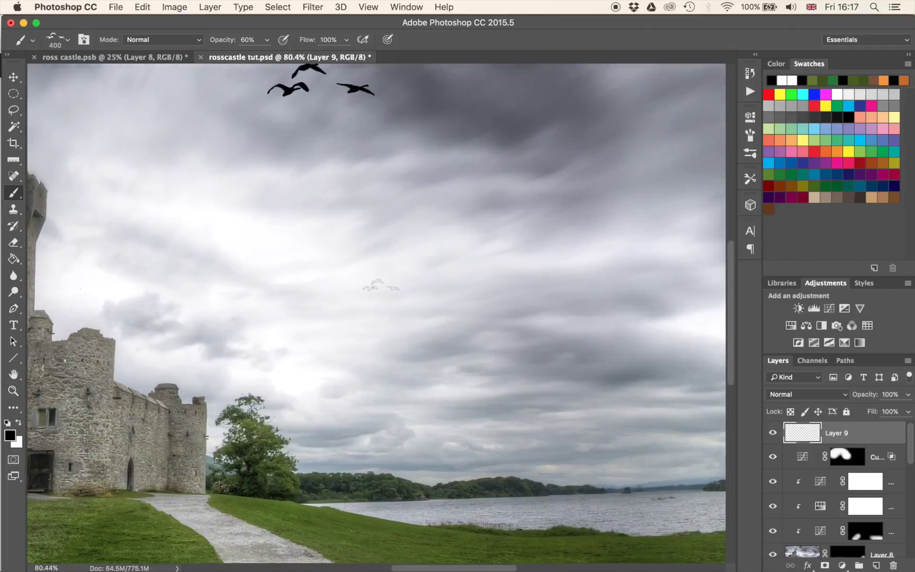
{"action": "scroll", "coordinate": [381, 285], "scroll_direction": "up", "scroll_amount": 3}
{"action": "scroll", "coordinate": [376, 312], "scroll_direction": "up", "scroll_amount": 2}
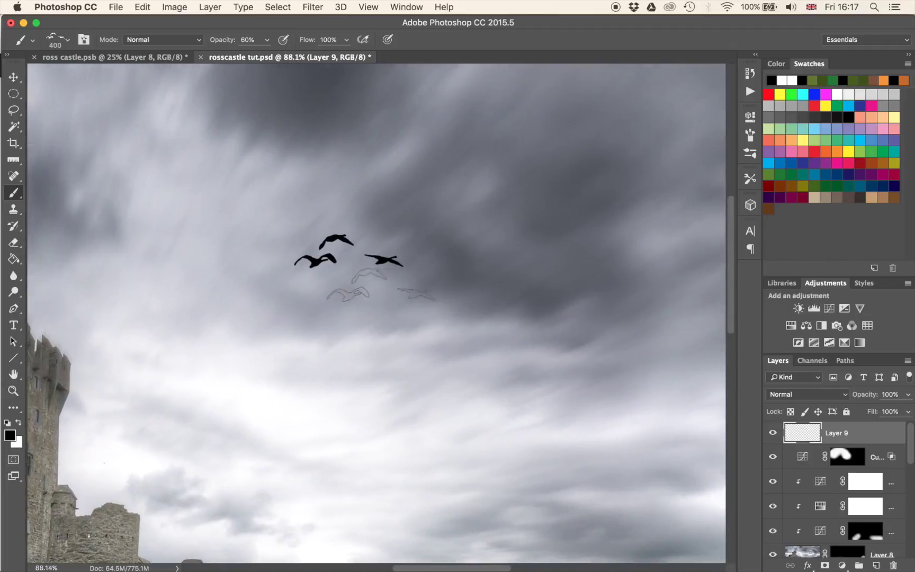
{"action": "scroll", "coordinate": [376, 313], "scroll_direction": "up", "scroll_amount": 2}
{"action": "scroll", "coordinate": [376, 313], "scroll_direction": "up", "scroll_amount": 1}
{"action": "scroll", "coordinate": [376, 313], "scroll_direction": "up", "scroll_amount": 2}
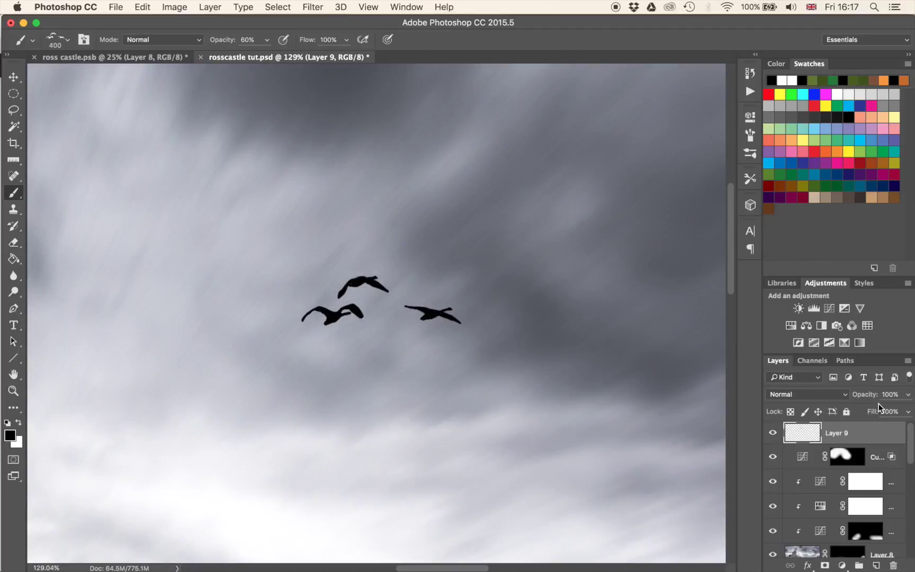
{"action": "left_click_drag", "start_coordinate": [870, 398], "coordinate": [859, 402]}
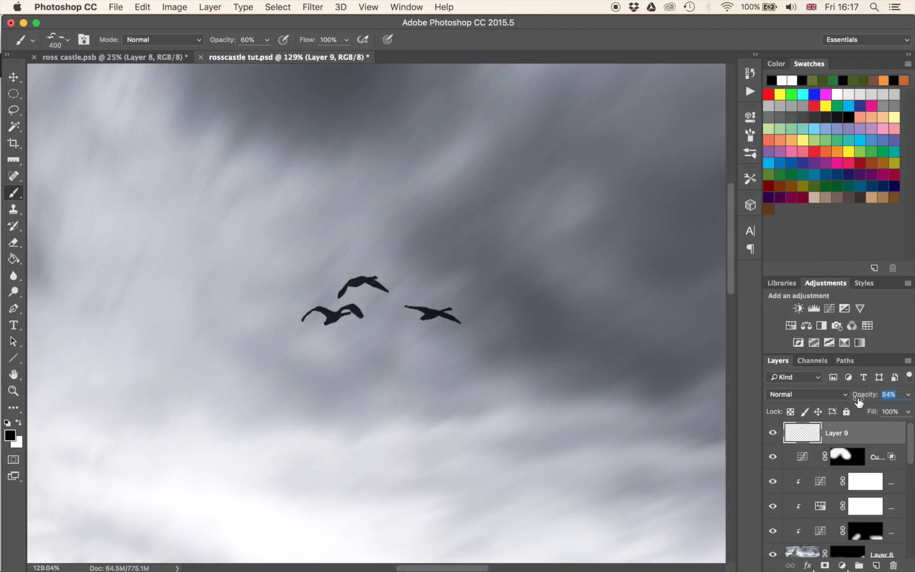
{"action": "left_click_drag", "start_coordinate": [859, 403], "coordinate": [858, 403]}
- Soften the birds on Layer 9 with a Gaussian Blur of about 3.3 pixels radius
{"action": "left_click", "coordinate": [320, 7]}
{"action": "mouse_move", "coordinate": [347, 158]}
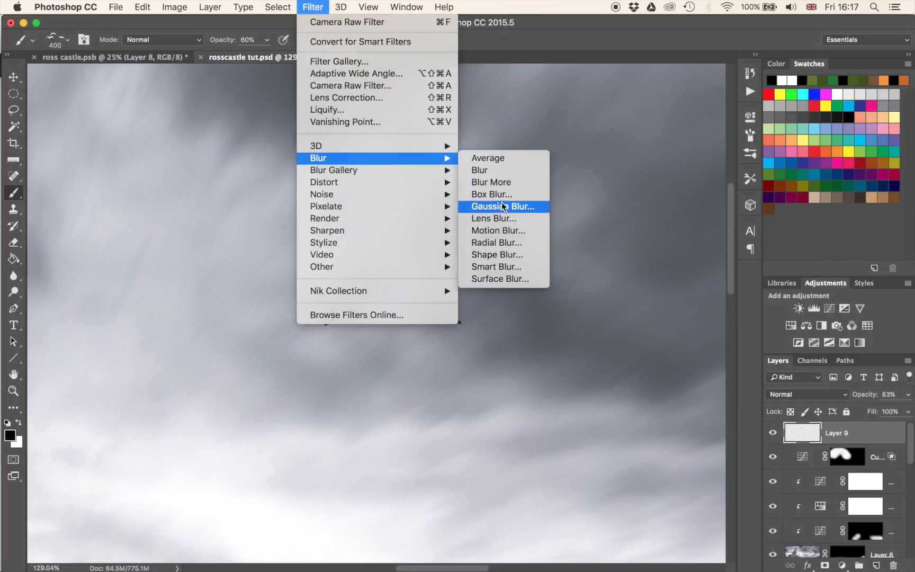
{"action": "left_click", "coordinate": [502, 203]}
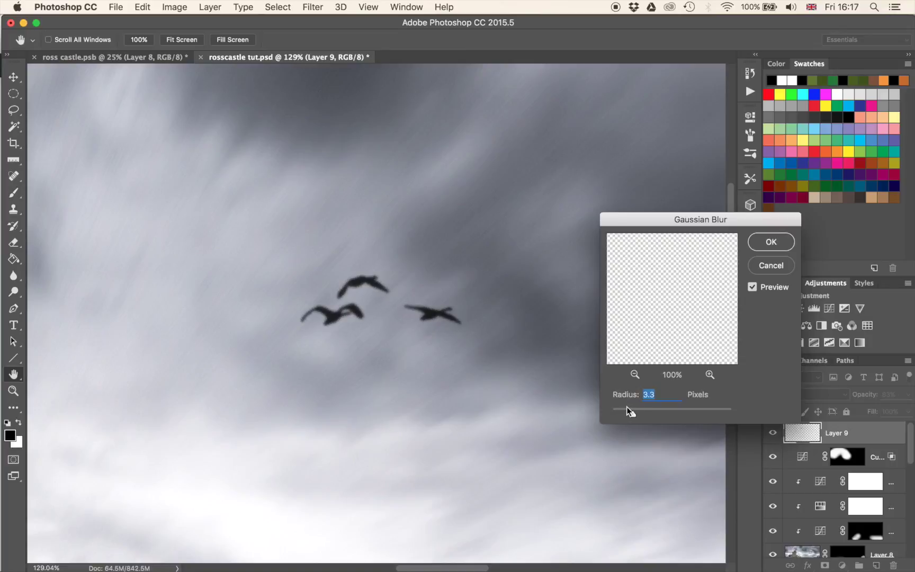
{"action": "left_click_drag", "start_coordinate": [630, 409], "coordinate": [631, 410]}
{"action": "left_click", "coordinate": [771, 243]}
- Replace the bird brush with the soft round 67 px brush preset
{"action": "key", "text": "b"}
{"action": "scroll", "coordinate": [572, 313], "scroll_direction": "down", "scroll_amount": 1}
{"action": "scroll", "coordinate": [572, 312], "scroll_direction": "down", "scroll_amount": 3}
{"action": "scroll", "coordinate": [575, 312], "scroll_direction": "up", "scroll_amount": 3}
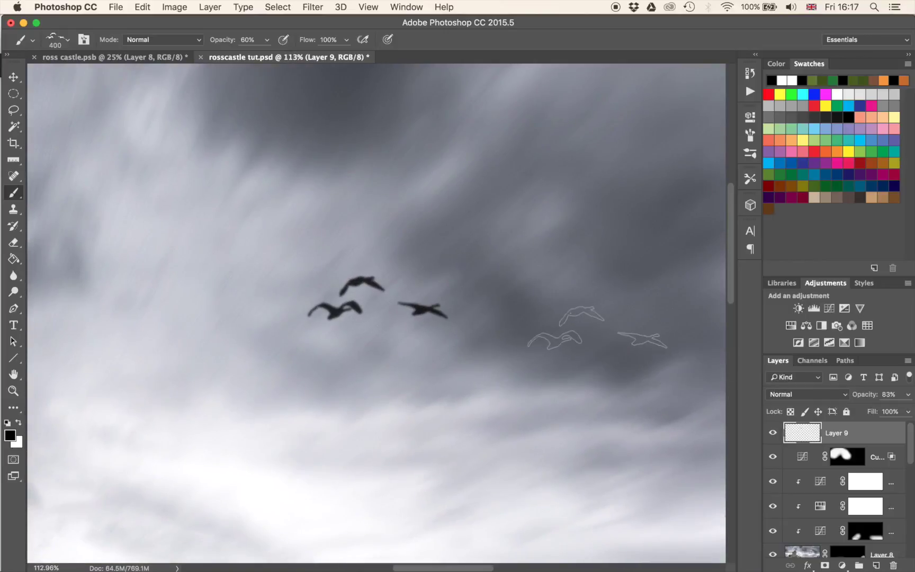
{"action": "scroll", "coordinate": [598, 327], "scroll_direction": "down", "scroll_amount": 5}
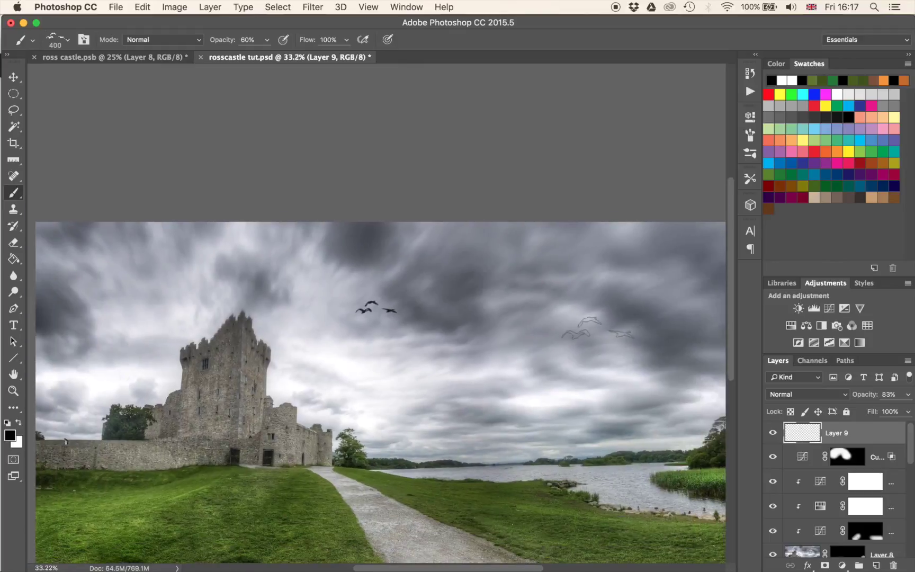
{"action": "scroll", "coordinate": [619, 334], "scroll_direction": "up", "scroll_amount": 2}
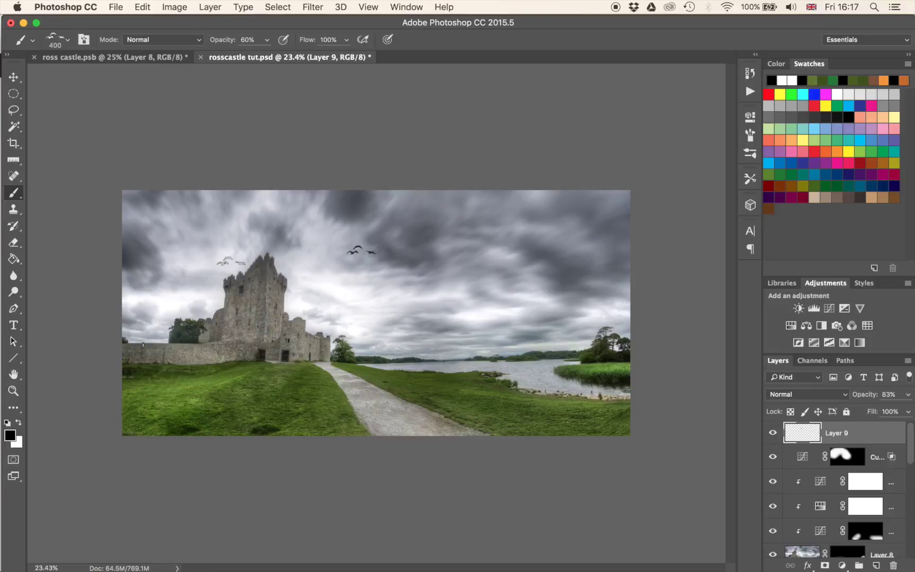
{"action": "right_click", "coordinate": [248, 264]}
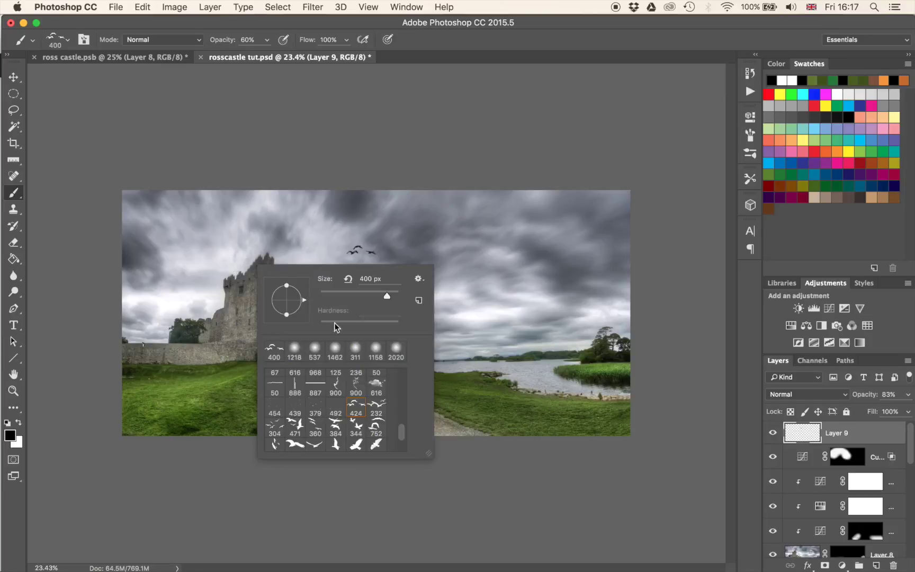
{"action": "scroll", "coordinate": [332, 398], "scroll_direction": "down", "scroll_amount": 5}
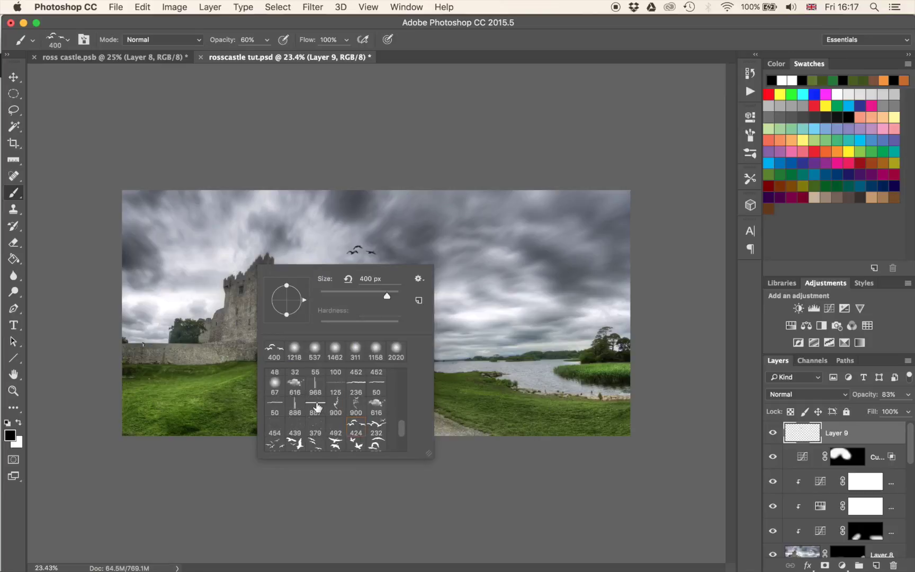
{"action": "double_click", "coordinate": [274, 385]}
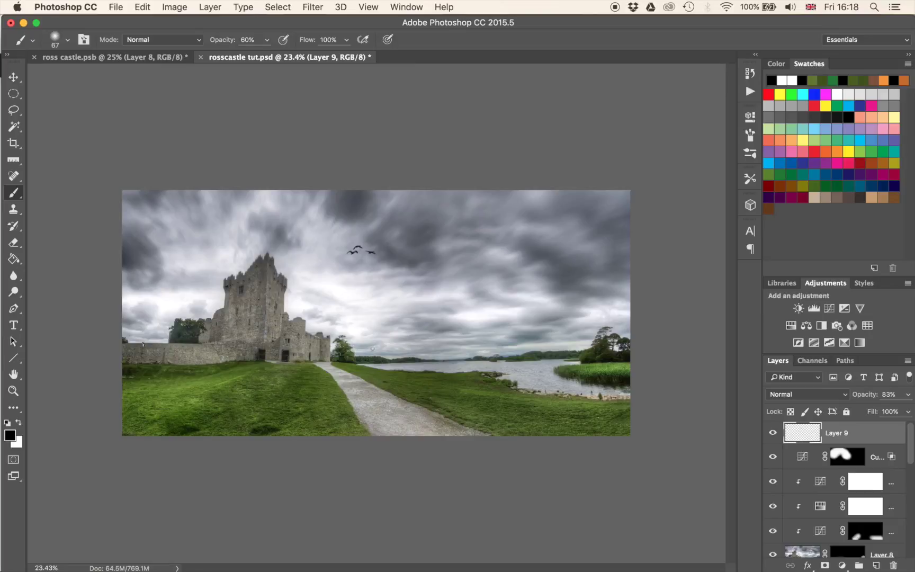
- Switch to the ross castle folder in Finder and compare previews of the sheep photos DSC00198.jpg and DSC00504.jpg
{"action": "key", "text": "ctrl+Right"}
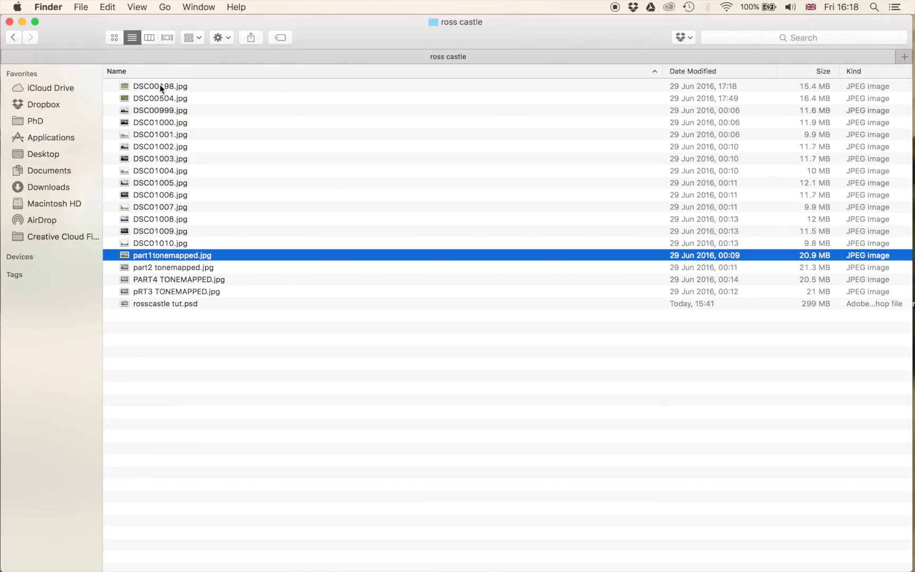
{"action": "left_click", "coordinate": [160, 86]}
{"action": "key", "text": "space"}
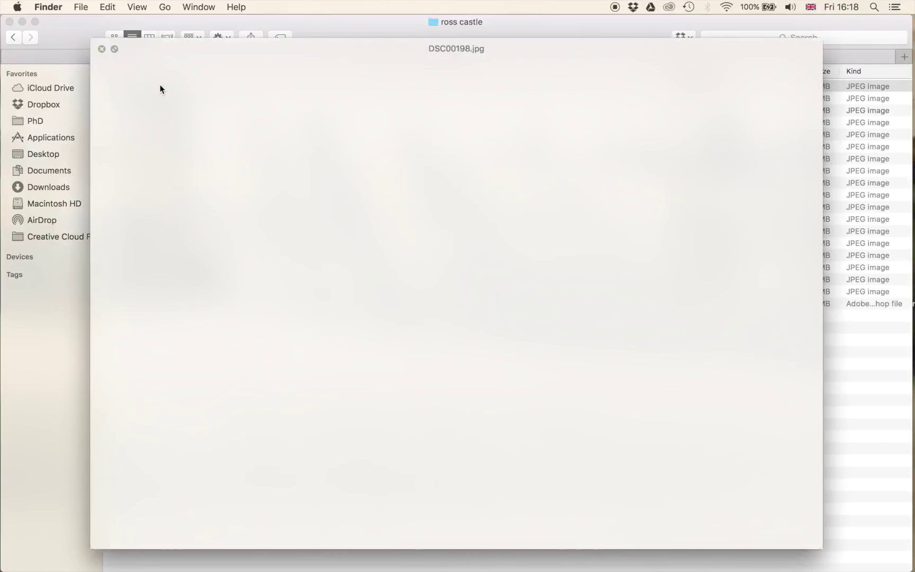
{"action": "key", "text": "Down"}
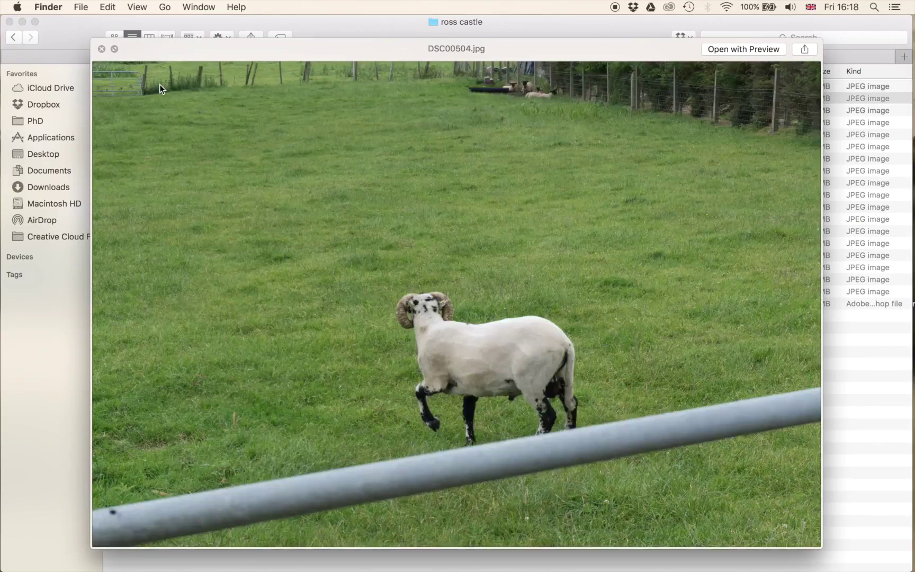
{"action": "key", "text": "Up"}
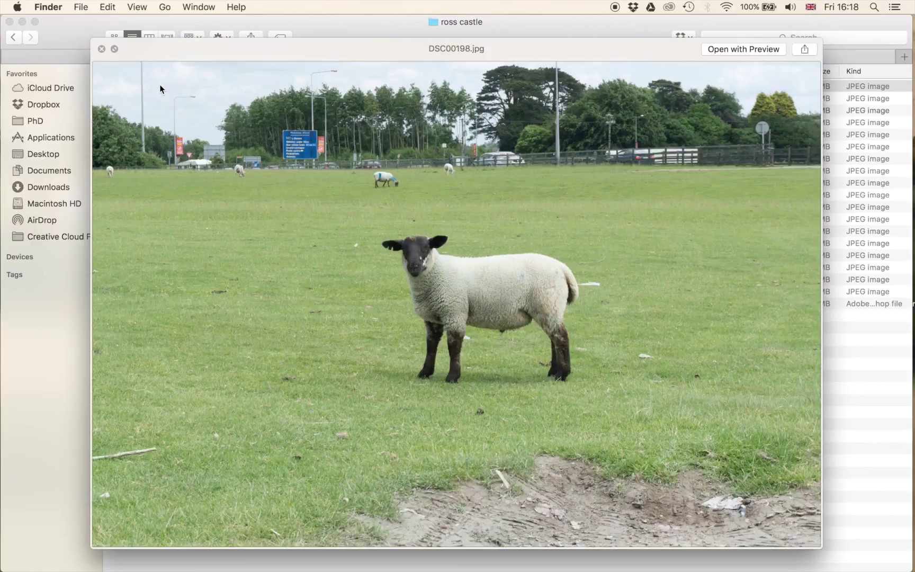
{"action": "key", "text": "Down"}
{"action": "key", "text": "Up"}
{"action": "key", "text": "Down"}
{"action": "key", "text": "Up"}
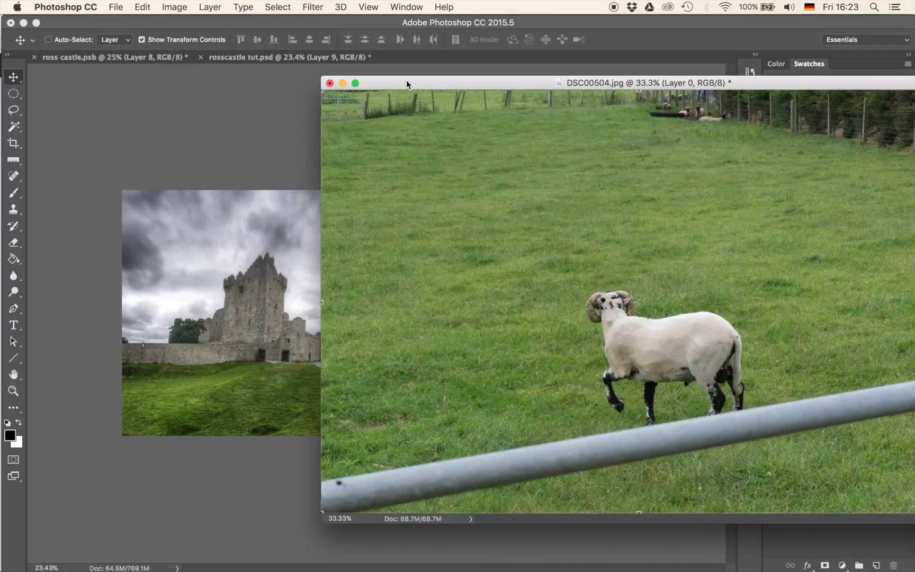
- Copy the DSC00504.jpg ram photo into rosscastle tut.psd as a new layer above Layer 9 and shift it toward the castle side
{"action": "left_click_drag", "start_coordinate": [407, 83], "coordinate": [543, 77]}
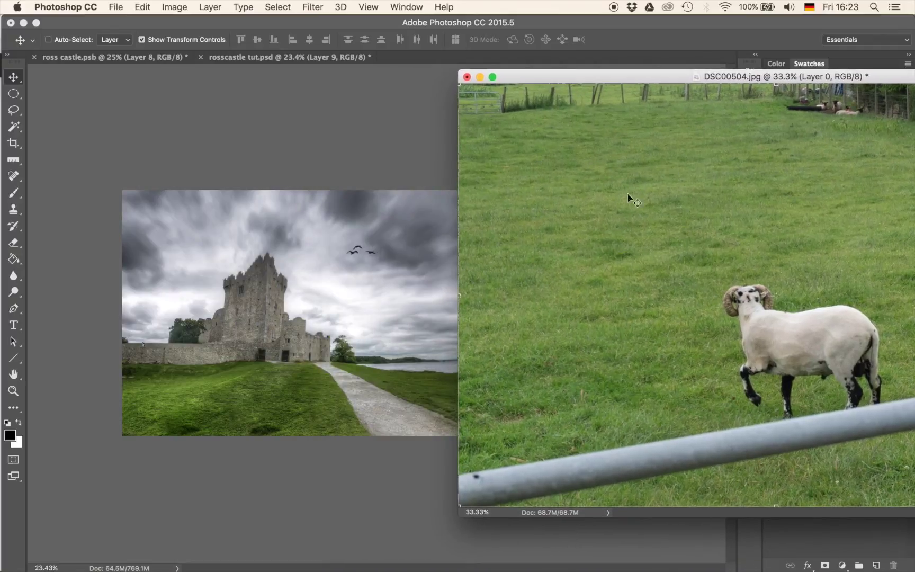
{"action": "left_click_drag", "start_coordinate": [647, 257], "coordinate": [307, 276]}
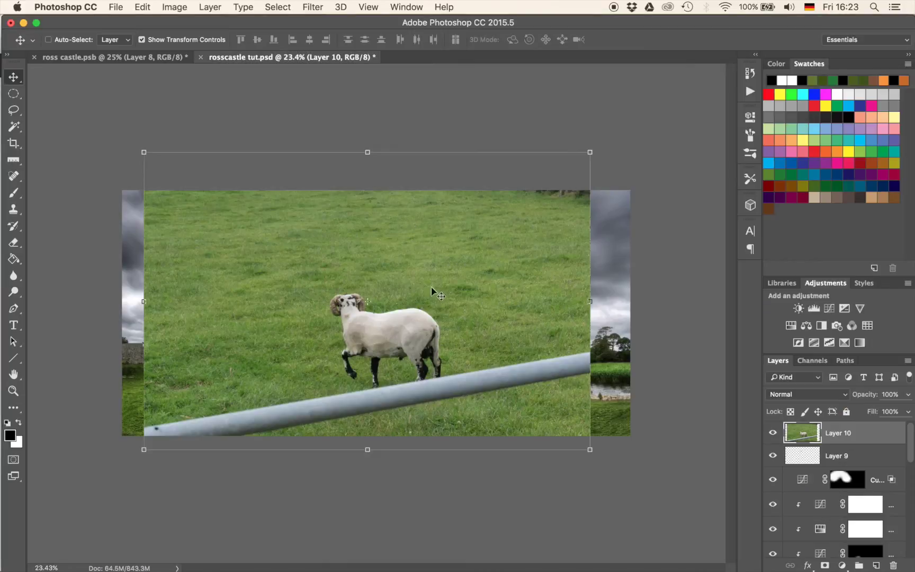
{"action": "right_click", "coordinate": [429, 306]}
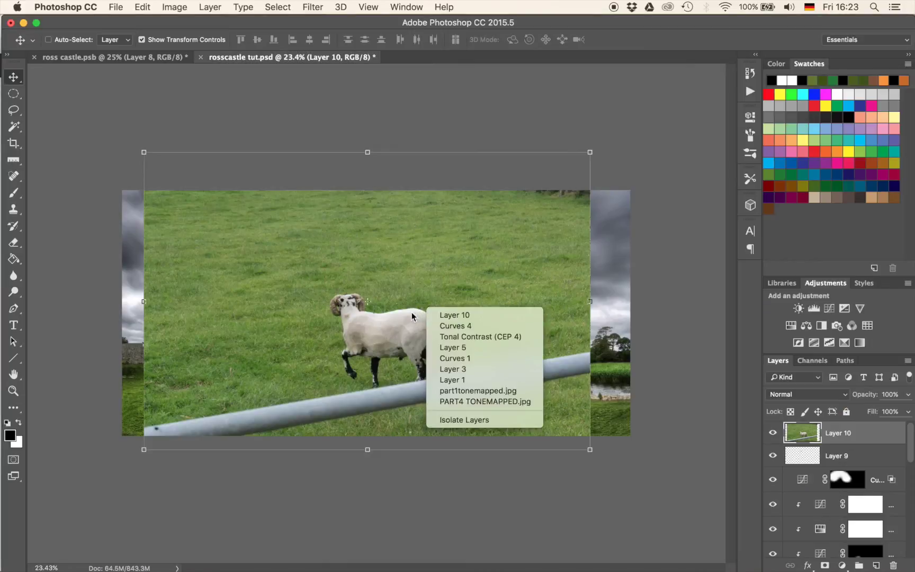
{"action": "key", "text": "Escape"}
{"action": "left_click_drag", "start_coordinate": [390, 265], "coordinate": [325, 243]}
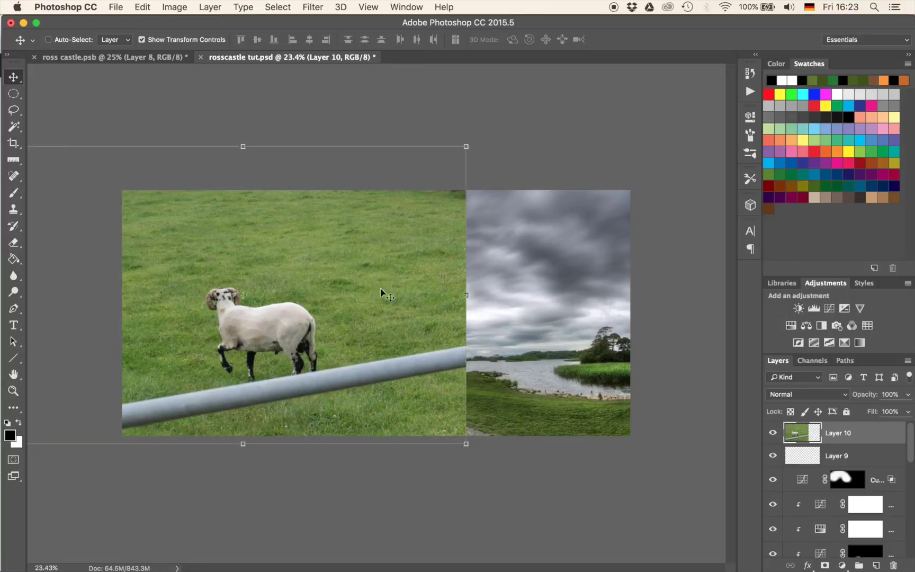
- Start a free transform on the ram photo layer and flip it horizontally
{"action": "right_click", "coordinate": [343, 306]}
{"action": "left_click", "coordinate": [343, 308]}
{"action": "key", "text": "super+t"}
{"action": "right_click", "coordinate": [320, 288]}
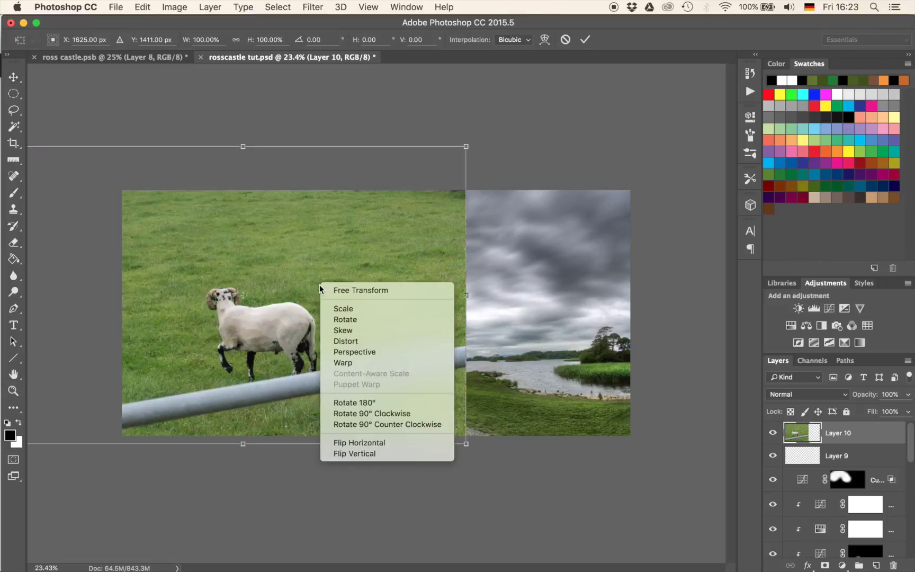
{"action": "left_click", "coordinate": [364, 443]}
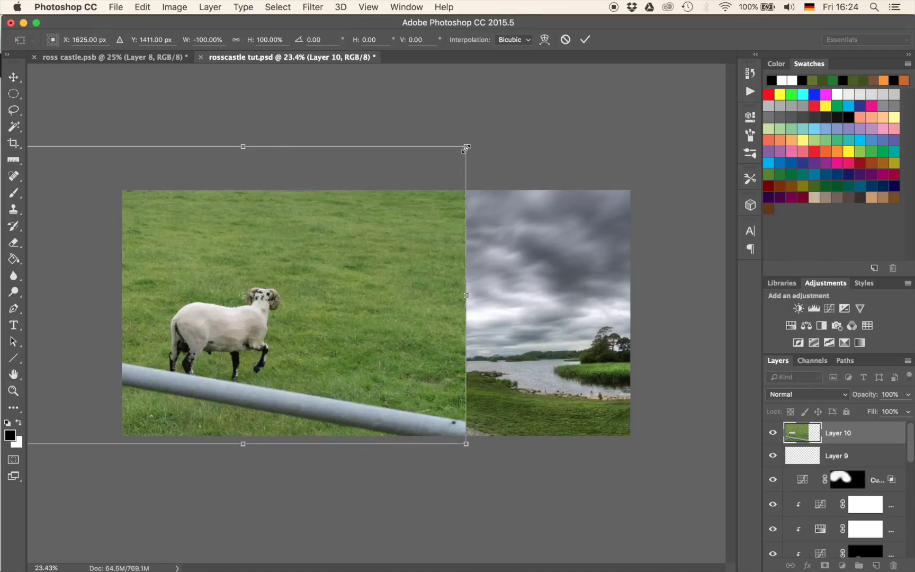
- Scale the flipped ram photo to about 34.5% and place it over the grass in the panorama's lower left corner
{"action": "left_click_drag", "start_coordinate": [466, 147], "coordinate": [247, 292]}
{"action": "left_click_drag", "start_coordinate": [185, 366], "coordinate": [234, 379]}
{"action": "left_click_drag", "start_coordinate": [296, 308], "coordinate": [218, 351]}
{"action": "left_click_drag", "start_coordinate": [190, 388], "coordinate": [203, 383]}
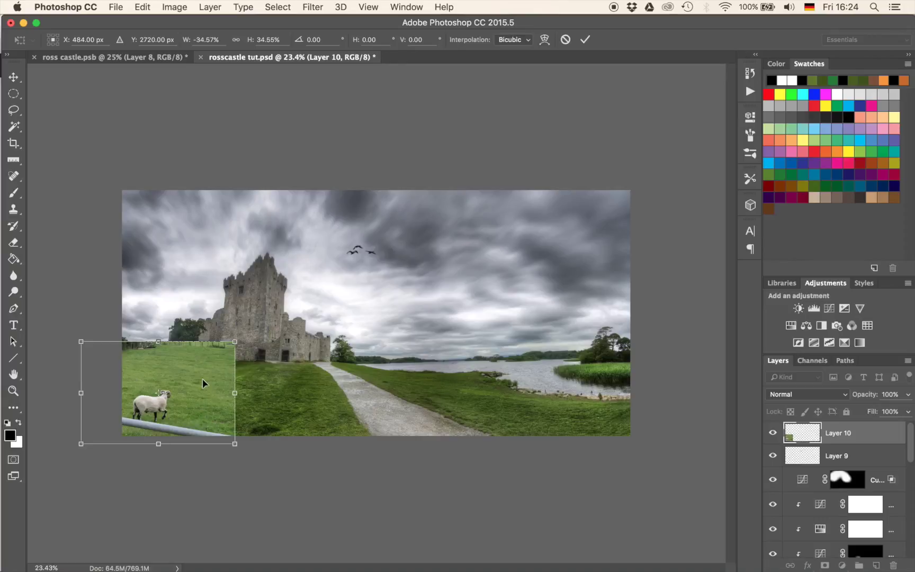
{"action": "scroll", "coordinate": [204, 382], "scroll_direction": "up", "scroll_amount": 5}
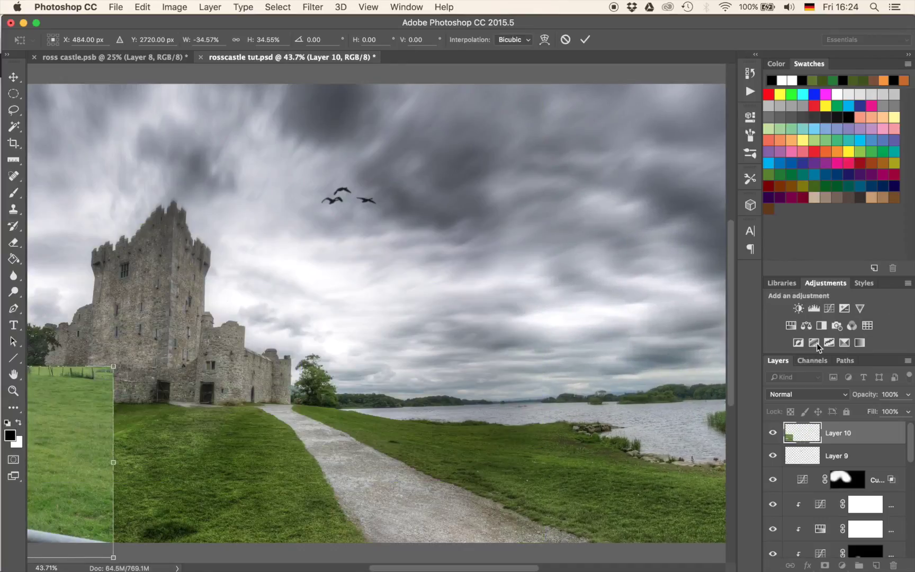
{"action": "left_click_drag", "start_coordinate": [231, 313], "coordinate": [501, 252]}
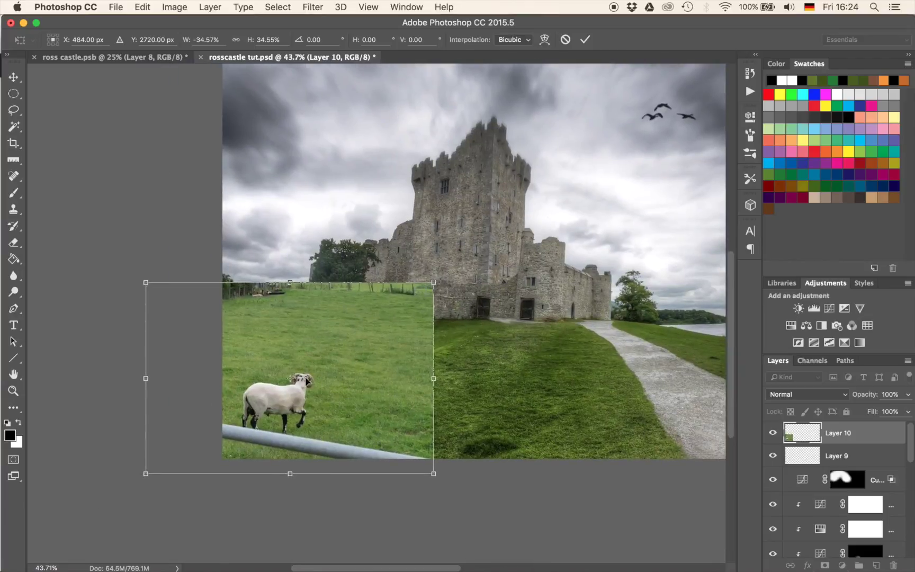
{"action": "scroll", "coordinate": [307, 380], "scroll_direction": "up", "scroll_amount": 4}
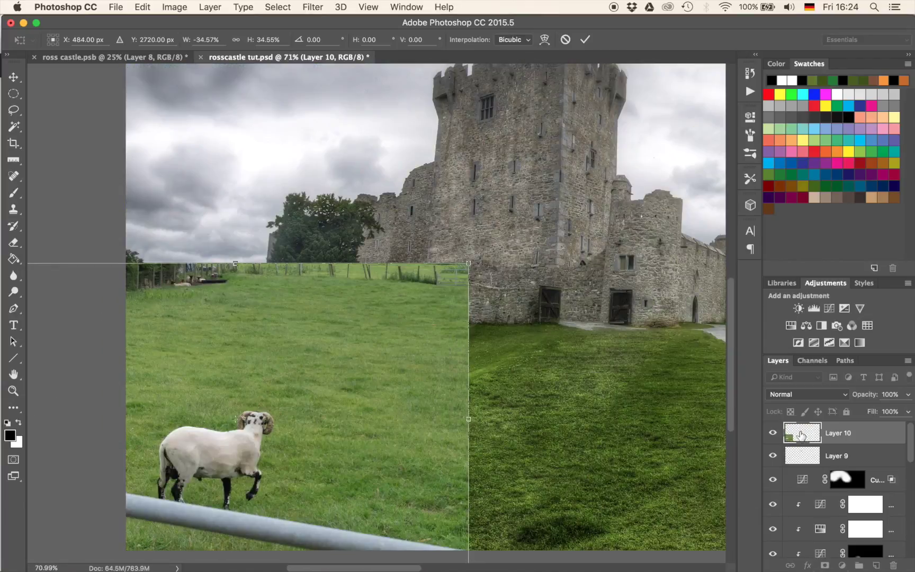
{"action": "key", "text": "Return"}
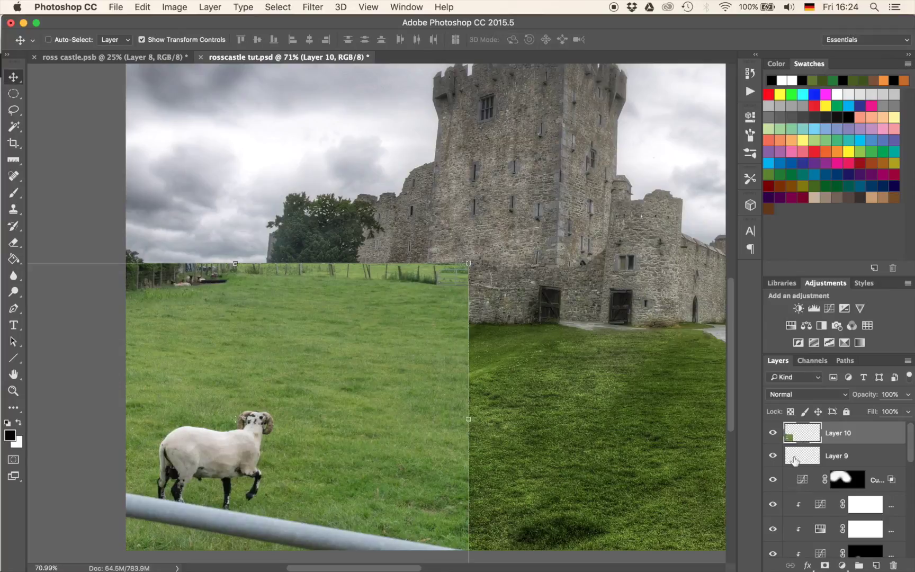
- Add a layer mask to Layer 10 and paint black with the soft 636 px brush, ending at 100% opacity, to hide the field around the ram
{"action": "left_click", "coordinate": [825, 565]}
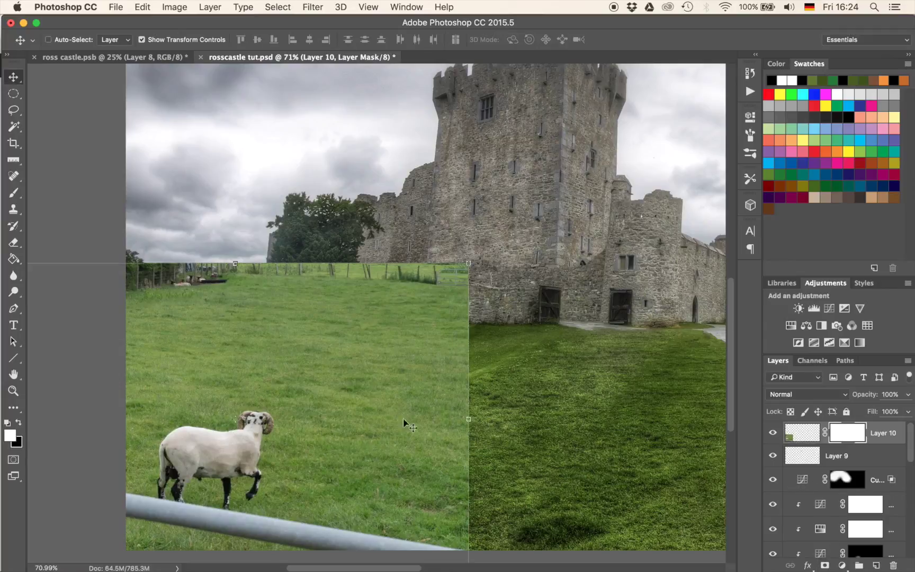
{"action": "key", "text": "b"}
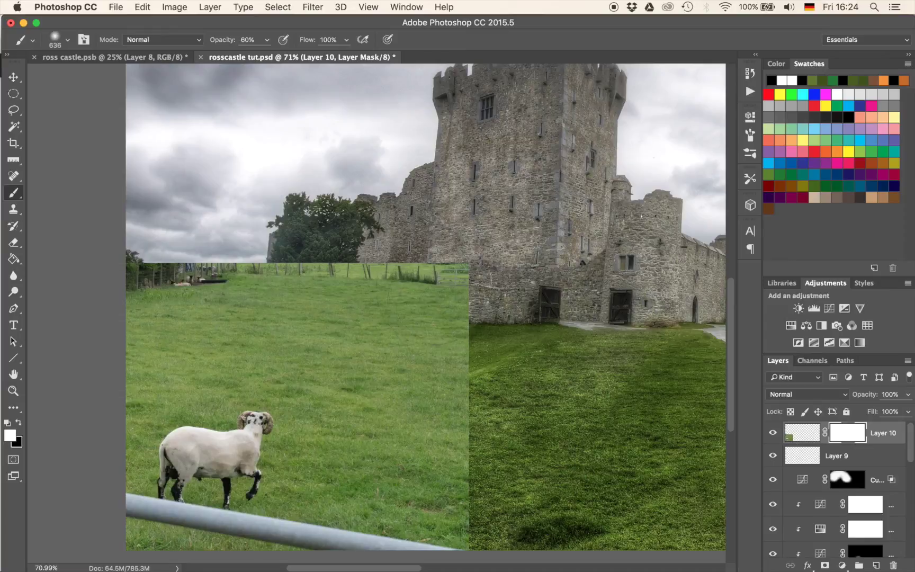
{"action": "key", "text": "x"}
{"action": "left_click_drag", "start_coordinate": [455, 338], "coordinate": [456, 280]}
{"action": "key", "text": "0"}
{"action": "mouse_move", "coordinate": [476, 318]}
{"action": "left_mouse_down"}
{"action": "mouse_move", "coordinate": [515, 323]}
{"action": "mouse_move", "coordinate": [276, 259]}
{"action": "mouse_move", "coordinate": [268, 282]}
{"action": "mouse_move", "coordinate": [165, 288]}
{"action": "mouse_move", "coordinate": [246, 310]}
{"action": "mouse_move", "coordinate": [341, 297]}
{"action": "mouse_move", "coordinate": [451, 301]}
{"action": "mouse_move", "coordinate": [445, 412]}
{"action": "mouse_move", "coordinate": [372, 563]}
{"action": "mouse_move", "coordinate": [371, 552]}
{"action": "mouse_move", "coordinate": [333, 565]}
{"action": "mouse_move", "coordinate": [466, 538]}
{"action": "mouse_move", "coordinate": [437, 392]}
{"action": "mouse_move", "coordinate": [471, 374]}
{"action": "left_mouse_up"}
{"action": "mouse_move", "coordinate": [480, 486]}
{"action": "left_mouse_down"}
{"action": "mouse_move", "coordinate": [477, 468]}
{"action": "mouse_move", "coordinate": [402, 461]}
{"action": "mouse_move", "coordinate": [347, 471]}
{"action": "mouse_move", "coordinate": [290, 204]}
{"action": "mouse_move", "coordinate": [291, 238]}
{"action": "mouse_move", "coordinate": [384, 224]}
{"action": "mouse_move", "coordinate": [495, 239]}
{"action": "mouse_move", "coordinate": [537, 284]}
{"action": "mouse_move", "coordinate": [494, 339]}
{"action": "mouse_move", "coordinate": [518, 345]}
{"action": "left_mouse_up"}
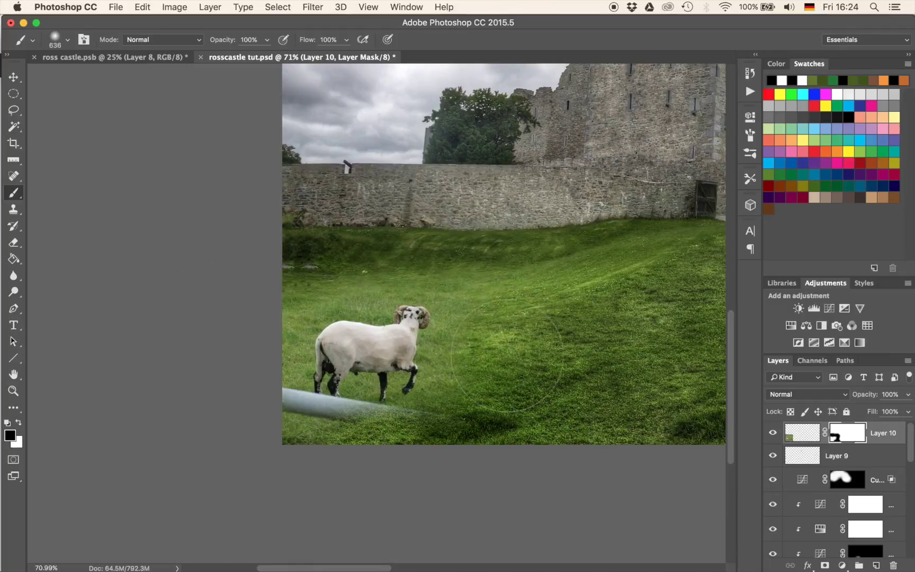
- Paint black on Layer 10's mask with a soft 105 px brush to hide the metal rail and leftover field close around the ram
{"action": "scroll", "coordinate": [379, 313], "scroll_direction": "up", "scroll_amount": 8}
{"action": "mouse_move", "coordinate": [421, 366]}
{"action": "left_mouse_down"}
{"action": "mouse_move", "coordinate": [452, 339]}
{"action": "mouse_move", "coordinate": [473, 296]}
{"action": "left_mouse_up"}
{"action": "left_click_drag", "start_coordinate": [524, 351], "coordinate": [233, 360]}
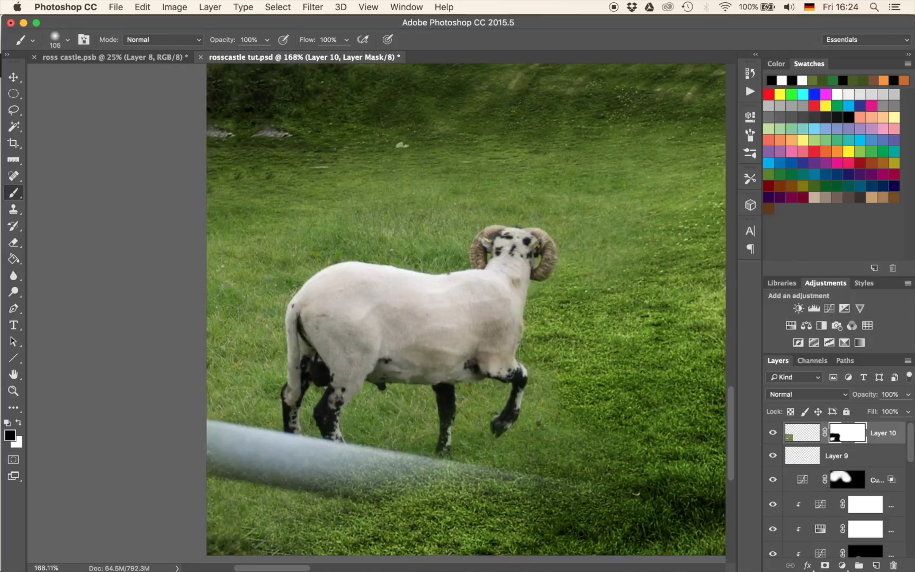
{"action": "mouse_move", "coordinate": [535, 450]}
{"action": "left_mouse_down"}
{"action": "mouse_move", "coordinate": [500, 487]}
{"action": "mouse_move", "coordinate": [456, 477]}
{"action": "mouse_move", "coordinate": [477, 471]}
{"action": "mouse_move", "coordinate": [423, 469]}
{"action": "mouse_move", "coordinate": [403, 439]}
{"action": "mouse_move", "coordinate": [370, 444]}
{"action": "mouse_move", "coordinate": [371, 413]}
{"action": "left_mouse_up"}
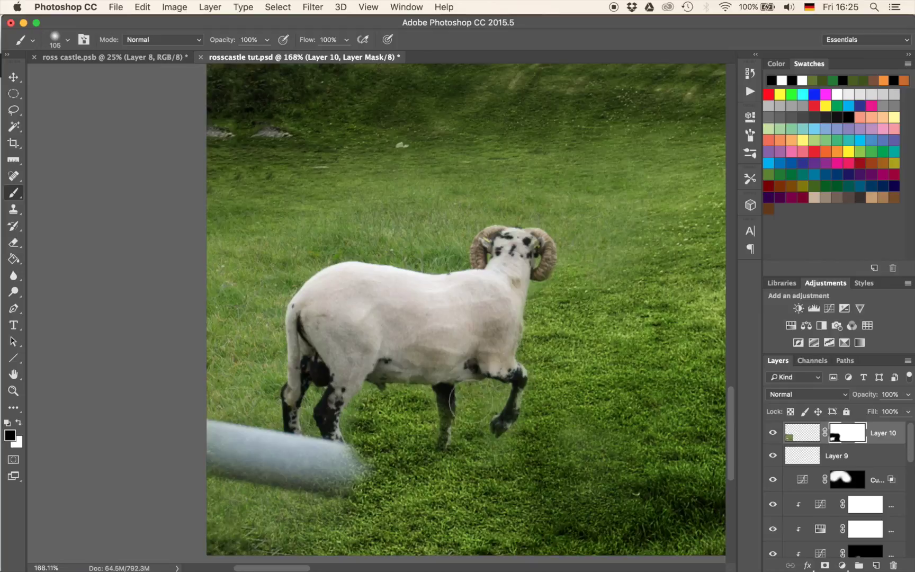
{"action": "mouse_move", "coordinate": [477, 467]}
{"action": "left_mouse_down"}
{"action": "mouse_move", "coordinate": [321, 483]}
{"action": "mouse_move", "coordinate": [174, 471]}
{"action": "mouse_move", "coordinate": [225, 513]}
{"action": "left_mouse_up"}
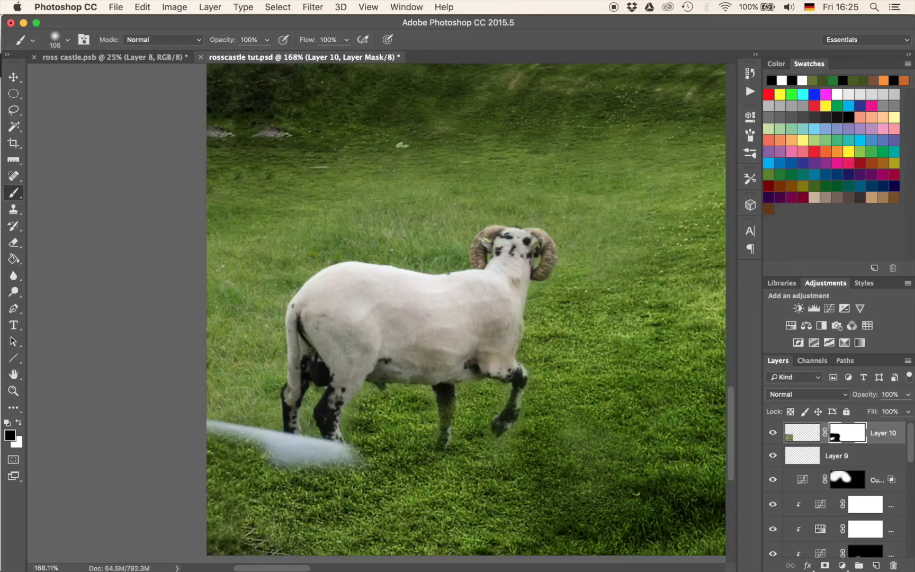
{"action": "mouse_move", "coordinate": [184, 439]}
{"action": "left_mouse_down"}
{"action": "mouse_move", "coordinate": [250, 445]}
{"action": "mouse_move", "coordinate": [245, 437]}
{"action": "mouse_move", "coordinate": [239, 466]}
{"action": "mouse_move", "coordinate": [250, 447]}
{"action": "mouse_move", "coordinate": [337, 451]}
{"action": "mouse_move", "coordinate": [240, 429]}
{"action": "mouse_move", "coordinate": [237, 394]}
{"action": "mouse_move", "coordinate": [255, 405]}
{"action": "mouse_move", "coordinate": [247, 392]}
{"action": "mouse_move", "coordinate": [266, 366]}
{"action": "mouse_move", "coordinate": [263, 348]}
{"action": "mouse_move", "coordinate": [206, 375]}
{"action": "mouse_move", "coordinate": [236, 368]}
{"action": "mouse_move", "coordinate": [244, 257]}
{"action": "mouse_move", "coordinate": [214, 279]}
{"action": "mouse_move", "coordinate": [244, 270]}
{"action": "mouse_move", "coordinate": [263, 331]}
{"action": "mouse_move", "coordinate": [282, 270]}
{"action": "mouse_move", "coordinate": [369, 223]}
{"action": "mouse_move", "coordinate": [374, 238]}
{"action": "mouse_move", "coordinate": [353, 257]}
{"action": "mouse_move", "coordinate": [445, 267]}
{"action": "left_mouse_up"}
{"action": "mouse_move", "coordinate": [456, 222]}
{"action": "left_mouse_down"}
{"action": "mouse_move", "coordinate": [461, 206]}
{"action": "mouse_move", "coordinate": [339, 192]}
{"action": "mouse_move", "coordinate": [249, 220]}
{"action": "mouse_move", "coordinate": [193, 190]}
{"action": "left_mouse_up"}
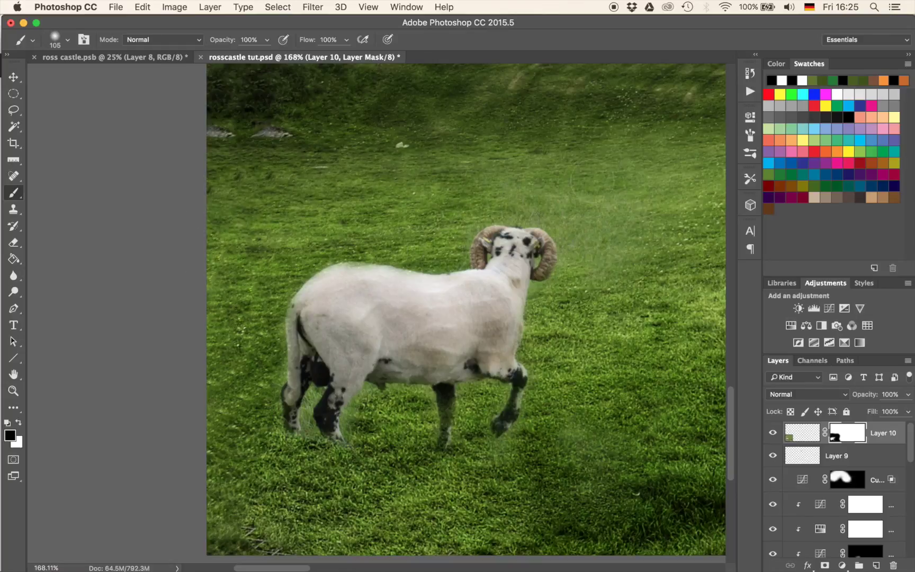
{"action": "mouse_move", "coordinate": [579, 241]}
{"action": "left_mouse_down"}
{"action": "mouse_move", "coordinate": [598, 256]}
{"action": "mouse_move", "coordinate": [617, 217]}
{"action": "left_mouse_up"}
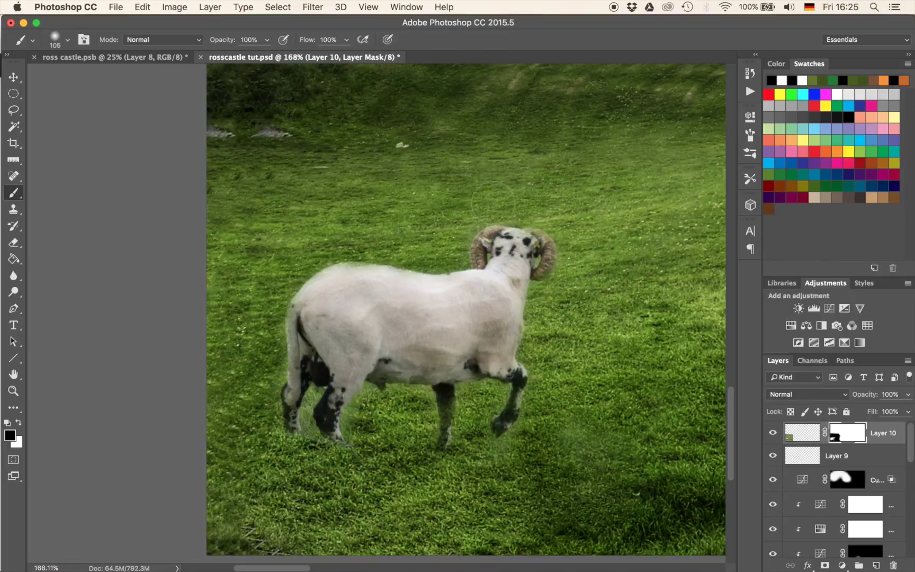
- Refine the ram's legs on the Layer 10 mask, alternating white and black with the brush reduced to 27 px at 50% opacity
{"action": "key", "text": "x"}
{"action": "left_click_drag", "start_coordinate": [466, 420], "coordinate": [434, 425]}
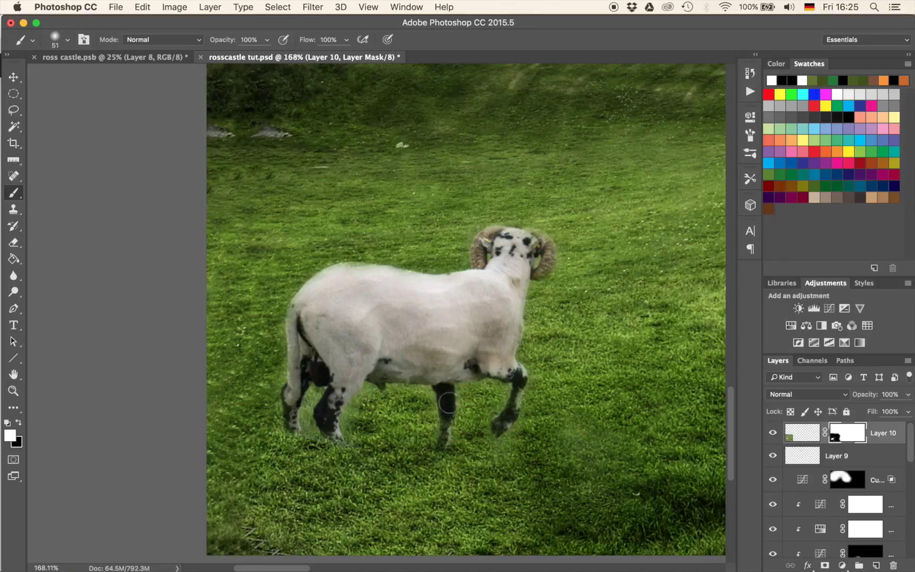
{"action": "left_click_drag", "start_coordinate": [491, 458], "coordinate": [490, 459]}
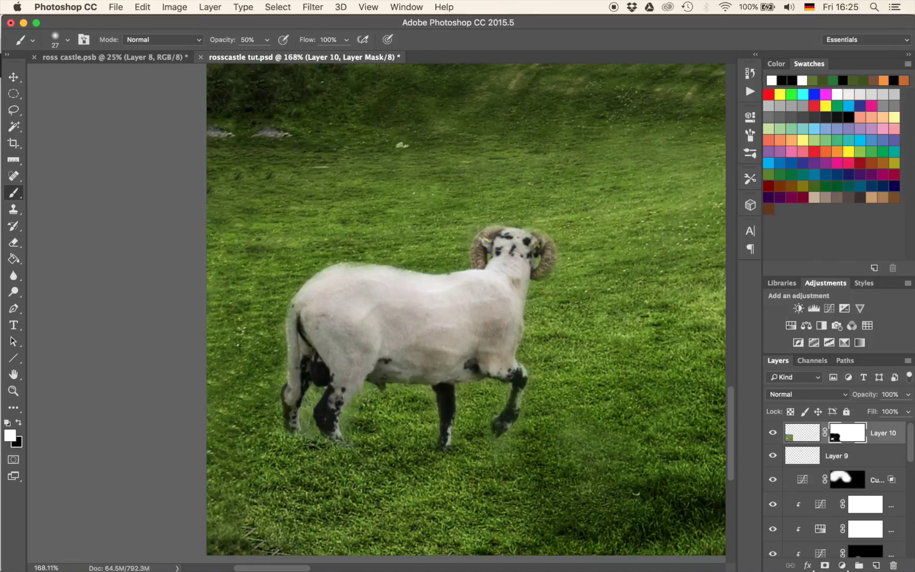
{"action": "key", "text": "x"}
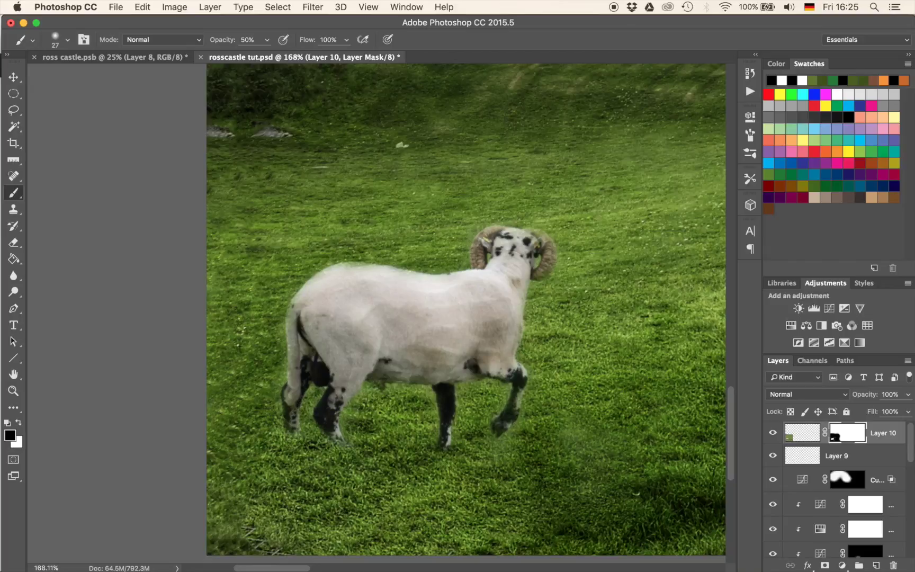
{"action": "key", "text": "x"}
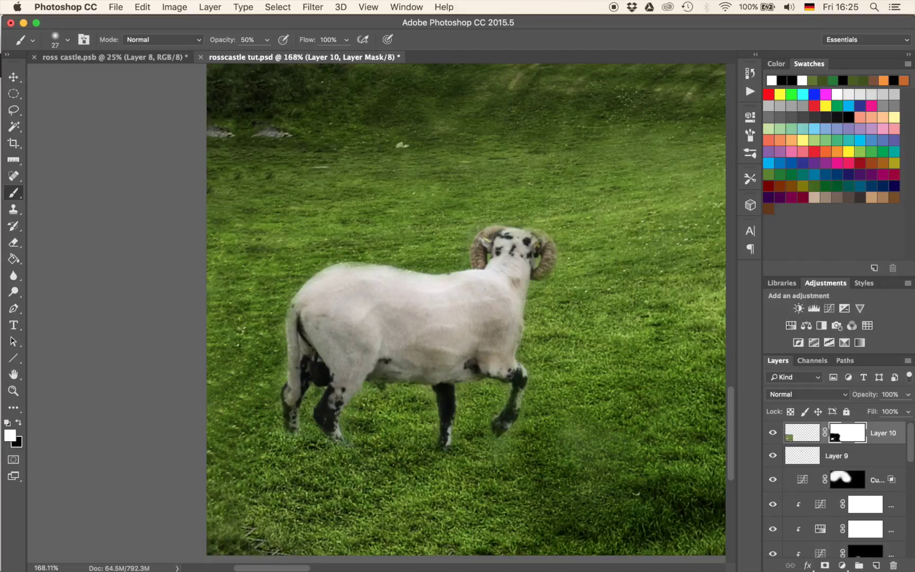
{"action": "key", "text": "x"}
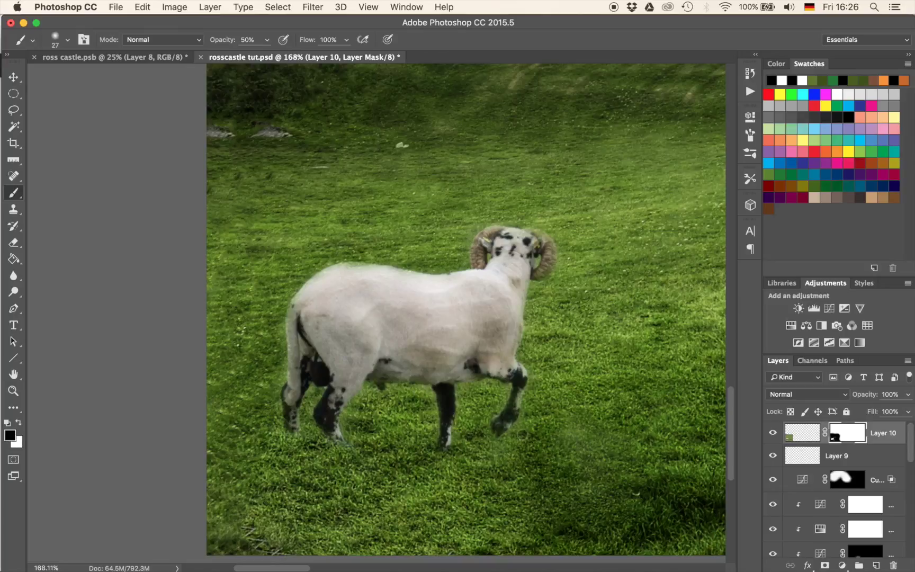
{"action": "key", "text": "x"}
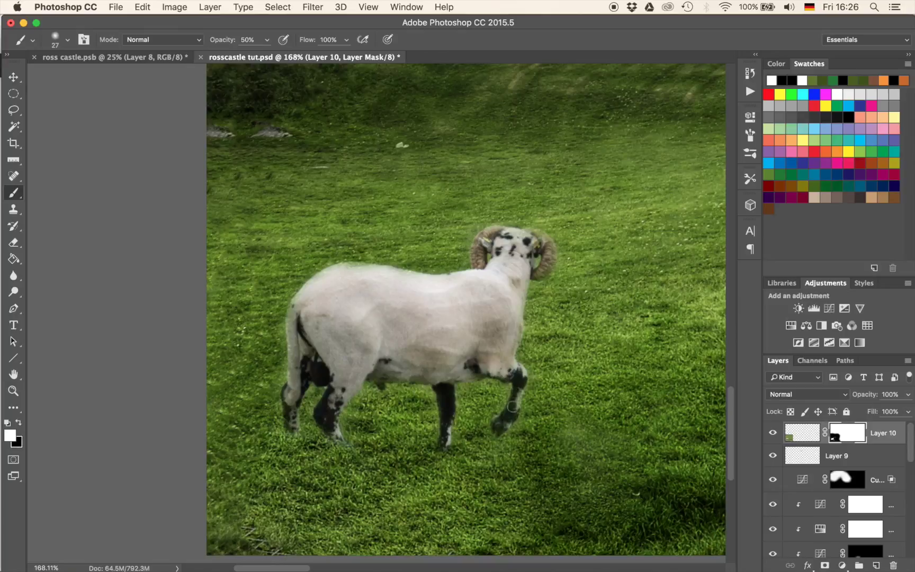
{"action": "key", "text": "x"}
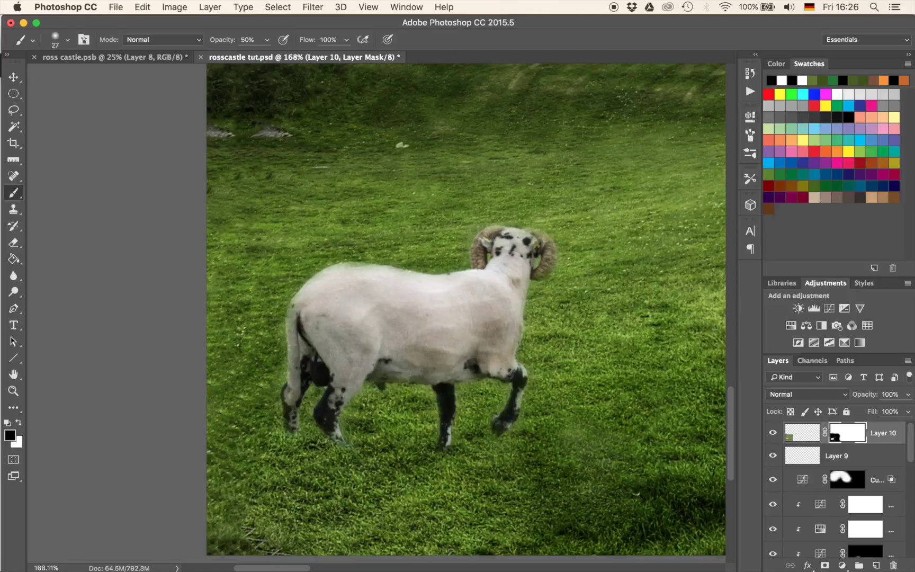
- Blend the grass around the ram with a 152 px mask brush and refine its back and horns at 43 px, both at 50% opacity
{"action": "left_click_drag", "start_coordinate": [568, 442], "coordinate": [604, 455]}
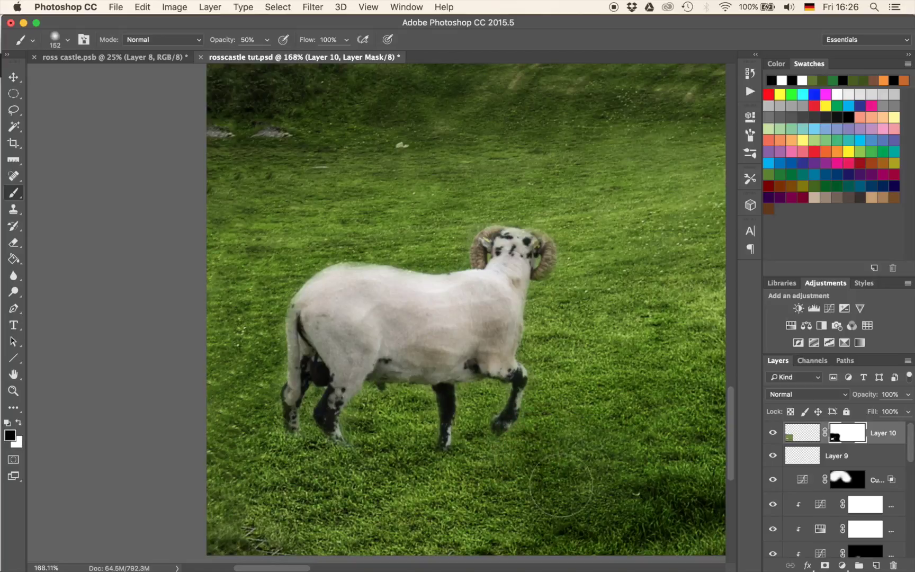
{"action": "left_click_drag", "start_coordinate": [623, 363], "coordinate": [568, 367]}
{"action": "key", "text": "x"}
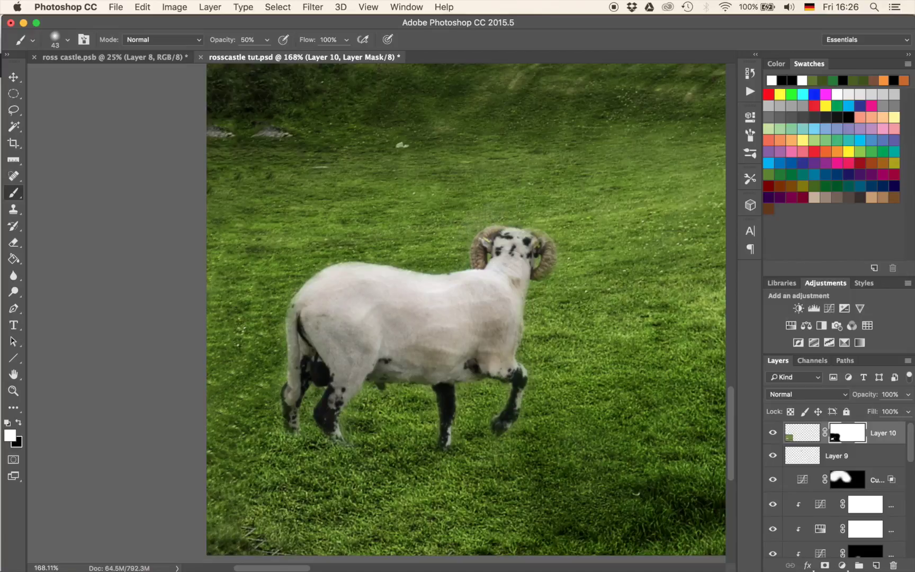
{"action": "key", "text": "x"}
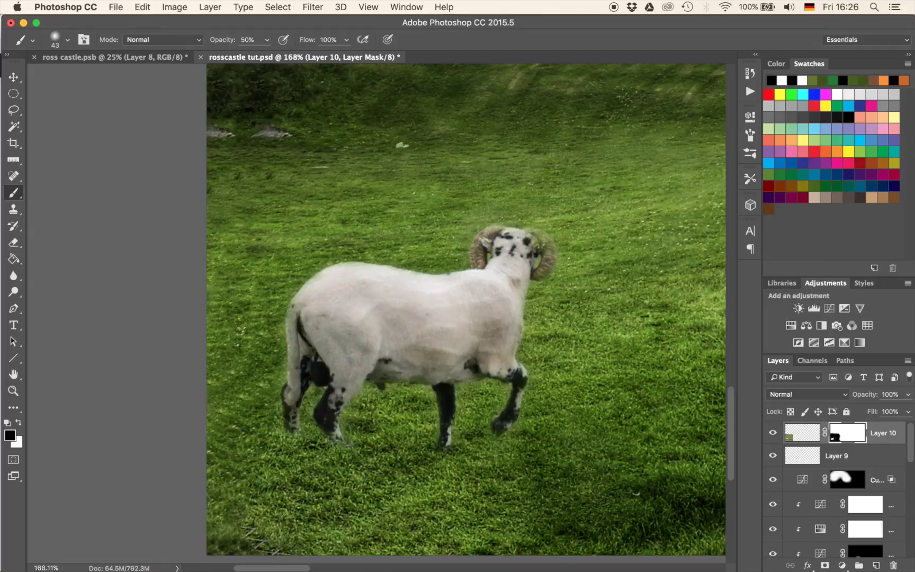
{"action": "key", "text": "x"}
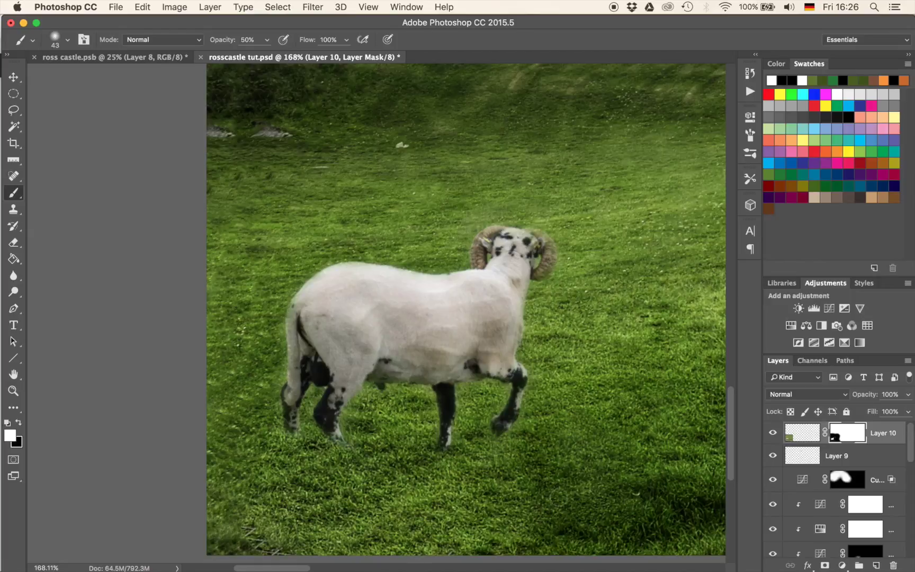
- Scale the masked ram to about 75% and reposition it on the grass near the panorama's lower left corner
{"action": "scroll", "coordinate": [442, 424], "scroll_direction": "down", "scroll_amount": 8}
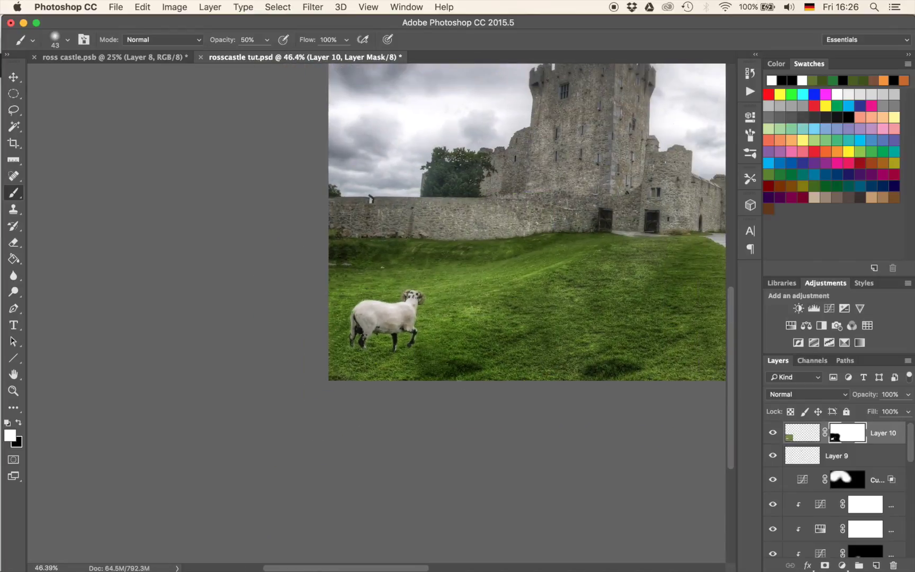
{"action": "key", "text": "super+t"}
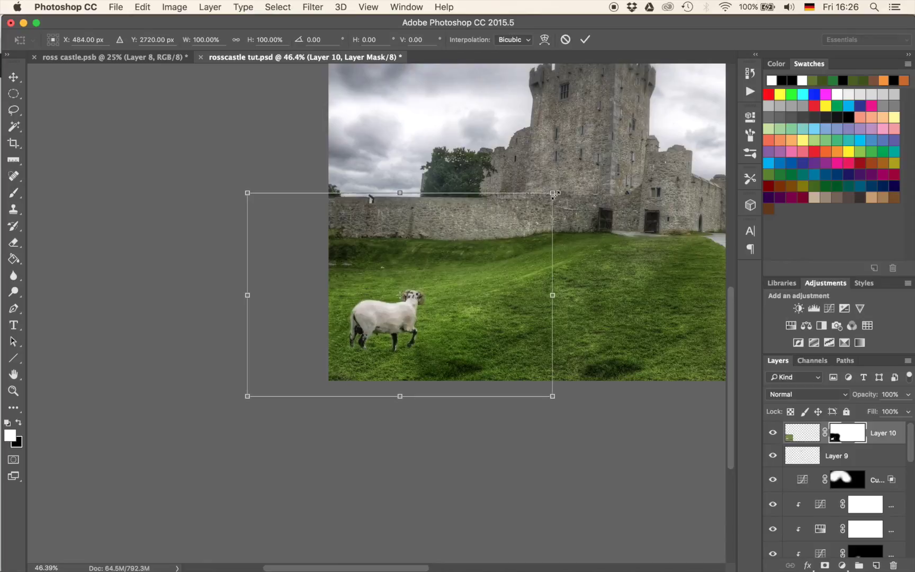
{"action": "left_click_drag", "start_coordinate": [551, 193], "coordinate": [474, 243]}
{"action": "left_click_drag", "start_coordinate": [428, 334], "coordinate": [446, 332]}
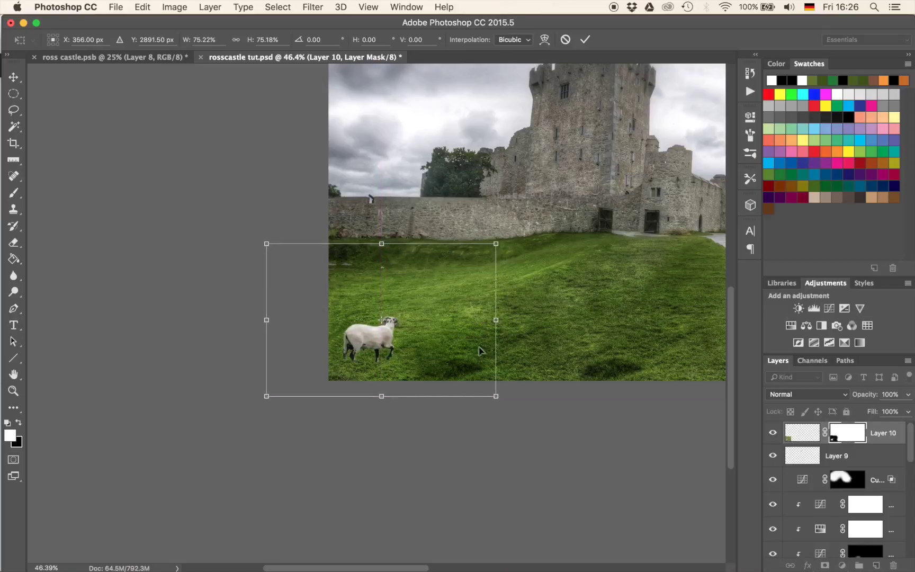
{"action": "key", "text": "Return"}
{"action": "key", "text": "b"}
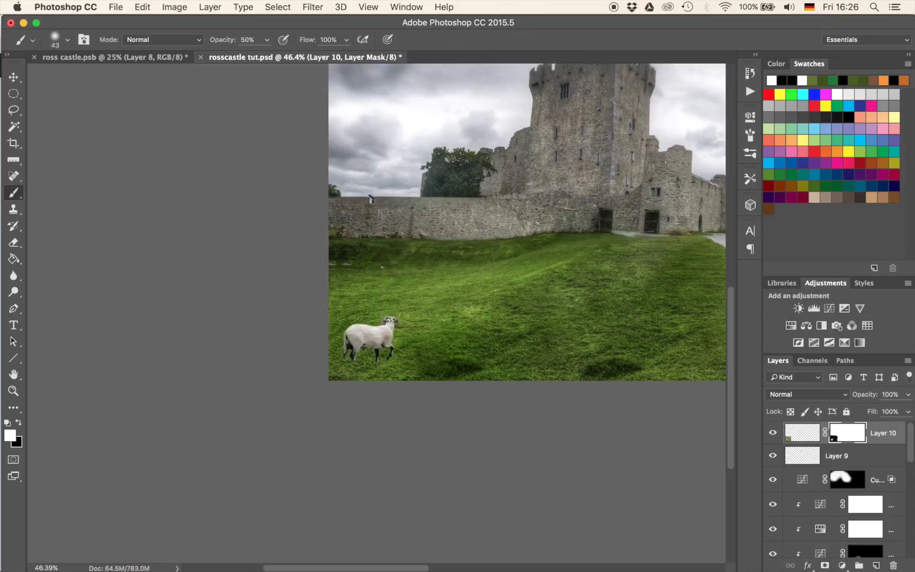
- Add a layer above Layer 10 and clone the dark grass patch onto it with a 127 px Clone Stamp at 100% opacity
{"action": "scroll", "coordinate": [376, 310], "scroll_direction": "up", "scroll_amount": 5}
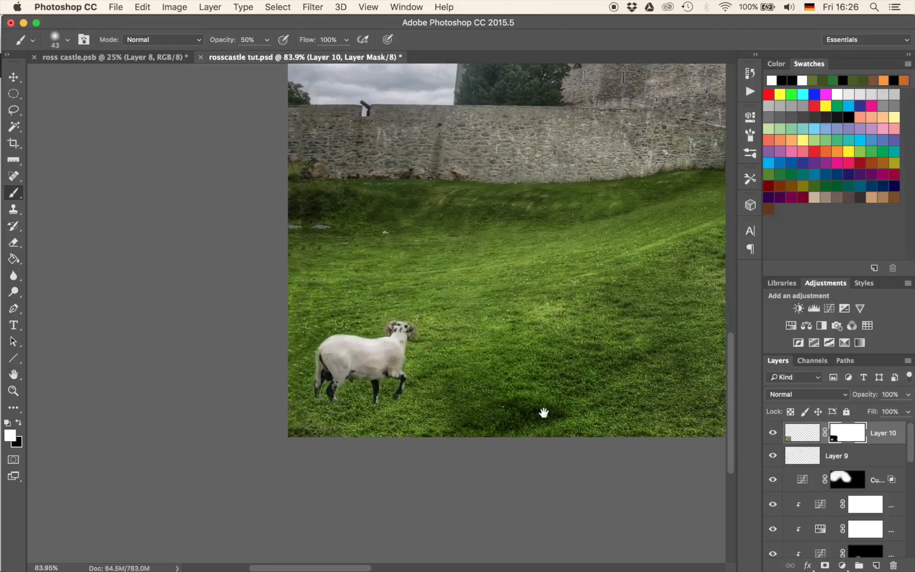
{"action": "left_click_drag", "start_coordinate": [540, 413], "coordinate": [454, 360]}
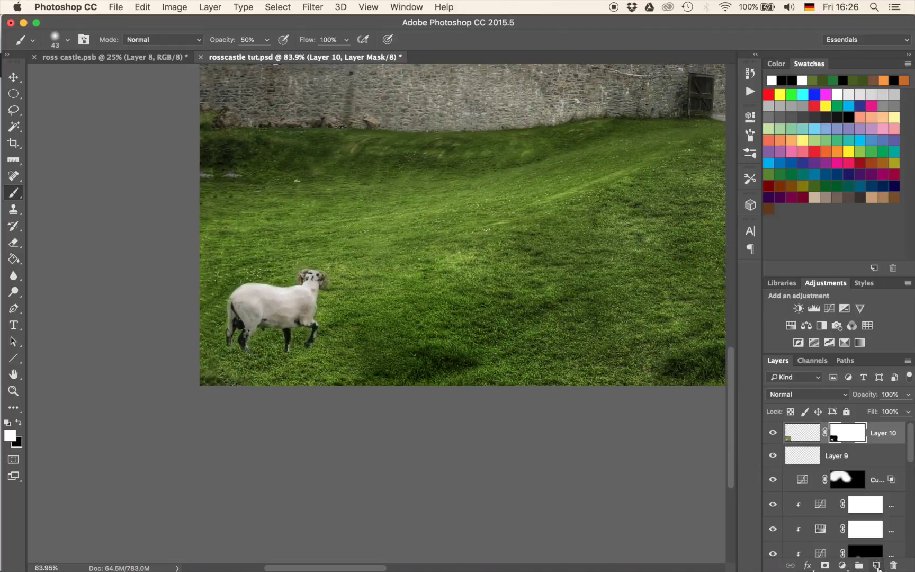
{"action": "left_click", "coordinate": [876, 566]}
{"action": "key", "text": "x"}
{"action": "key", "text": "s"}
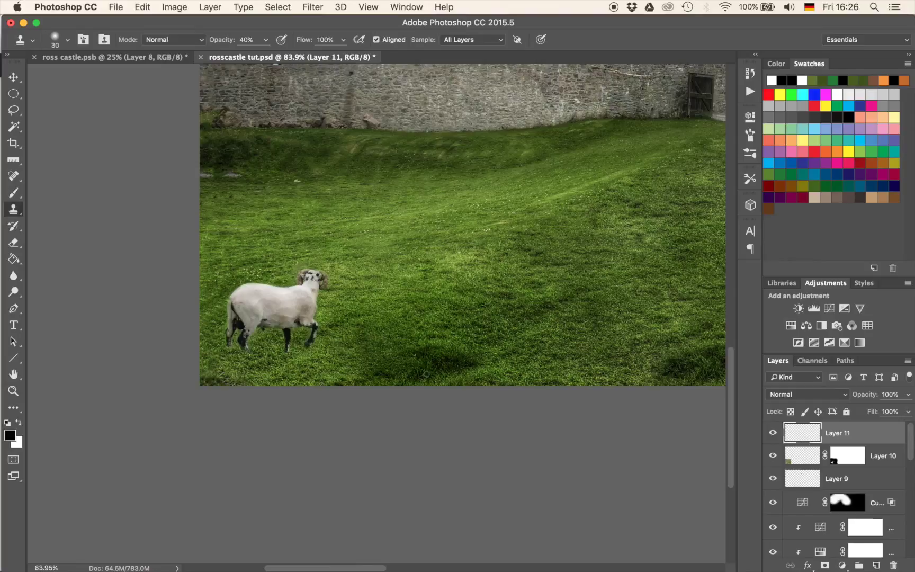
{"action": "scroll", "coordinate": [429, 376], "scroll_direction": "up", "scroll_amount": 4}
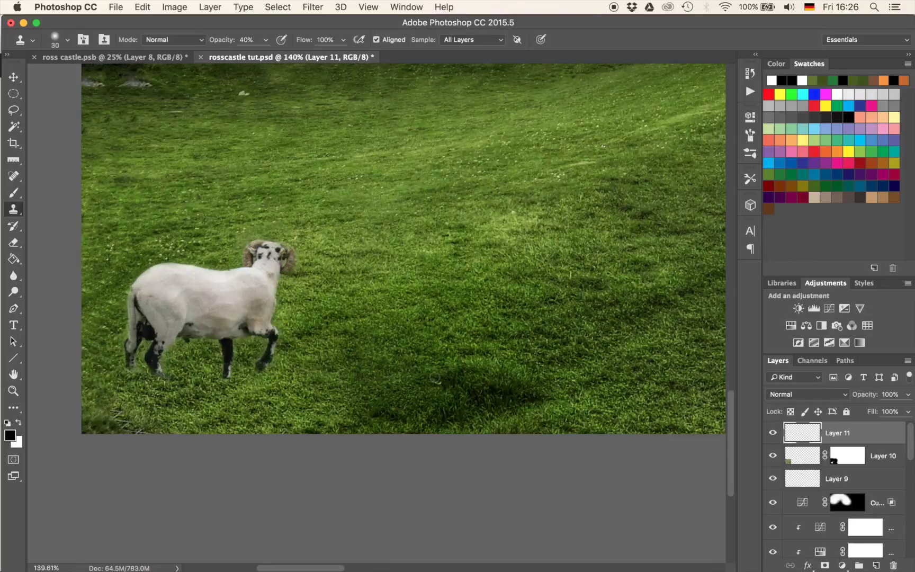
{"action": "left_click_drag", "start_coordinate": [429, 376], "coordinate": [420, 323]}
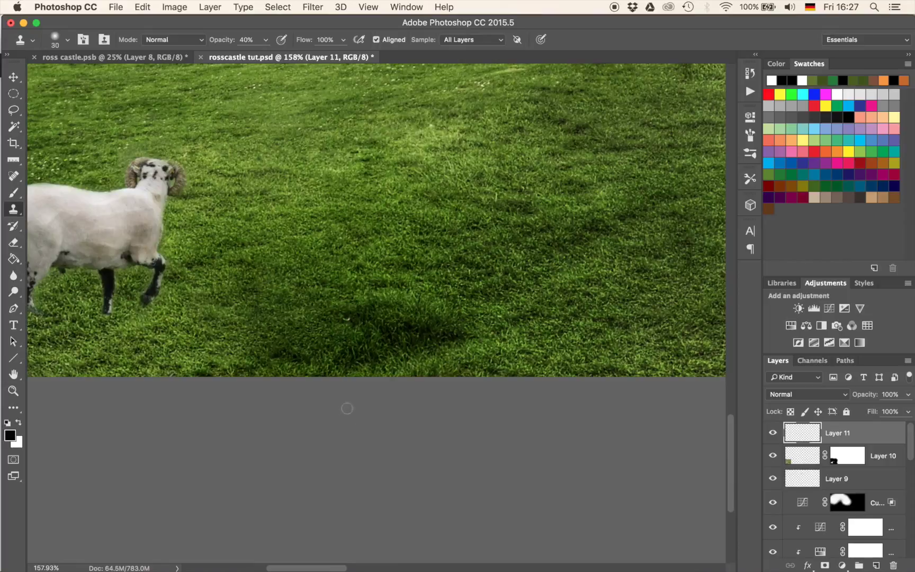
{"action": "left_click_drag", "start_coordinate": [390, 323], "coordinate": [418, 333]}
{"action": "key", "text": "0"}
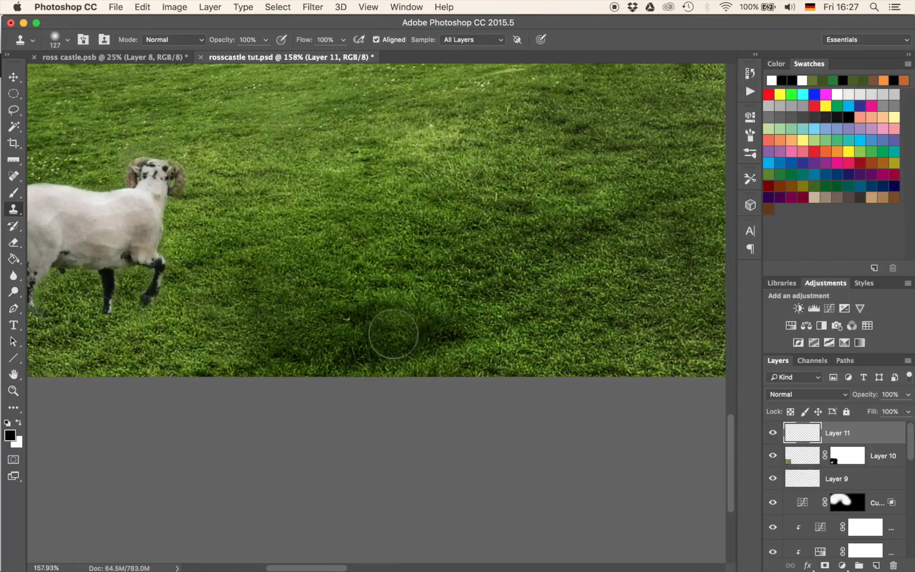
{"action": "left_click", "coordinate": [376, 327], "text": "alt"}
{"action": "mouse_move", "coordinate": [368, 323]}
{"action": "left_mouse_down"}
{"action": "mouse_move", "coordinate": [349, 336]}
{"action": "mouse_move", "coordinate": [399, 337]}
{"action": "mouse_move", "coordinate": [407, 326]}
{"action": "mouse_move", "coordinate": [399, 323]}
{"action": "mouse_move", "coordinate": [446, 324]}
{"action": "left_mouse_up"}
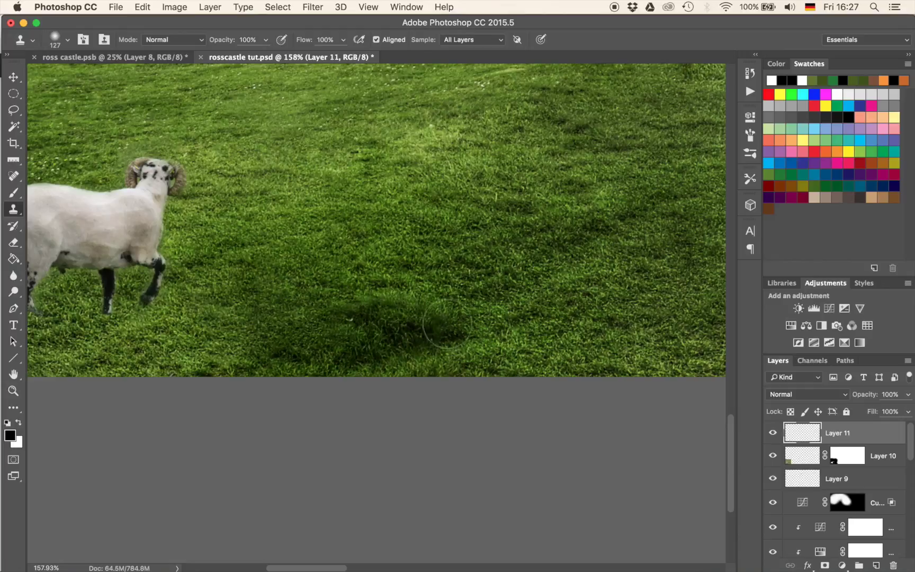
- Move the cloned dark grass patch beneath the ram's hind legs and scale it to about 74%
{"action": "key", "text": "v"}
{"action": "mouse_move", "coordinate": [408, 349]}
{"action": "left_mouse_down"}
{"action": "mouse_move", "coordinate": [153, 376]}
{"action": "mouse_move", "coordinate": [98, 362]}
{"action": "left_mouse_up"}
{"action": "scroll", "coordinate": [378, 327], "scroll_direction": "left", "scroll_amount": 10}
{"action": "left_click_drag", "start_coordinate": [474, 306], "coordinate": [368, 296]}
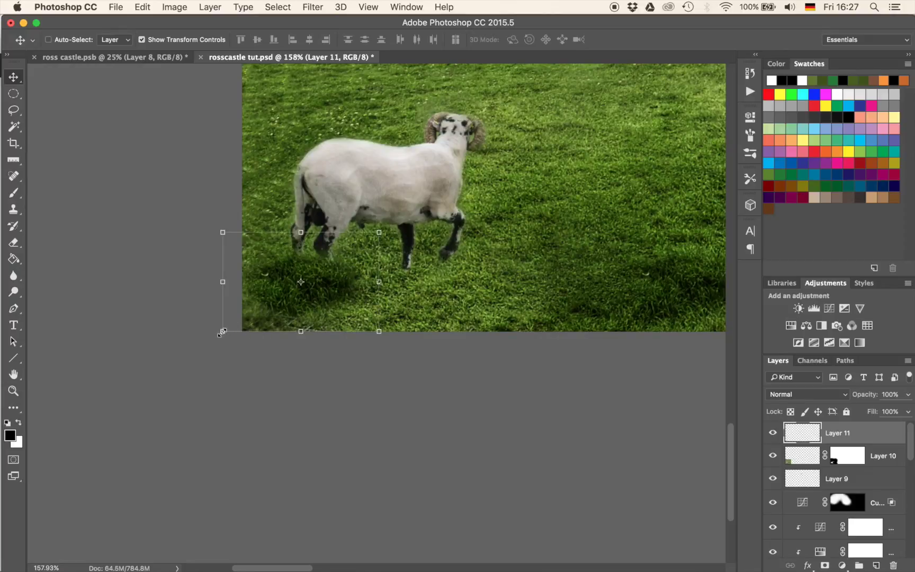
{"action": "left_click_drag", "start_coordinate": [221, 329], "coordinate": [262, 304]}
{"action": "left_click_drag", "start_coordinate": [353, 285], "coordinate": [343, 290]}
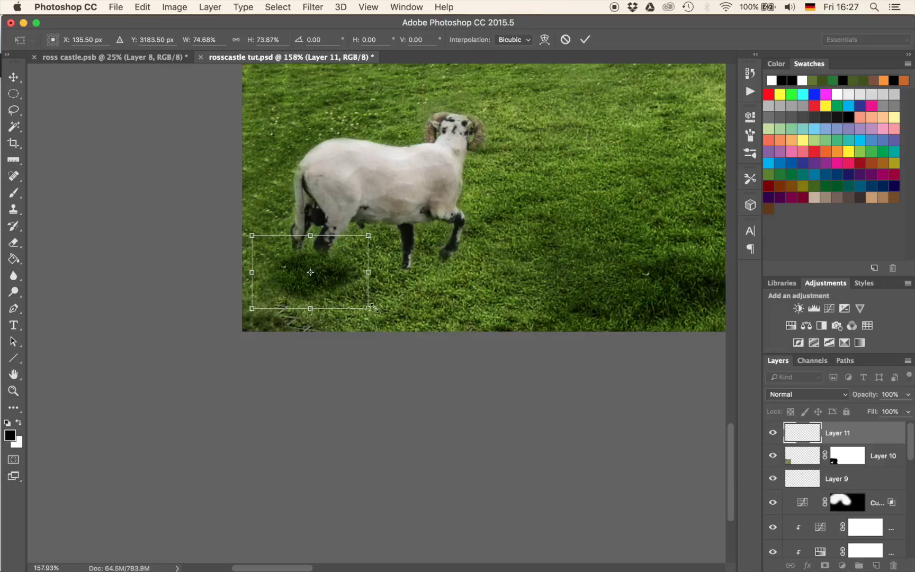
{"action": "key", "text": "Return"}
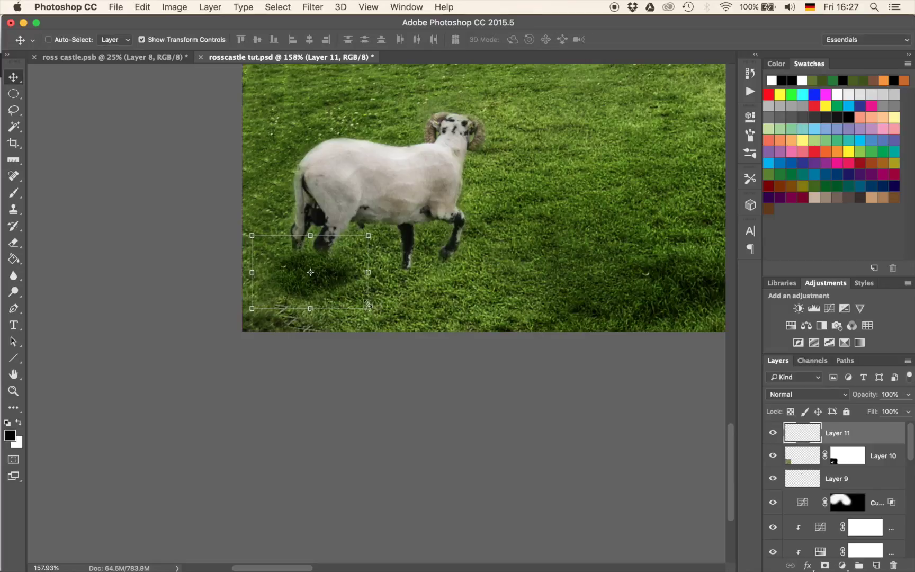
- Mask Layer 11, fade the dark patch's edges with a 43 px black brush at 50% opacity, and nudge it closer under the hind hooves
{"action": "left_click", "coordinate": [825, 565]}
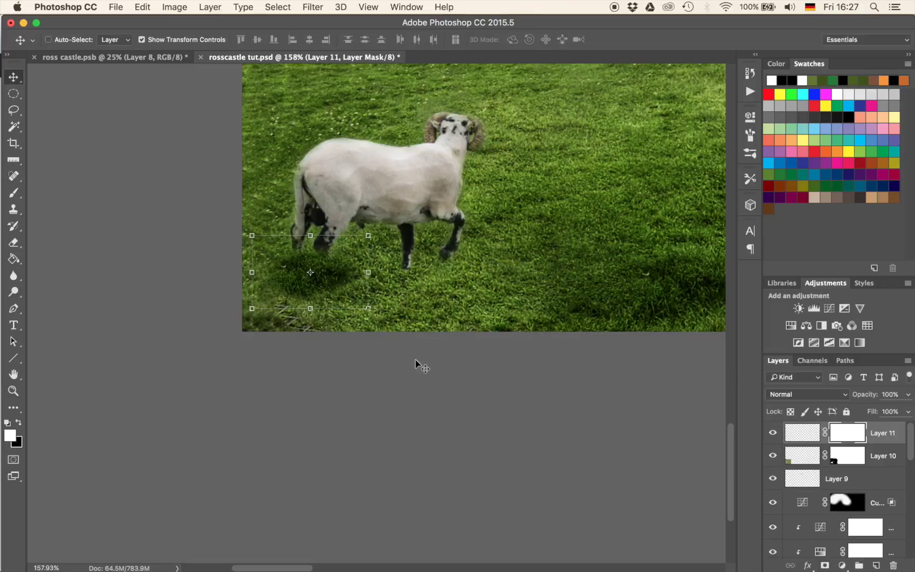
{"action": "key", "text": "b"}
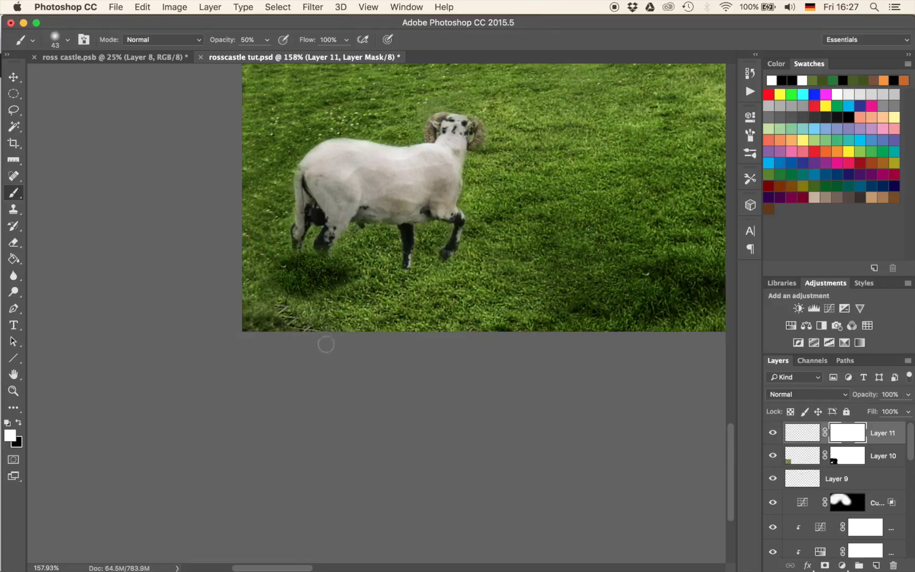
{"action": "scroll", "coordinate": [347, 339], "scroll_direction": "up", "scroll_amount": 5}
{"action": "left_click_drag", "start_coordinate": [260, 369], "coordinate": [354, 449]}
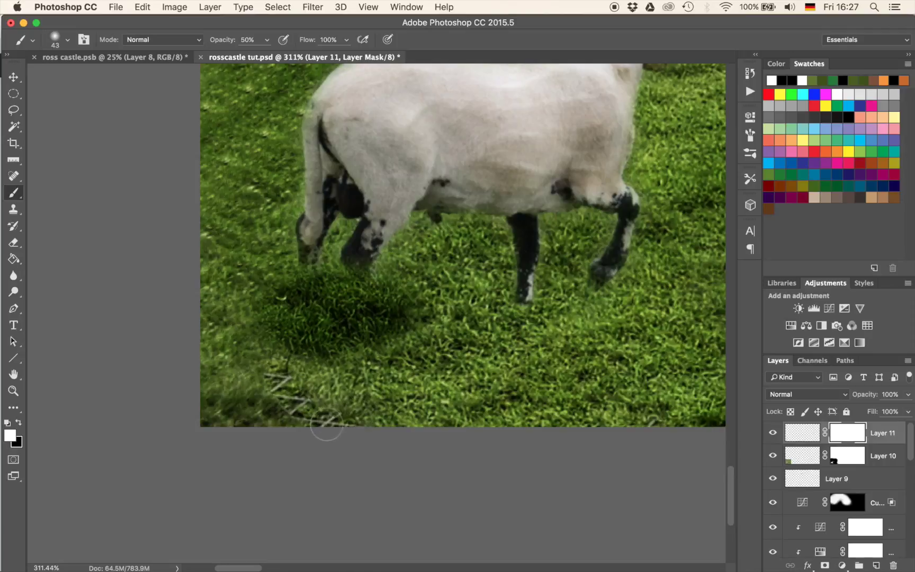
{"action": "key", "text": "x"}
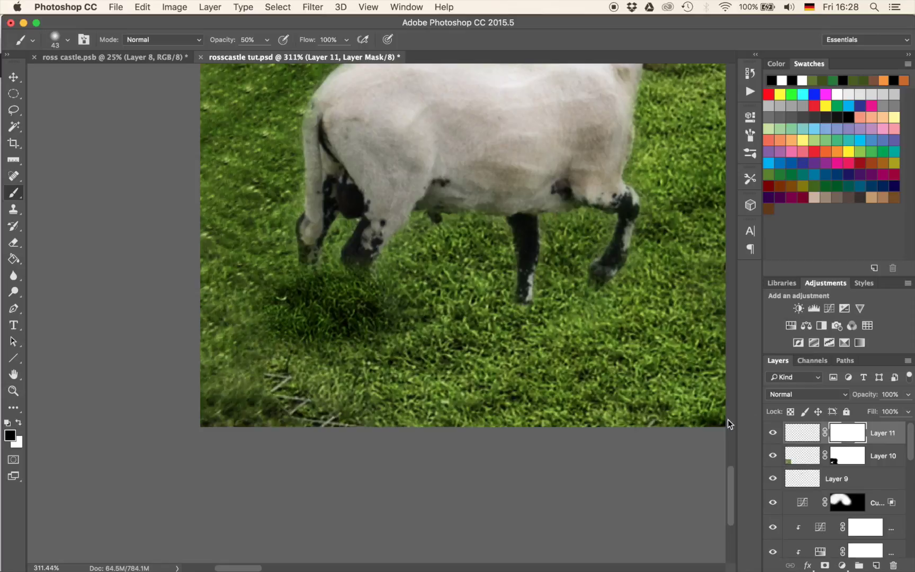
{"action": "key", "text": "v"}
{"action": "left_click_drag", "start_coordinate": [349, 355], "coordinate": [349, 355]}
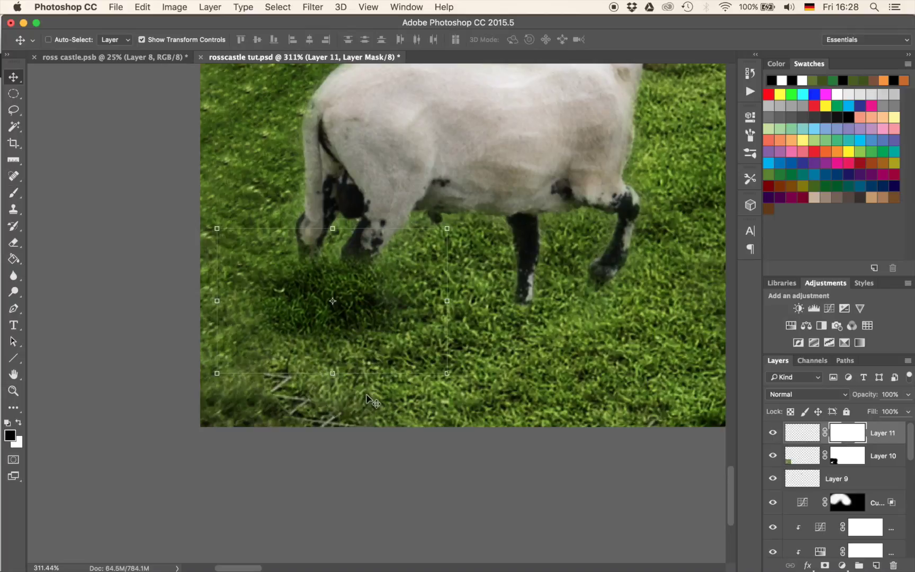
- Blend the dark grass patch under the ram's hind hooves on Layer 11's mask with a 43 px brush at 20% opacity
{"action": "key", "text": "b"}
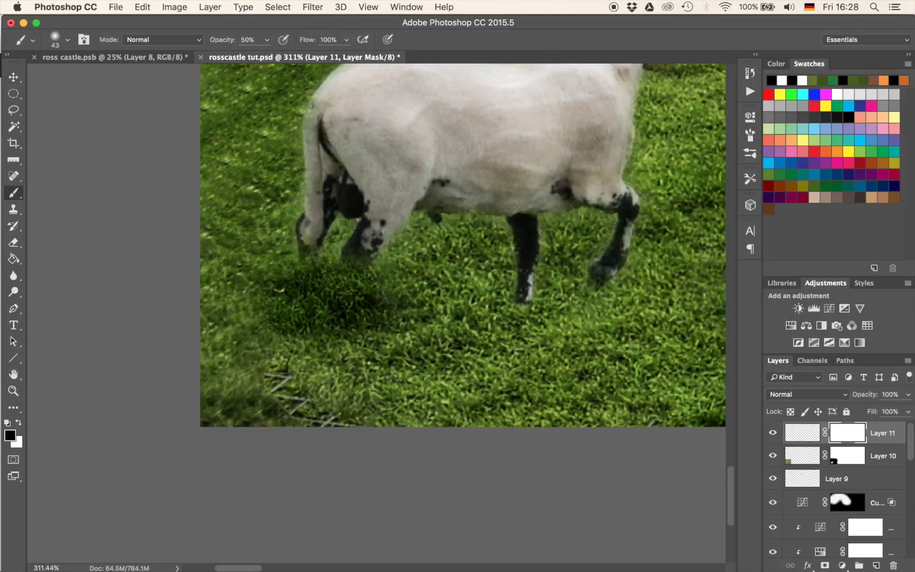
{"action": "key", "text": "2"}
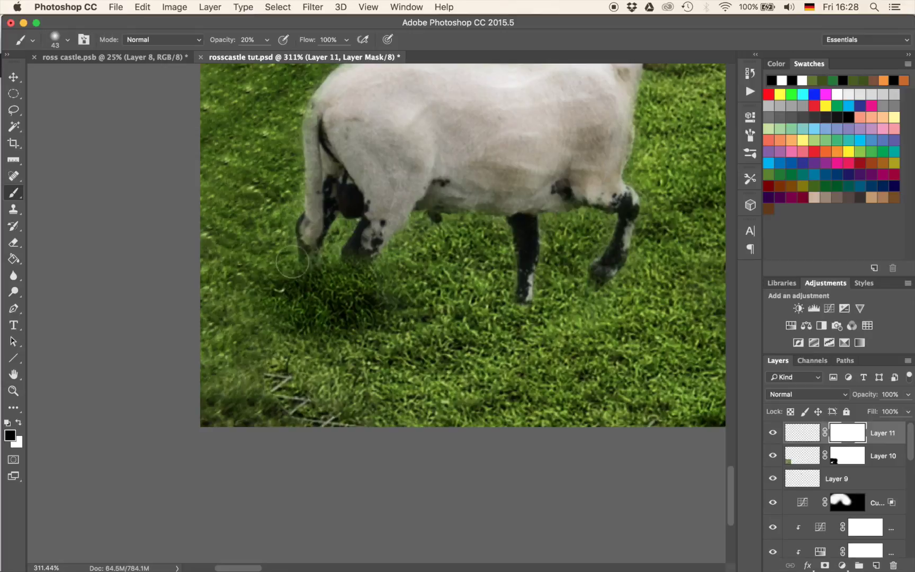
{"action": "mouse_move", "coordinate": [375, 245]}
{"action": "left_mouse_down"}
{"action": "mouse_move", "coordinate": [405, 278]}
{"action": "mouse_move", "coordinate": [400, 318]}
{"action": "mouse_move", "coordinate": [389, 306]}
{"action": "mouse_move", "coordinate": [401, 306]}
{"action": "mouse_move", "coordinate": [338, 333]}
{"action": "mouse_move", "coordinate": [359, 327]}
{"action": "mouse_move", "coordinate": [293, 340]}
{"action": "mouse_move", "coordinate": [346, 332]}
{"action": "mouse_move", "coordinate": [342, 345]}
{"action": "mouse_move", "coordinate": [284, 343]}
{"action": "mouse_move", "coordinate": [245, 324]}
{"action": "mouse_move", "coordinate": [281, 308]}
{"action": "mouse_move", "coordinate": [226, 301]}
{"action": "mouse_move", "coordinate": [288, 307]}
{"action": "mouse_move", "coordinate": [423, 346]}
{"action": "mouse_move", "coordinate": [404, 332]}
{"action": "mouse_move", "coordinate": [405, 307]}
{"action": "mouse_move", "coordinate": [382, 293]}
{"action": "mouse_move", "coordinate": [367, 262]}
{"action": "mouse_move", "coordinate": [377, 254]}
{"action": "mouse_move", "coordinate": [337, 308]}
{"action": "mouse_move", "coordinate": [416, 288]}
{"action": "mouse_move", "coordinate": [385, 307]}
{"action": "mouse_move", "coordinate": [364, 263]}
{"action": "mouse_move", "coordinate": [339, 282]}
{"action": "left_mouse_up"}
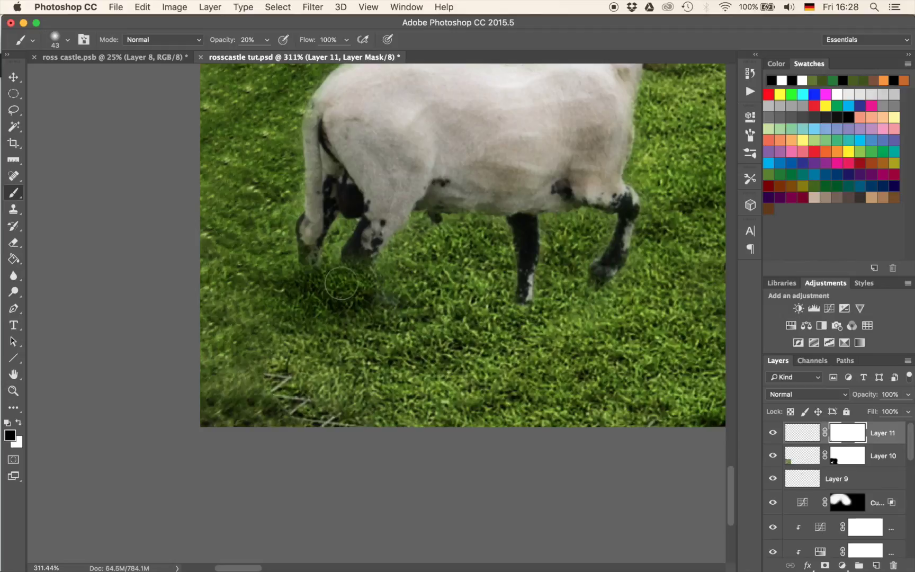
{"action": "left_click", "coordinate": [354, 244], "text": "alt"}
{"action": "left_click_drag", "start_coordinate": [355, 245], "coordinate": [346, 289]}
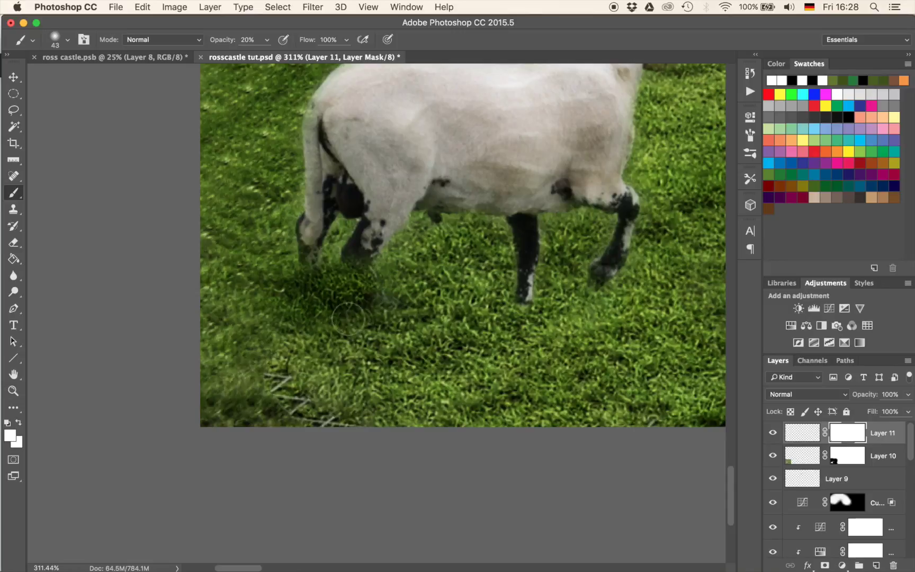
{"action": "left_click_drag", "start_coordinate": [354, 252], "coordinate": [381, 225]}
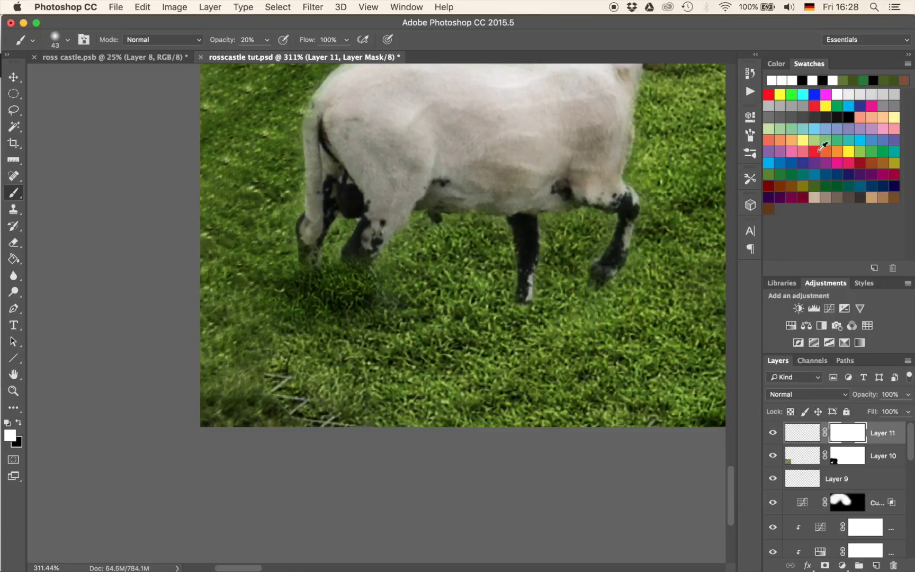
- Refine Layer 11's mask around the nearer hind hoof with a black brush at 5% opacity
{"action": "left_click", "coordinate": [838, 116]}
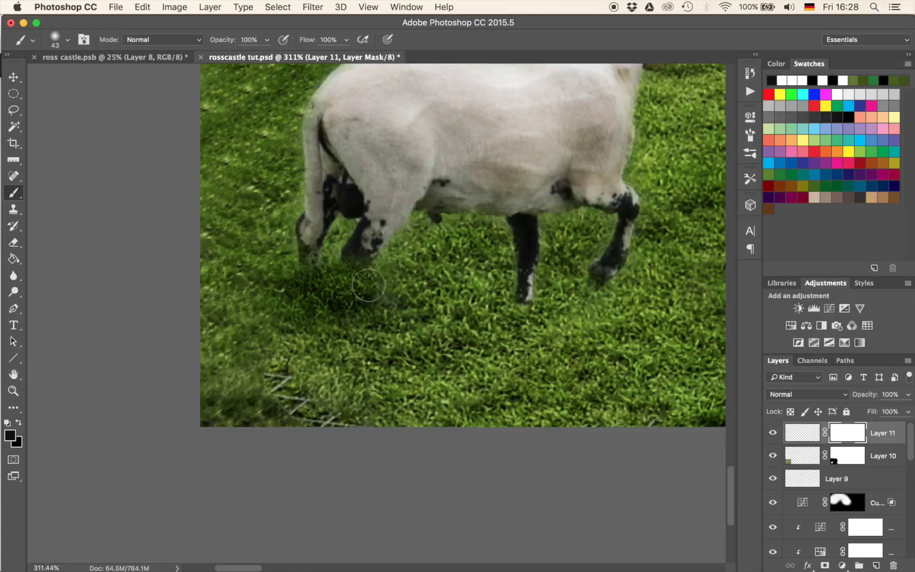
{"action": "mouse_move", "coordinate": [370, 286]}
{"action": "left_mouse_down"}
{"action": "mouse_move", "coordinate": [335, 302]}
{"action": "mouse_move", "coordinate": [338, 285]}
{"action": "left_mouse_up"}
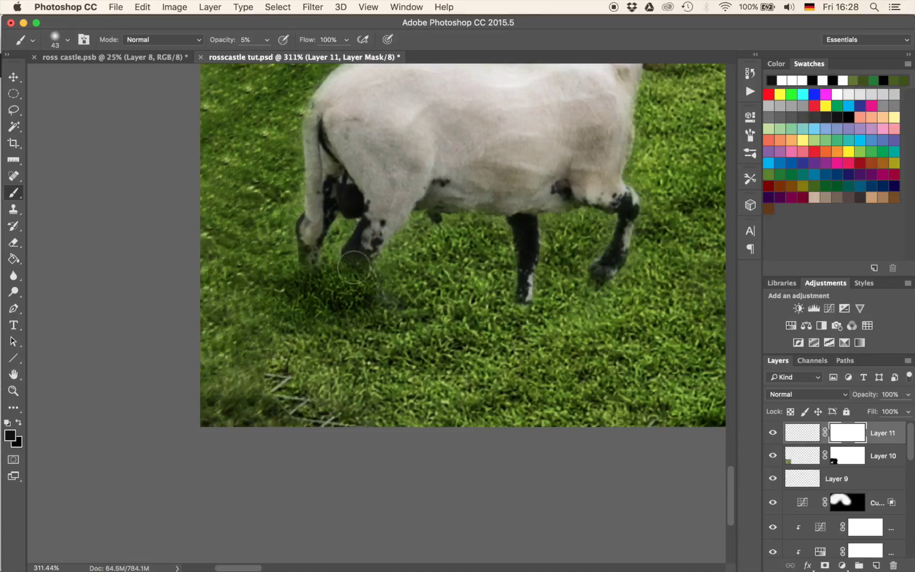
{"action": "left_click_drag", "start_coordinate": [373, 268], "coordinate": [362, 257]}
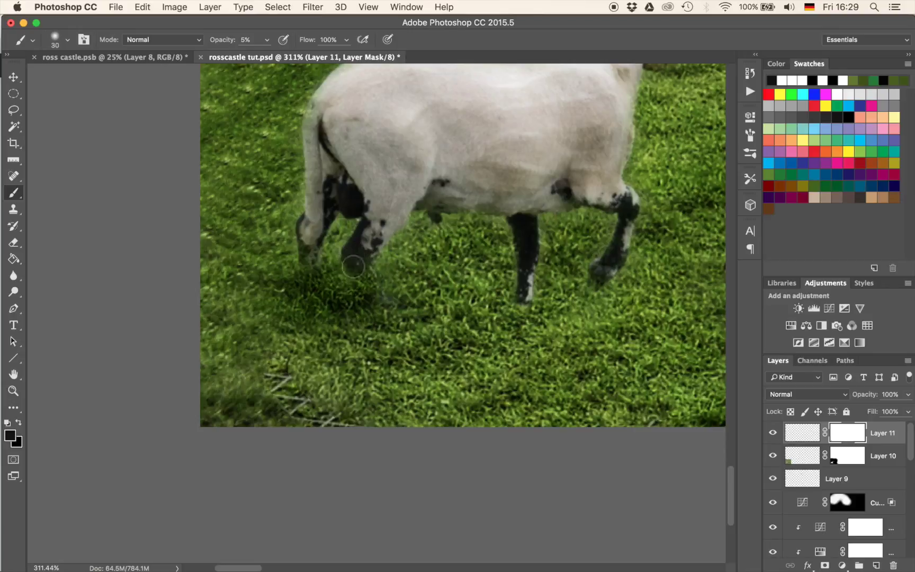
- Paint soft black shading at the rearmost hoof on Layer 11 itself with a 30 px brush at 5% opacity, and compare the layer's visibility
{"action": "left_click", "coordinate": [789, 435]}
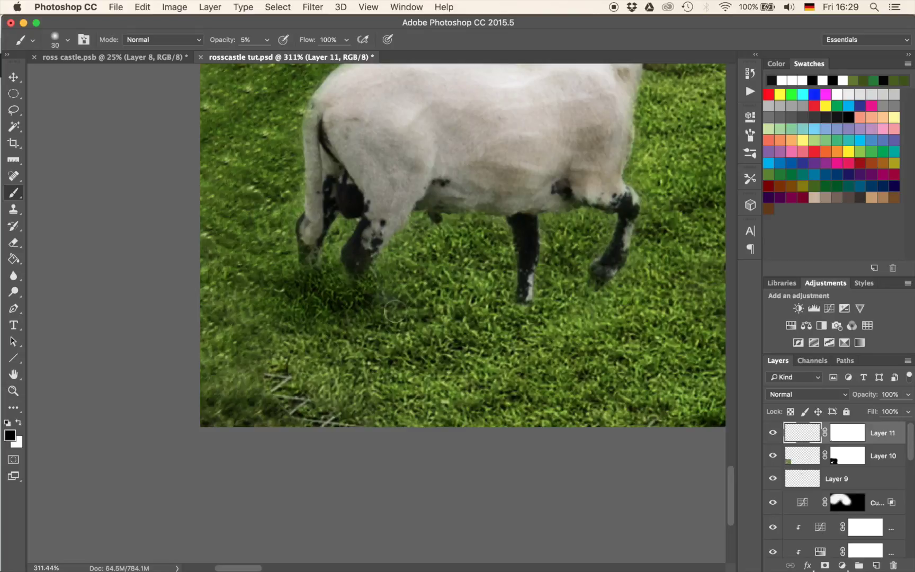
{"action": "mouse_move", "coordinate": [307, 243]}
{"action": "left_mouse_down"}
{"action": "mouse_move", "coordinate": [305, 283]}
{"action": "mouse_move", "coordinate": [315, 246]}
{"action": "mouse_move", "coordinate": [307, 284]}
{"action": "mouse_move", "coordinate": [306, 255]}
{"action": "mouse_move", "coordinate": [309, 288]}
{"action": "left_mouse_up"}
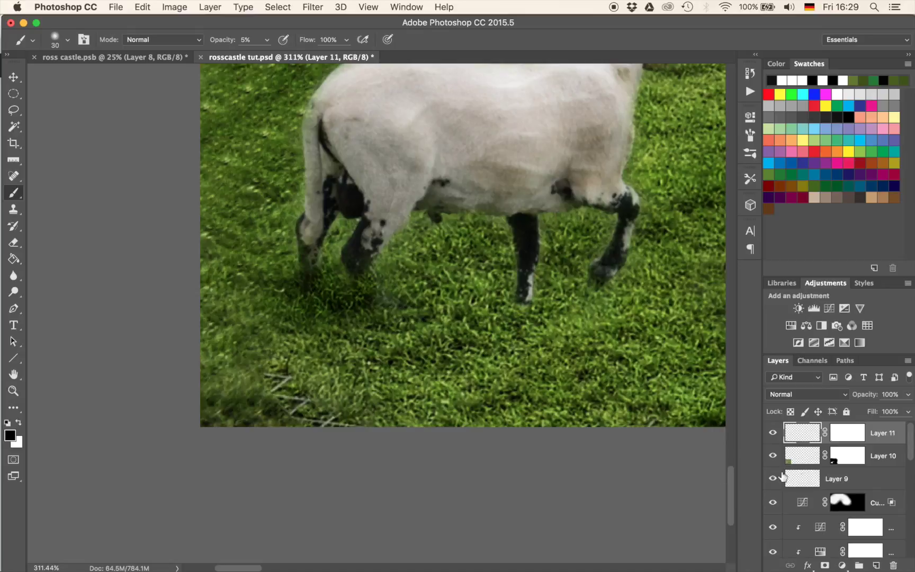
{"action": "left_click", "coordinate": [769, 435]}
{"action": "left_click", "coordinate": [773, 435]}
- Apply a Gaussian Blur with a 0.3 px radius to the dark grass patch on Layer 11
{"action": "left_click", "coordinate": [313, 7]}
{"action": "mouse_move", "coordinate": [345, 158]}
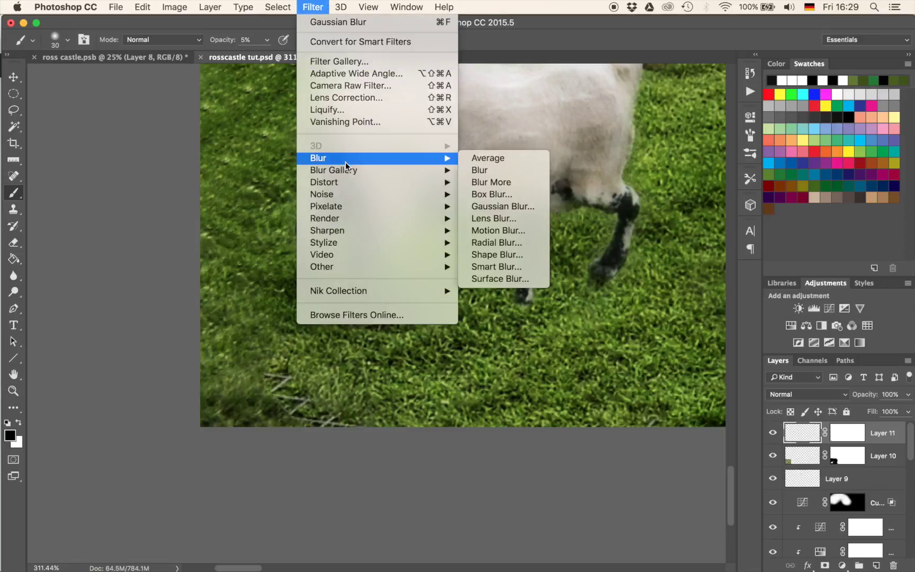
{"action": "left_click", "coordinate": [489, 207]}
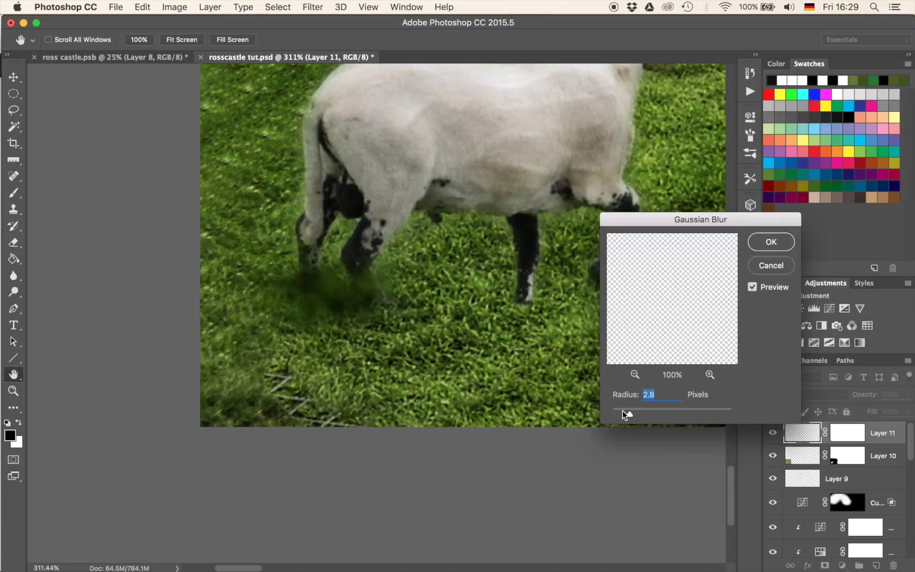
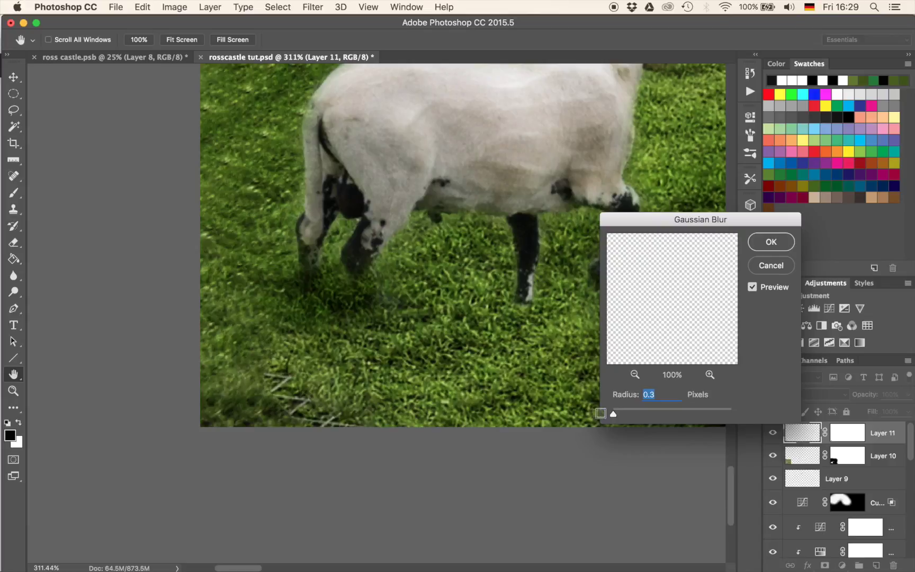
{"action": "left_click", "coordinate": [773, 248]}
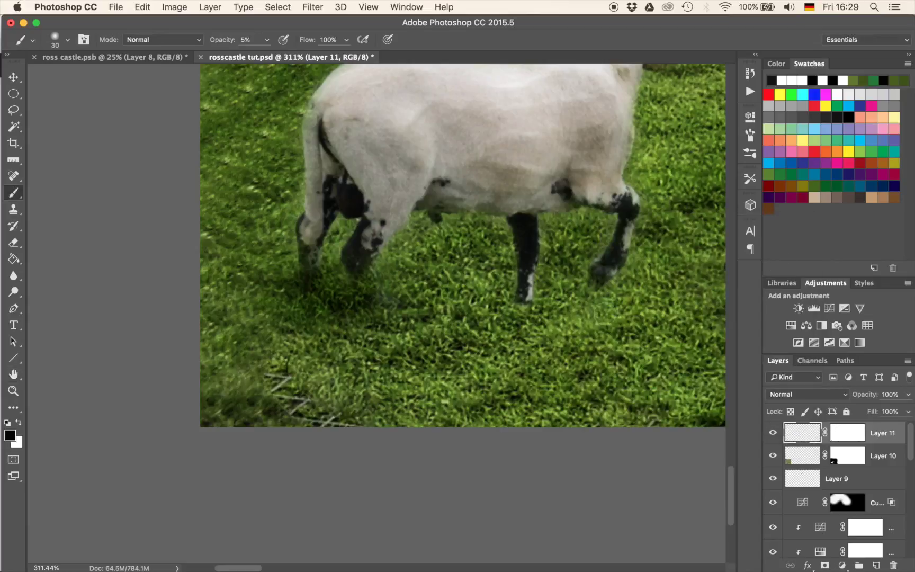
- Add a Curves adjustment above Layer 11 that darkens the midtones, and invert its mask to black
{"action": "scroll", "coordinate": [604, 314], "scroll_direction": "down", "scroll_amount": 5}
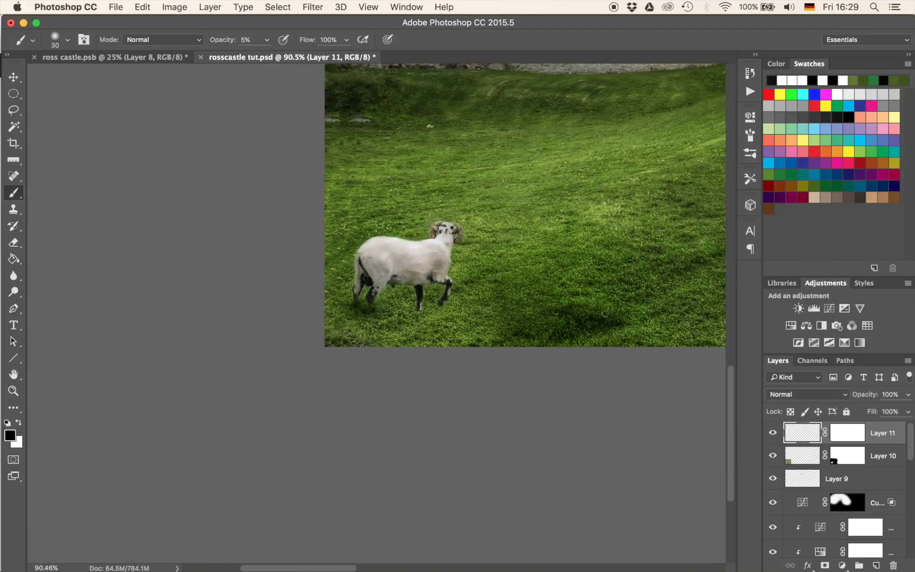
{"action": "scroll", "coordinate": [604, 313], "scroll_direction": "down", "scroll_amount": 4}
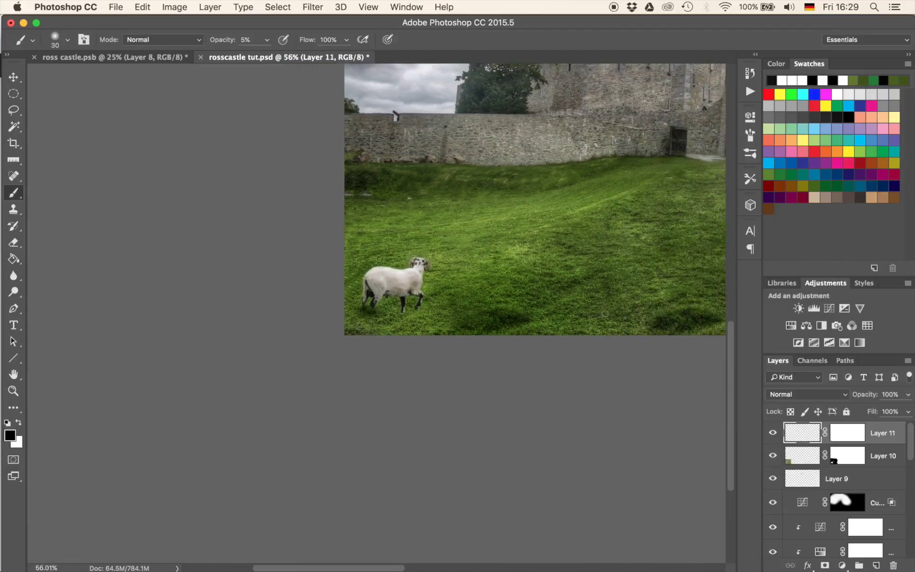
{"action": "scroll", "coordinate": [604, 313], "scroll_direction": "up", "scroll_amount": 5}
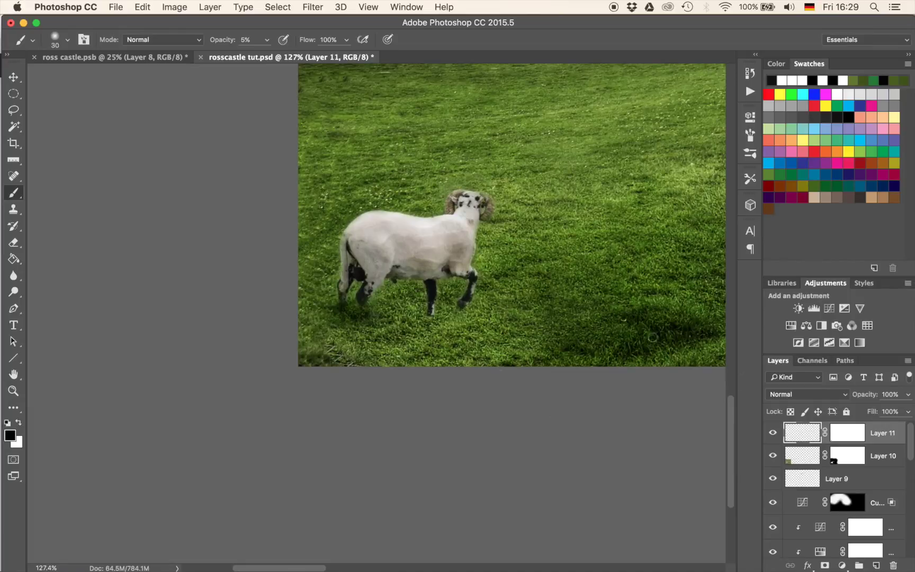
{"action": "left_click", "coordinate": [829, 308]}
{"action": "left_click_drag", "start_coordinate": [641, 252], "coordinate": [654, 249]}
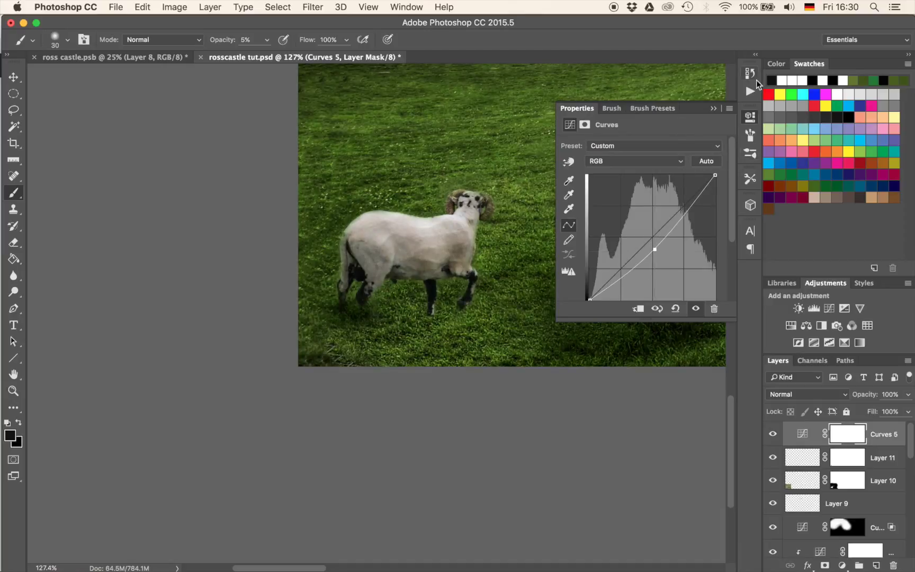
{"action": "left_click", "coordinate": [714, 109]}
{"action": "key", "text": "super+i"}
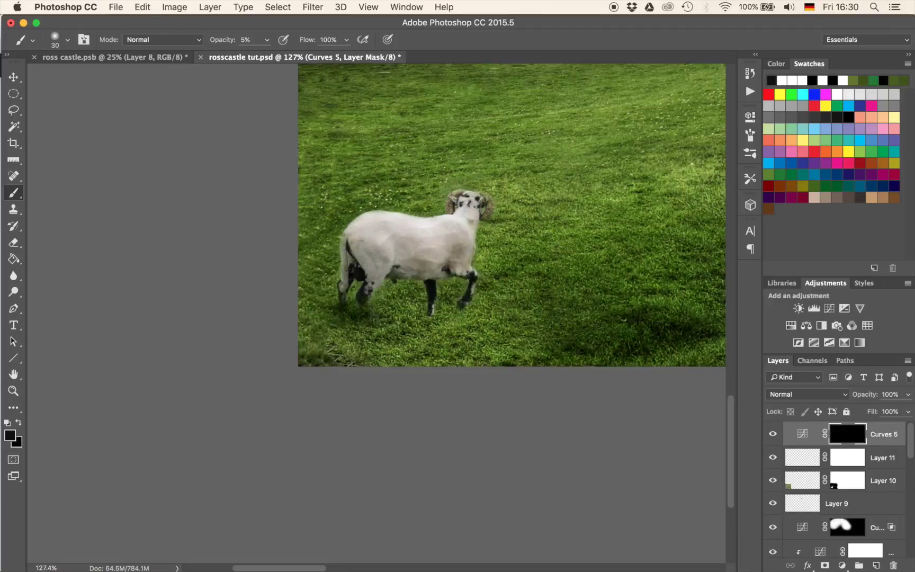
- Darken the grass beneath and around the ram by painting the Curves 5 mask with a 313 px white brush at 50% opacity
{"action": "mouse_move", "coordinate": [501, 379]}
{"action": "left_mouse_down"}
{"action": "mouse_move", "coordinate": [619, 339]}
{"action": "mouse_move", "coordinate": [583, 339]}
{"action": "left_mouse_up"}
{"action": "key", "text": "5"}
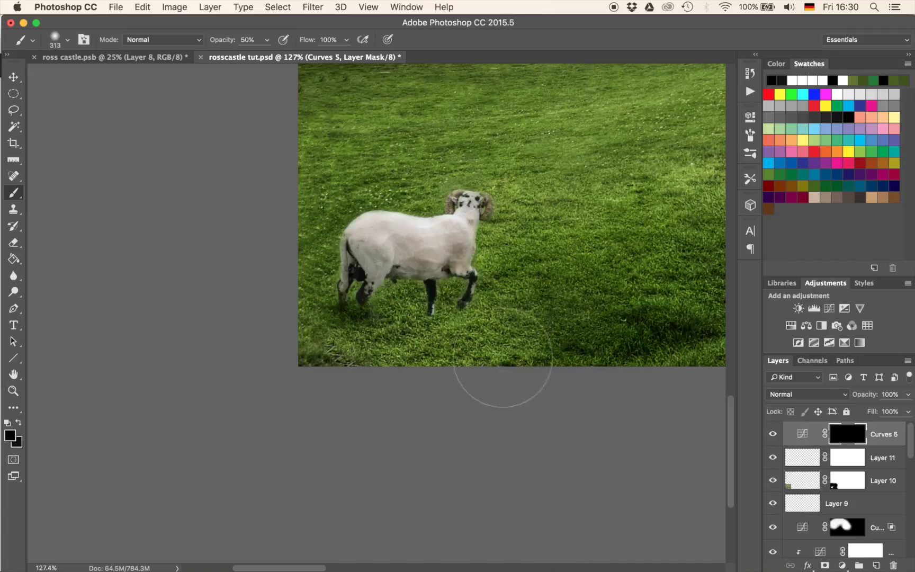
{"action": "key", "text": "x"}
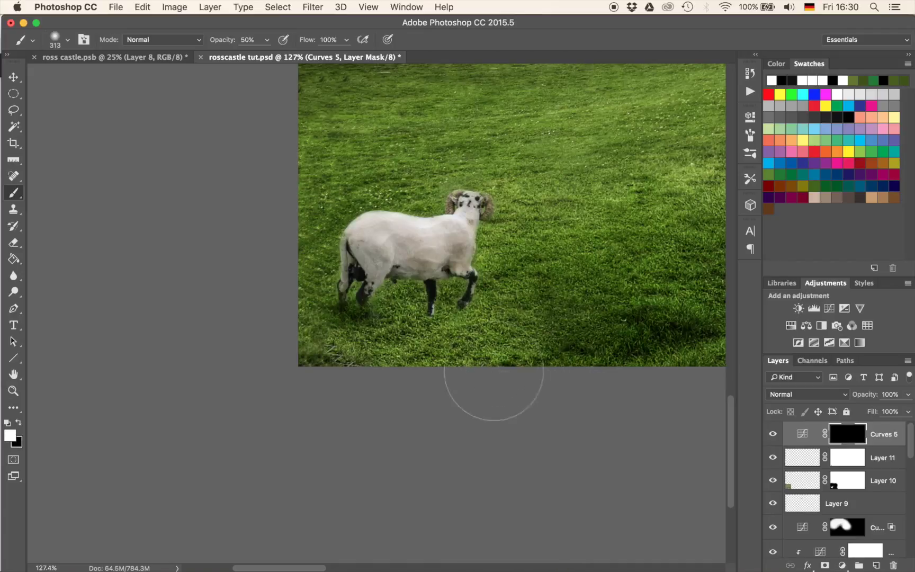
{"action": "mouse_move", "coordinate": [392, 371]}
{"action": "left_mouse_down"}
{"action": "mouse_move", "coordinate": [466, 365]}
{"action": "mouse_move", "coordinate": [569, 318]}
{"action": "mouse_move", "coordinate": [458, 369]}
{"action": "left_mouse_up"}
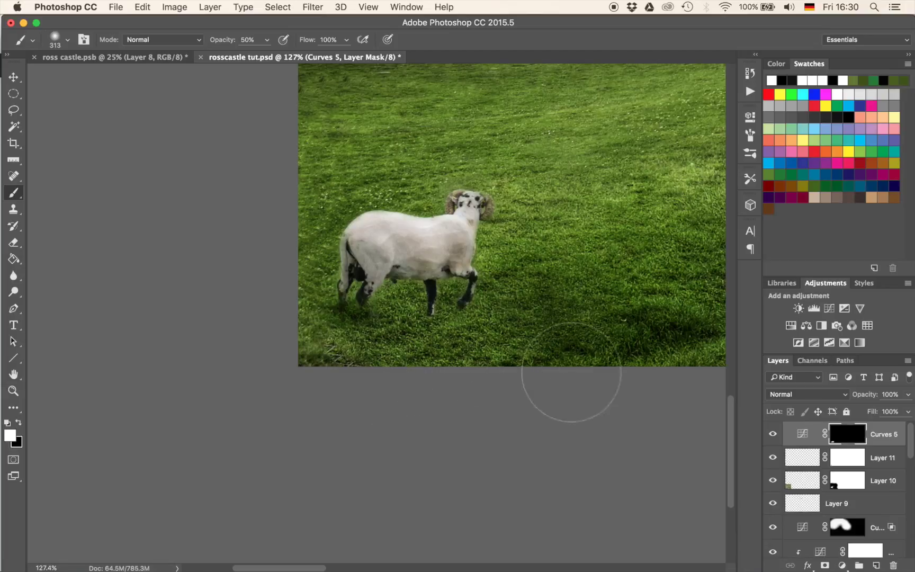
{"action": "left_click", "coordinate": [778, 434]}
{"action": "left_click", "coordinate": [779, 434]}
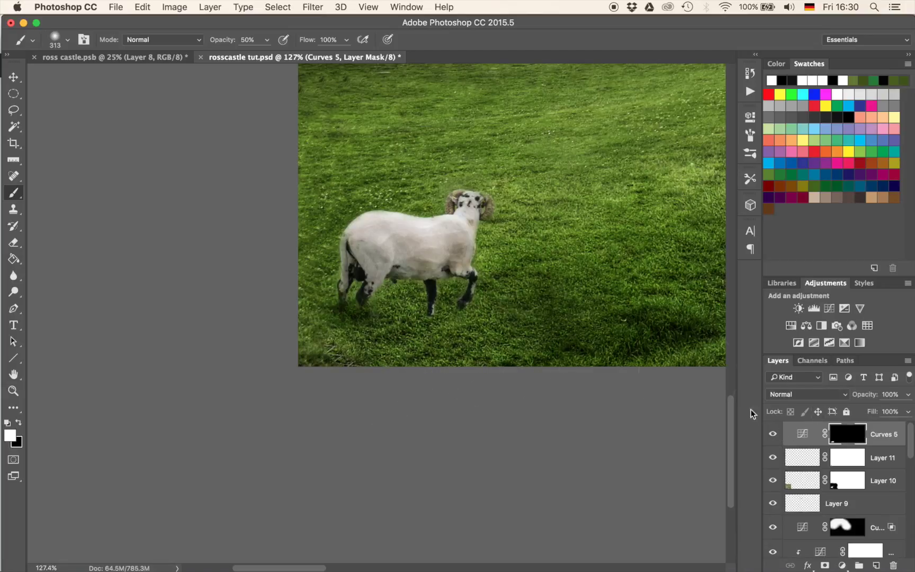
{"action": "left_click", "coordinate": [643, 232]}
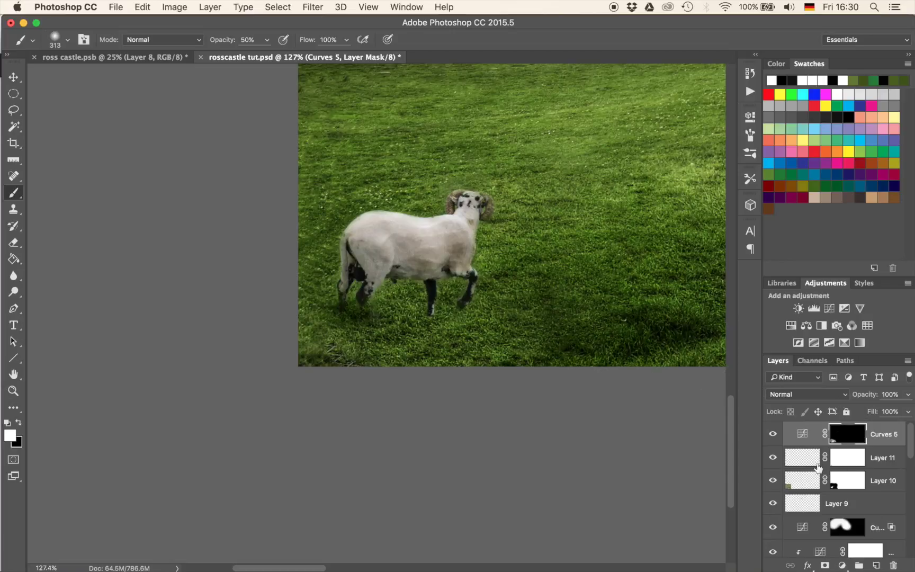
- Add a Curves adjustment clipped to Layer 10 and slightly lower its midtones to darken the ram
{"action": "left_click", "coordinate": [803, 480]}
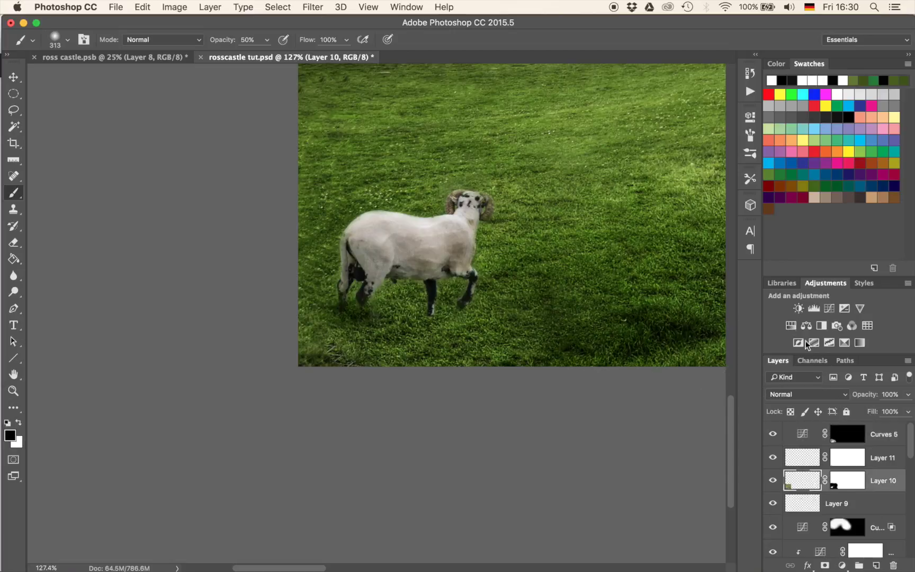
{"action": "left_click", "coordinate": [827, 311]}
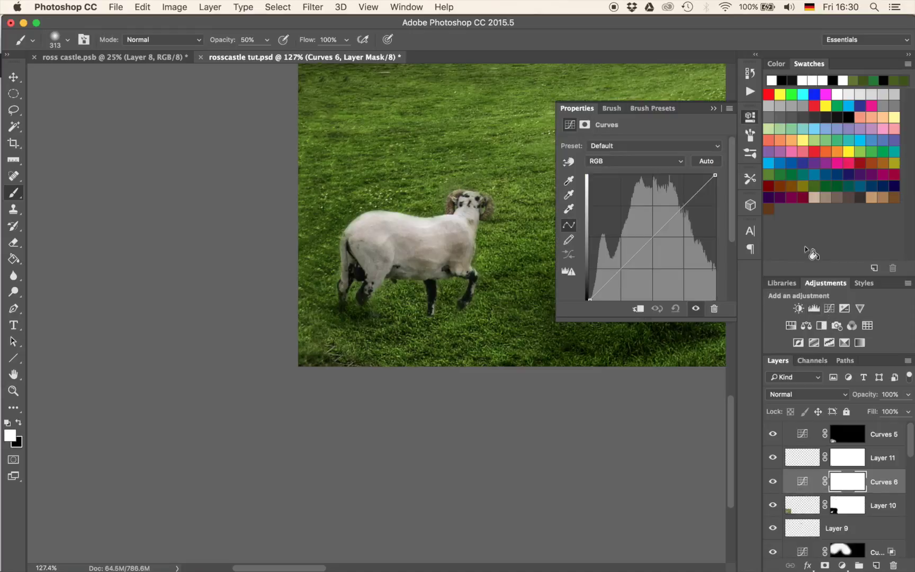
{"action": "key", "text": "super+alt+g"}
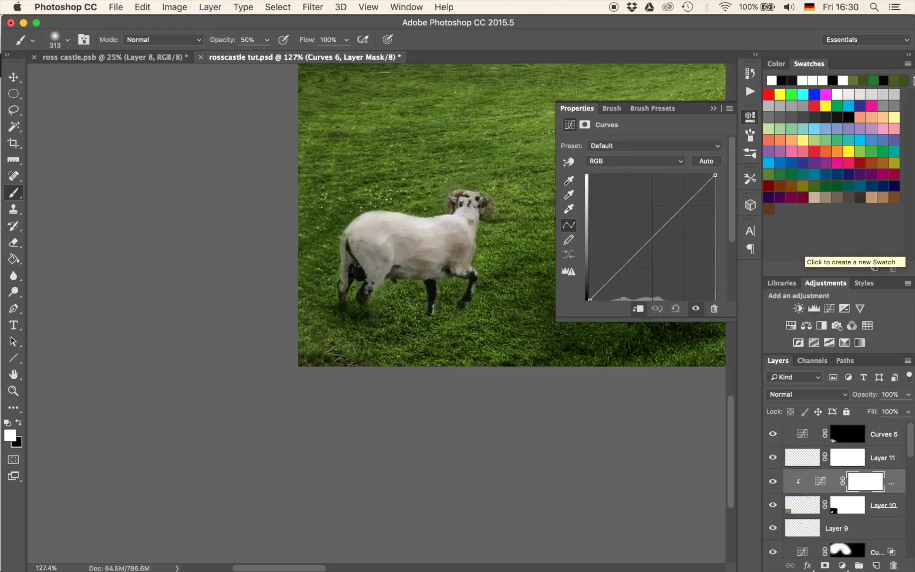
{"action": "left_click_drag", "start_coordinate": [658, 233], "coordinate": [665, 253]}
{"action": "left_click_drag", "start_coordinate": [663, 248], "coordinate": [652, 245]}
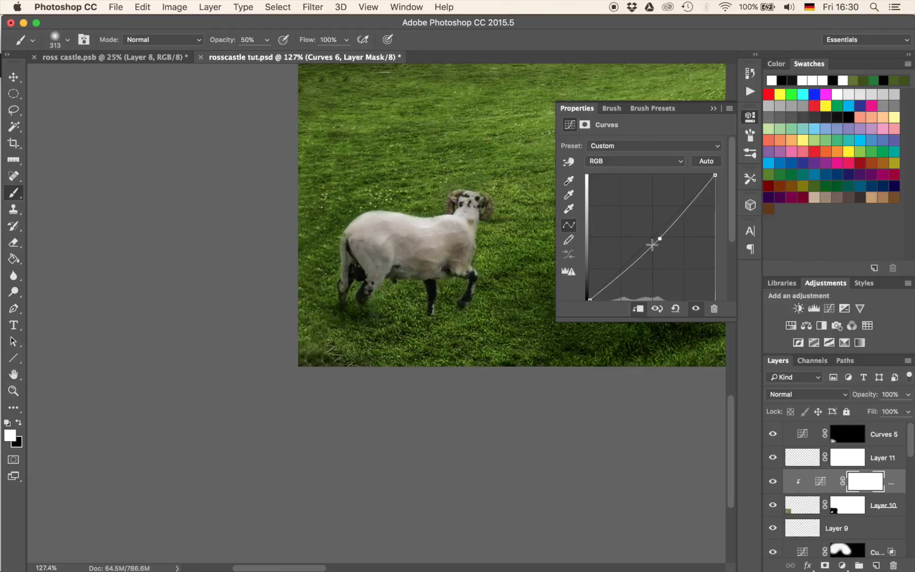
{"action": "left_click", "coordinate": [713, 104]}
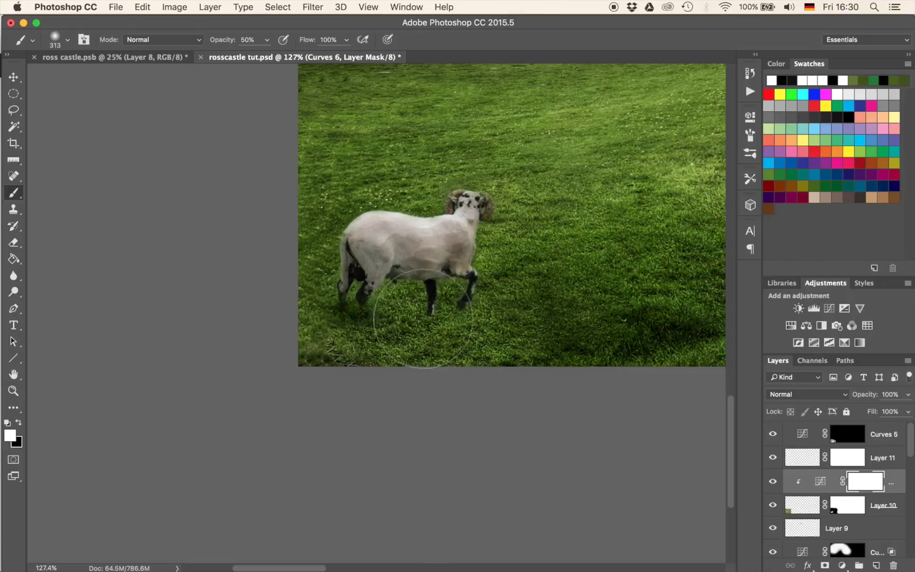
- Shrink the brush to 24 px, add an empty layer above Curves 5, and make black the foreground colour
{"action": "scroll", "coordinate": [424, 319], "scroll_direction": "up", "scroll_amount": 5}
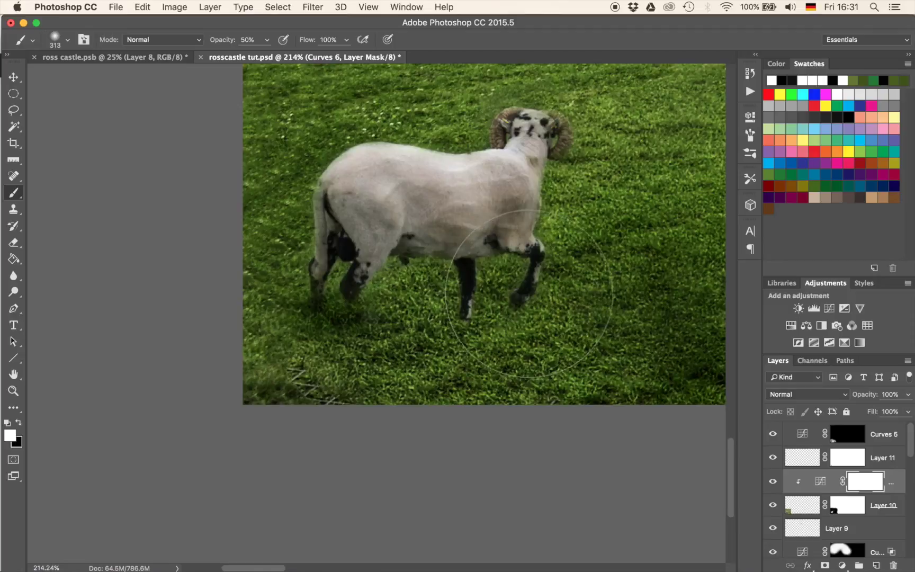
{"action": "mouse_move", "coordinate": [622, 314]}
{"action": "left_mouse_down"}
{"action": "mouse_move", "coordinate": [407, 325]}
{"action": "mouse_move", "coordinate": [429, 324]}
{"action": "left_mouse_up"}
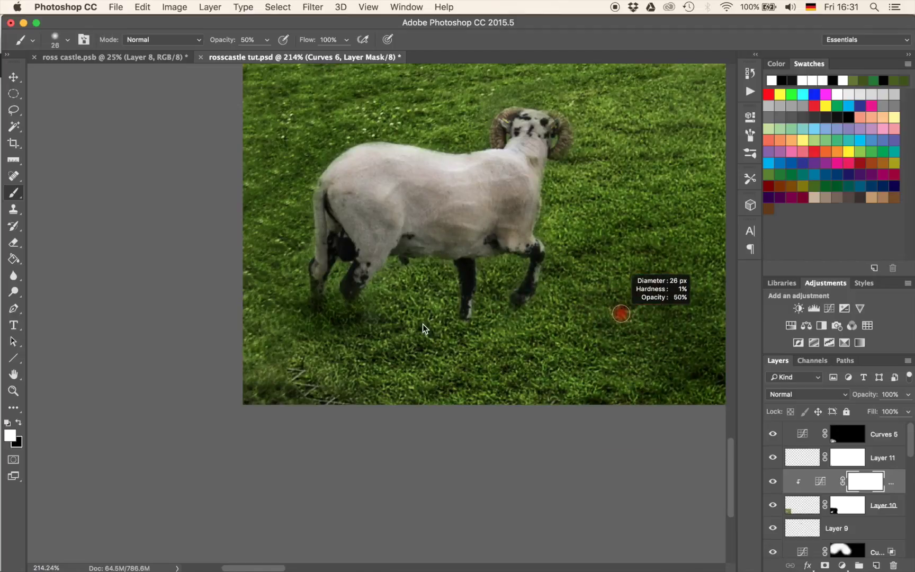
{"action": "left_click", "coordinate": [857, 433]}
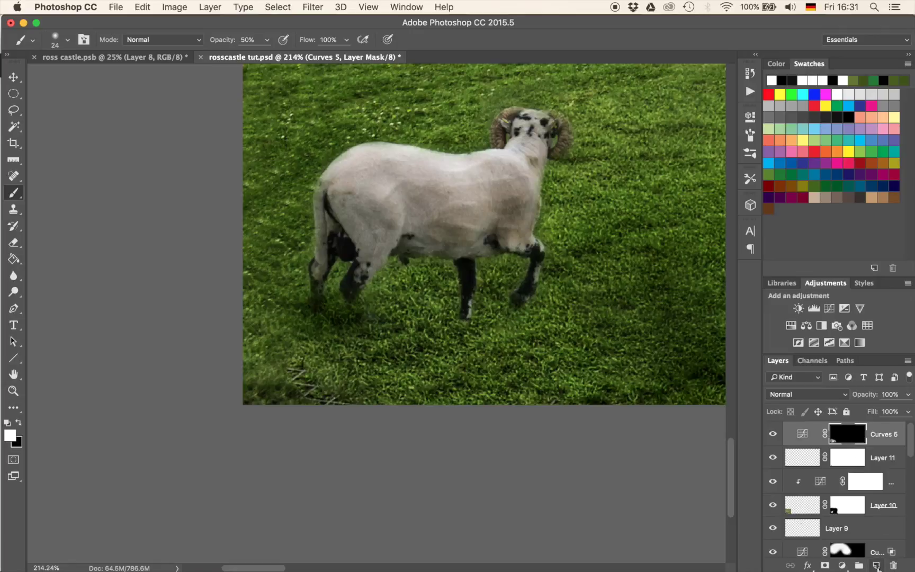
{"action": "left_click", "coordinate": [876, 565]}
{"action": "key", "text": "x"}
- Lasso the hoof of the ram's raised front leg and copy it from Layer 10 onto a new layer
{"action": "key", "text": "l"}
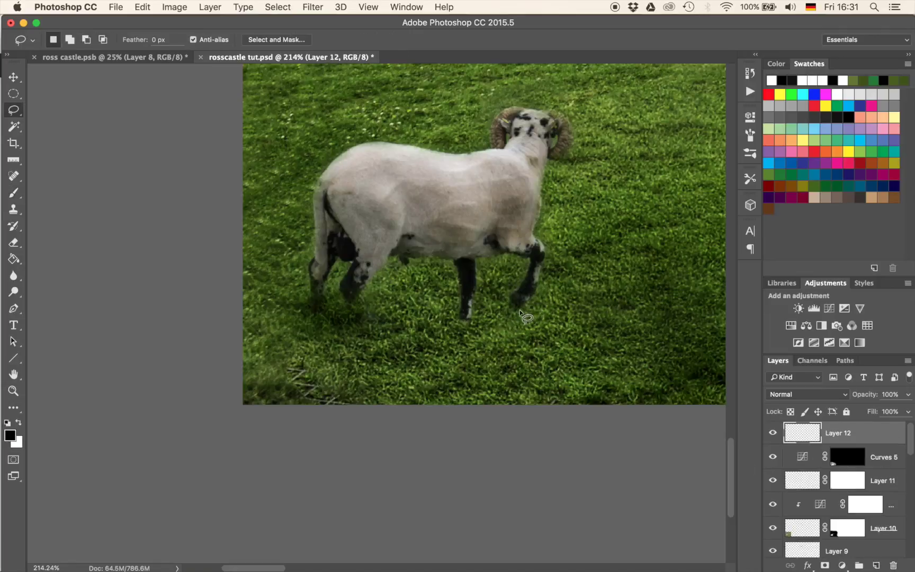
{"action": "left_click_drag", "start_coordinate": [522, 309], "coordinate": [530, 301]}
{"action": "left_click_drag", "start_coordinate": [517, 307], "coordinate": [518, 309]}
{"action": "key", "text": "super+j"}
{"action": "left_click", "coordinate": [554, 209]}
{"action": "scroll", "coordinate": [828, 466], "scroll_direction": "down", "scroll_amount": 1}
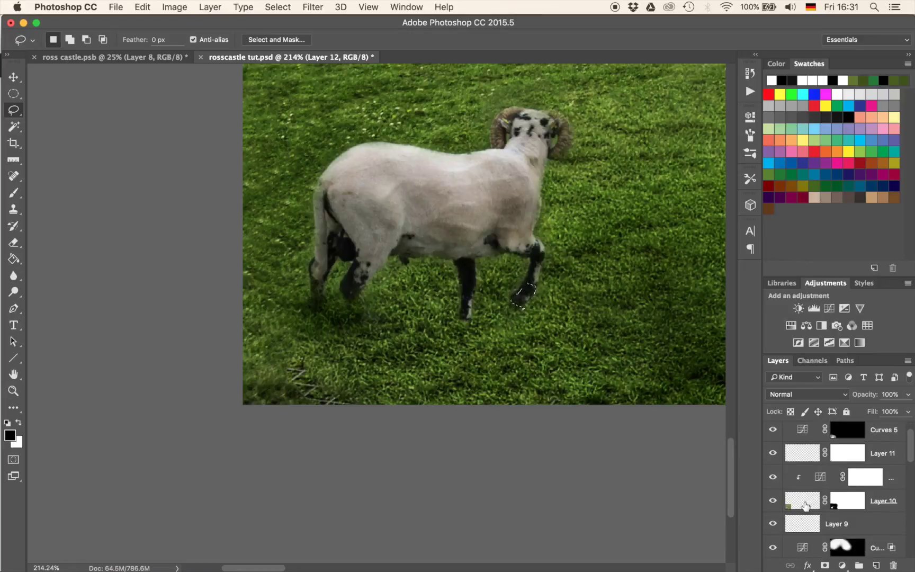
{"action": "left_click", "coordinate": [802, 507]}
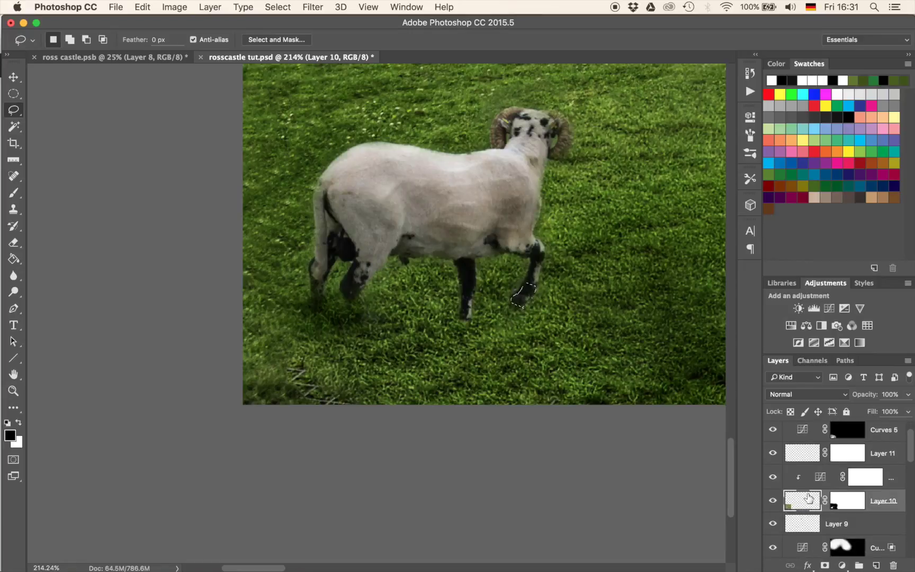
{"action": "key", "text": "super+j"}
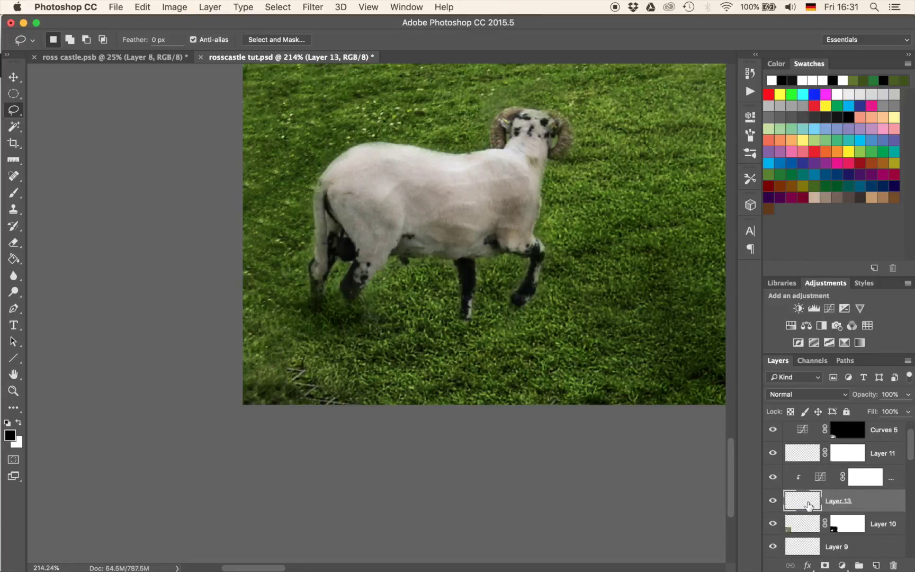
- Clip Curves 6 to Layer 10 again and move the copied hoof layer above Layer 12
{"action": "left_click_drag", "start_coordinate": [838, 488], "coordinate": [833, 509]}
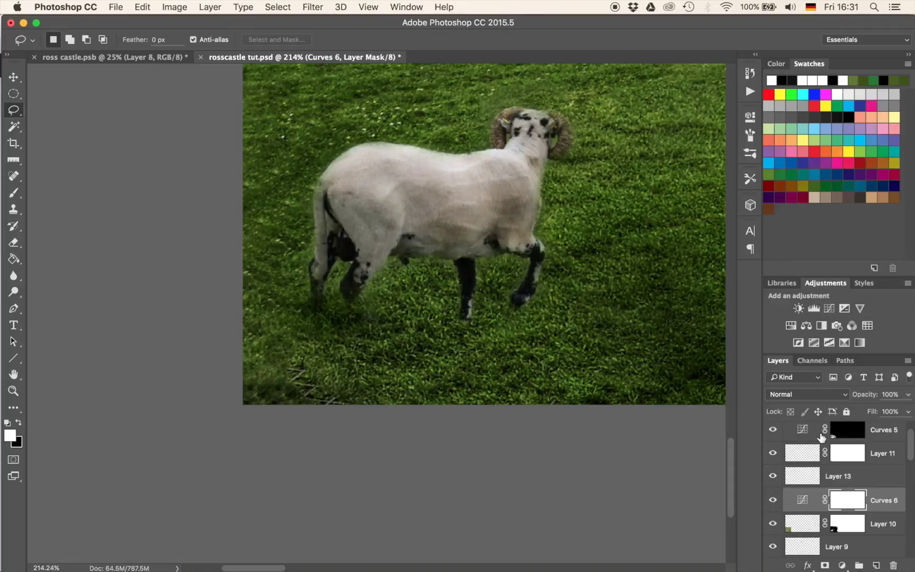
{"action": "key", "text": "super+alt+g"}
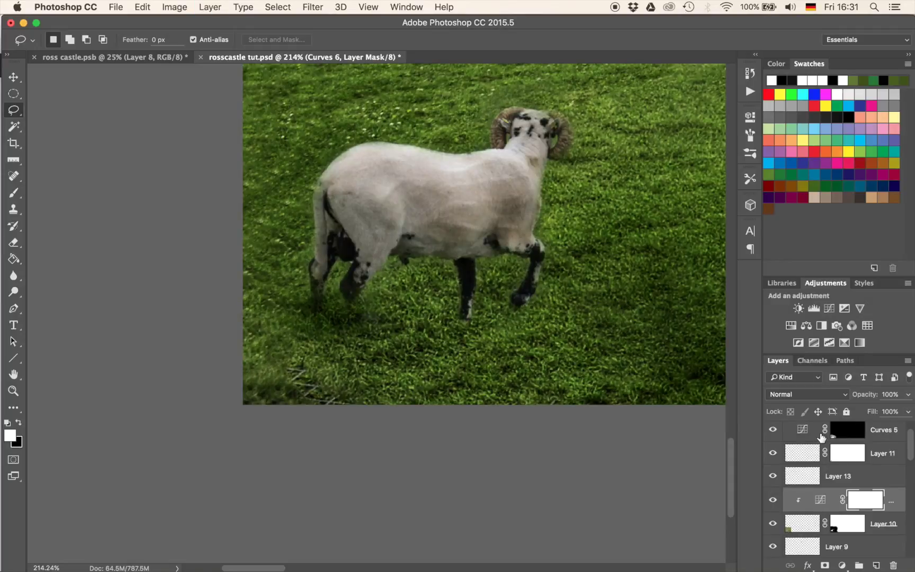
{"action": "left_click_drag", "start_coordinate": [817, 483], "coordinate": [801, 437]}
{"action": "left_click", "coordinate": [774, 434]}
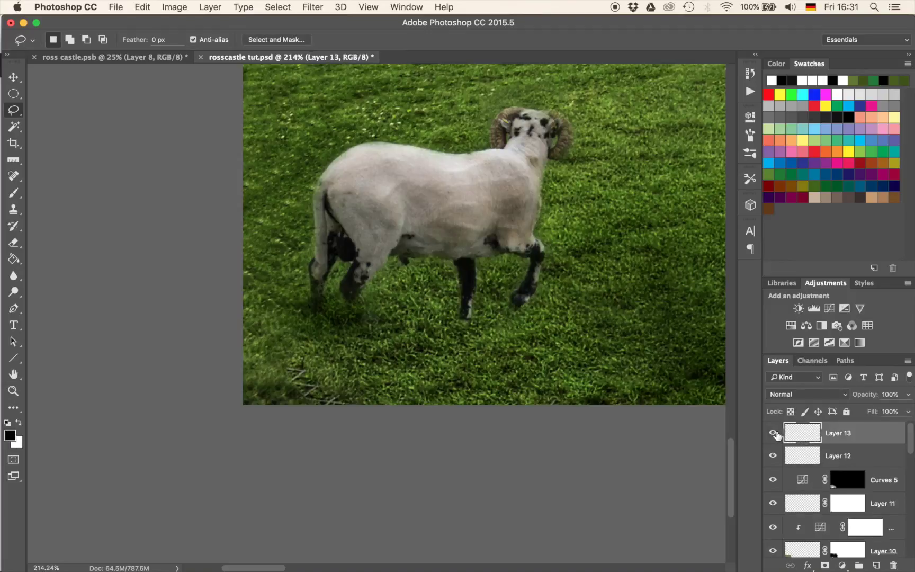
- Transform the copied hoof onto the end of the standing front leg, rotating it -36.02° at 97.30% width
{"action": "key", "text": "v"}
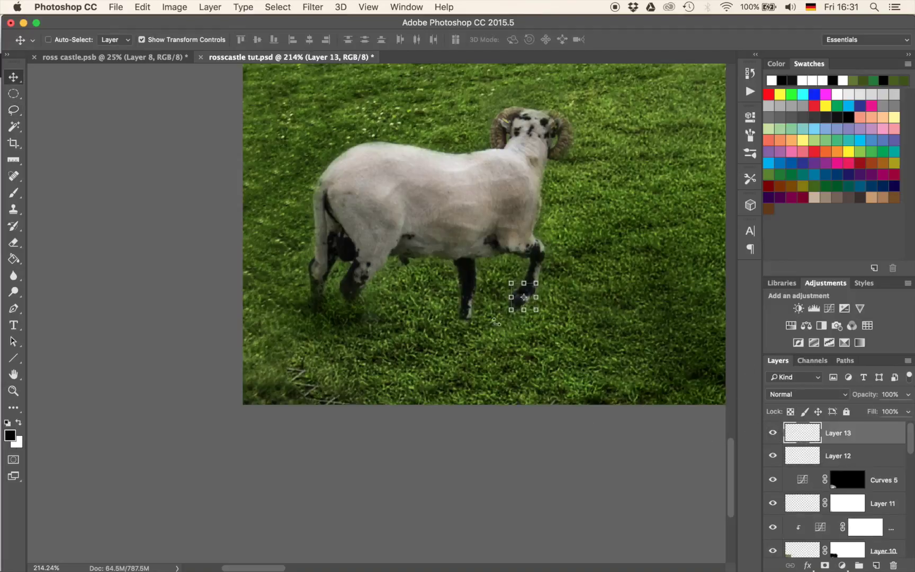
{"action": "key", "text": "super+t"}
{"action": "left_click_drag", "start_coordinate": [532, 310], "coordinate": [461, 337]}
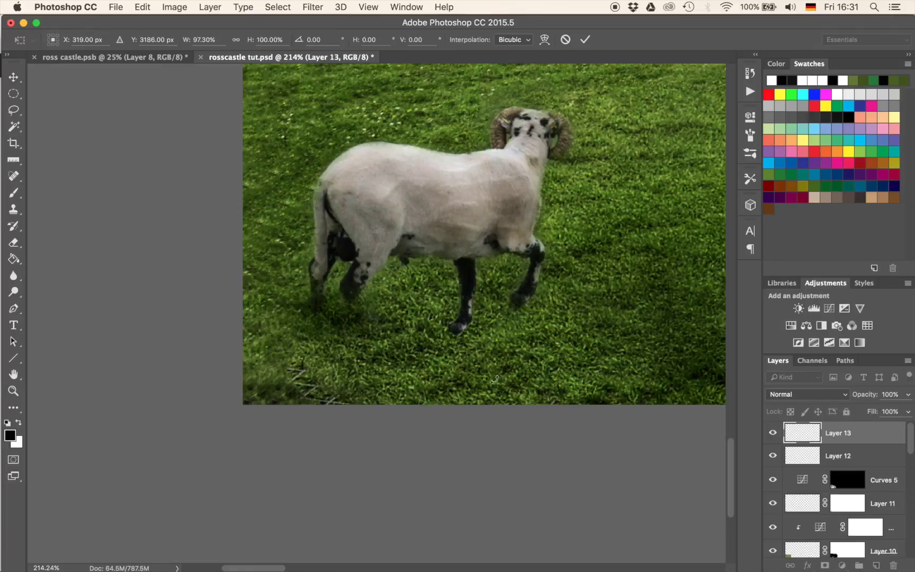
{"action": "left_click_drag", "start_coordinate": [511, 404], "coordinate": [528, 352]}
{"action": "left_click_drag", "start_coordinate": [464, 331], "coordinate": [476, 322]}
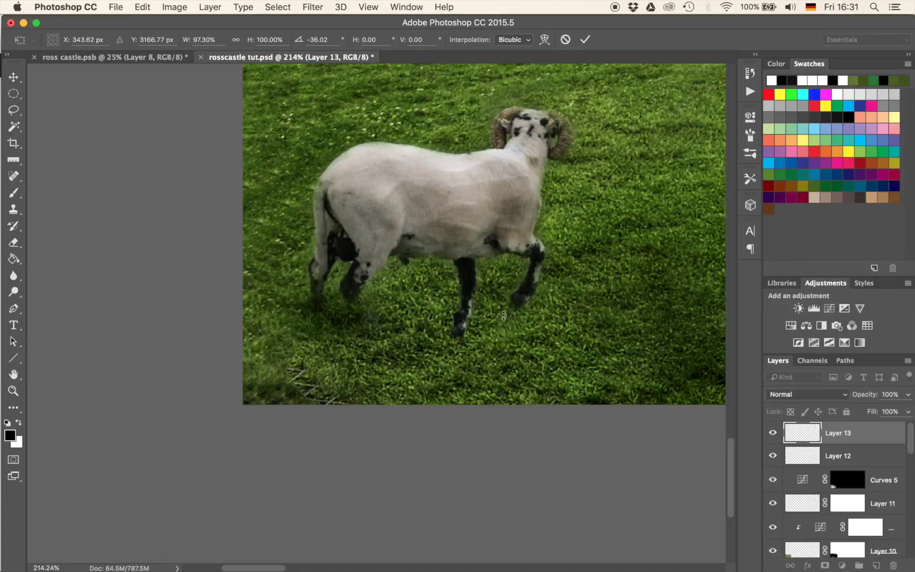
{"action": "left_click_drag", "start_coordinate": [462, 330], "coordinate": [463, 321]}
{"action": "key", "text": "super+plus"}
{"action": "scroll", "coordinate": [462, 319], "scroll_direction": "right", "scroll_amount": 5}
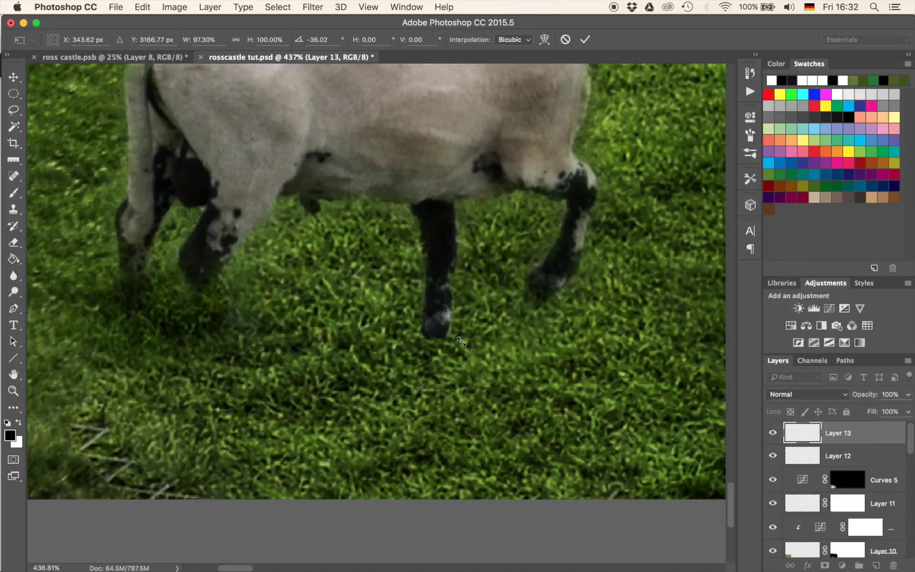
{"action": "key", "text": "Return"}
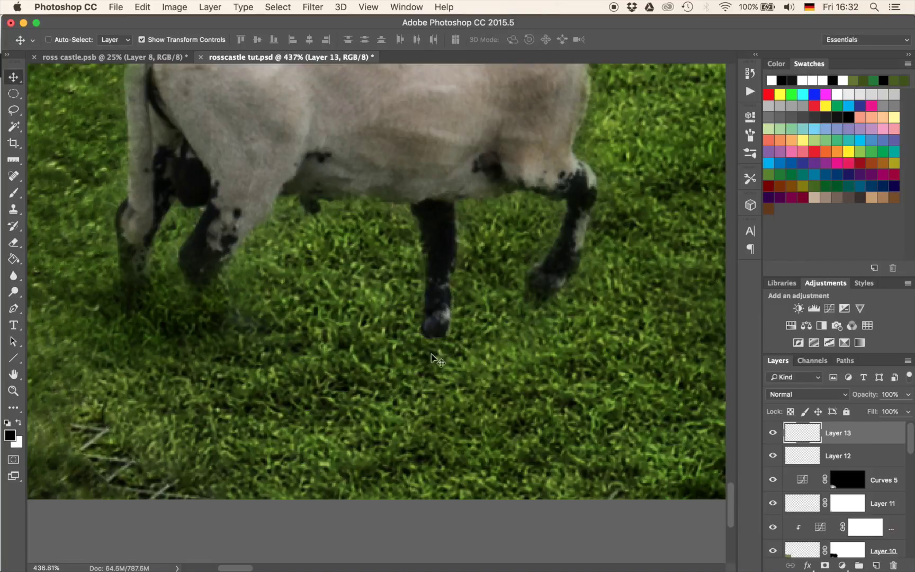
- Add a mask to Layer 13 and fade the hoof's lower edge into the grass with a 24 px black brush at 50% opacity
{"action": "left_click", "coordinate": [825, 565]}
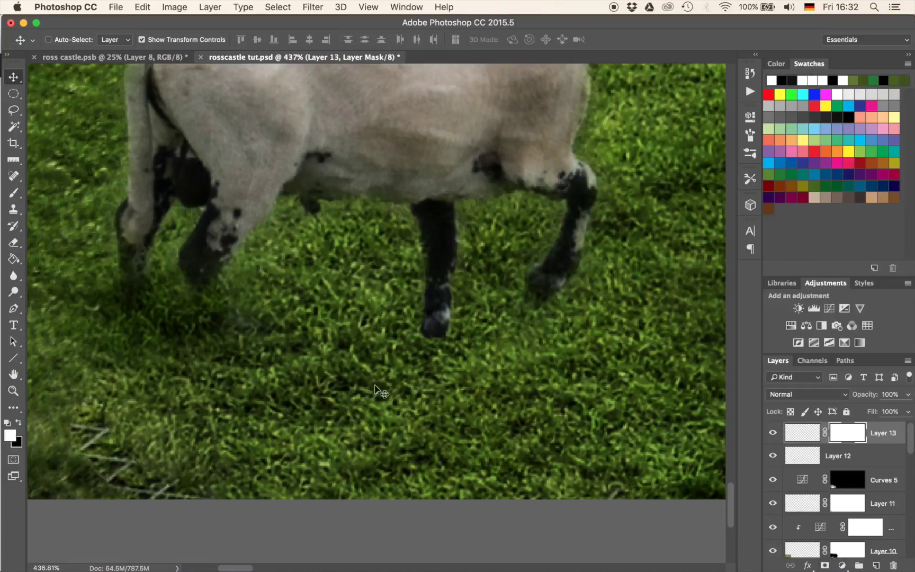
{"action": "key", "text": "b"}
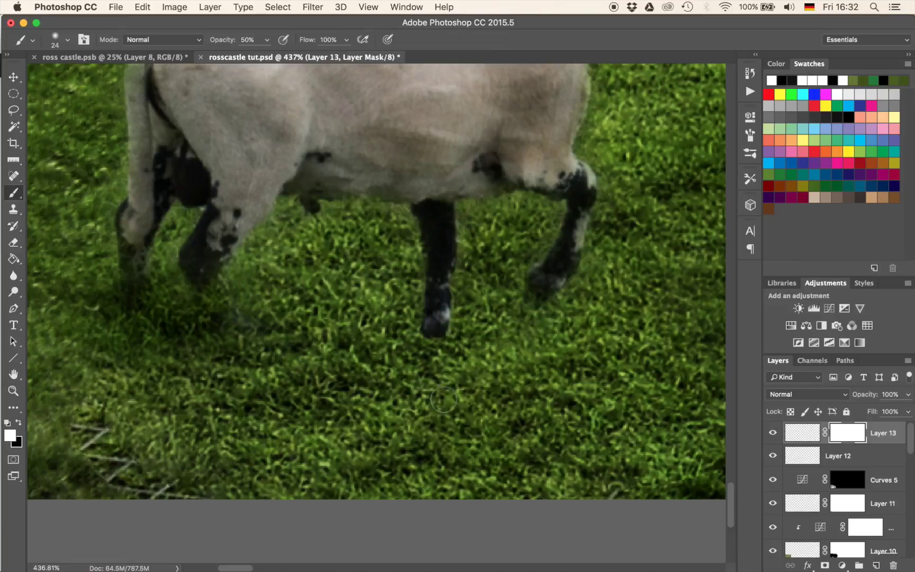
{"action": "key", "text": "x"}
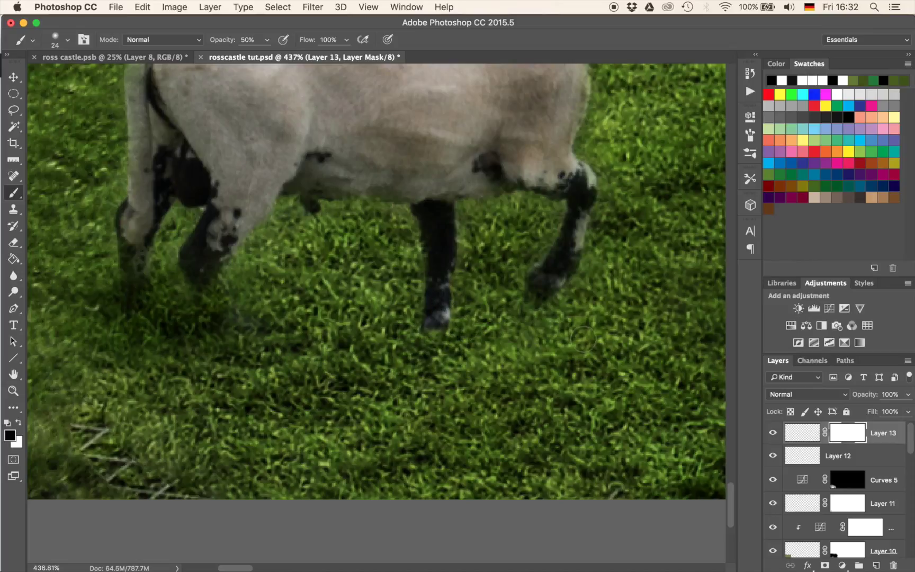
- Examine how the ram blends into the whole panorama and into the grass around it
{"action": "left_click", "coordinate": [810, 554]}
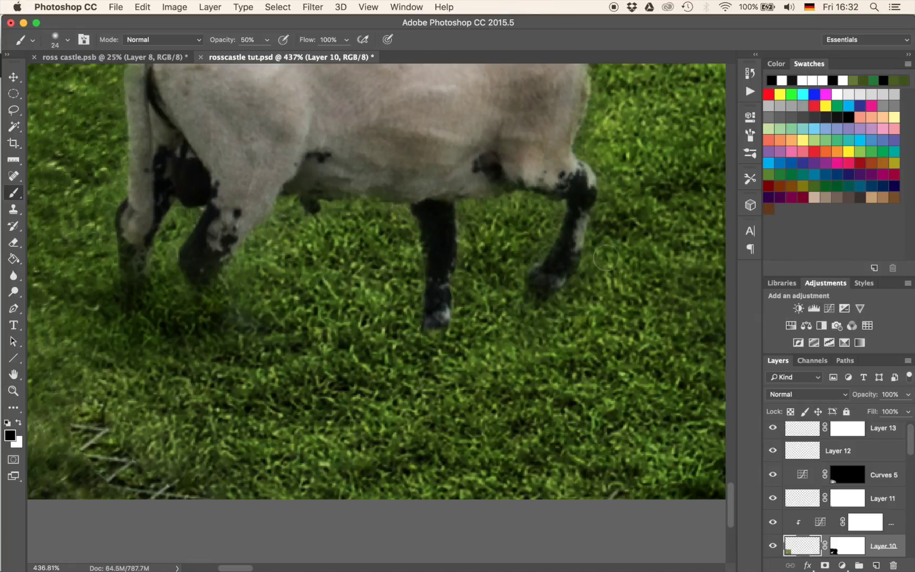
{"action": "scroll", "coordinate": [516, 301], "scroll_direction": "down", "scroll_amount": 10}
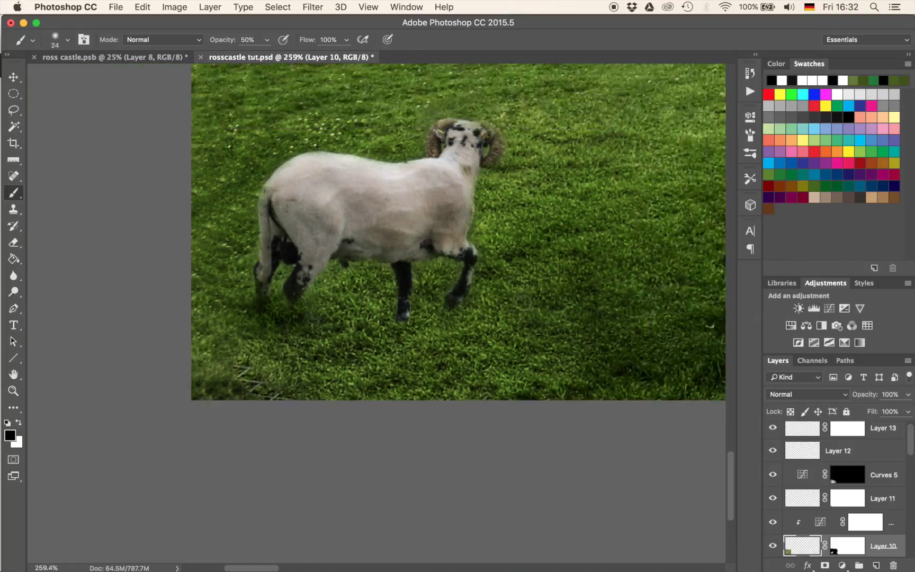
{"action": "scroll", "coordinate": [516, 302], "scroll_direction": "down", "scroll_amount": 6}
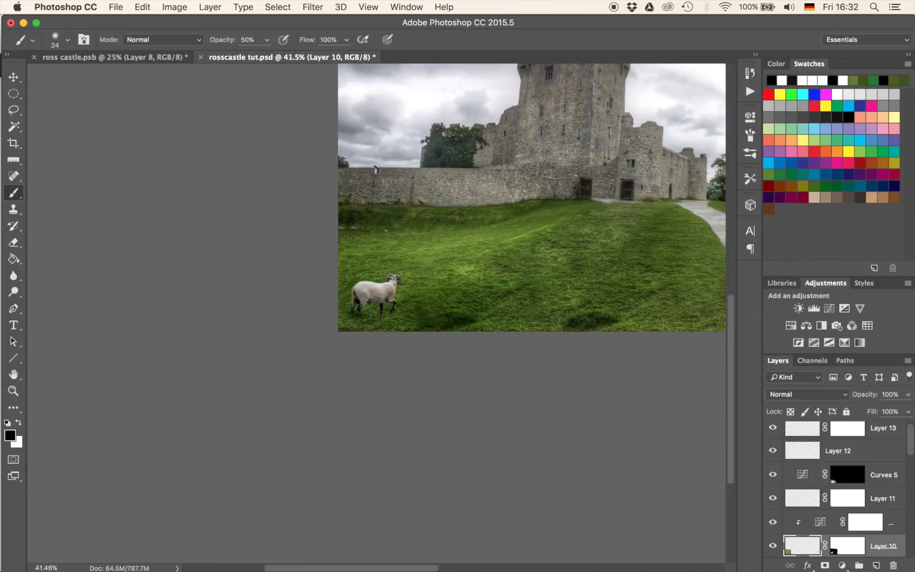
{"action": "scroll", "coordinate": [516, 302], "scroll_direction": "down", "scroll_amount": 1}
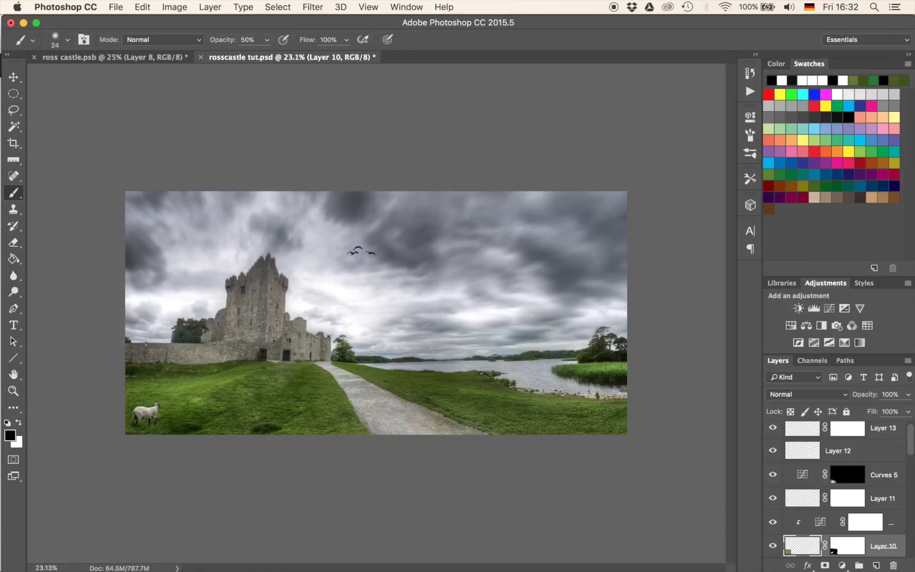
{"action": "scroll", "coordinate": [374, 314], "scroll_direction": "up", "scroll_amount": 2}
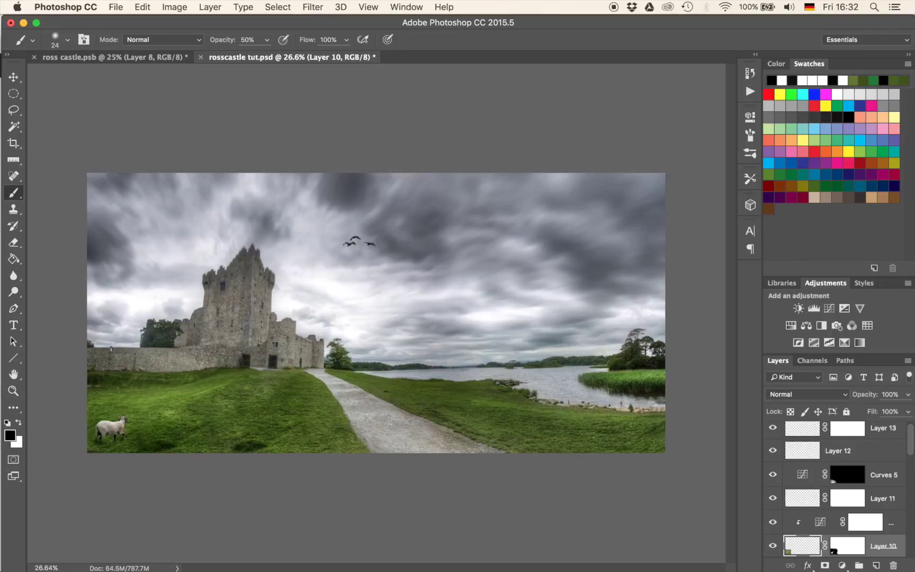
{"action": "scroll", "coordinate": [387, 305], "scroll_direction": "up", "scroll_amount": 5}
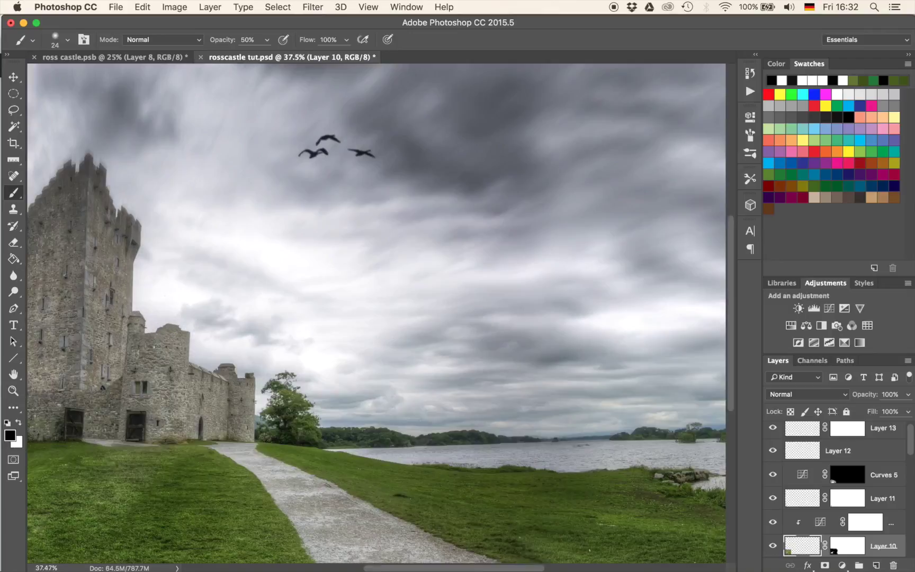
{"action": "mouse_move", "coordinate": [299, 380]}
{"action": "left_mouse_down"}
{"action": "mouse_move", "coordinate": [472, 247]}
{"action": "mouse_move", "coordinate": [627, 243]}
{"action": "left_mouse_up"}
{"action": "left_click_drag", "start_coordinate": [300, 378], "coordinate": [501, 364]}
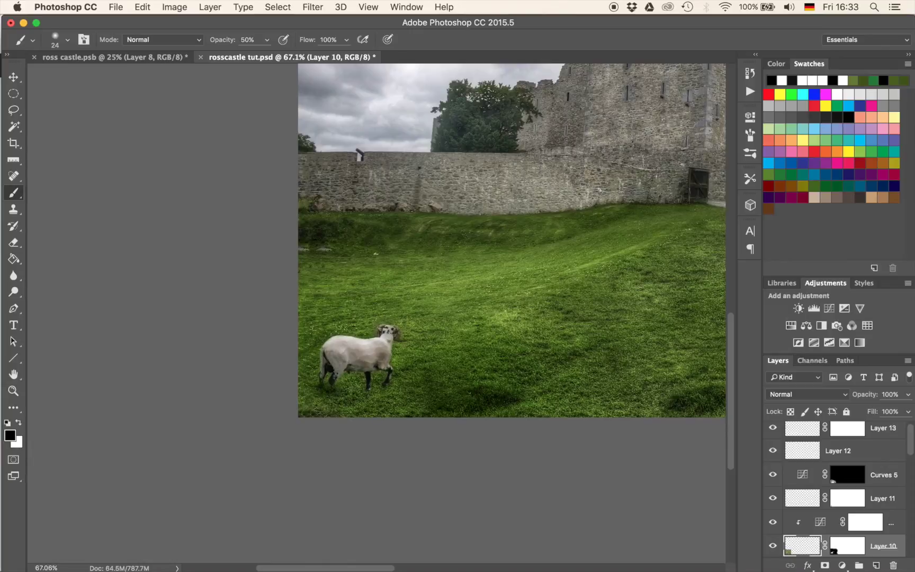
- Add a Curves adjustment above Layer 13 that darkens the midtones, and invert its mask to black
{"action": "scroll", "coordinate": [835, 487], "scroll_direction": "up", "scroll_amount": 1}
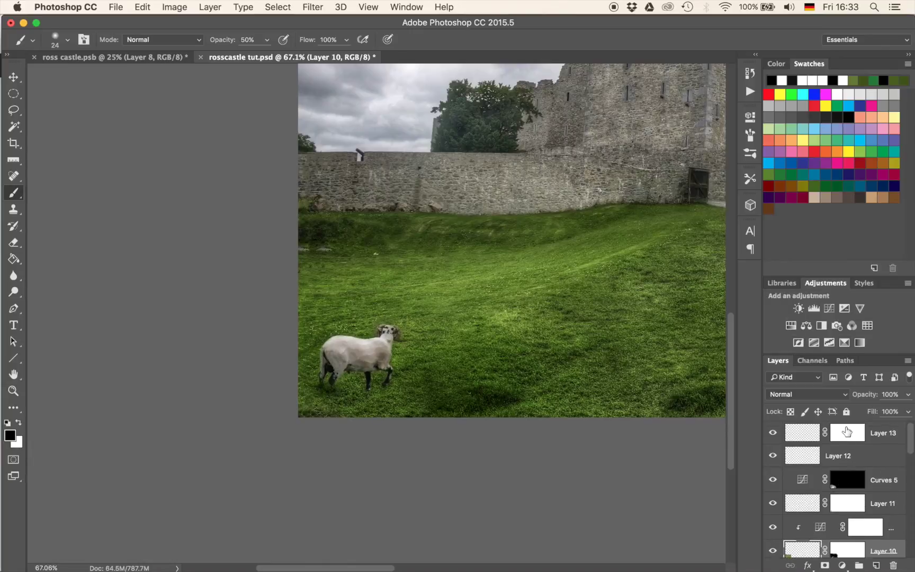
{"action": "left_click", "coordinate": [851, 437]}
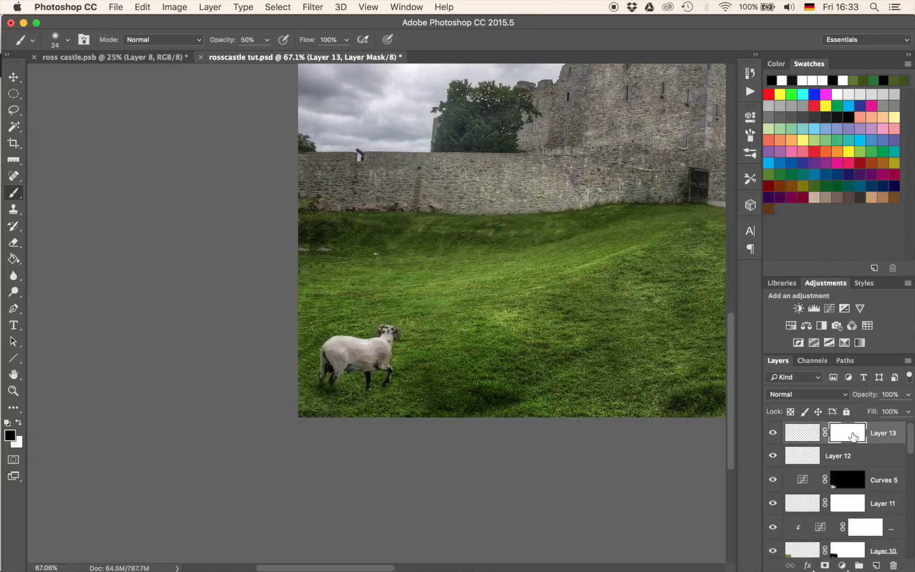
{"action": "left_click", "coordinate": [829, 309]}
{"action": "left_click_drag", "start_coordinate": [643, 242], "coordinate": [660, 252]}
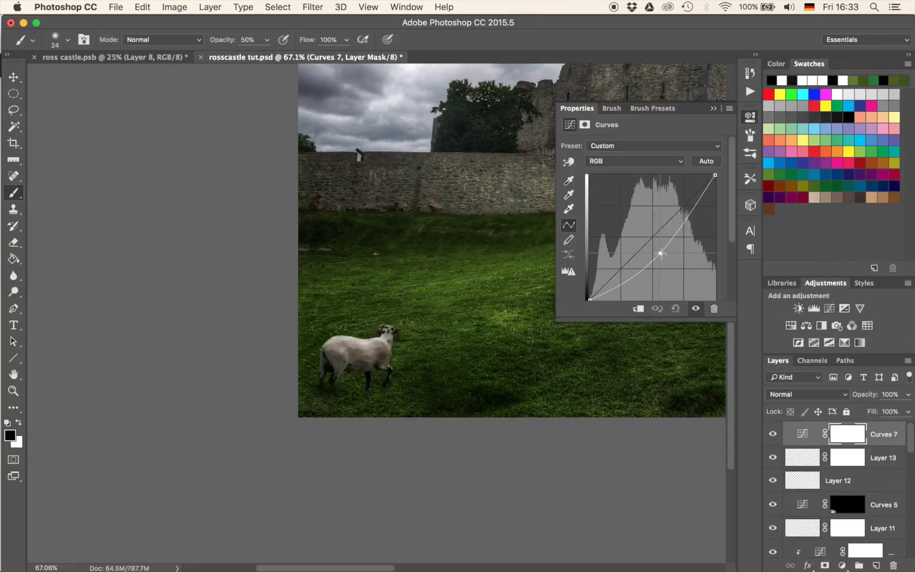
{"action": "left_click", "coordinate": [713, 108]}
{"action": "key", "text": "super+i"}
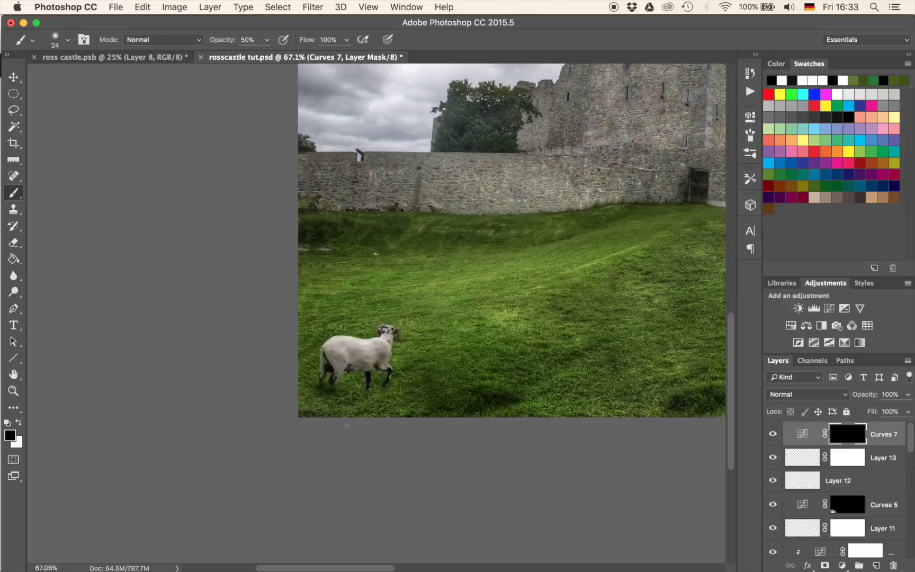
- Paint the Curves 7 mask white under the ram with 217 px and 65 px brushes at 50% opacity to deepen its shadow
{"action": "right_click", "coordinate": [369, 431]}
{"action": "left_click", "coordinate": [431, 377]}
{"action": "left_click_drag", "start_coordinate": [423, 382], "coordinate": [461, 381]}
{"action": "key", "text": "x"}
{"action": "mouse_move", "coordinate": [365, 393]}
{"action": "left_mouse_down"}
{"action": "mouse_move", "coordinate": [336, 399]}
{"action": "mouse_move", "coordinate": [342, 410]}
{"action": "mouse_move", "coordinate": [326, 405]}
{"action": "mouse_move", "coordinate": [358, 394]}
{"action": "left_mouse_up"}
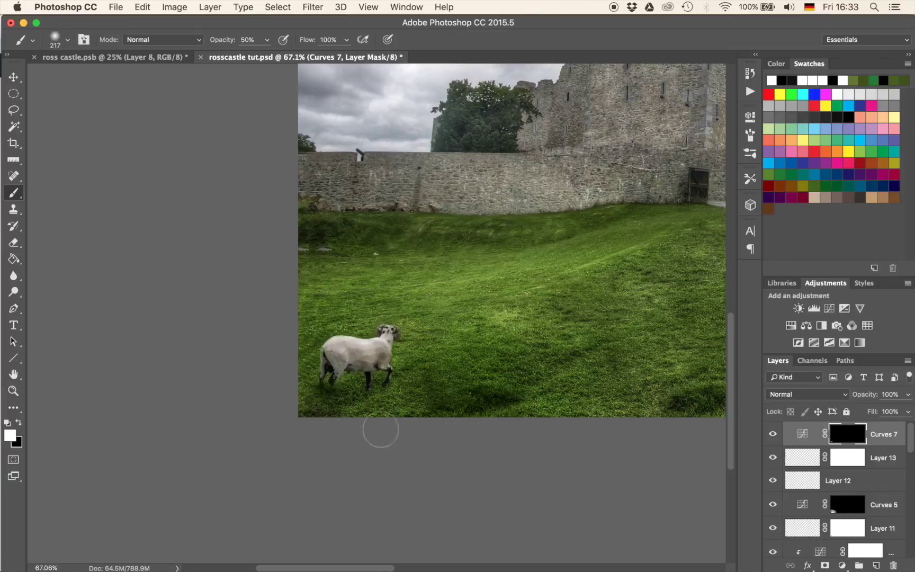
{"action": "scroll", "coordinate": [378, 428], "scroll_direction": "up", "scroll_amount": 5}
{"action": "left_click_drag", "start_coordinate": [424, 437], "coordinate": [369, 448]}
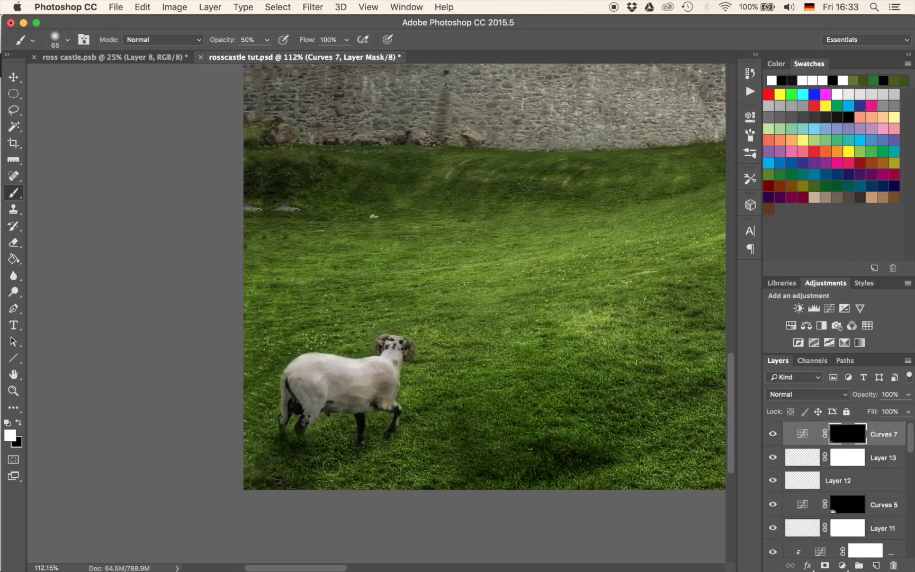
- Stamp all visible layers into a new merged layer at the top of the stack
{"action": "scroll", "coordinate": [408, 407], "scroll_direction": "down", "scroll_amount": 5}
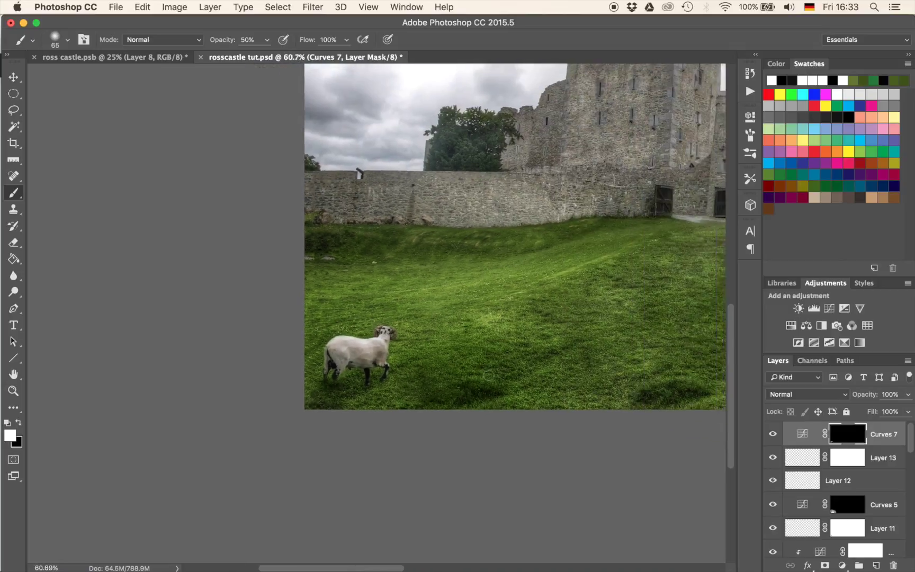
{"action": "scroll", "coordinate": [488, 376], "scroll_direction": "down", "scroll_amount": 6}
{"action": "scroll", "coordinate": [376, 312], "scroll_direction": "down", "scroll_amount": 1}
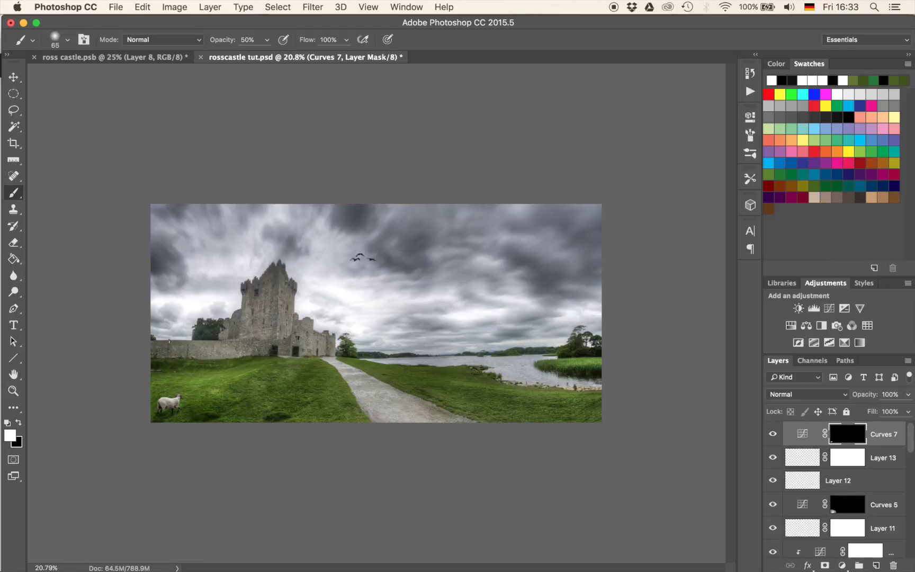
{"action": "scroll", "coordinate": [343, 387], "scroll_direction": "up", "scroll_amount": 6}
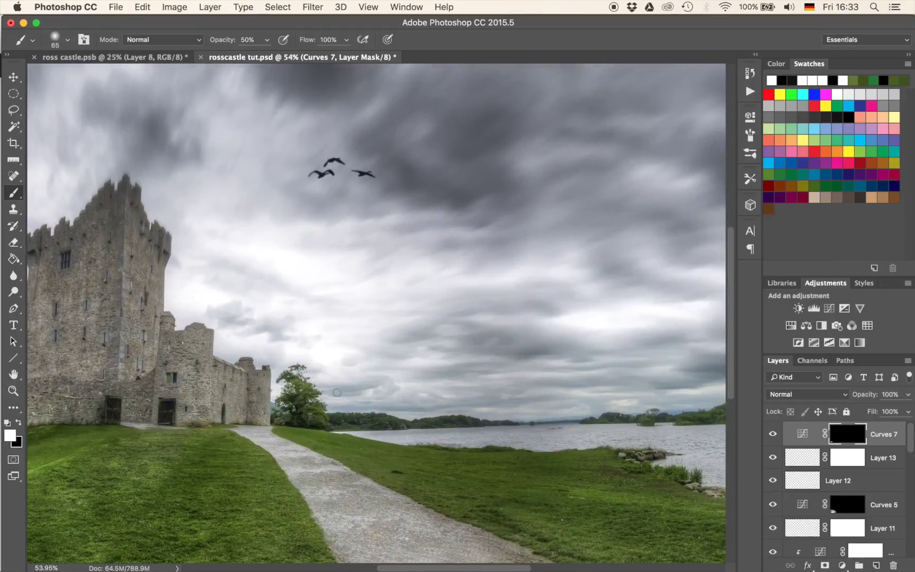
{"action": "scroll", "coordinate": [343, 387], "scroll_direction": "up", "scroll_amount": 3}
{"action": "scroll", "coordinate": [474, 276], "scroll_direction": "up", "scroll_amount": 4}
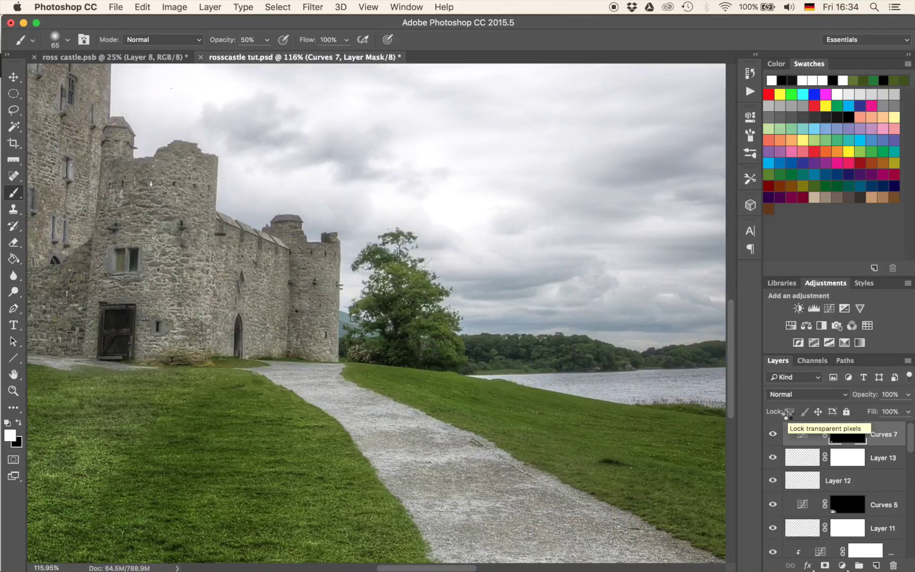
{"action": "key", "text": "super+alt+shift+e"}
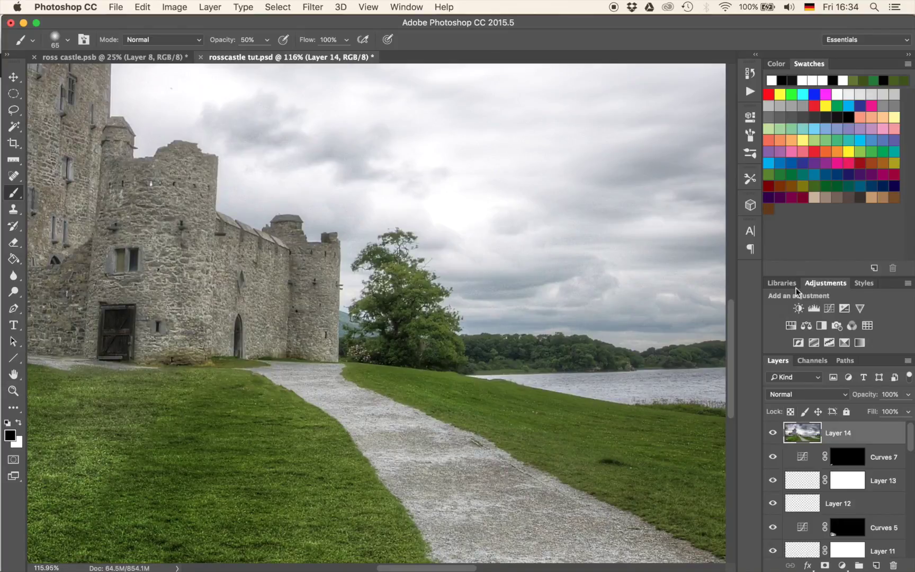
- Add a Hue/Saturation adjustment above Layer 14 and set its Yellows to Hue +180 and Saturation +100
{"action": "left_click", "coordinate": [792, 328]}
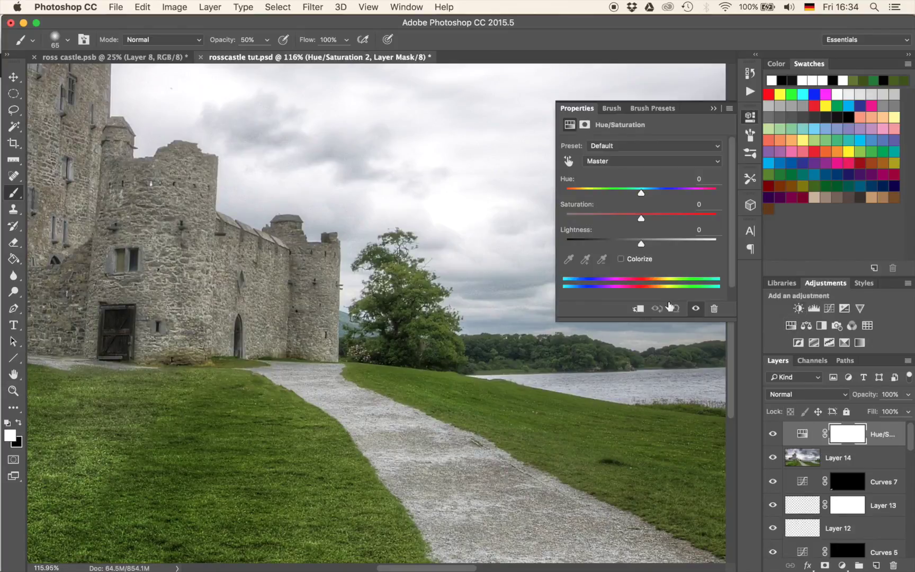
{"action": "left_click", "coordinate": [638, 161]}
{"action": "left_click", "coordinate": [619, 181]}
{"action": "left_click_drag", "start_coordinate": [678, 189], "coordinate": [736, 192]}
{"action": "left_click_drag", "start_coordinate": [678, 214], "coordinate": [752, 215]}
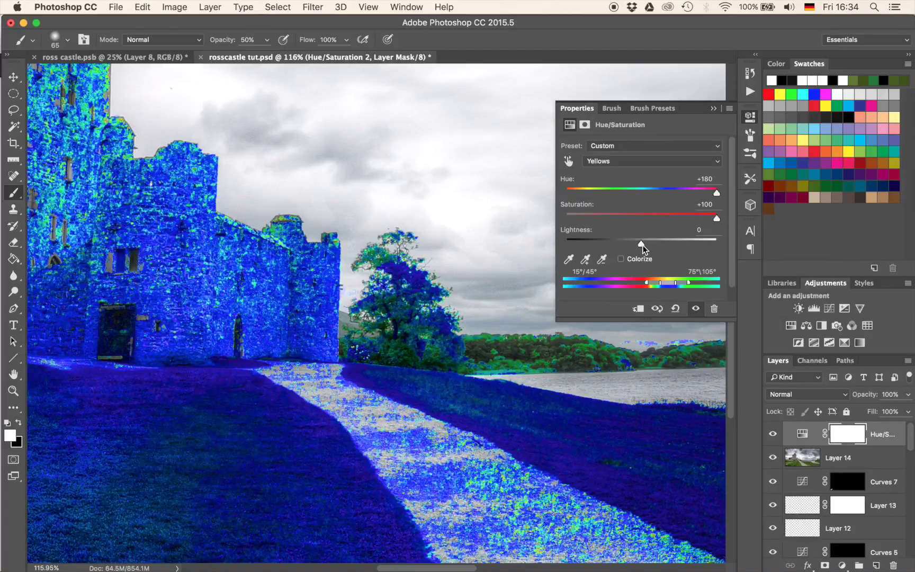
- Shift the Yellows range to 32°/61° – 91°\121° and set its Hue to -104 and Saturation to +5
{"action": "left_click_drag", "start_coordinate": [679, 286], "coordinate": [675, 285]}
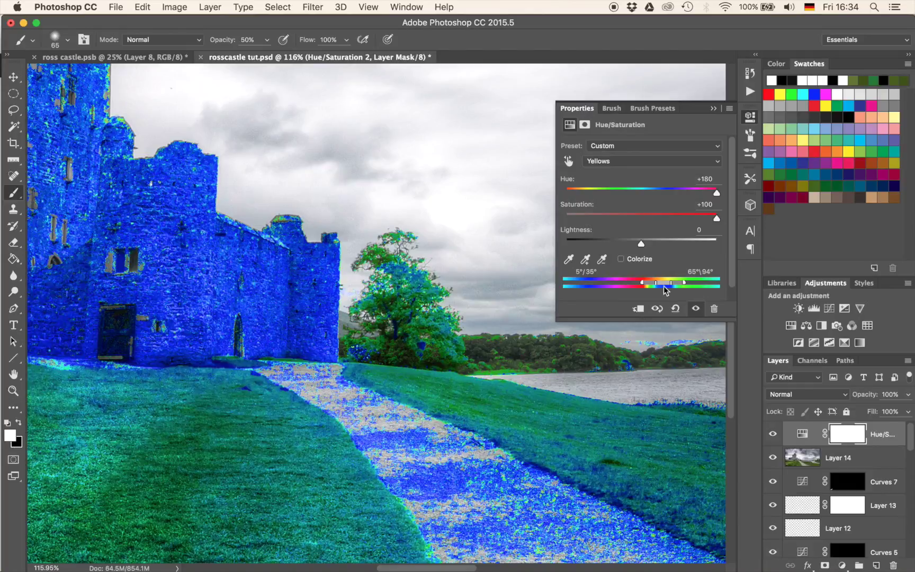
{"action": "left_click_drag", "start_coordinate": [664, 286], "coordinate": [678, 286]}
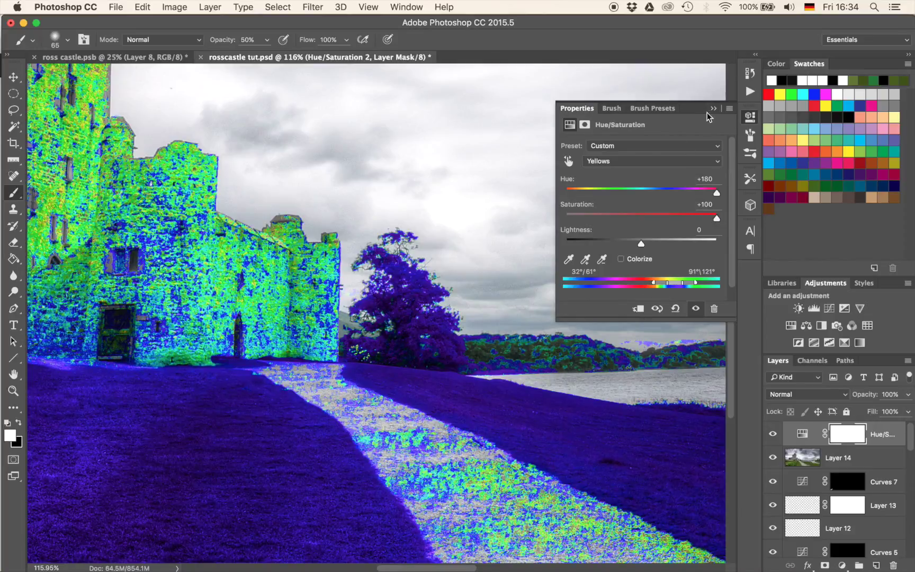
{"action": "left_click", "coordinate": [648, 190]}
{"action": "left_click", "coordinate": [650, 217]}
{"action": "left_click_drag", "start_coordinate": [649, 192], "coordinate": [645, 218]}
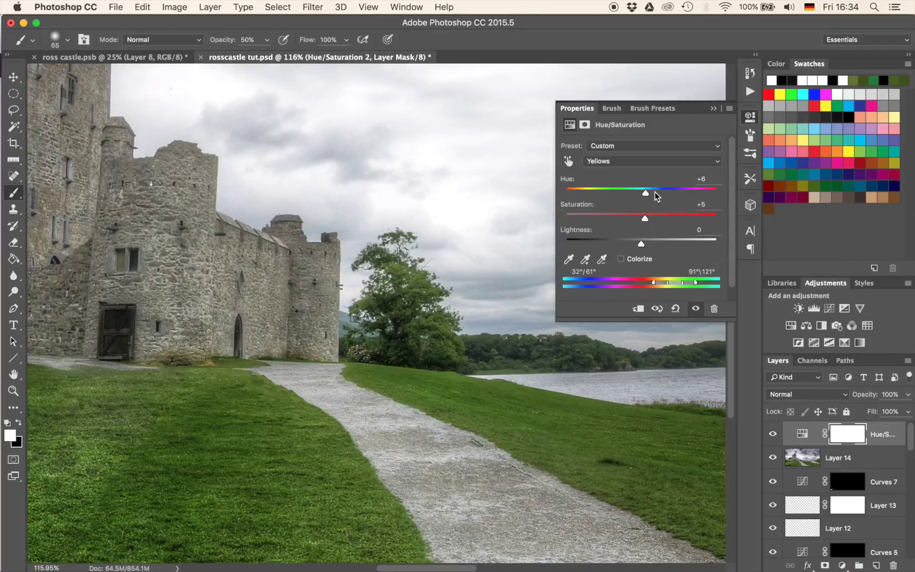
{"action": "left_click_drag", "start_coordinate": [645, 193], "coordinate": [589, 195]}
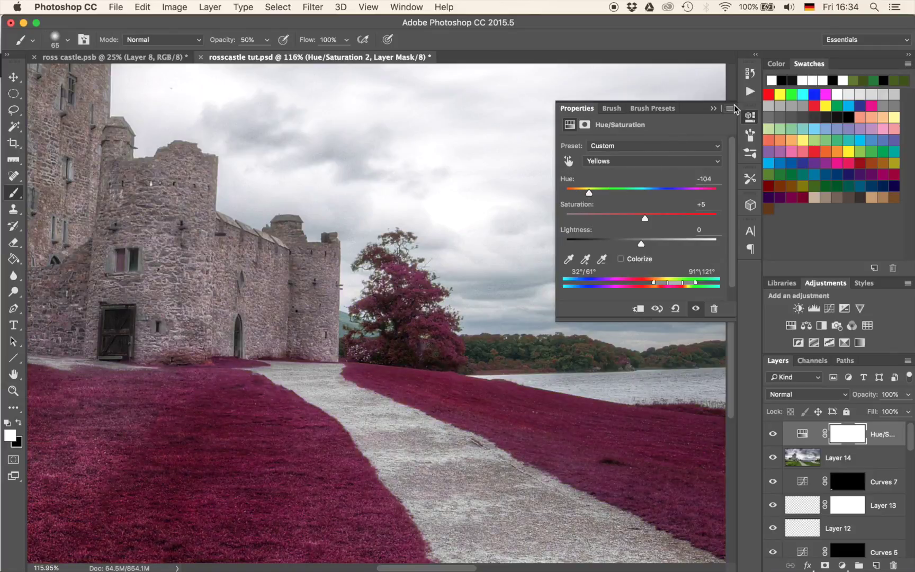
- Invert the Hue/Saturation 2 layer mask to black to hide the colour change
{"action": "left_click", "coordinate": [713, 109]}
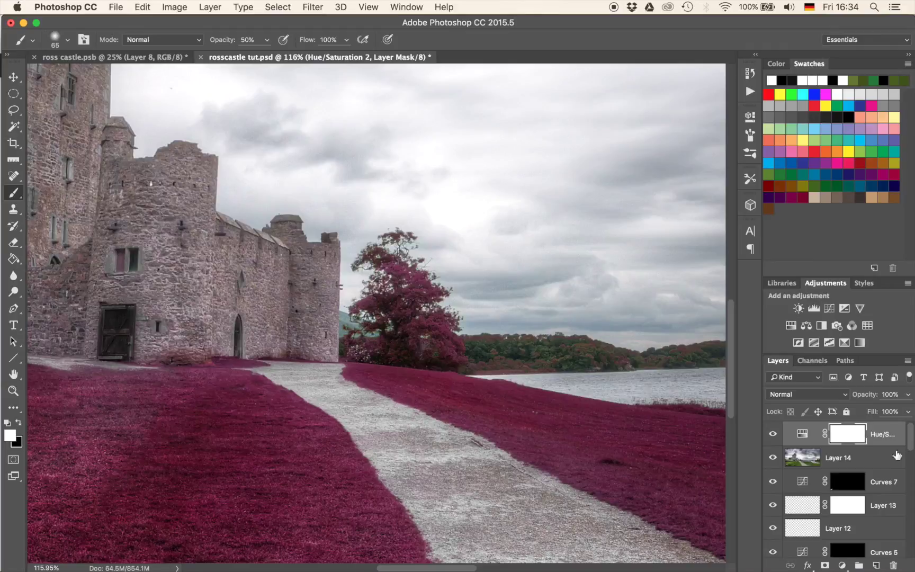
{"action": "key", "text": "super+i"}
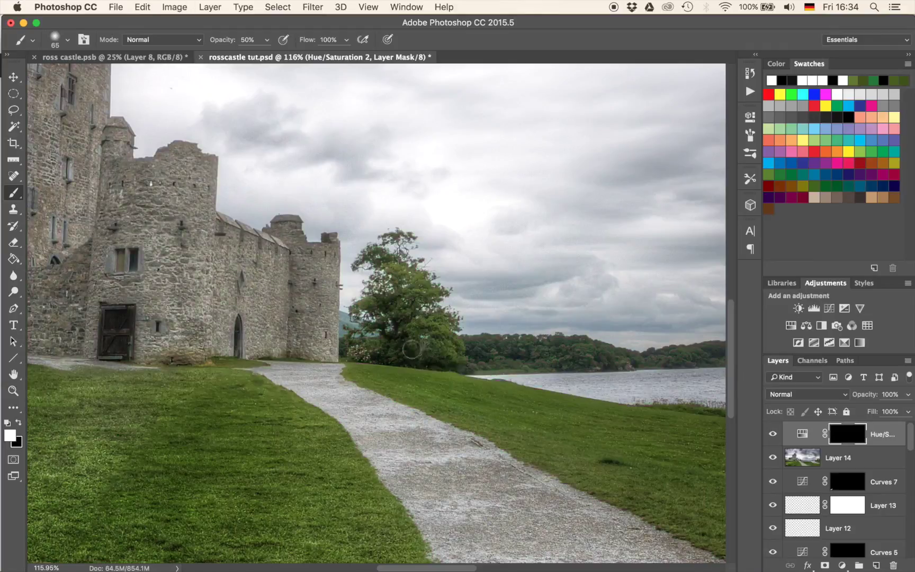
- Paint the mask white over the tree beside the castle with a 150 px brush at 100% opacity, and black over the grass below it
{"action": "key", "text": "bracketright"}
{"action": "key", "text": "bracketright"}
{"action": "key", "text": "bracketright"}
{"action": "key", "text": "bracketright"}
{"action": "key", "text": "bracketright"}
{"action": "key", "text": "bracketright"}
{"action": "key", "text": "0"}
{"action": "mouse_move", "coordinate": [398, 335]}
{"action": "left_mouse_down"}
{"action": "mouse_move", "coordinate": [424, 314]}
{"action": "mouse_move", "coordinate": [405, 266]}
{"action": "mouse_move", "coordinate": [386, 261]}
{"action": "mouse_move", "coordinate": [434, 305]}
{"action": "mouse_move", "coordinate": [432, 325]}
{"action": "mouse_move", "coordinate": [449, 351]}
{"action": "mouse_move", "coordinate": [361, 352]}
{"action": "mouse_move", "coordinate": [388, 308]}
{"action": "mouse_move", "coordinate": [461, 360]}
{"action": "mouse_move", "coordinate": [403, 353]}
{"action": "mouse_move", "coordinate": [422, 338]}
{"action": "left_mouse_up"}
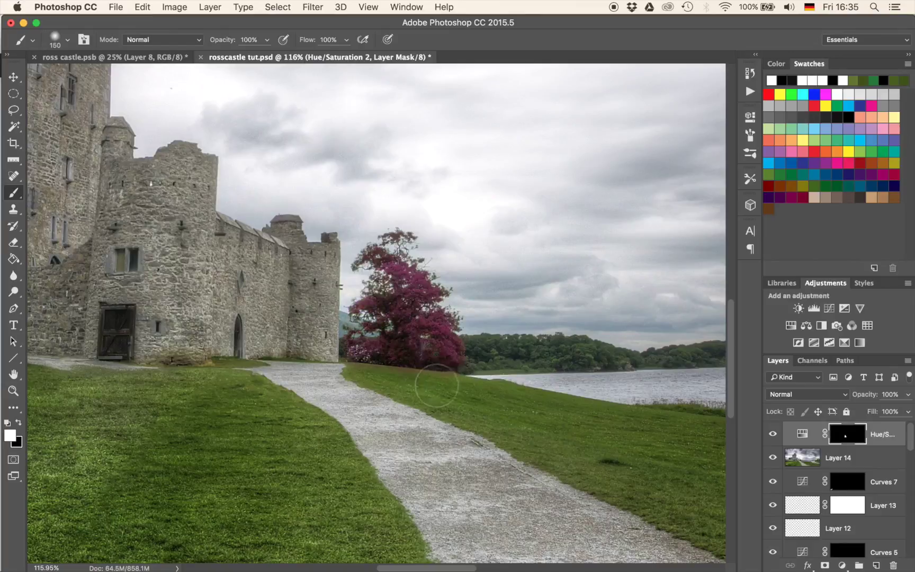
{"action": "key", "text": "x"}
{"action": "mouse_move", "coordinate": [416, 391]}
{"action": "left_mouse_down"}
{"action": "mouse_move", "coordinate": [381, 390]}
{"action": "mouse_move", "coordinate": [438, 385]}
{"action": "mouse_move", "coordinate": [484, 400]}
{"action": "mouse_move", "coordinate": [374, 394]}
{"action": "left_mouse_up"}
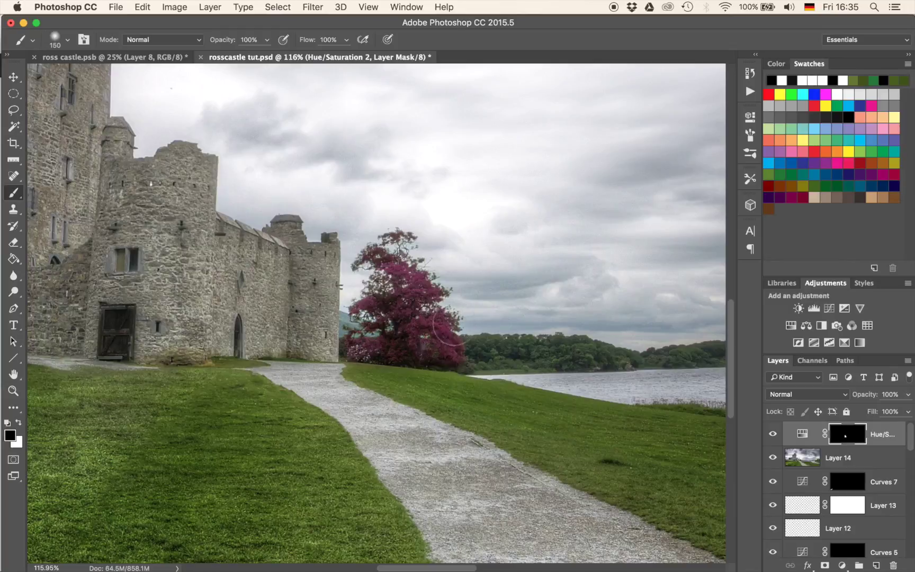
- Examine the recoloured tree, the castle and the ram up close and within the whole panorama
{"action": "scroll", "coordinate": [424, 274], "scroll_direction": "down", "scroll_amount": 3}
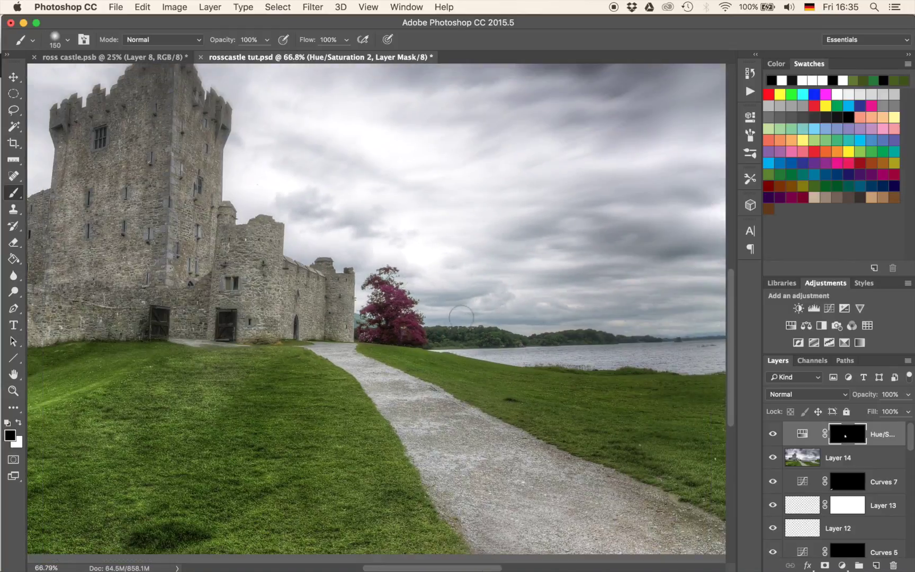
{"action": "scroll", "coordinate": [456, 310], "scroll_direction": "down", "scroll_amount": 3}
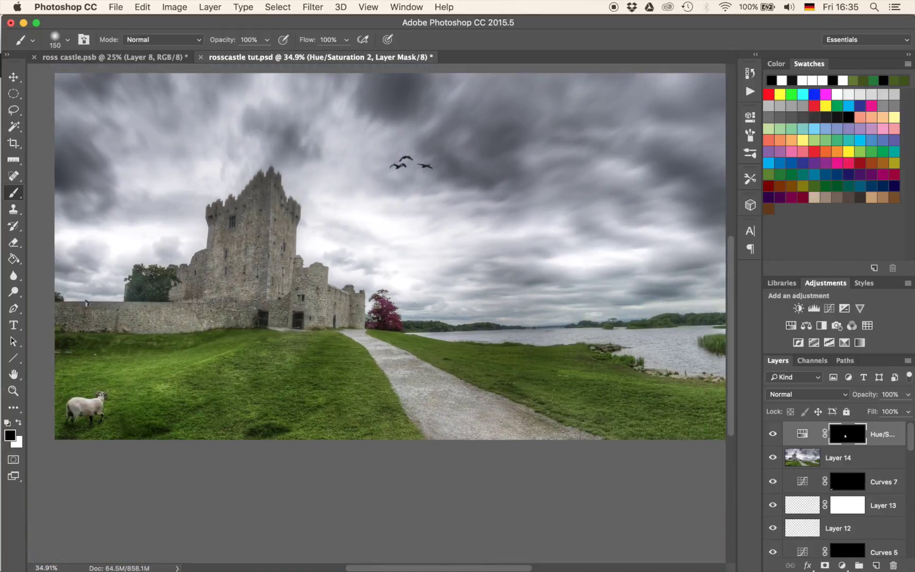
{"action": "scroll", "coordinate": [396, 342], "scroll_direction": "down", "scroll_amount": 2}
{"action": "key", "text": "super+plus"}
{"action": "key", "text": "super+plus"}
{"action": "key", "text": "super+plus"}
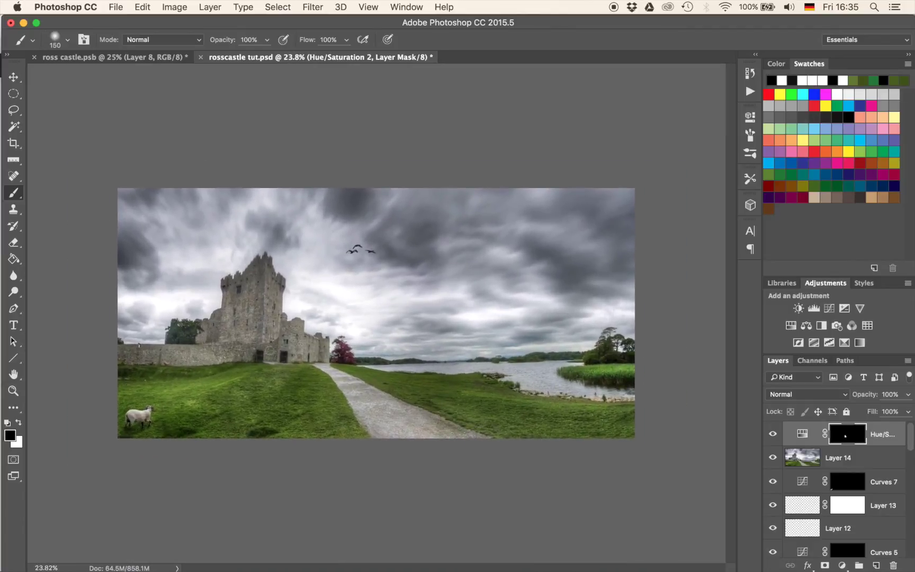
{"action": "scroll", "coordinate": [376, 313], "scroll_direction": "up", "scroll_amount": 2}
{"action": "scroll", "coordinate": [376, 312], "scroll_direction": "left", "scroll_amount": 6}
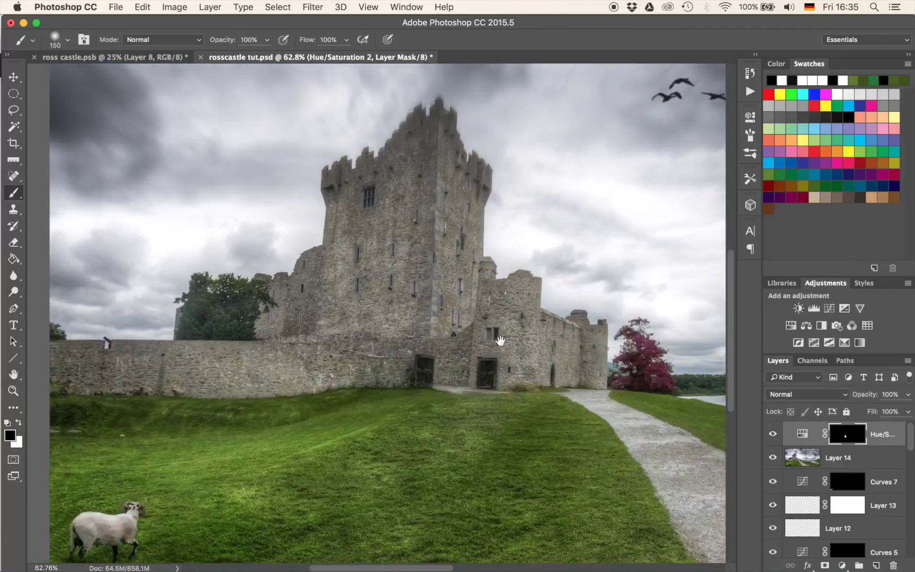
{"action": "scroll", "coordinate": [376, 312], "scroll_direction": "right", "scroll_amount": 10}
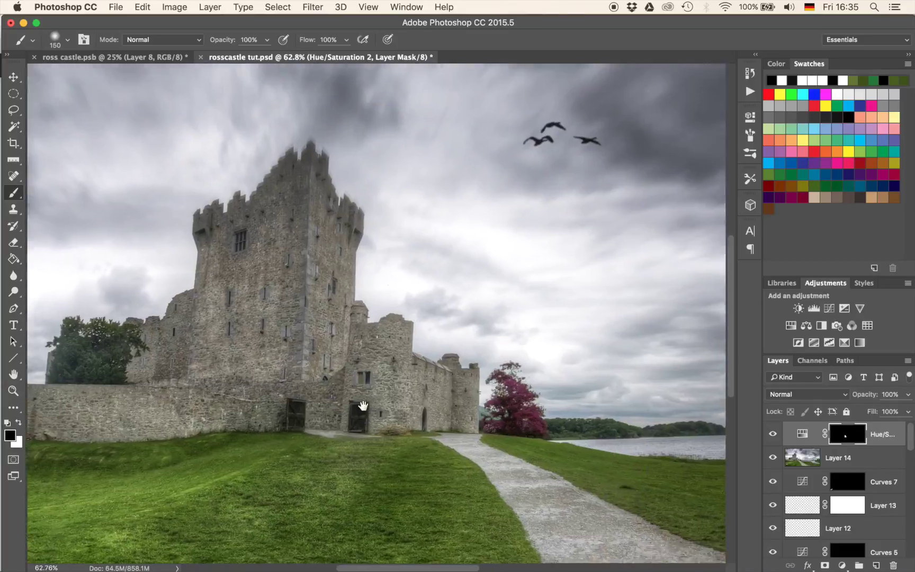
{"action": "scroll", "coordinate": [376, 312], "scroll_direction": "down", "scroll_amount": 5}
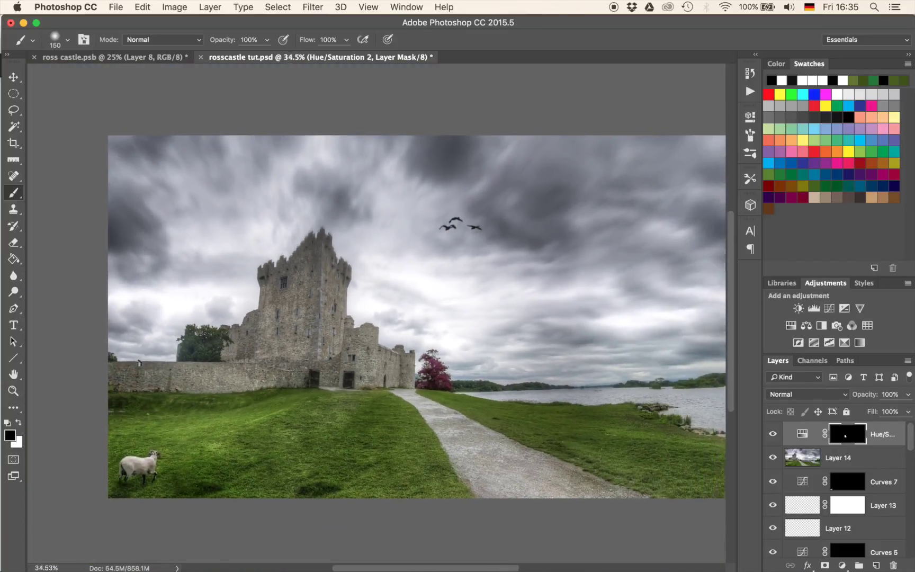
{"action": "scroll", "coordinate": [393, 385], "scroll_direction": "up", "scroll_amount": 1}
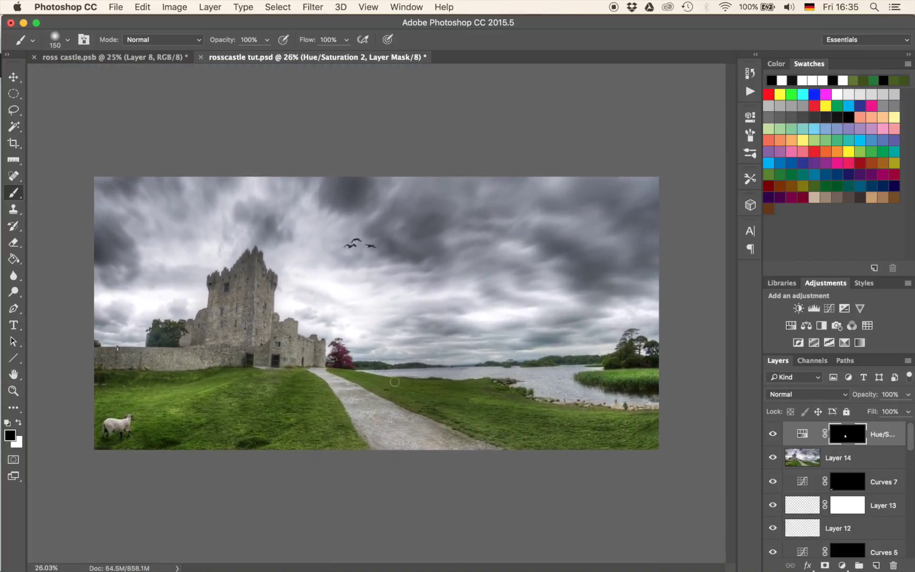